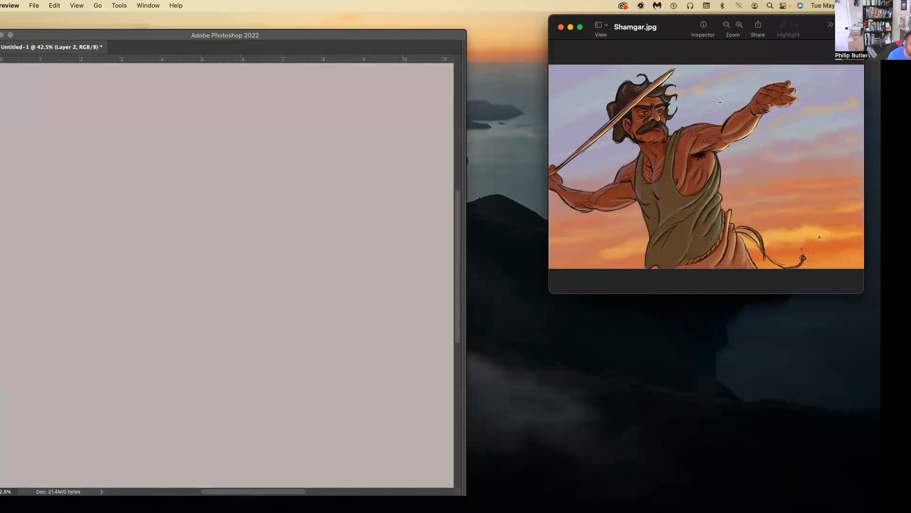
Enlarge the Shamgar.jpg window and place it partly over the blank canvas to view the illustration.
left_click_drag(660, 29, 625, 41)
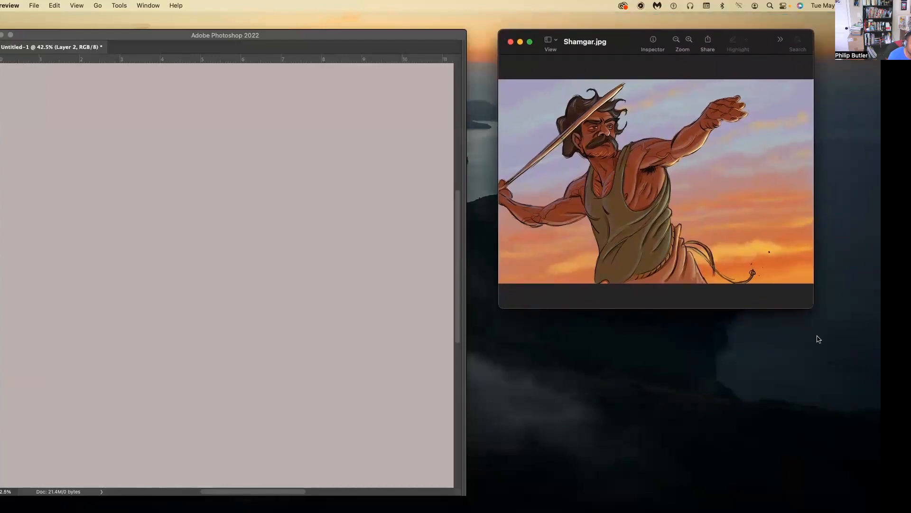
left_click_drag(811, 308, 875, 397)
left_click_drag(664, 49, 524, 76)
left_click_drag(732, 427, 840, 496)
left_click_drag(523, 71, 462, 56)
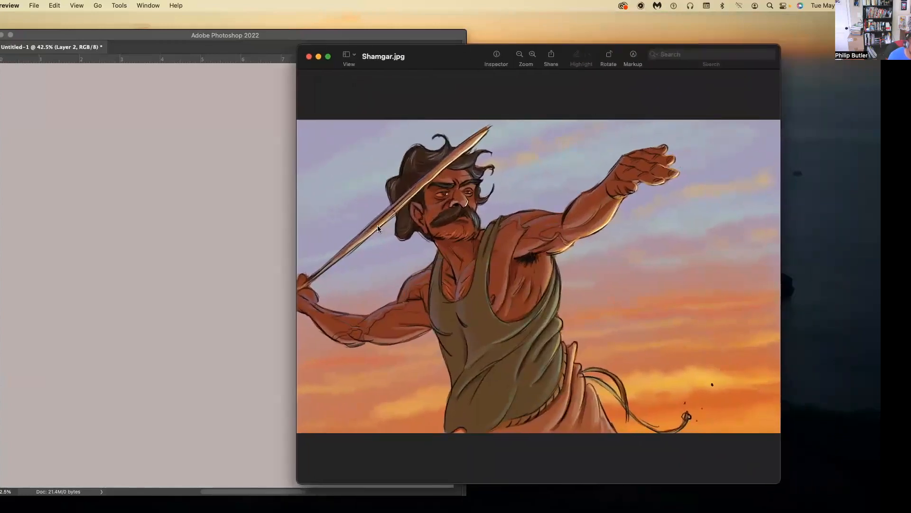
left_click_drag(624, 55, 649, 44)
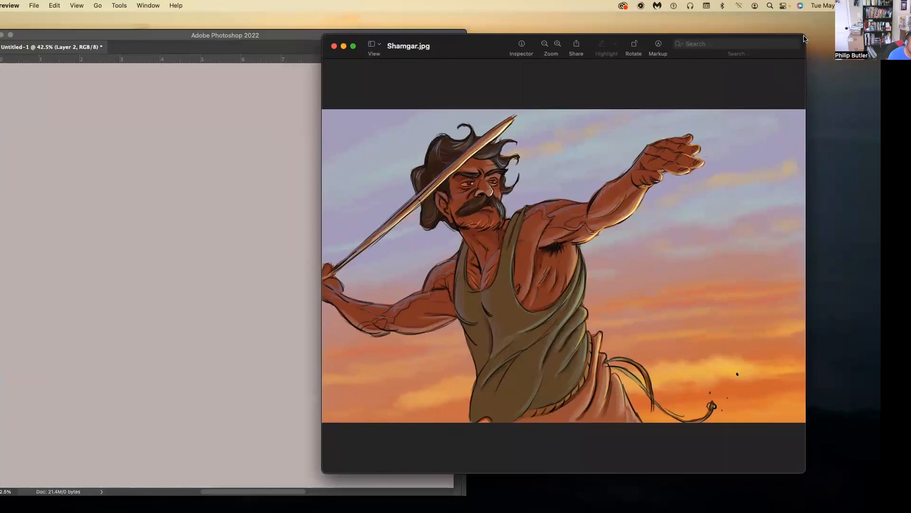
Readjust the Shamgar.jpg window's size and position so the whole illustration shows larger beside the canvas.
left_click_drag(806, 45, 739, 151)
left_click_drag(474, 165, 604, 33)
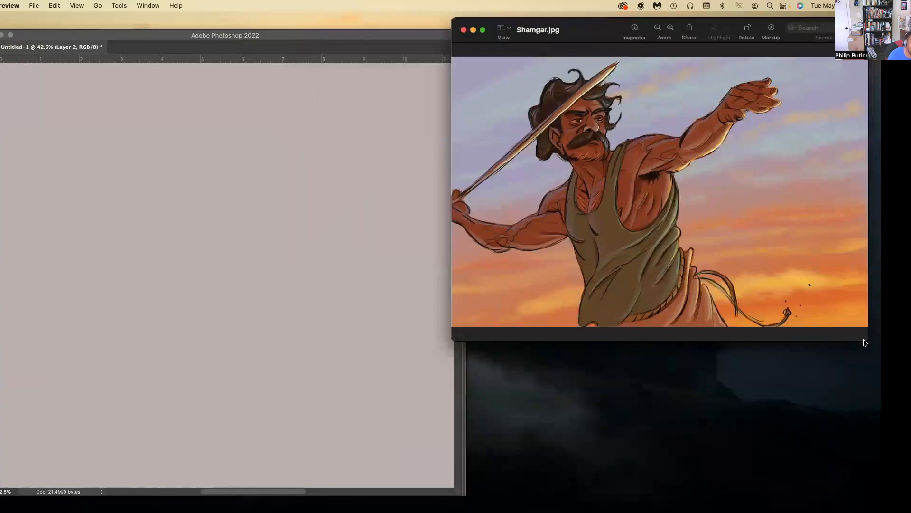
left_click_drag(866, 344, 767, 297)
left_click_drag(674, 31, 776, 28)
left_click_drag(554, 295, 299, 454)
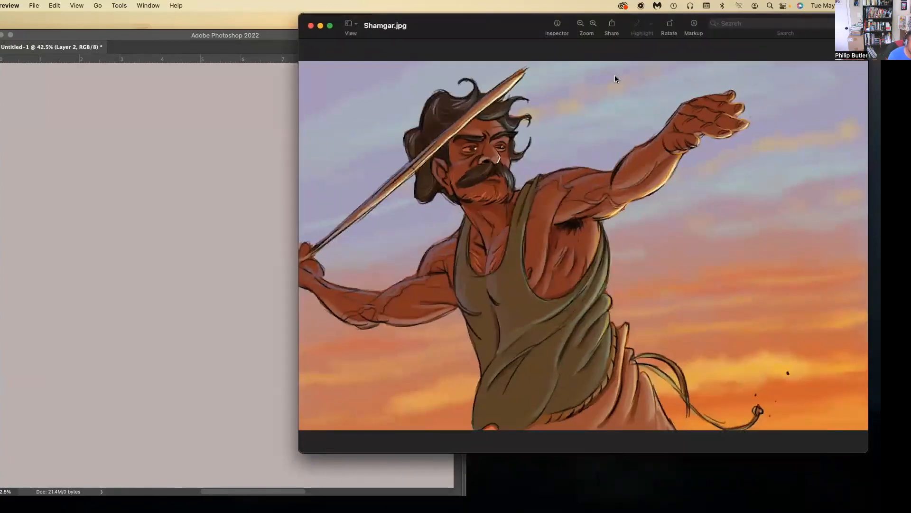
left_click_drag(718, 21, 731, 34)
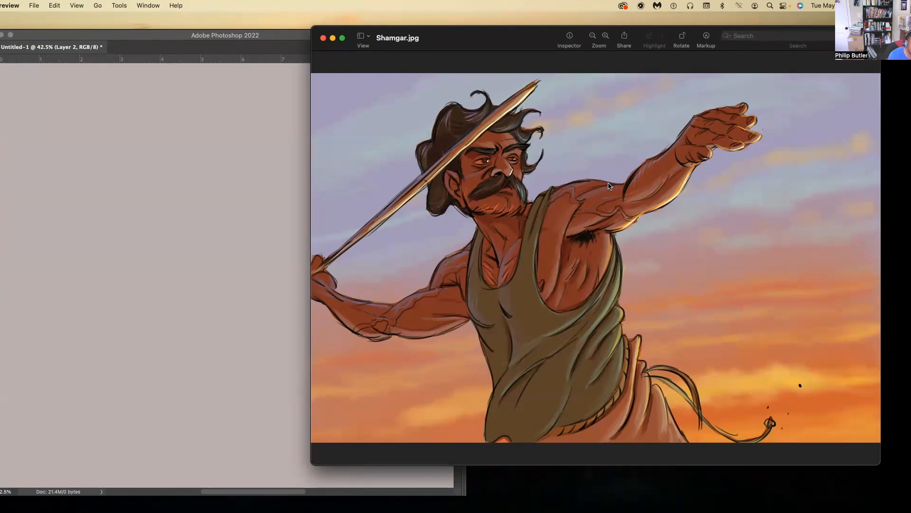
Shrink the Shamgar.jpg window and place it beside the Photoshop window without covering the canvas.
left_click_drag(675, 31, 598, 56)
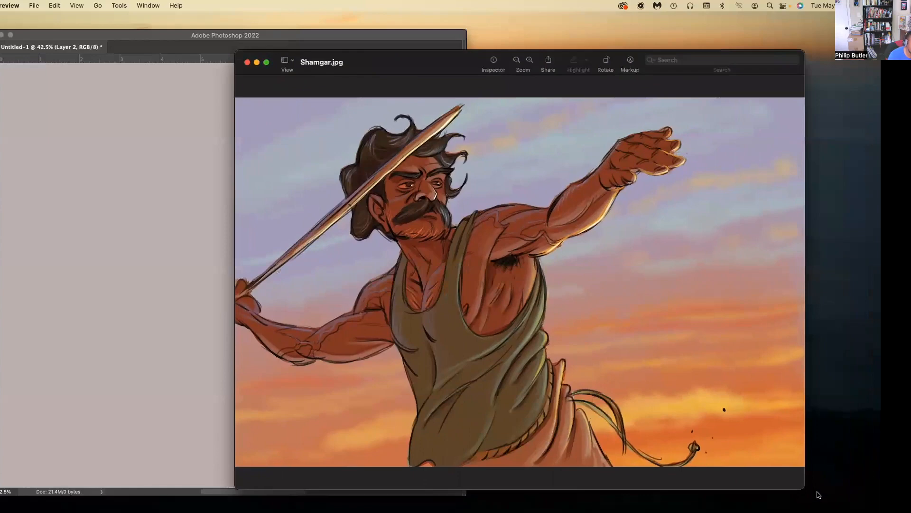
left_click_drag(803, 483, 612, 325)
left_click_drag(394, 61, 645, 27)
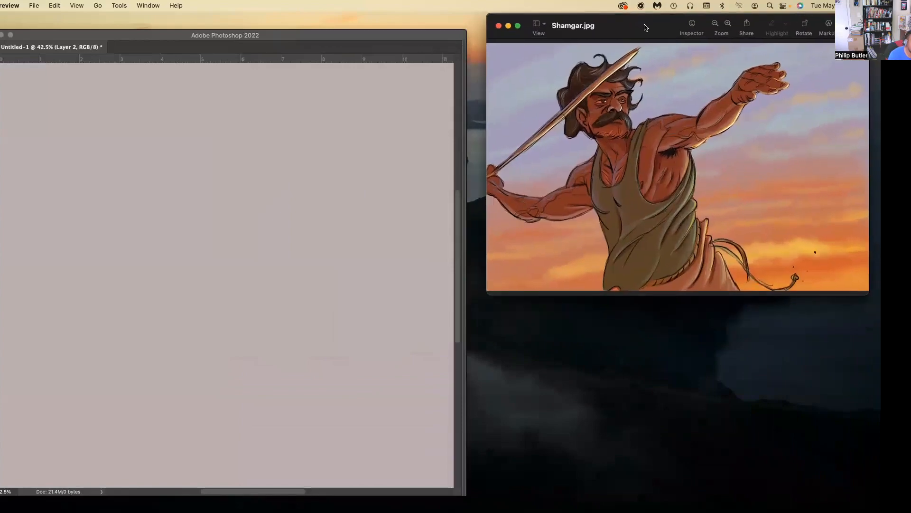
left_click_drag(869, 294, 857, 286)
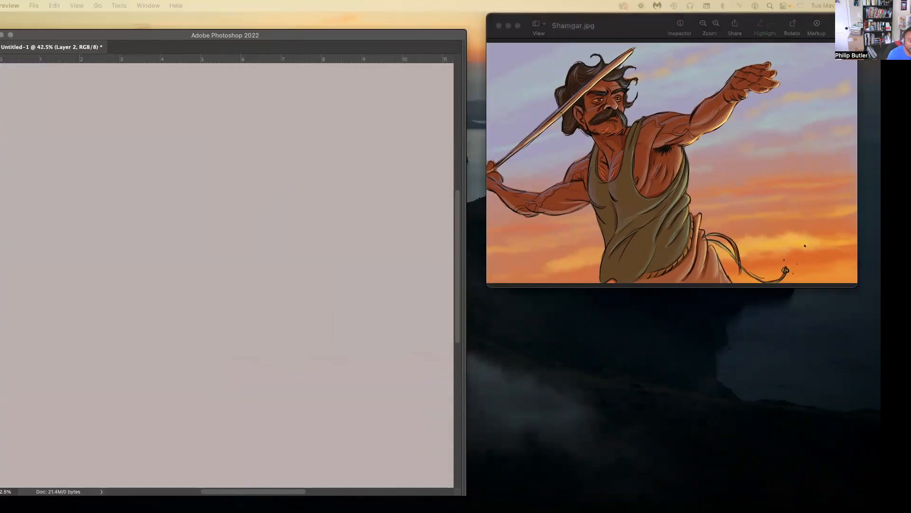
Bring Vincent_William_Model_sheet_COLORS.jpg into view enlarged to examine the two coloured characters, and minimize its window.
left_click_drag(910, 109, 482, 81)
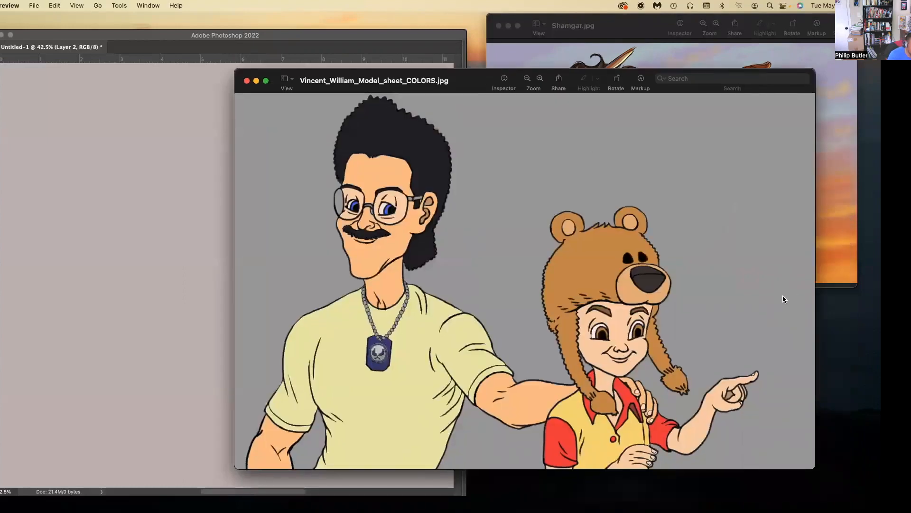
left_click_drag(583, 81, 579, 52)
left_click_drag(806, 440, 850, 493)
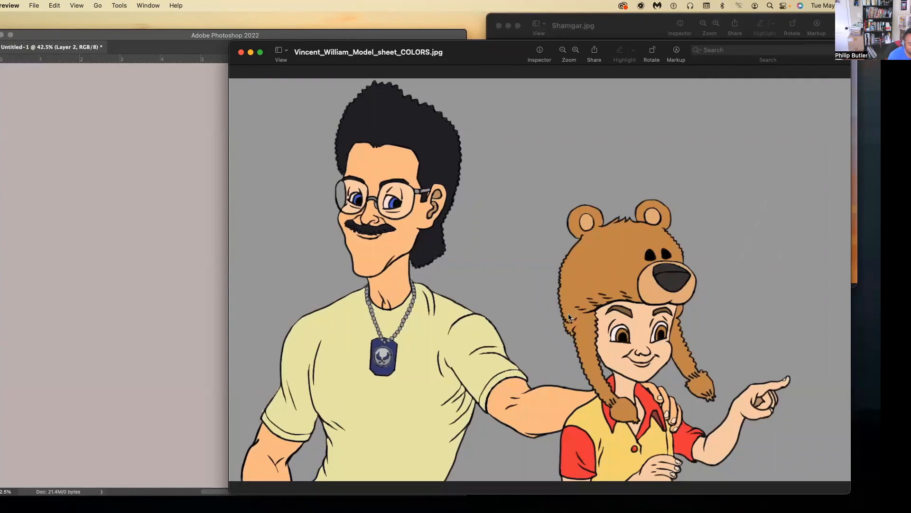
left_click_drag(529, 50, 552, 58)
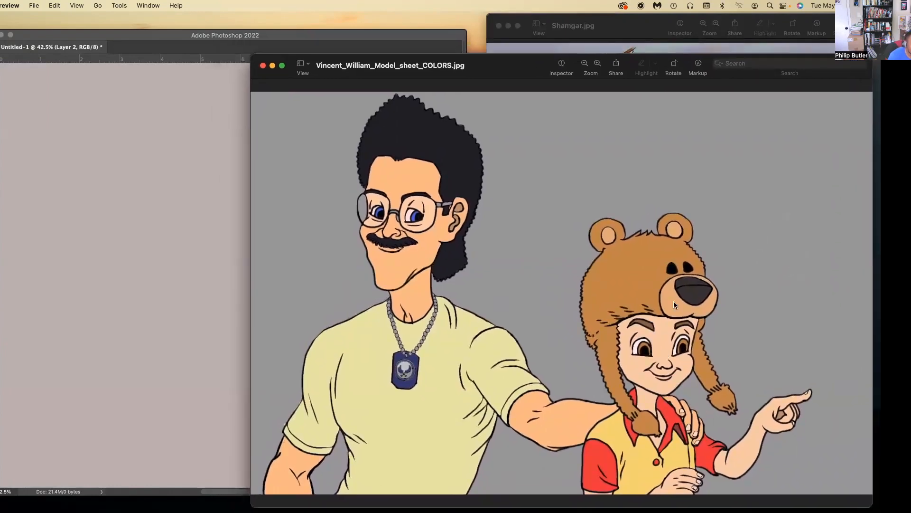
left_click(272, 66)
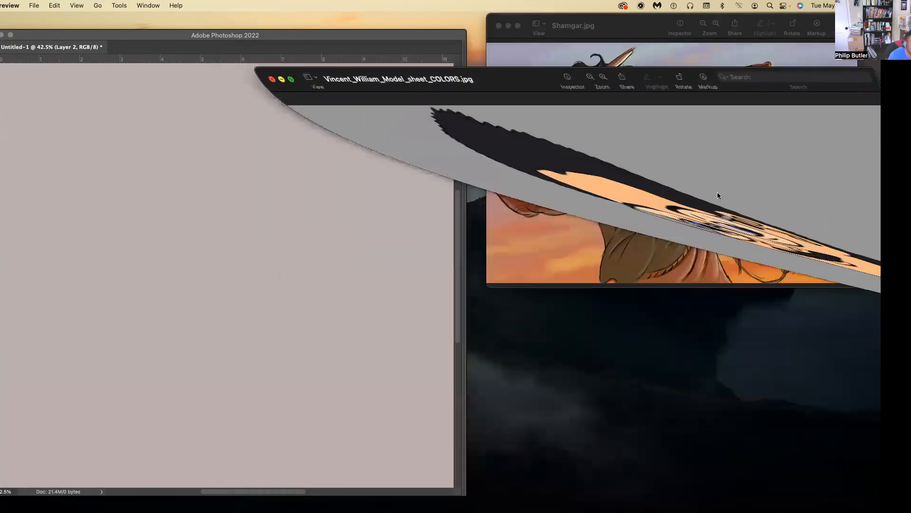
Enlarge the Shamgar.jpg window for another look at the illustration, and close it.
left_click_drag(651, 29, 641, 131)
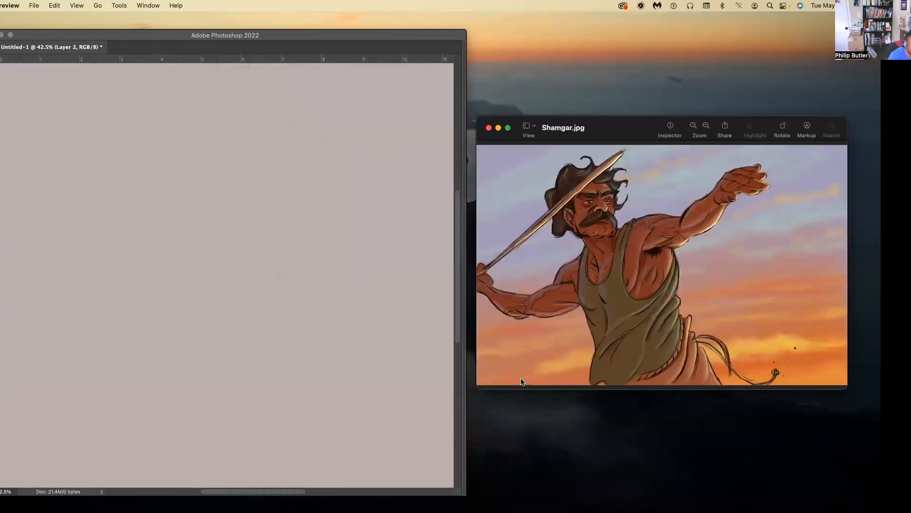
left_click_drag(478, 389, 160, 511)
left_click_drag(494, 132, 510, 87)
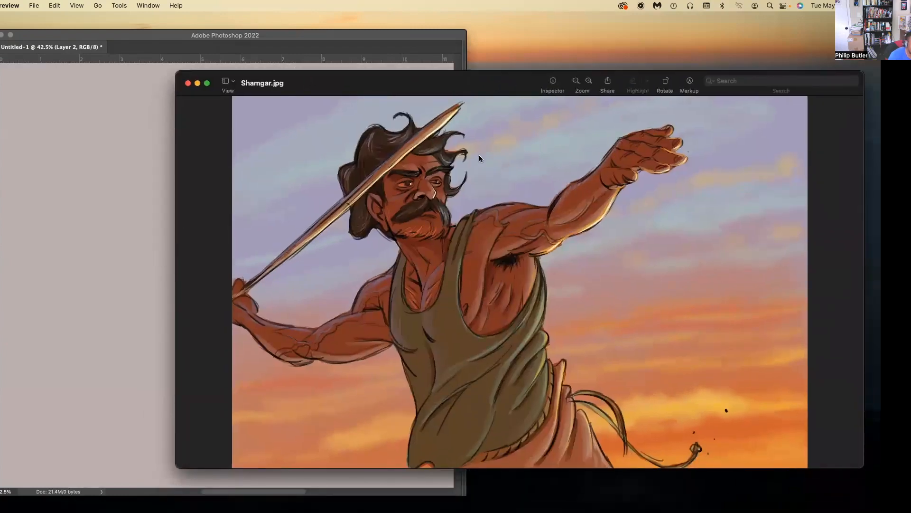
left_click_drag(353, 84, 417, 90)
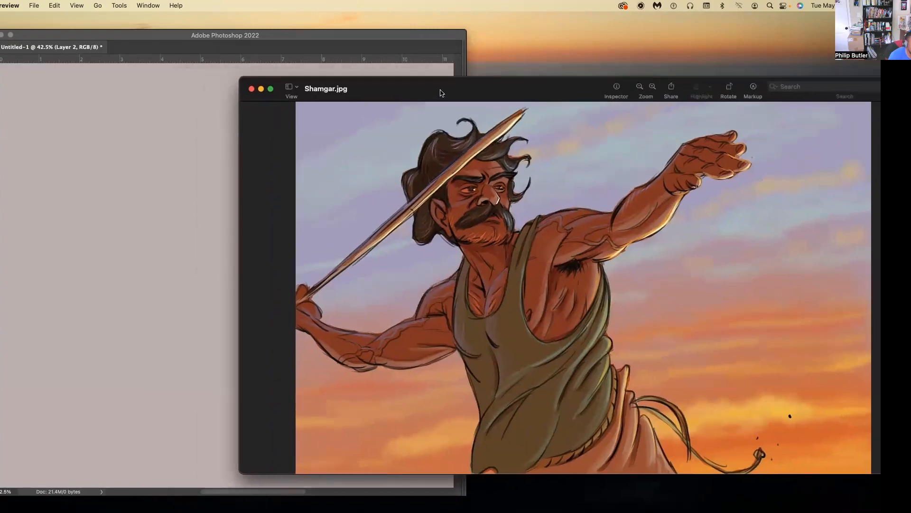
left_click(252, 89)
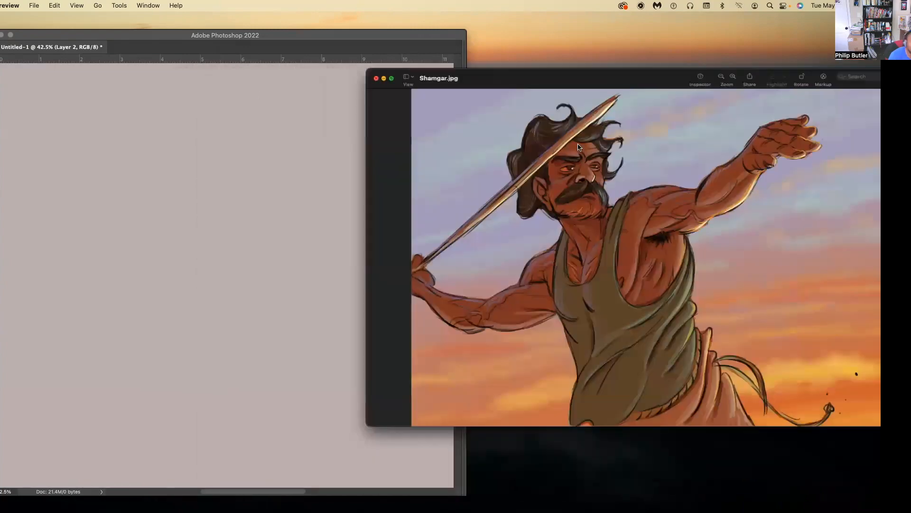
left_click(379, 82)
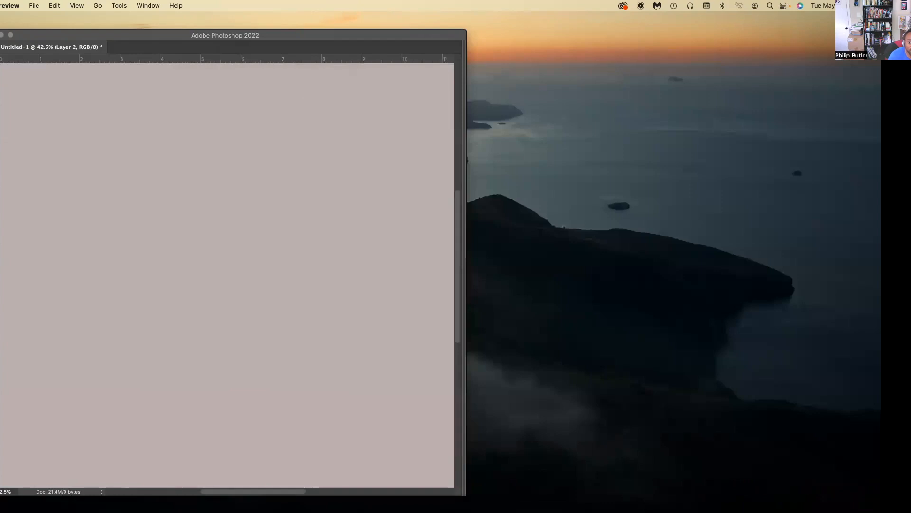
Bring the Vincent.jpg window onto the screen and enlarge it to view the character line drawings.
left_click_drag(881, 205, 434, 59)
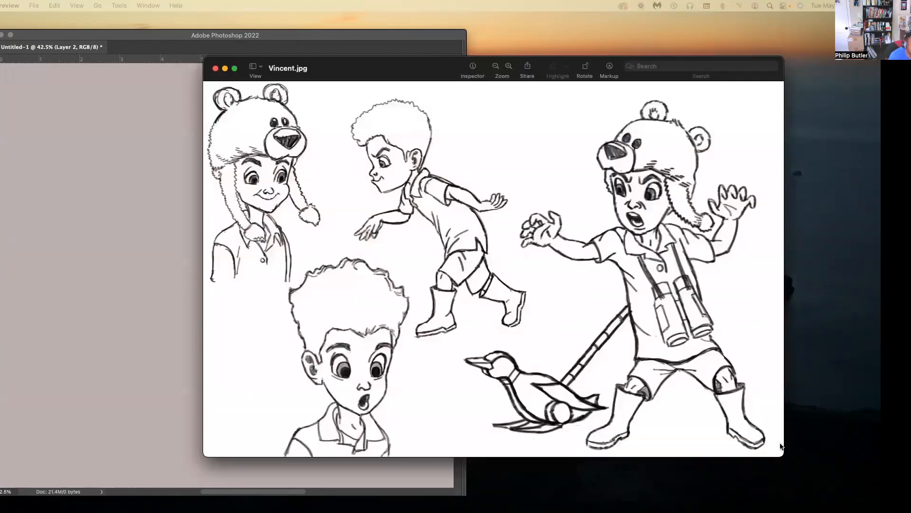
left_click_drag(774, 440, 845, 512)
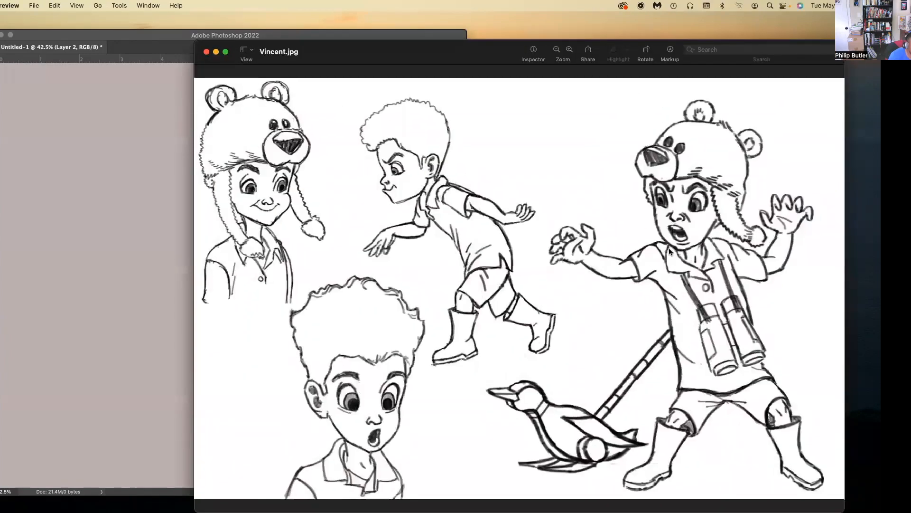
left_click_drag(517, 50, 527, 41)
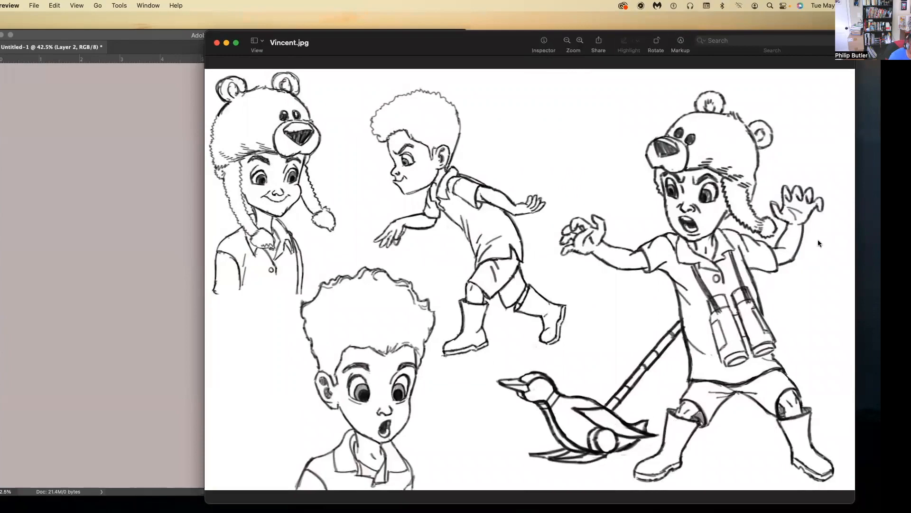
left_click_drag(691, 41, 690, 38)
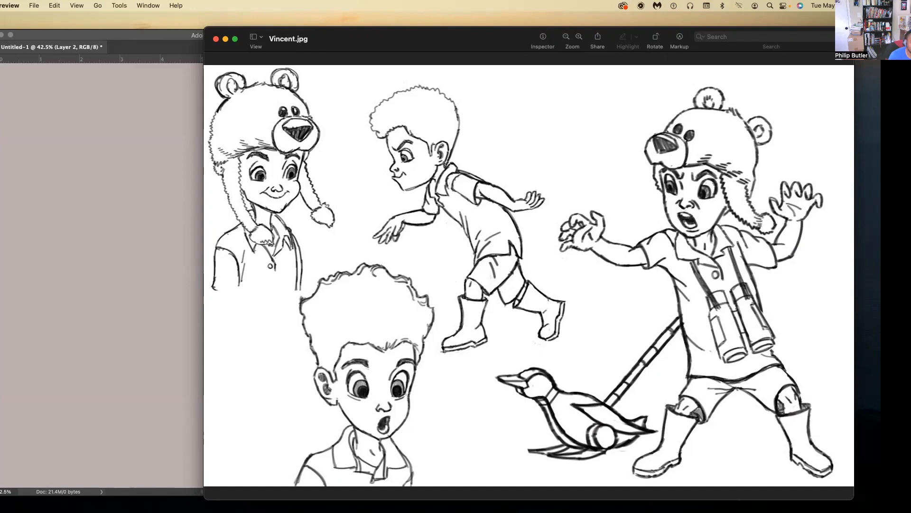
Show the charcoal skull drawing enlarged over Vincent.jpg to examine its shading, and move it off the screen.
key("super+Tab")
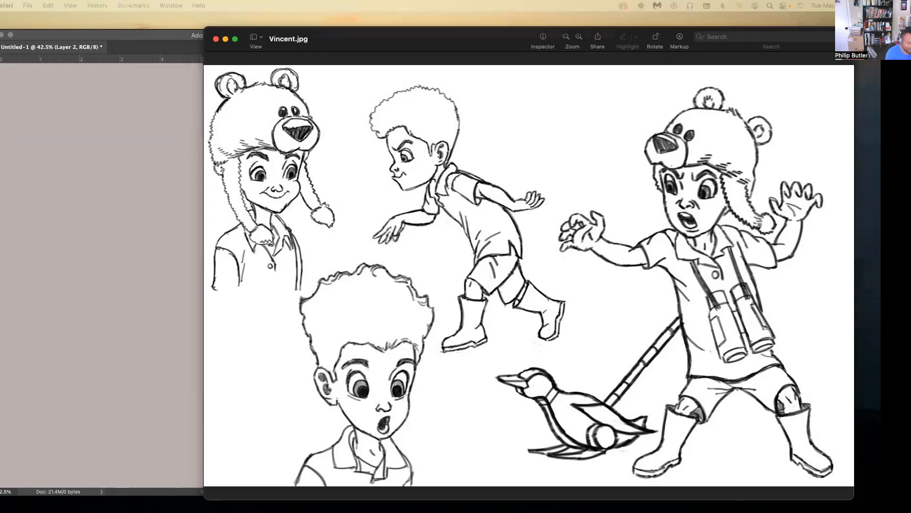
left_click_drag(910, 73, 621, 42)
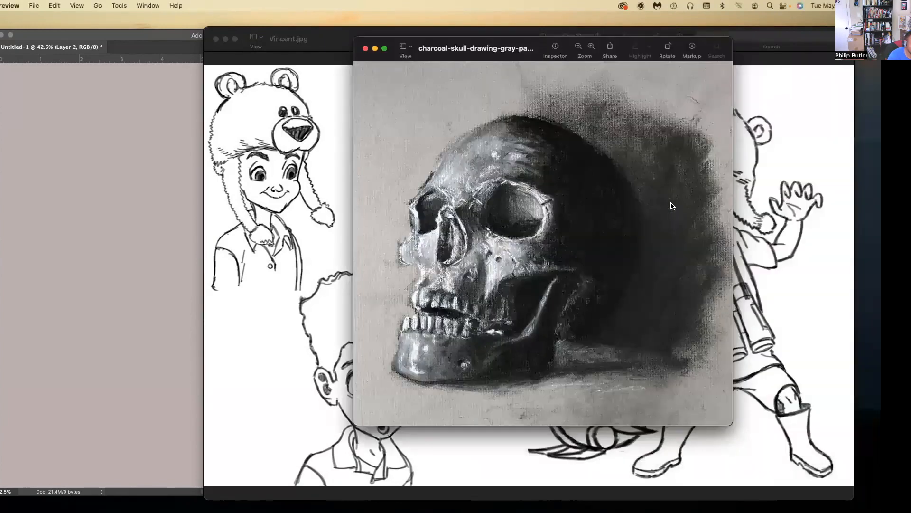
left_click_drag(733, 425, 807, 496)
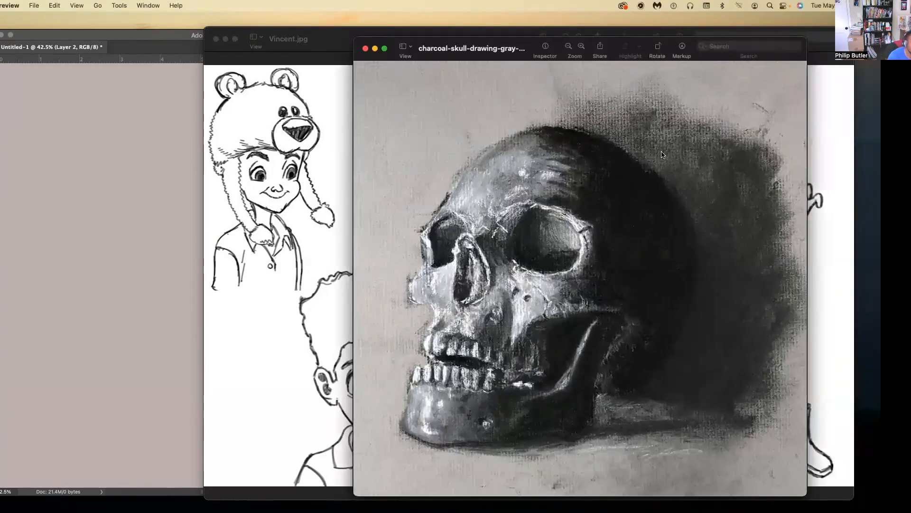
left_click_drag(648, 43, 642, 28)
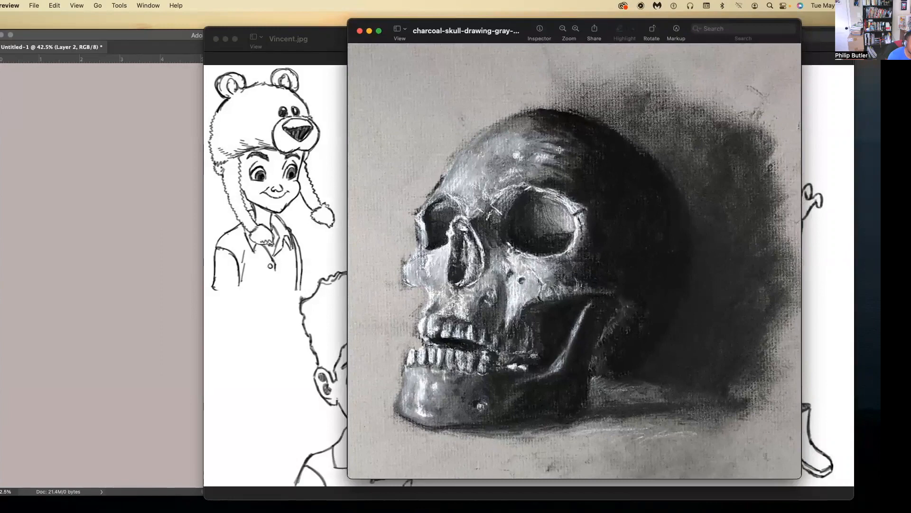
left_click_drag(668, 26, 680, 22)
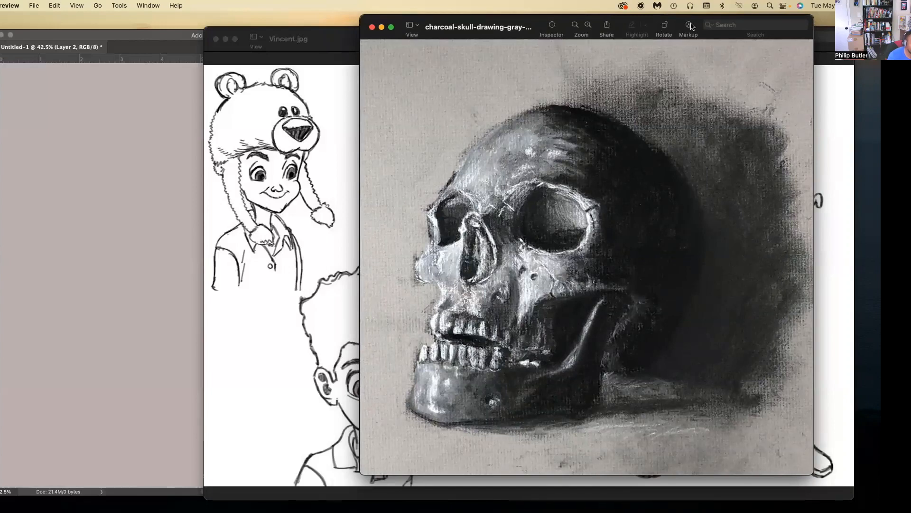
left_click_drag(675, 24, 910, 80)
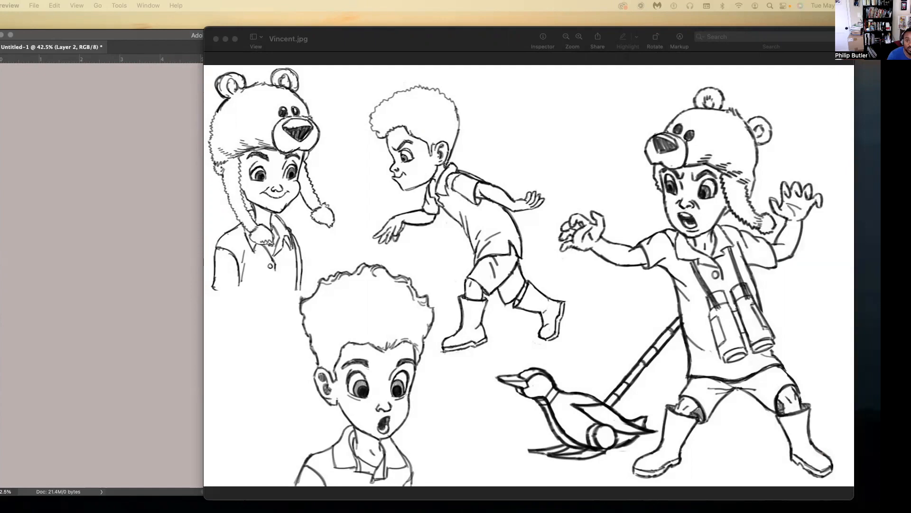
Reposition the Vincent.jpg window and make it slightly smaller so all the sketches stay in view.
mouse_move(881, 294)
left_mouse_down()
mouse_move(881, 273)
mouse_move(821, 203)
mouse_move(881, 190)
left_mouse_up()
left_click_drag(484, 39, 399, 40)
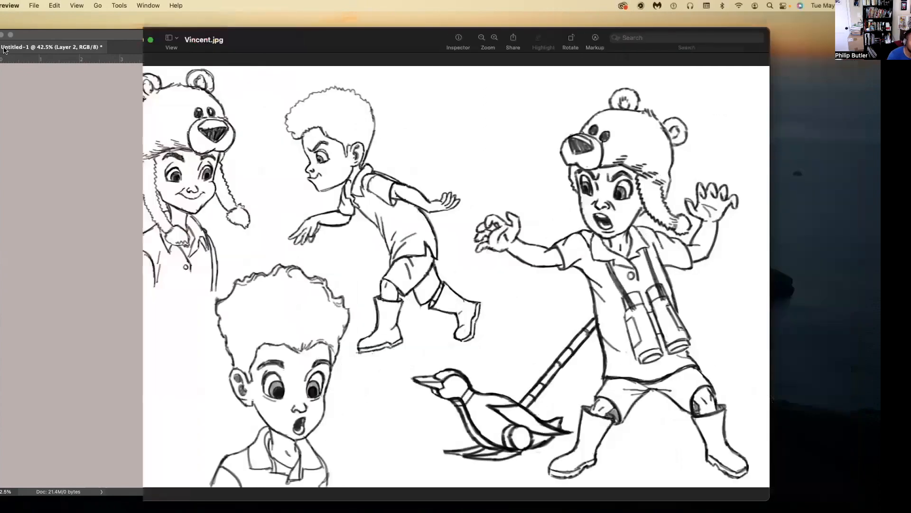
left_click_drag(492, 29, 456, 35)
left_click(98, 36)
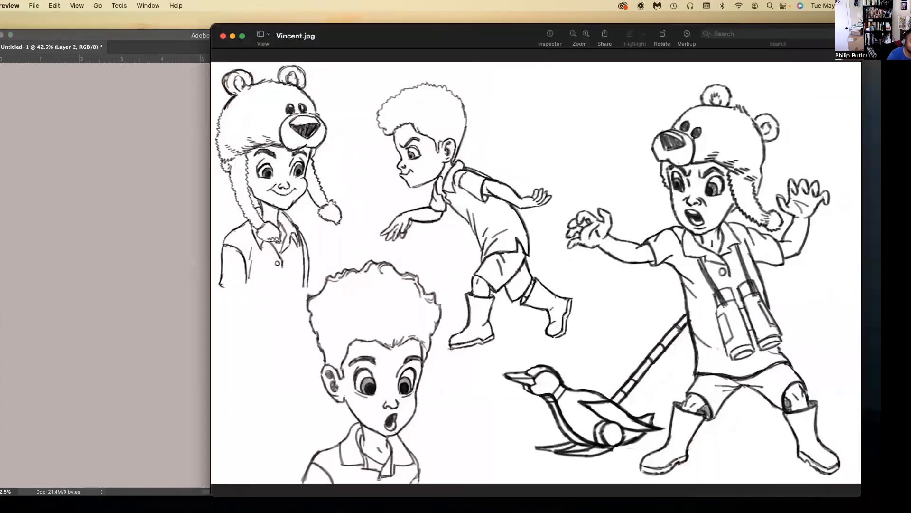
left_click_drag(828, 25, 810, 37)
left_click_drag(444, 41, 493, 34)
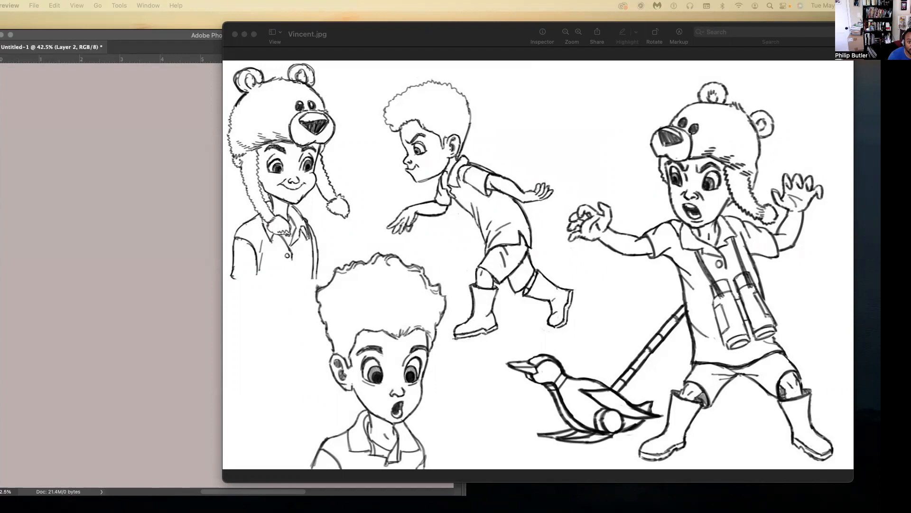
Bring up the charcoal line portrait and the shaded portrait c-041.jpg for comparison, and clear both from the screen.
left_click_drag(906, 48, 570, 42)
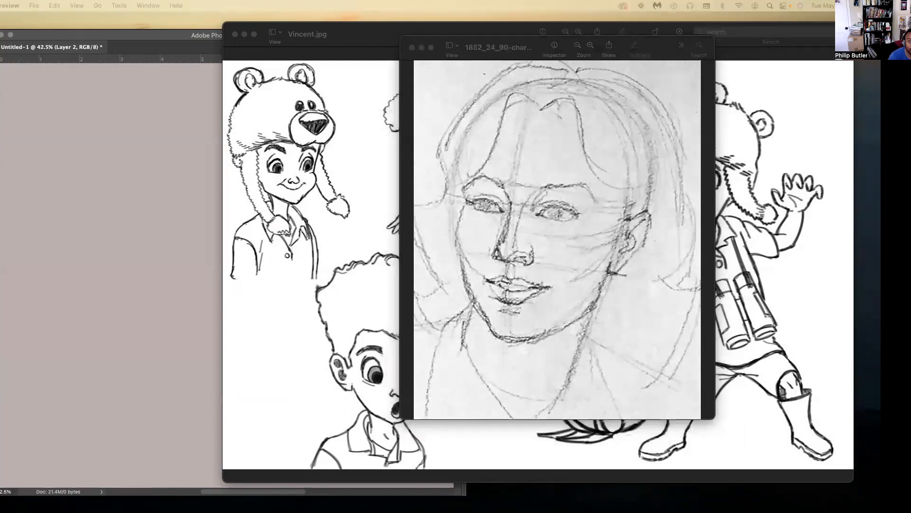
left_click_drag(910, 62, 659, 30)
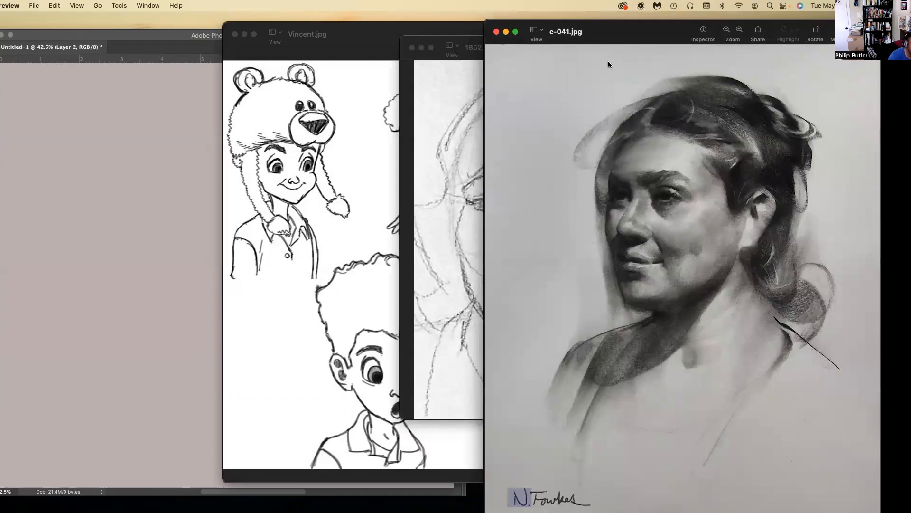
left_click_drag(603, 30, 910, 190)
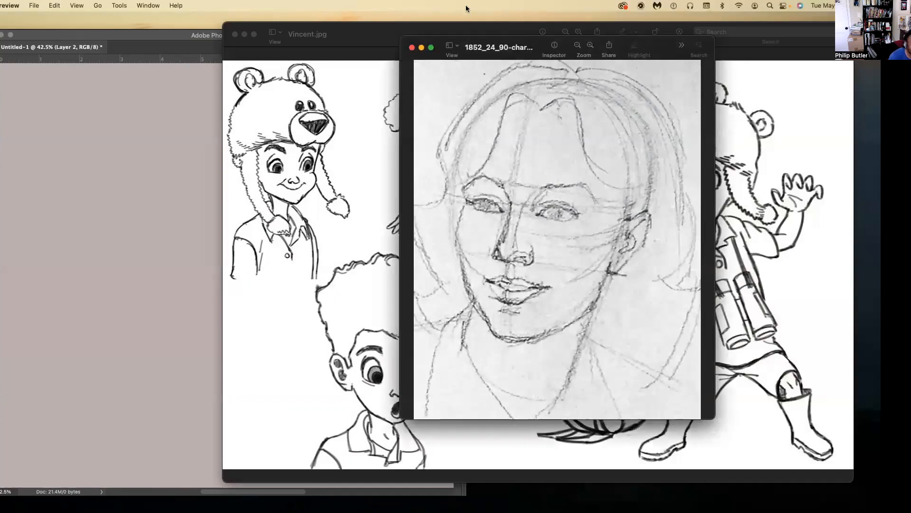
left_click(412, 48)
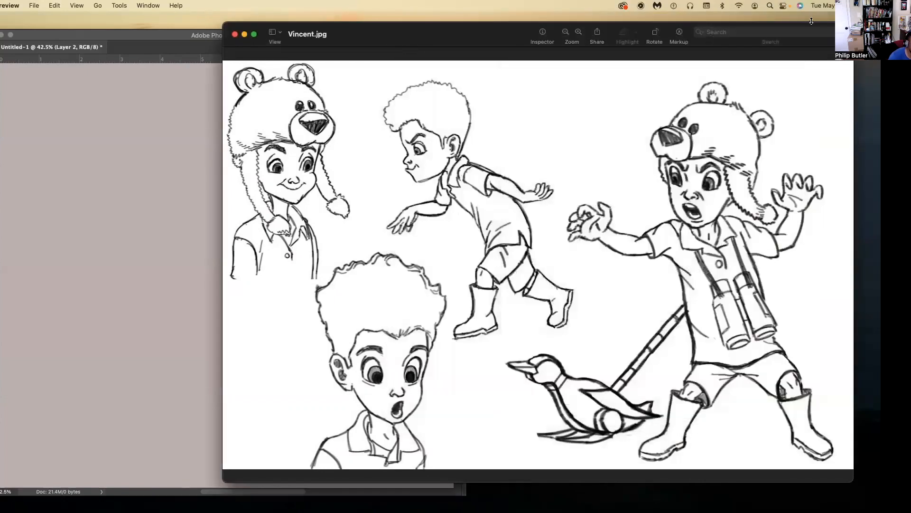
Shrink the Vincent.jpg window and move it aside, then bring the Untitled-1 canvas window to the front.
left_click_drag(853, 23, 704, 100)
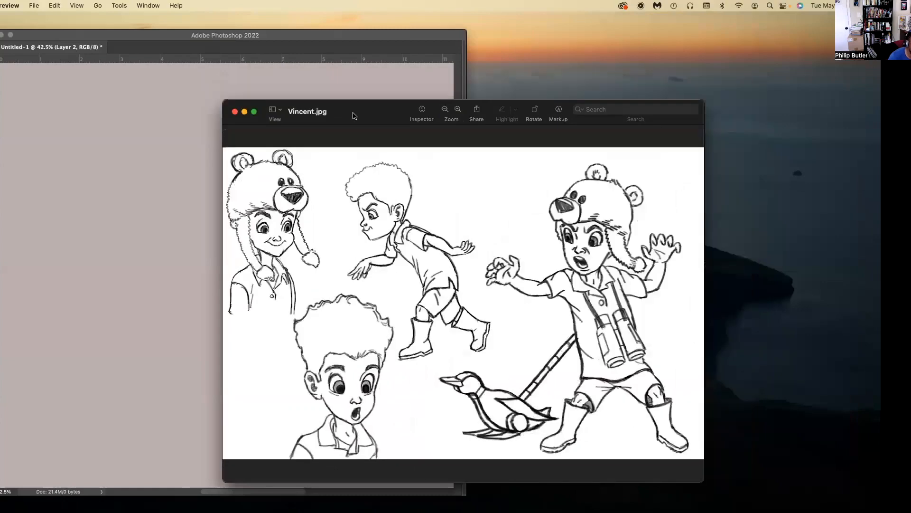
left_click_drag(360, 115, 379, 107)
left_click_drag(533, 29, 537, 29)
left_click_drag(296, 38, 299, 32)
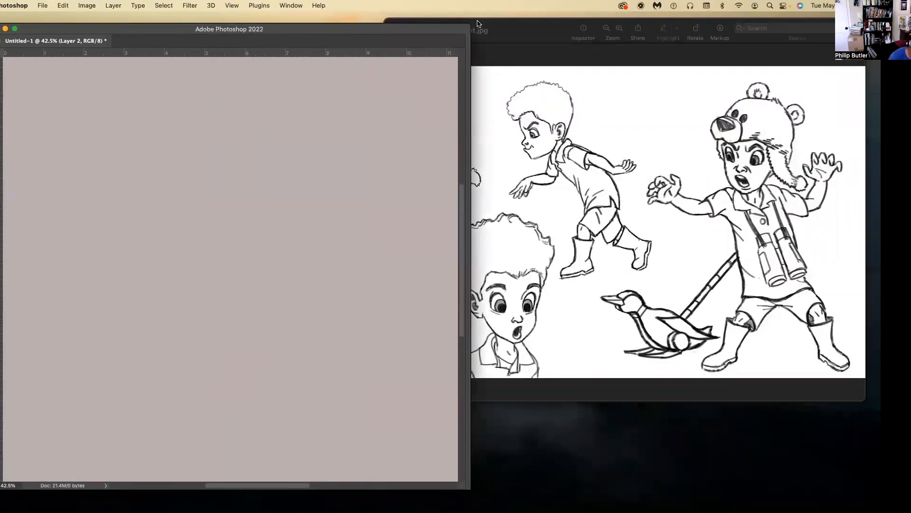
Resize and reposition the Untitled-1 window beside Vincent.jpg so both fit on screen, with the canvas zoomed to 50%.
left_click_drag(468, 26, 333, 46)
key("super+0")
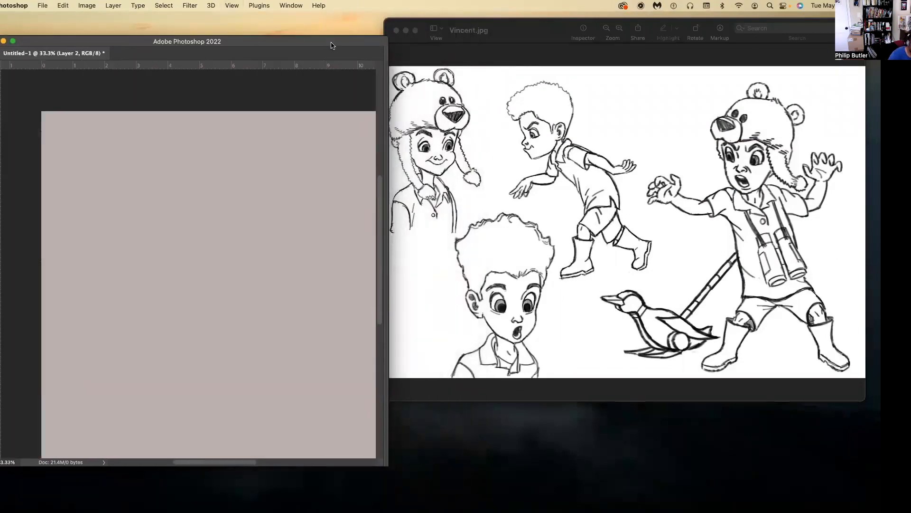
left_click_drag(388, 137, 575, 169)
key("super+plus")
key("super+plus")
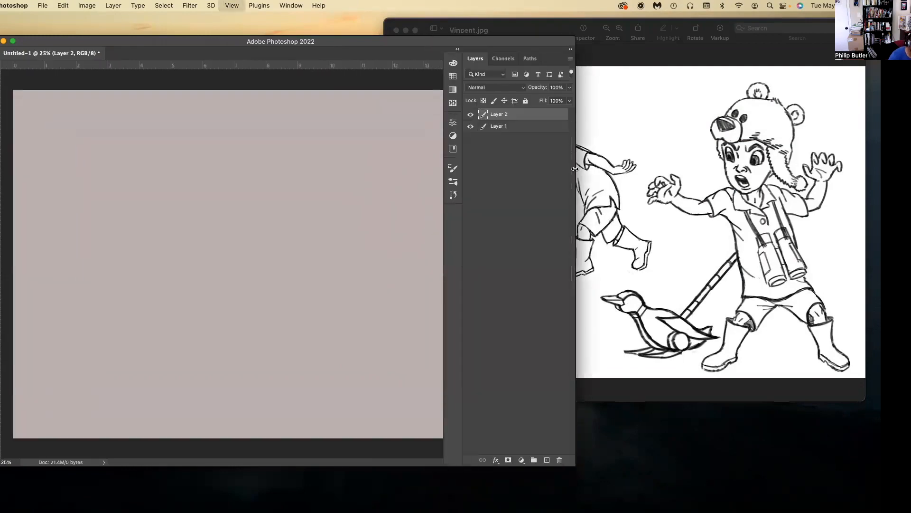
key("super+plus")
left_click_drag(402, 42, 392, 34)
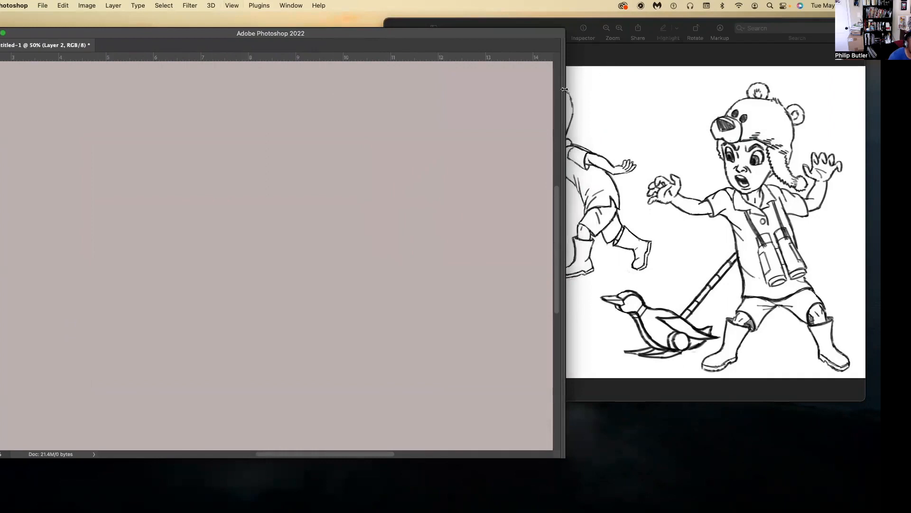
left_click_drag(565, 91, 406, 91)
left_click_drag(305, 33, 307, 45)
left_click_drag(546, 30, 534, 40)
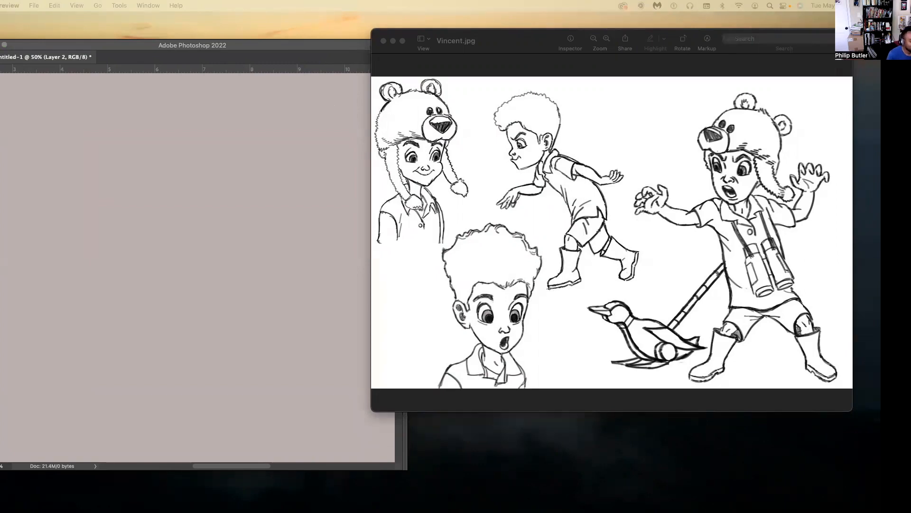
Expand the Untitled-1 window to fill the screen, and test a black vertical brush stroke before undoing it.
left_click_drag(29, 47, 61, 43)
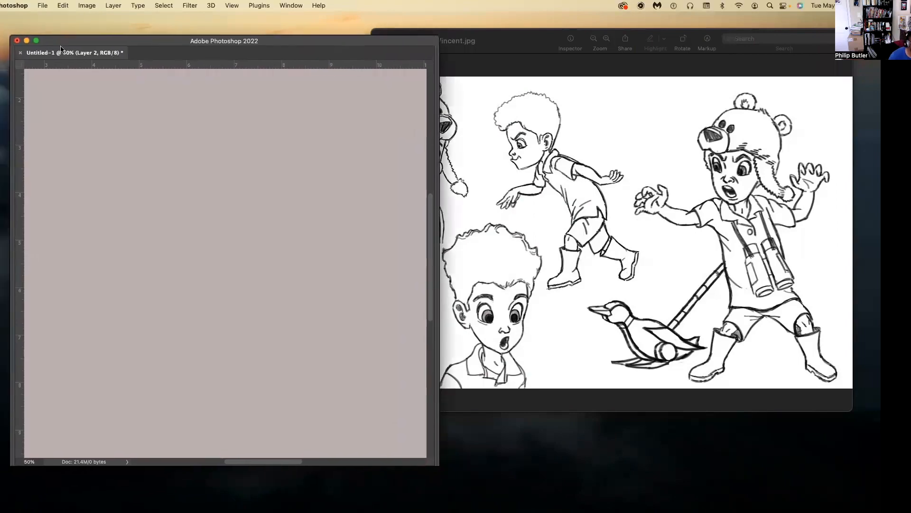
left_click(36, 41)
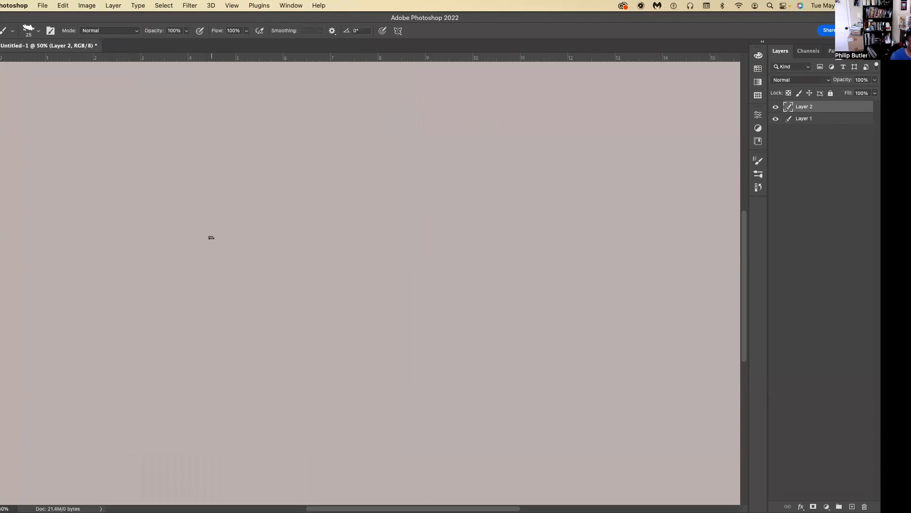
left_click_drag(57, 85, 63, 271)
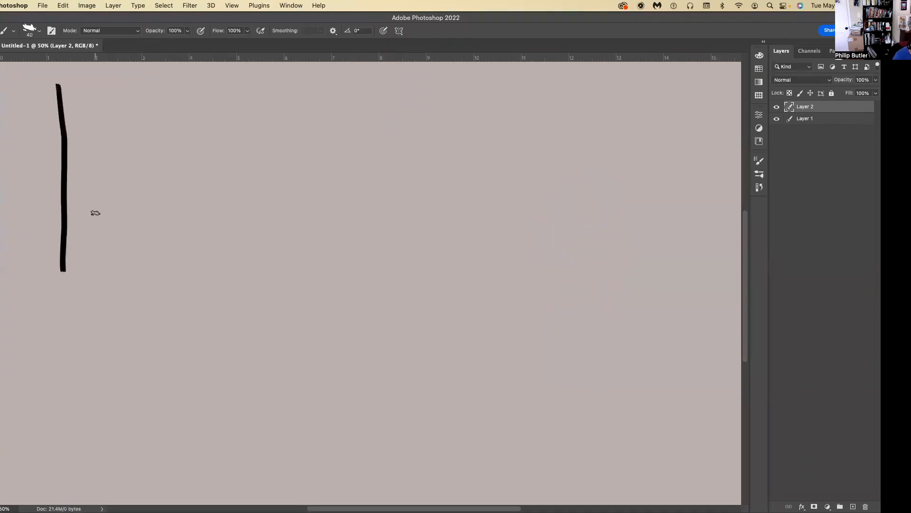
key("super+z")
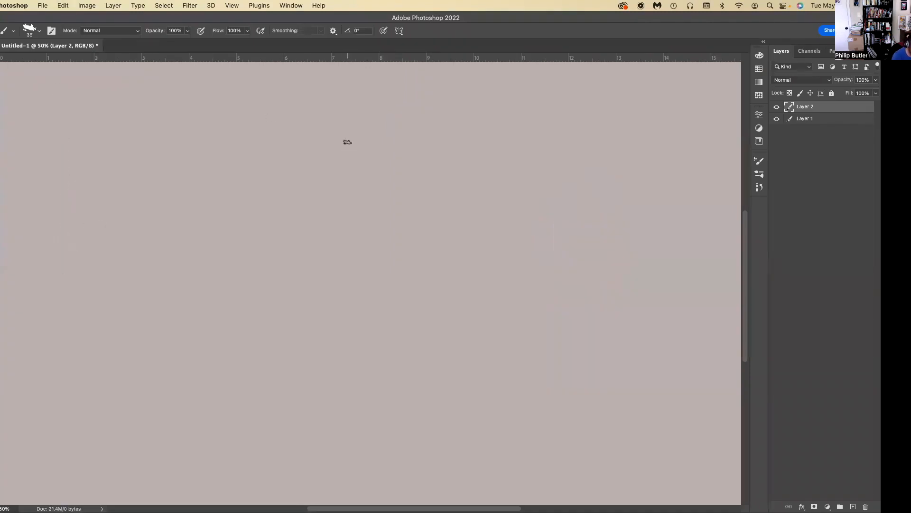
Draw a large rectangular frame in straight black lines with a size 35 brush, about 10 ruler units wide.
mouse_move(51, 84)
left_mouse_down()
mouse_move(500, 72)
mouse_move(524, 71)
left_mouse_up()
left_click_drag(51, 84, 51, 432)
mouse_move(528, 83)
left_mouse_down()
mouse_move(511, 378)
mouse_move(529, 425)
left_mouse_up()
key("super+z")
mouse_move(527, 86)
left_mouse_down()
mouse_move(520, 425)
mouse_move(533, 430)
mouse_move(44, 431)
left_mouse_up()
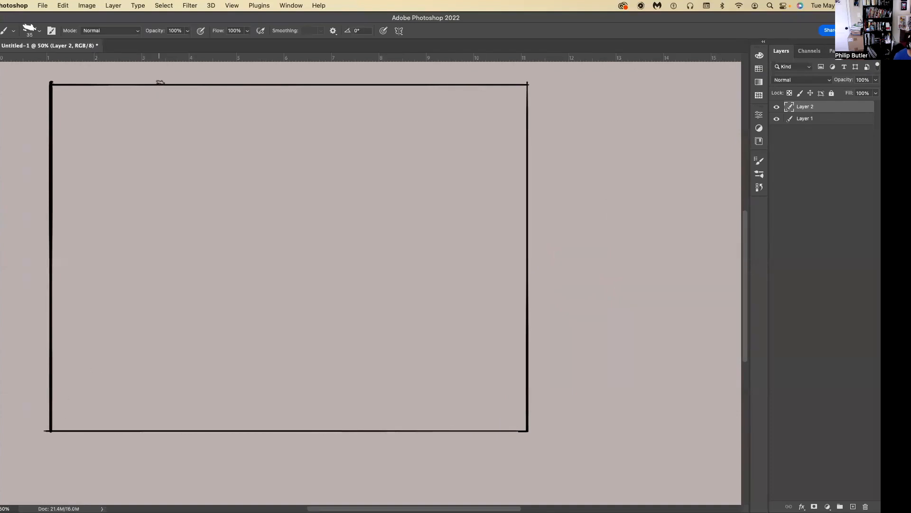
Divide the frame into four columns with three straight vertical brush lines.
left_click_drag(160, 83, 159, 451)
key("super+z")
left_click_drag(285, 81, 291, 426)
left_click_drag(407, 83, 407, 436)
left_click_drag(162, 82, 166, 421)
Divide the frame into four rows with three straight horizontal brush lines to complete the grid.
mouse_move(284, 255)
left_mouse_down()
mouse_move(533, 254)
mouse_move(1, 254)
left_mouse_up()
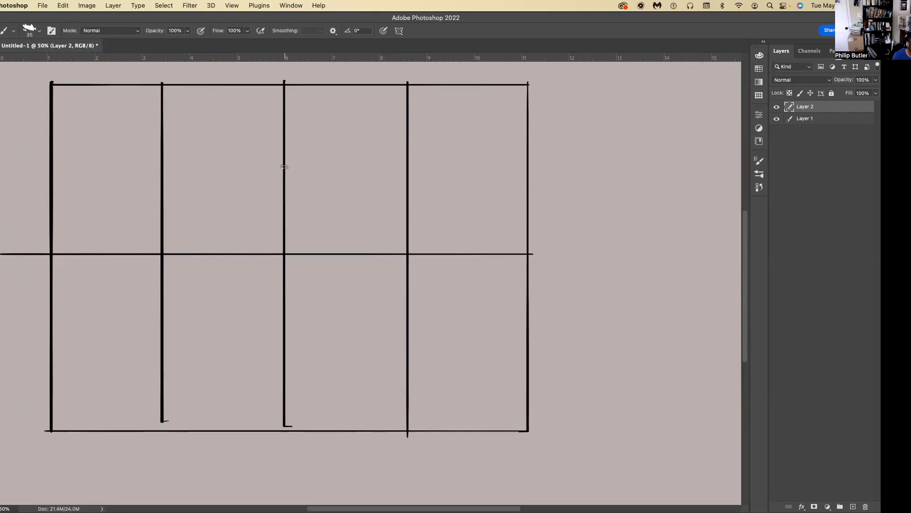
mouse_move(284, 167)
left_mouse_down()
mouse_move(533, 167)
mouse_move(24, 166)
left_mouse_up()
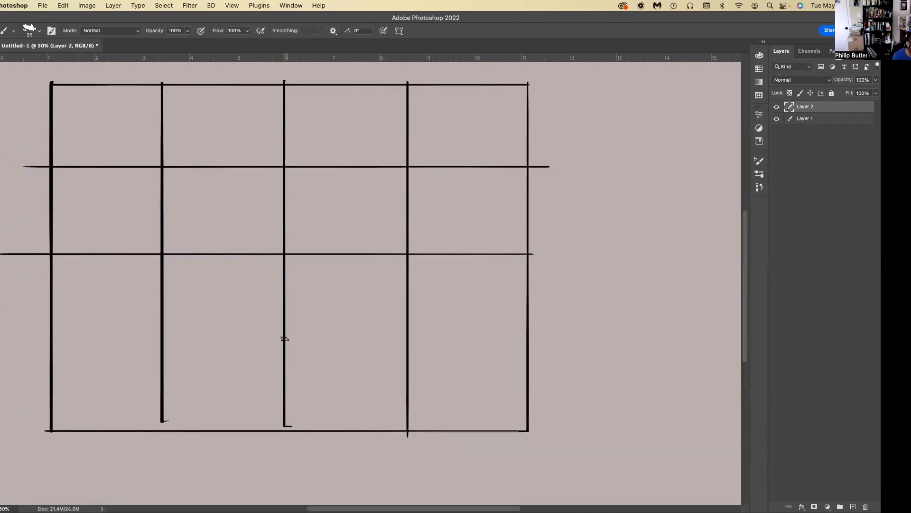
mouse_move(283, 336)
left_mouse_down()
mouse_move(502, 347)
mouse_move(18, 337)
left_mouse_up()
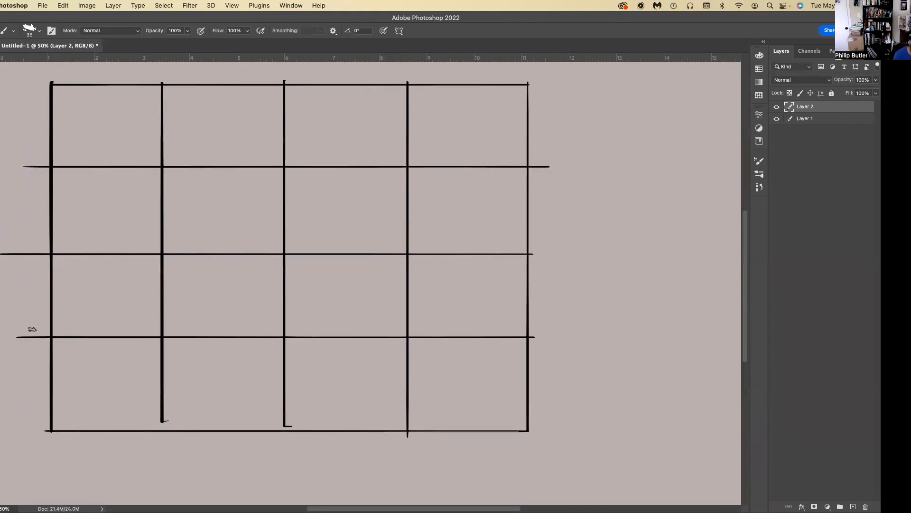
scroll(33, 331, "down", 2)
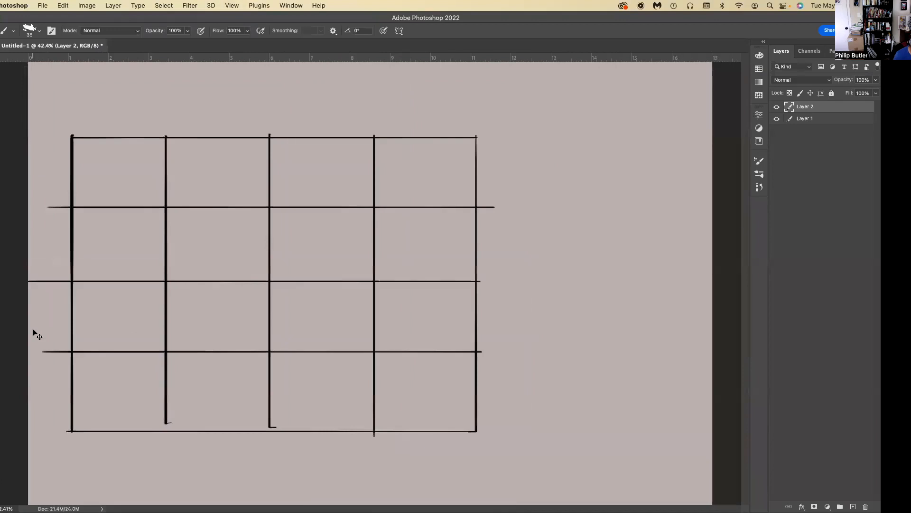
key("super+equal")
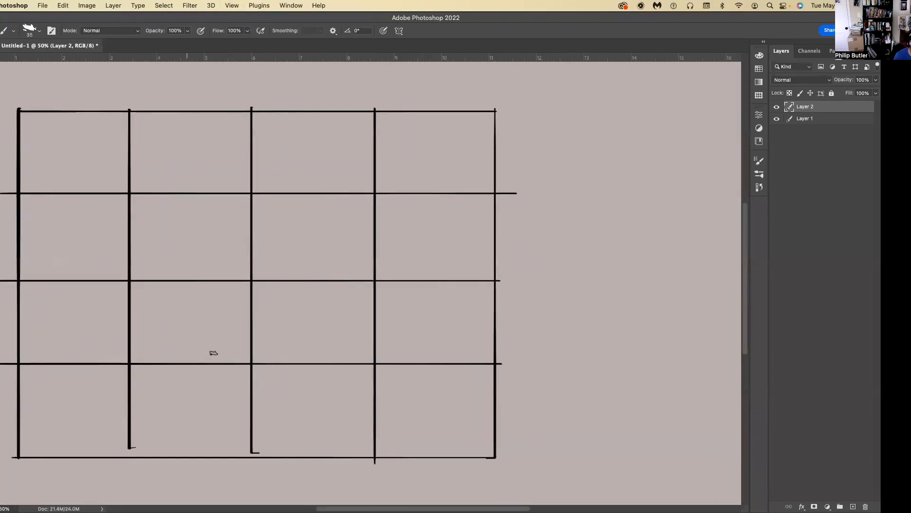
scroll(214, 353, "left", 3)
key("super+equal")
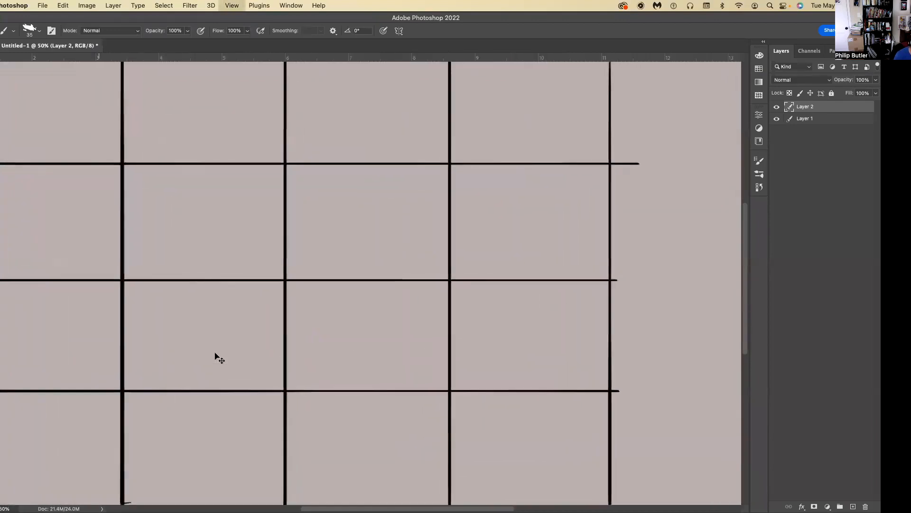
key("super+minus")
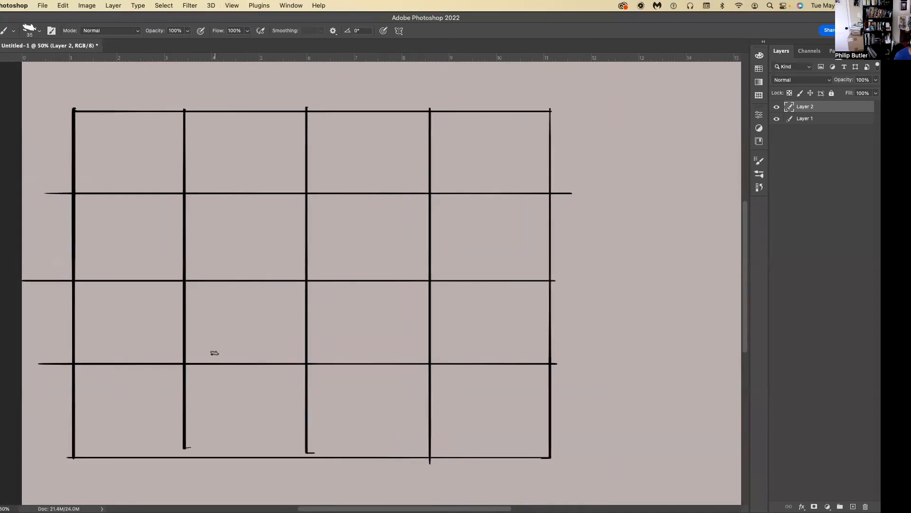
scroll(379, 280, "left", 3)
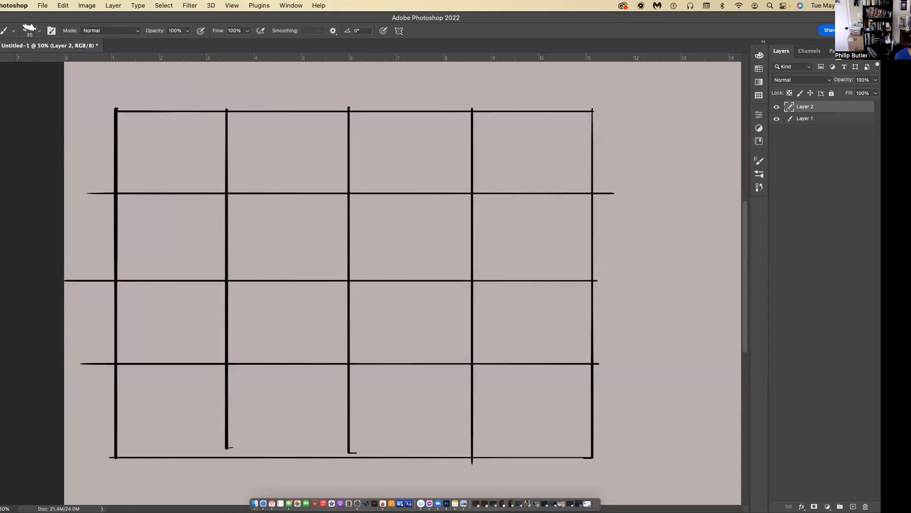
key("super+plus")
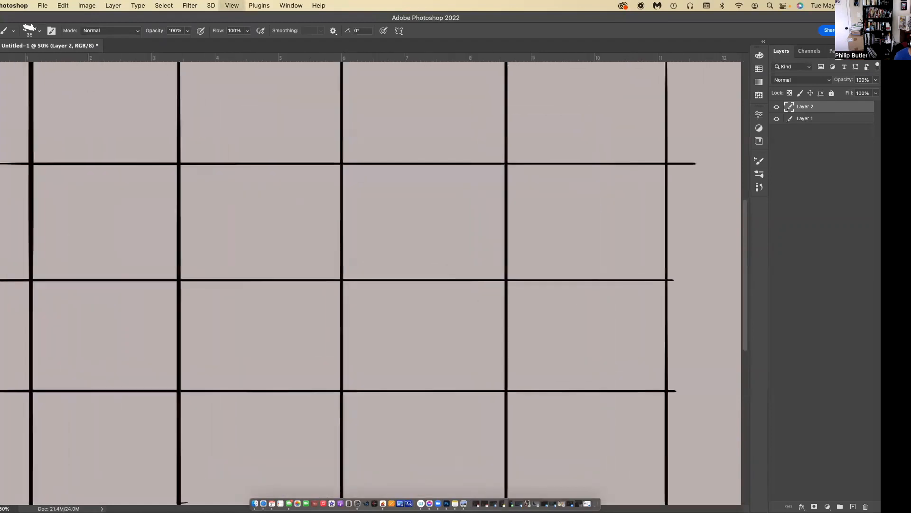
key("super+minus")
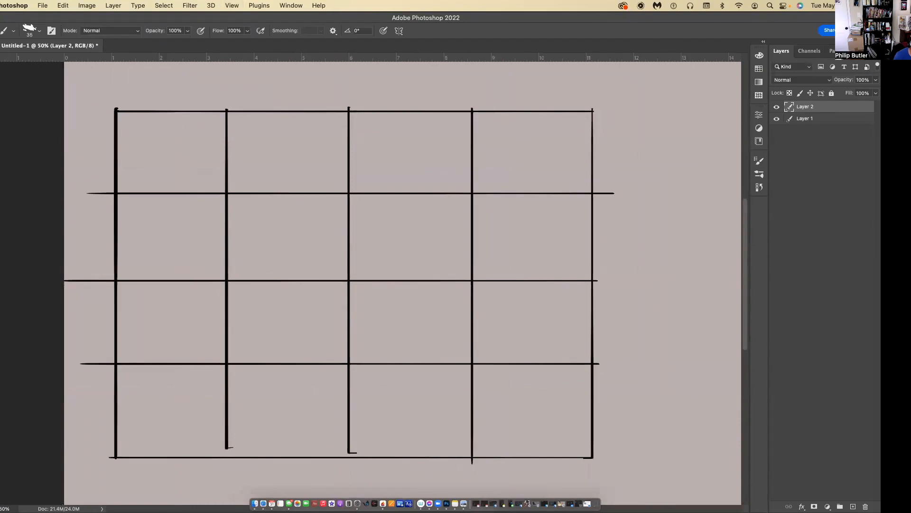
mouse_move(129, 19)
left_mouse_down()
mouse_move(145, 19)
mouse_move(128, 19)
left_mouse_up()
scroll(746, 268, "down", 2)
scroll(741, 267, "up", 2)
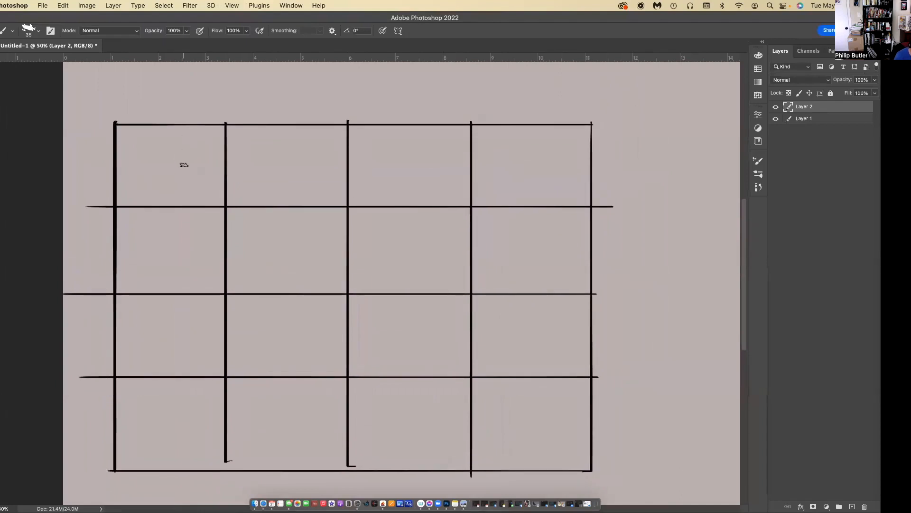
Handwrite "Rendering in Pen & Ink, A. Guptill" beside the grid with a smaller brush, and outline the note.
key("bracketleft")
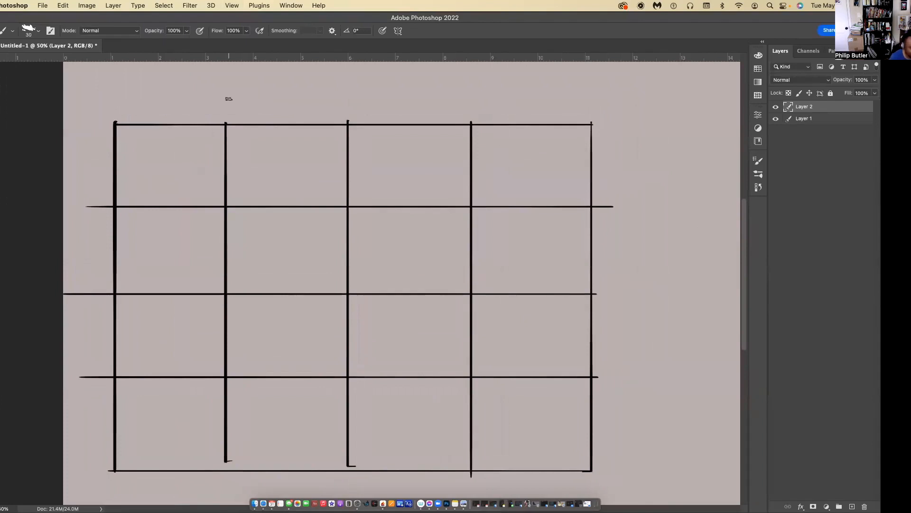
left_click_drag(619, 95, 626, 77)
left_click_drag(626, 77, 630, 89)
key("super+z")
key("super+z")
key("super+z")
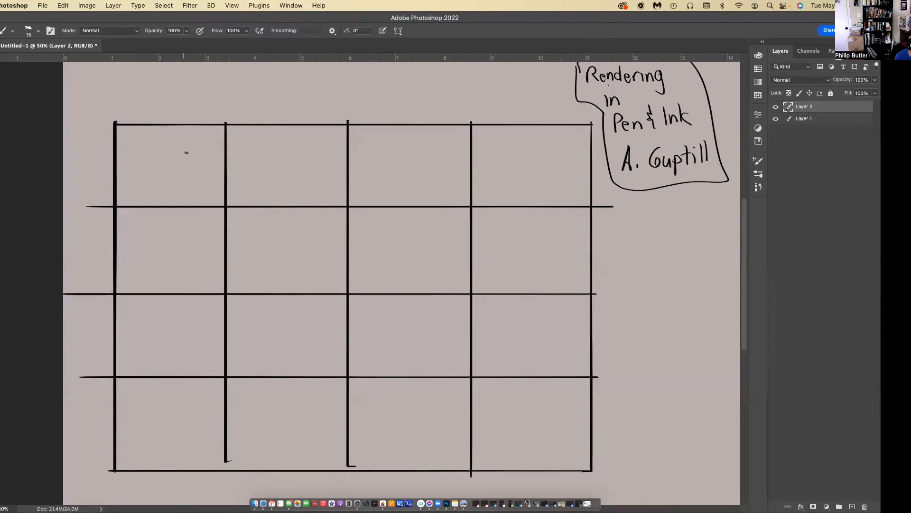
Enlarge the brush to 30 and draw five evenly spaced vertical lines in the first cell of the top row.
key("bracketright")
key("bracketright")
left_click_drag(123, 206, 125, 123)
key("super+z")
left_click_drag(125, 205, 127, 122)
left_click_drag(138, 205, 139, 125)
left_click_drag(151, 204, 152, 141)
left_click_drag(165, 207, 163, 125)
left_click_drag(178, 204, 179, 125)
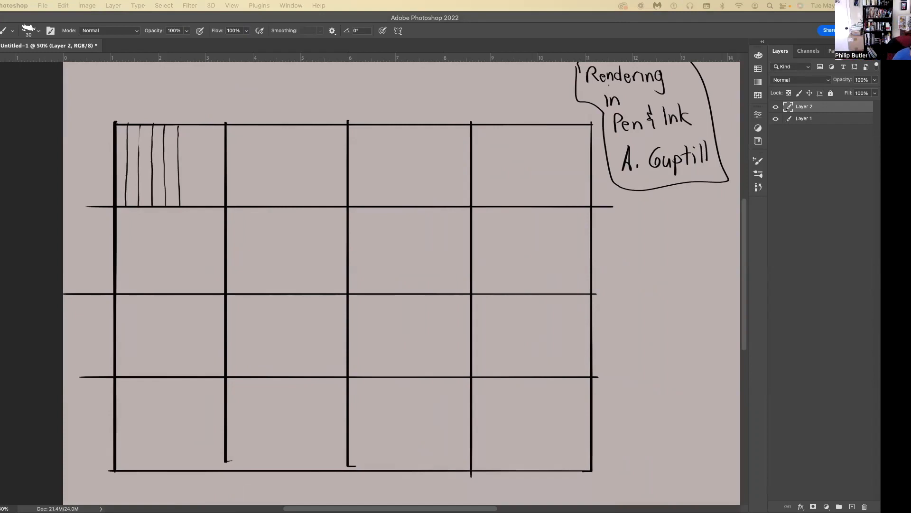
Finish the first cell's vertical hatching, and fill the next two top-row cells with horizontal and diagonal hatching.
left_click(174, 16)
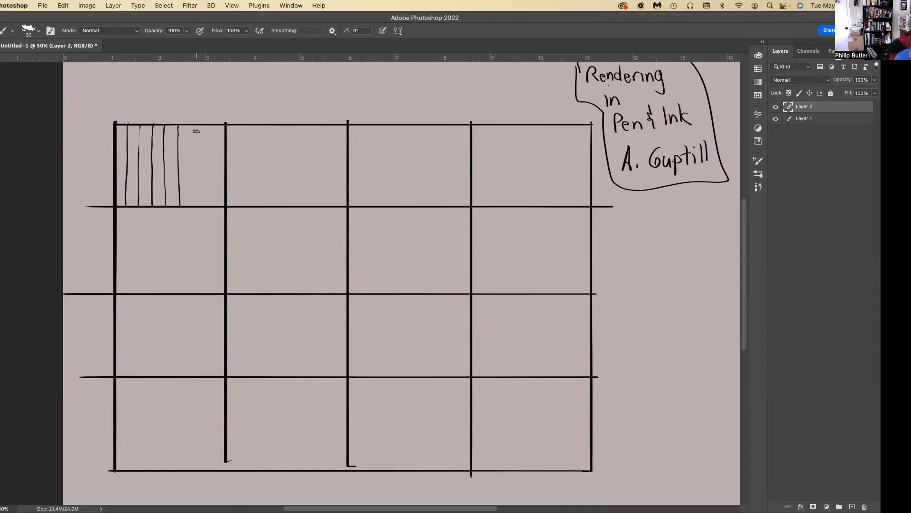
left_click_drag(190, 124, 193, 205)
left_click_drag(208, 126, 209, 203)
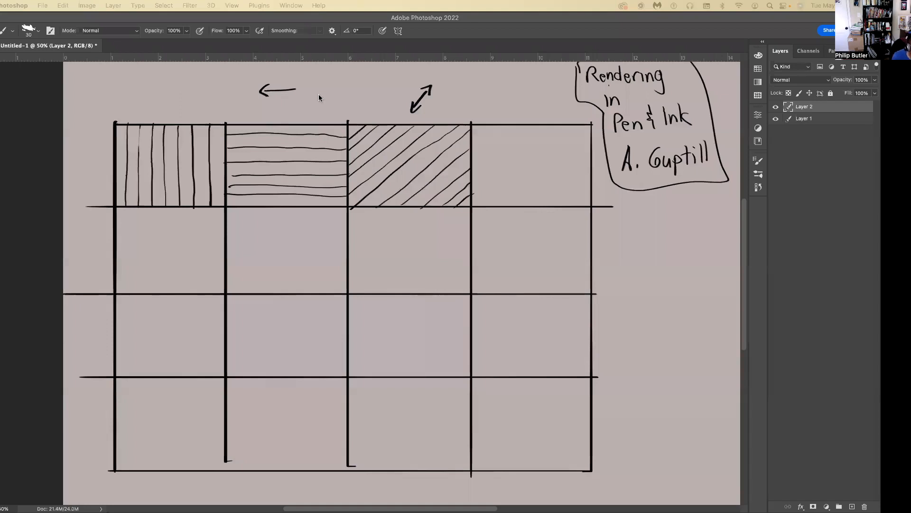
Draw a right-pointing arrow above the horizontally hatched cell, and up and down arrows above the vertically hatched cell.
left_click(277, 107)
mouse_move(267, 109)
left_mouse_down()
mouse_move(297, 104)
mouse_move(297, 112)
left_mouse_up()
mouse_move(141, 94)
left_mouse_down()
mouse_move(140, 70)
mouse_move(167, 94)
mouse_move(168, 108)
left_mouse_up()
left_click_drag(174, 93, 164, 101)
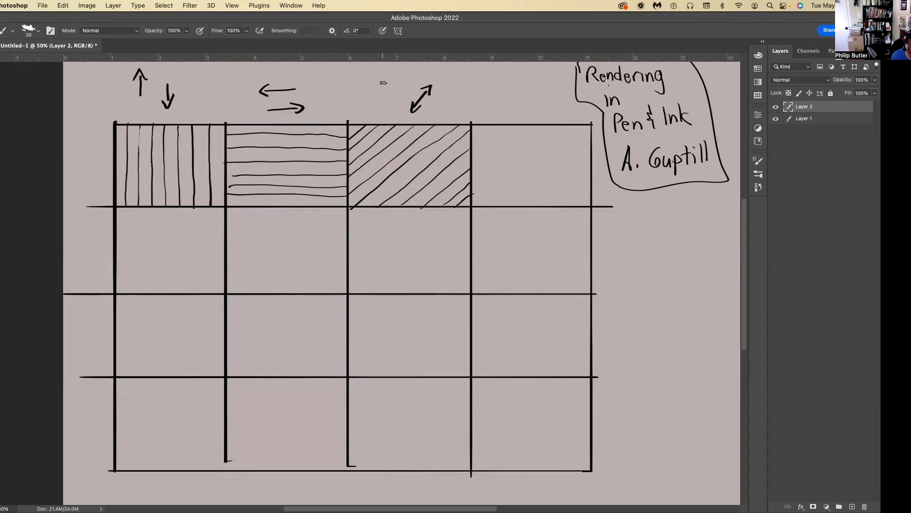
Write an L and draw an arrow pointing down-left above the diagonally hatched cell.
left_click_drag(365, 70, 370, 80)
left_click(390, 74)
left_click_drag(390, 73, 379, 97)
Remove the double-headed diagonal arrow, and draw an R with an arrow pointing up-right in its place.
key("l")
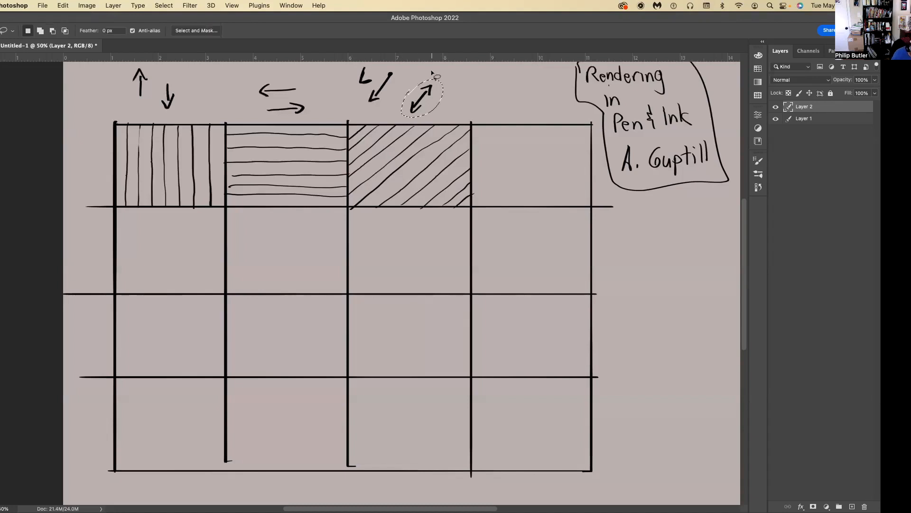
key("super+z")
key("super+z")
key("b")
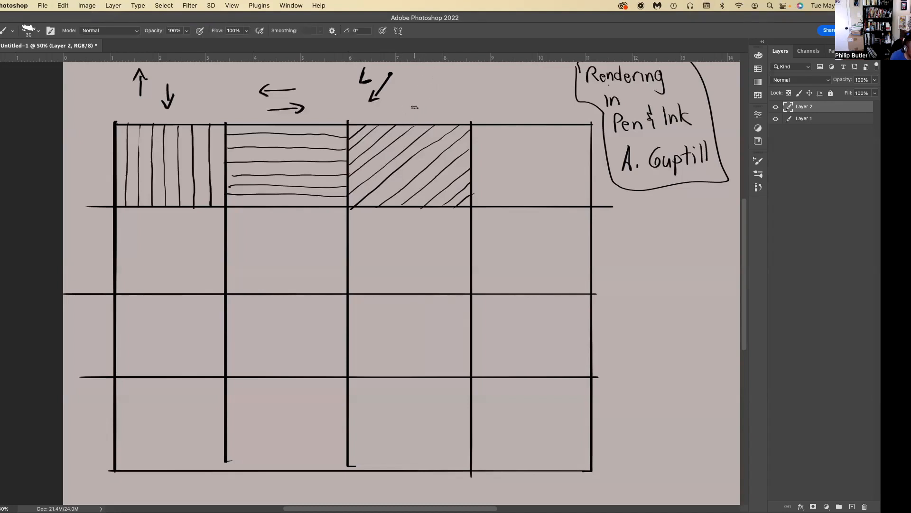
mouse_move(421, 72)
left_mouse_down()
mouse_move(421, 86)
mouse_move(452, 85)
left_mouse_up()
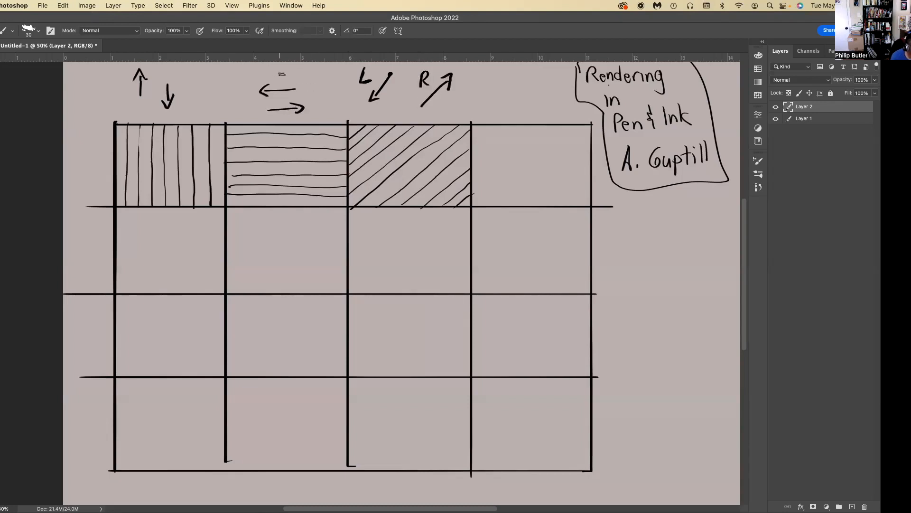
Label the left and right arrows above the horizontally hatched cell L and R.
left_click_drag(278, 68, 286, 79)
left_click_drag(310, 99, 309, 111)
left_click_drag(310, 103, 318, 111)
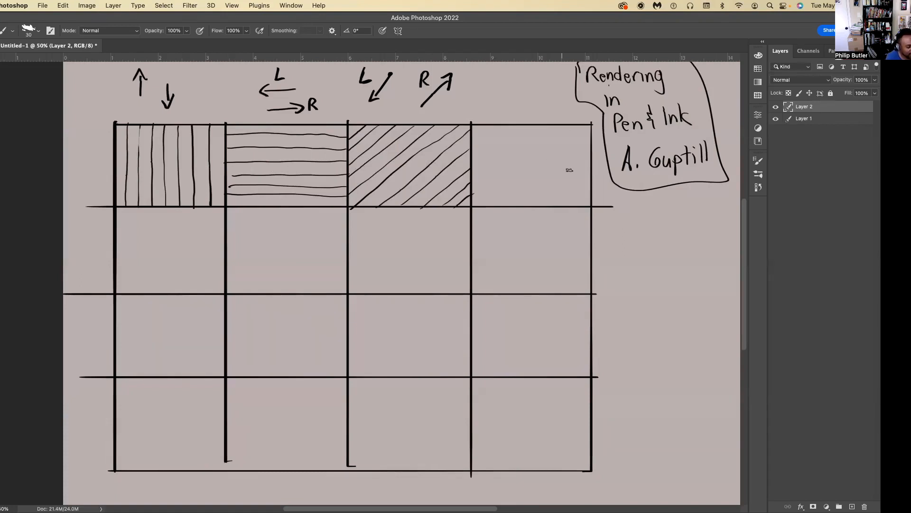
Fill the fourth cell of the top row with parallel diagonal lines sloping down to the right.
left_click_drag(592, 204, 476, 135)
left_click_drag(591, 184, 485, 127)
left_click_drag(575, 203, 474, 152)
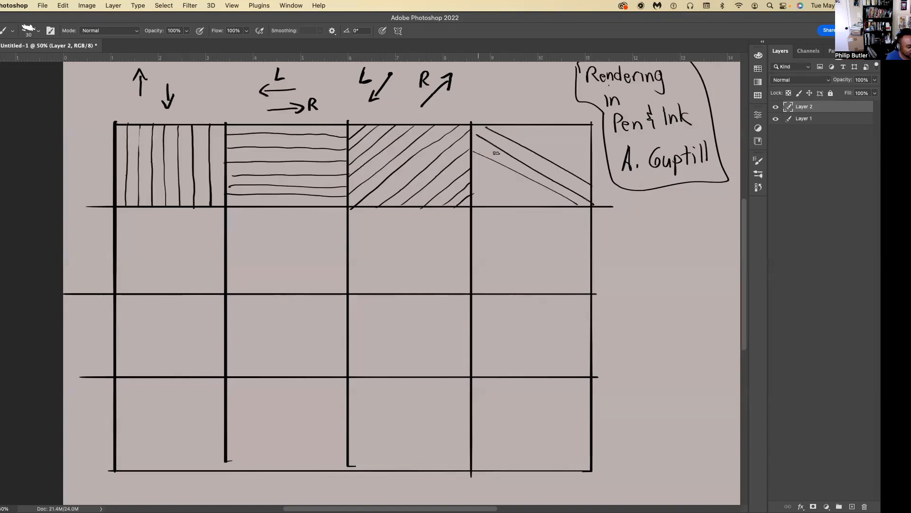
left_click_drag(592, 175, 502, 127)
mouse_move(591, 161)
left_mouse_down()
mouse_move(569, 136)
mouse_move(592, 137)
mouse_move(555, 115)
left_mouse_up()
left_click_drag(561, 207, 468, 159)
mouse_move(536, 204)
left_mouse_down()
mouse_move(461, 181)
mouse_move(500, 206)
left_mouse_up()
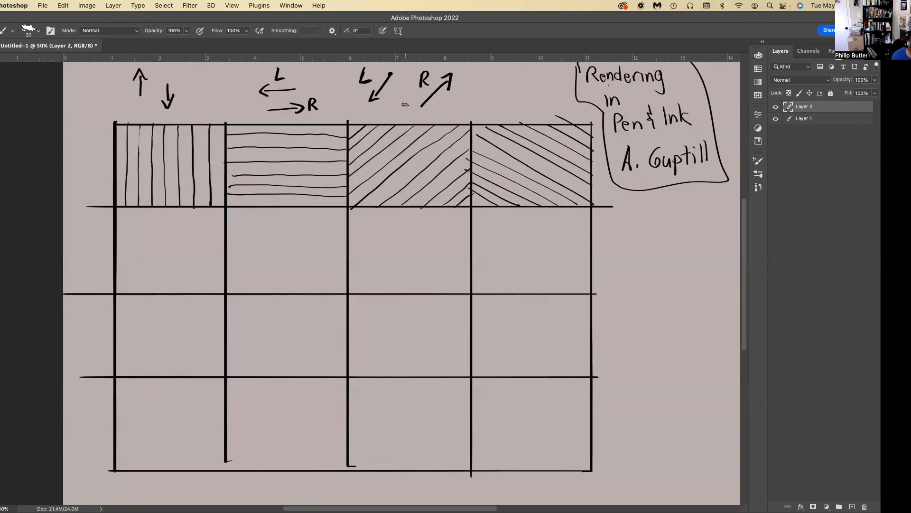
Fill the first cell of the second row with wavy vertical lines running the full height of the cell.
mouse_move(169, 206)
left_mouse_down()
mouse_move(174, 233)
mouse_move(162, 294)
left_mouse_up()
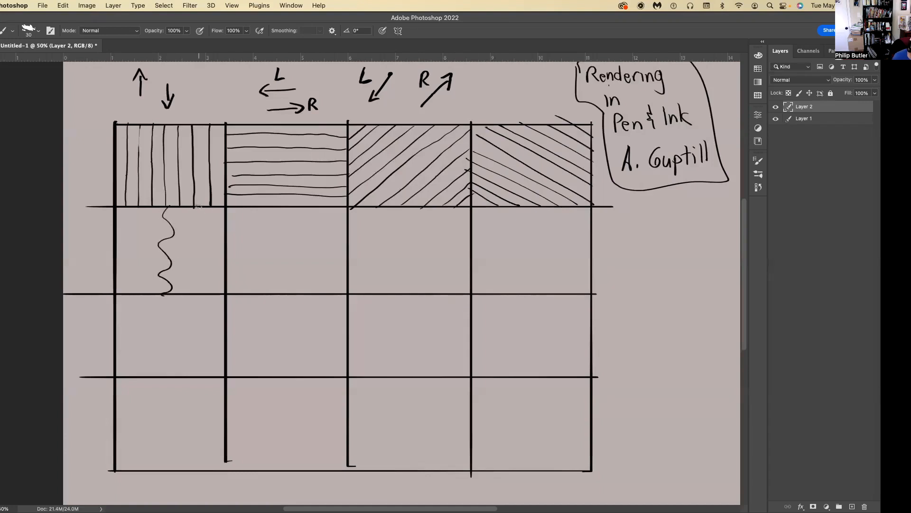
mouse_move(199, 205)
left_mouse_down()
mouse_move(196, 285)
mouse_move(206, 295)
left_mouse_up()
left_click_drag(137, 206, 139, 295)
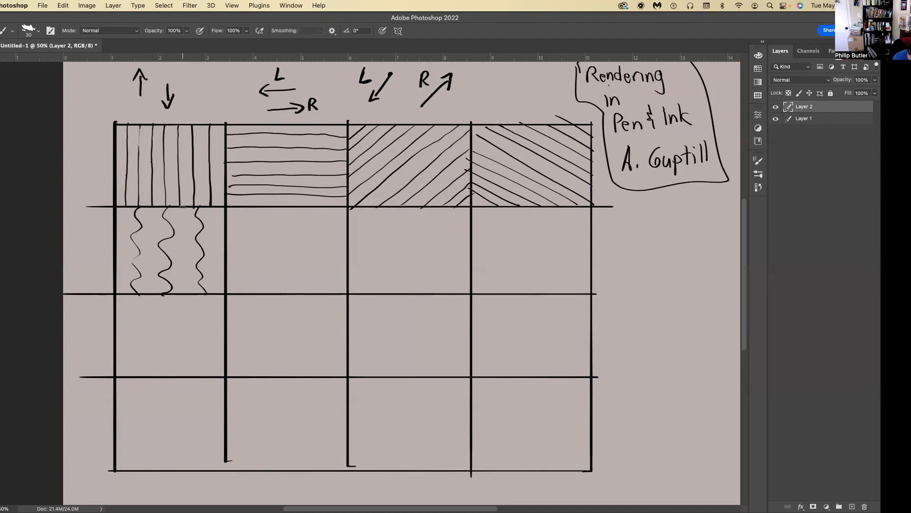
left_click_drag(184, 227, 190, 296)
left_click_drag(211, 210, 221, 293)
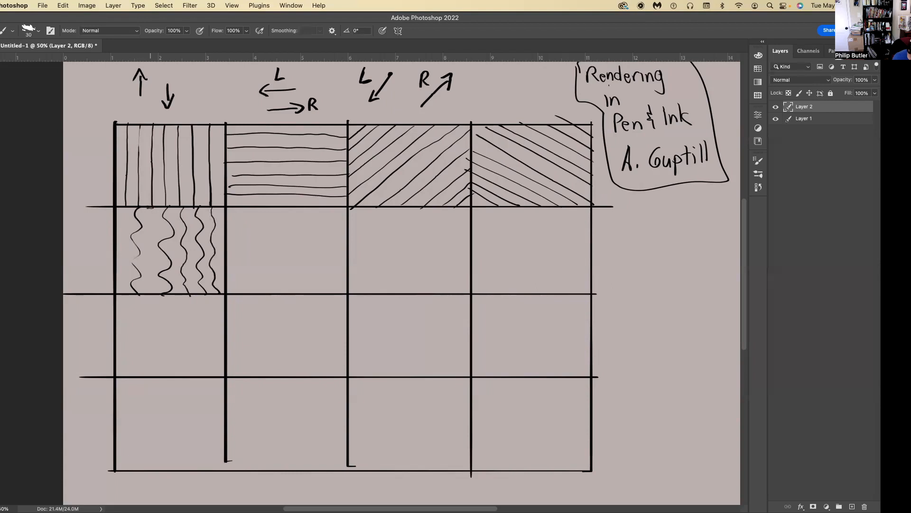
left_click_drag(148, 210, 151, 287)
left_click_drag(121, 217, 117, 292)
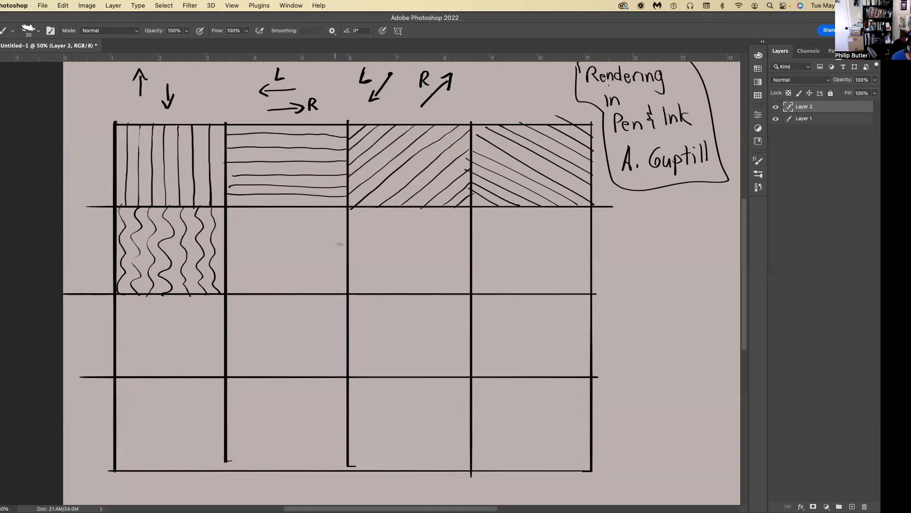
Fill the second cell of the second row with wavy horizontal lines running from edge to edge.
left_click_drag(342, 246, 222, 248)
left_click_drag(347, 224, 226, 223)
left_click_drag(347, 272, 223, 274)
left_click_drag(347, 281, 223, 287)
left_click_drag(347, 259, 226, 261)
left_click_drag(343, 235, 227, 235)
left_click_drag(343, 209, 227, 211)
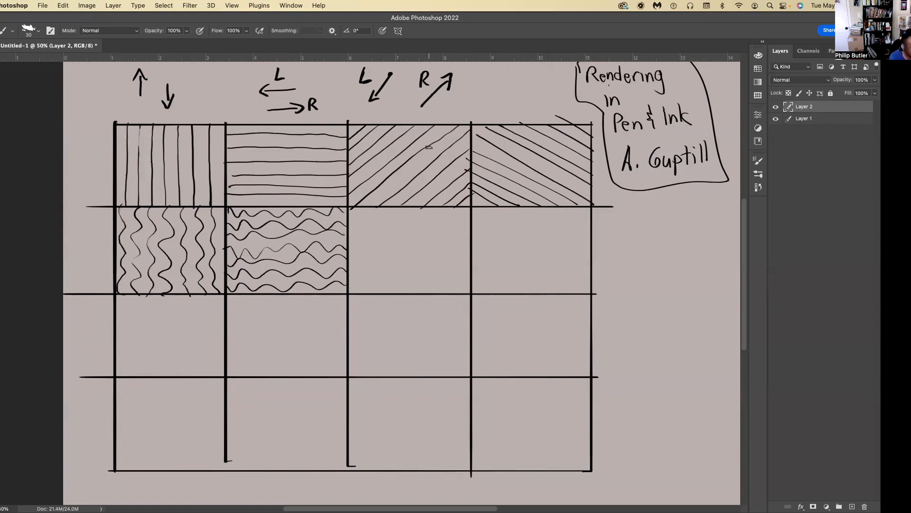
Fill the third cell of the second row with wavy diagonal lines sloping down to the left.
mouse_move(458, 210)
left_mouse_down()
mouse_move(417, 231)
mouse_move(350, 292)
left_mouse_up()
left_click_drag(468, 250, 421, 293)
left_click_drag(406, 209, 350, 246)
left_click_drag(423, 207, 351, 270)
mouse_move(467, 229)
left_mouse_down()
mouse_move(412, 266)
mouse_move(390, 298)
left_mouse_up()
mouse_move(377, 208)
left_mouse_down()
mouse_move(361, 224)
mouse_move(336, 226)
left_mouse_up()
left_click_drag(468, 274, 456, 296)
Fill the fourth cell of the second row with wavy diagonal lines sloping down to the right.
mouse_move(587, 292)
left_mouse_down()
mouse_move(501, 220)
mouse_move(475, 205)
left_mouse_up()
mouse_move(550, 291)
left_mouse_down()
mouse_move(484, 262)
mouse_move(466, 238)
left_mouse_up()
left_click_drag(591, 247, 524, 206)
left_click_drag(590, 264, 491, 201)
mouse_move(563, 291)
left_mouse_down()
mouse_move(493, 249)
mouse_move(476, 223)
left_mouse_up()
mouse_move(507, 296)
left_mouse_down()
mouse_move(483, 284)
mouse_move(479, 263)
left_mouse_up()
left_click_drag(583, 226, 557, 198)
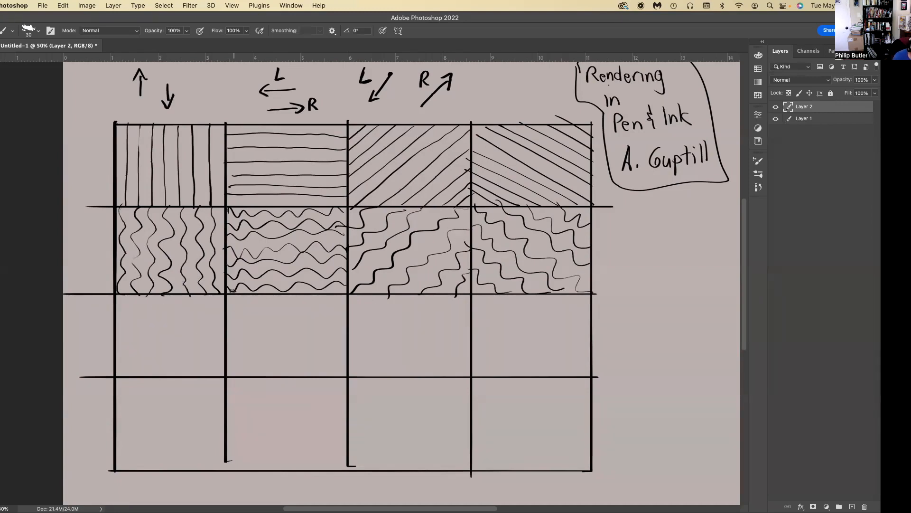
Fill the first cell of the third row with scalloped vertical zigzag lines, redrawing the first stroke.
mouse_move(167, 295)
left_mouse_down()
mouse_move(166, 352)
mouse_move(184, 375)
left_mouse_up()
key("super+z")
left_click_drag(166, 294, 176, 374)
left_click_drag(191, 294, 205, 378)
left_click_drag(137, 295, 133, 372)
mouse_move(151, 295)
left_mouse_down()
mouse_move(157, 371)
mouse_move(122, 306)
mouse_move(129, 366)
left_mouse_up()
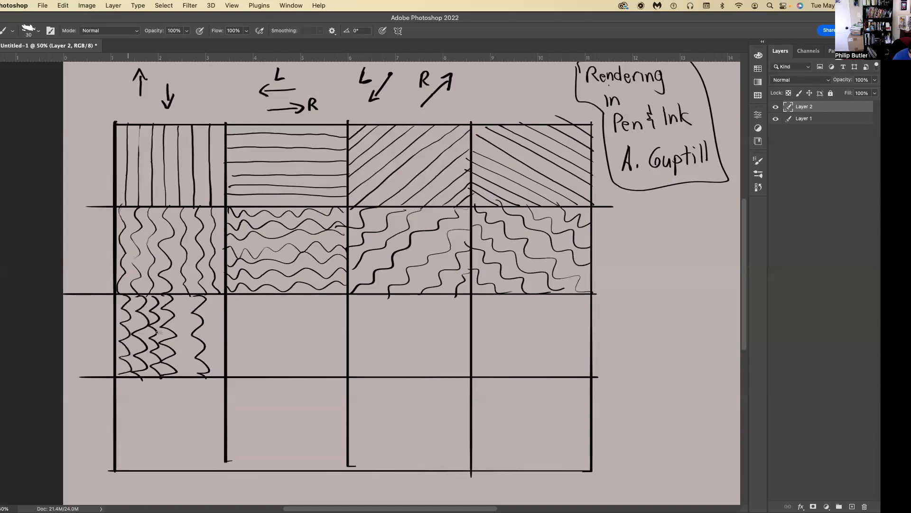
left_click_drag(184, 299, 181, 366)
left_click_drag(209, 293, 223, 376)
Draw three horizontal rows of pointed zigzag waves across the second cell of the third row.
left_click_drag(344, 338, 228, 343)
left_click_drag(344, 315, 228, 314)
left_click_drag(344, 357, 229, 361)
Fill the third cell of the third row with jagged zigzag strokes running diagonally.
mouse_move(469, 295)
left_mouse_down()
mouse_move(439, 298)
mouse_move(393, 381)
left_mouse_up()
left_click_drag(401, 299, 375, 352)
mouse_move(465, 357)
left_mouse_down()
mouse_move(419, 335)
mouse_move(443, 323)
mouse_move(432, 316)
mouse_move(450, 304)
mouse_move(365, 295)
left_mouse_up()
left_click_drag(385, 334, 352, 335)
mouse_move(445, 374)
left_mouse_down()
mouse_move(430, 357)
mouse_move(404, 366)
mouse_move(357, 348)
left_mouse_up()
Add short zigzag marks to the gaps along the upper and lower edges of the third row's second cell.
mouse_move(325, 297)
left_mouse_down()
mouse_move(307, 317)
mouse_move(281, 311)
left_mouse_up()
left_click_drag(310, 371, 305, 373)
left_click_drag(281, 363, 286, 373)
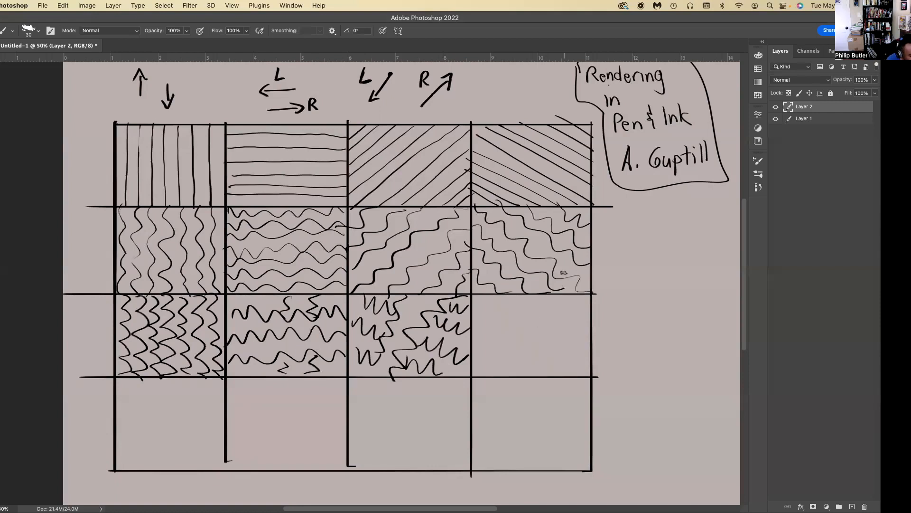
Draw a cluster of curly scallops in the third row's fourth cell and a spiky burst in the bottom row's first cell.
mouse_move(532, 324)
left_mouse_down()
mouse_move(513, 340)
mouse_move(538, 331)
mouse_move(537, 304)
mouse_move(511, 318)
mouse_move(507, 334)
mouse_move(505, 348)
mouse_move(514, 346)
mouse_move(528, 319)
mouse_move(520, 357)
mouse_move(535, 356)
mouse_move(548, 328)
mouse_move(541, 352)
mouse_move(552, 345)
mouse_move(554, 326)
mouse_move(538, 319)
mouse_move(560, 314)
mouse_move(557, 303)
mouse_move(503, 306)
mouse_move(491, 344)
mouse_move(498, 358)
mouse_move(509, 347)
mouse_move(511, 364)
mouse_move(531, 363)
mouse_move(532, 352)
mouse_move(551, 365)
mouse_move(557, 338)
mouse_move(572, 341)
mouse_move(580, 323)
mouse_move(558, 291)
left_mouse_up()
left_click_drag(496, 300, 492, 315)
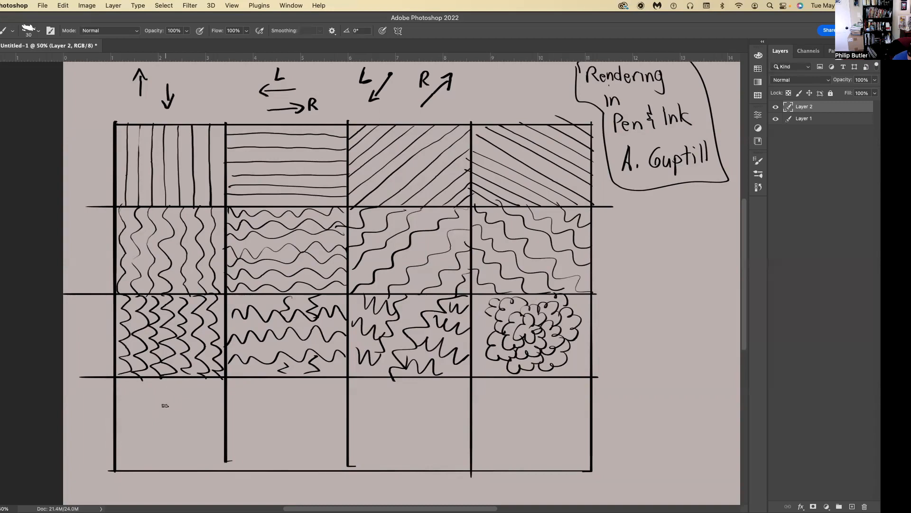
mouse_move(161, 409)
left_mouse_down()
mouse_move(148, 417)
mouse_move(156, 428)
mouse_move(178, 414)
mouse_move(165, 411)
mouse_move(162, 390)
mouse_move(143, 401)
mouse_move(154, 412)
mouse_move(135, 417)
mouse_move(148, 435)
mouse_move(188, 422)
mouse_move(194, 405)
mouse_move(150, 380)
mouse_move(125, 412)
mouse_move(164, 447)
mouse_move(184, 442)
mouse_move(186, 451)
left_mouse_up()
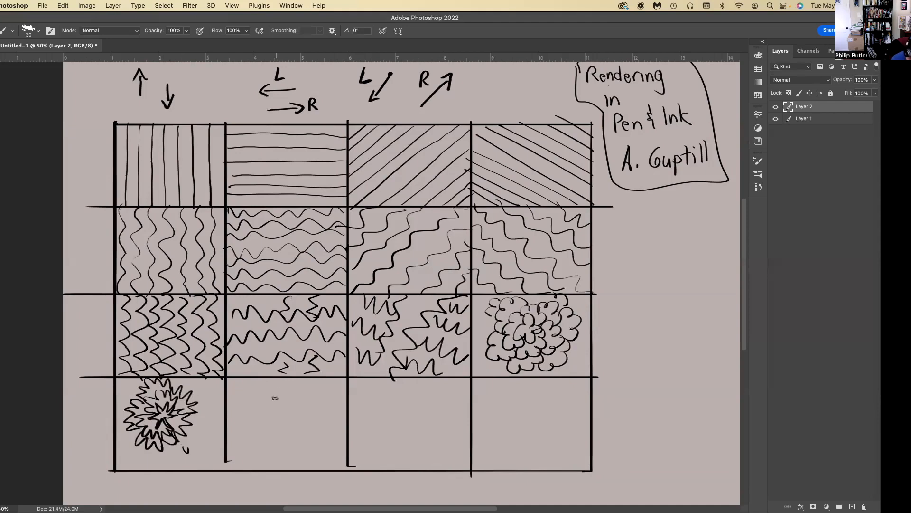
Draw a group of small five-pointed stars in the middle of the bottom row's second cell.
mouse_move(276, 387)
left_mouse_down()
mouse_move(269, 400)
mouse_move(284, 406)
mouse_move(278, 397)
mouse_move(274, 432)
mouse_move(290, 420)
mouse_move(274, 456)
mouse_move(288, 444)
left_mouse_up()
mouse_move(297, 395)
left_mouse_down()
mouse_move(293, 404)
mouse_move(307, 406)
mouse_move(297, 433)
mouse_move(308, 427)
left_mouse_up()
mouse_move(252, 396)
left_mouse_down()
mouse_move(256, 413)
mouse_move(265, 403)
mouse_move(254, 436)
mouse_move(267, 429)
left_mouse_up()
mouse_move(319, 404)
left_mouse_down()
mouse_move(311, 413)
mouse_move(317, 426)
left_mouse_up()
left_click_drag(313, 418, 328, 416)
mouse_move(240, 405)
left_mouse_down()
mouse_move(236, 422)
mouse_move(248, 415)
left_mouse_up()
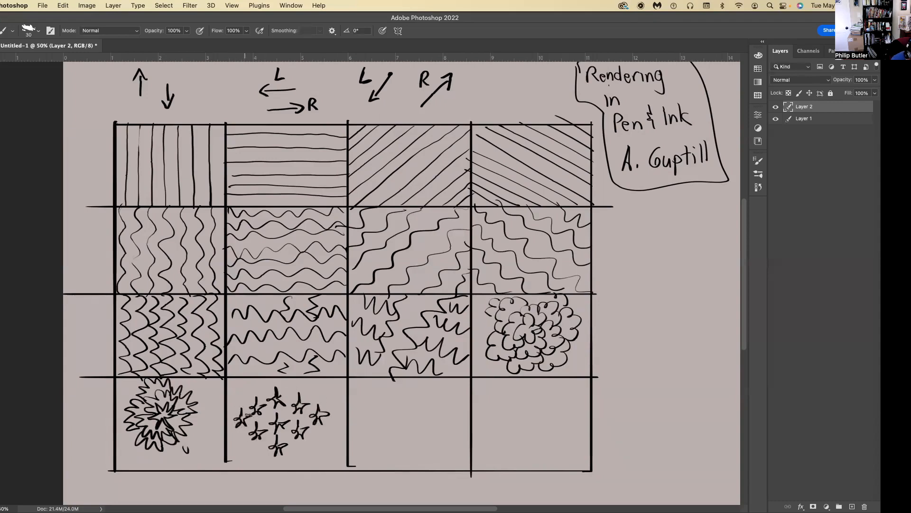
Add more small stars around the central group to fill the bottom row's second cell out to its edges.
mouse_move(292, 447)
left_mouse_down()
mouse_move(303, 463)
mouse_move(310, 450)
left_mouse_up()
mouse_move(285, 379)
left_mouse_down()
mouse_move(295, 393)
mouse_move(299, 385)
left_mouse_up()
mouse_move(260, 445)
left_mouse_down()
mouse_move(251, 461)
mouse_move(269, 452)
left_mouse_up()
mouse_move(260, 373)
left_mouse_down()
mouse_move(264, 390)
mouse_move(270, 383)
mouse_move(315, 396)
mouse_move(327, 388)
left_mouse_up()
mouse_move(317, 431)
left_mouse_down()
mouse_move(314, 446)
mouse_move(327, 439)
left_mouse_up()
mouse_move(243, 381)
left_mouse_down()
mouse_move(241, 396)
mouse_move(255, 387)
left_mouse_up()
mouse_move(242, 437)
left_mouse_down()
mouse_move(239, 454)
mouse_move(253, 445)
left_mouse_up()
mouse_move(333, 389)
left_mouse_down()
mouse_move(330, 406)
mouse_move(342, 399)
mouse_move(330, 432)
mouse_move(339, 428)
left_mouse_up()
mouse_move(235, 397)
left_mouse_down()
mouse_move(231, 408)
mouse_move(244, 401)
left_mouse_up()
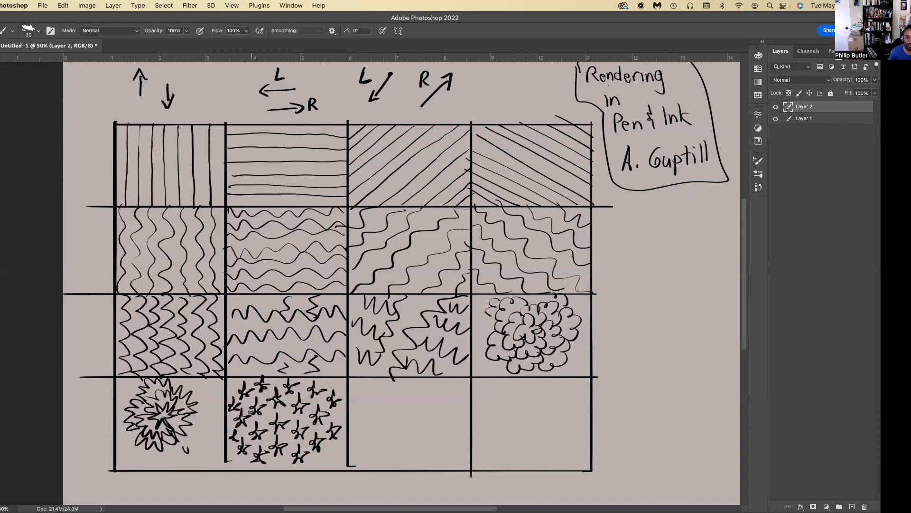
Switch to Preview, bring house.jpg over the canvas, and shrink its window to show the whole drawing.
key("super+Tab")
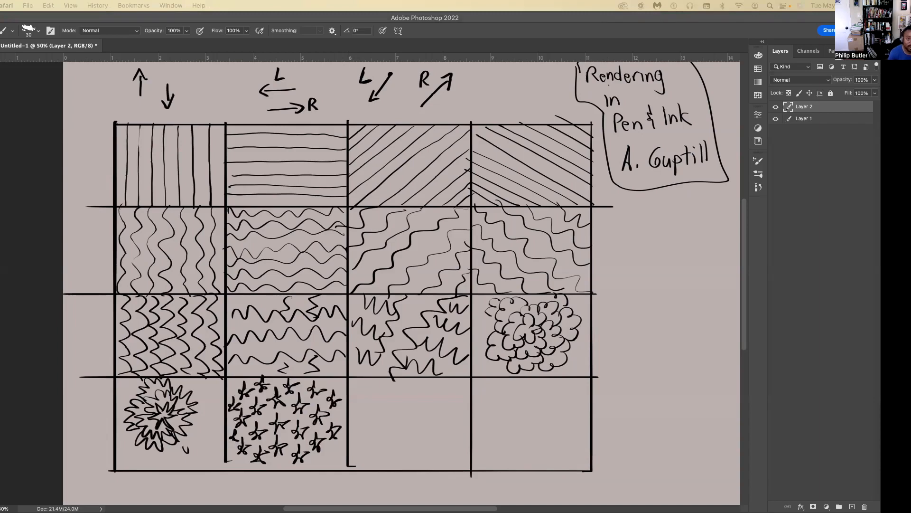
left_click_drag(910, 43, 522, 41)
left_click_drag(910, 62, 439, 62)
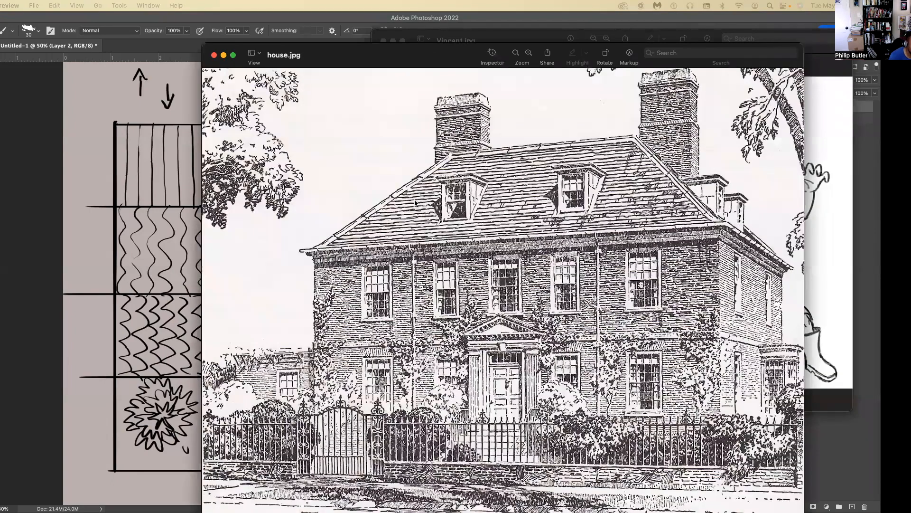
left_click_drag(476, 71, 515, 75)
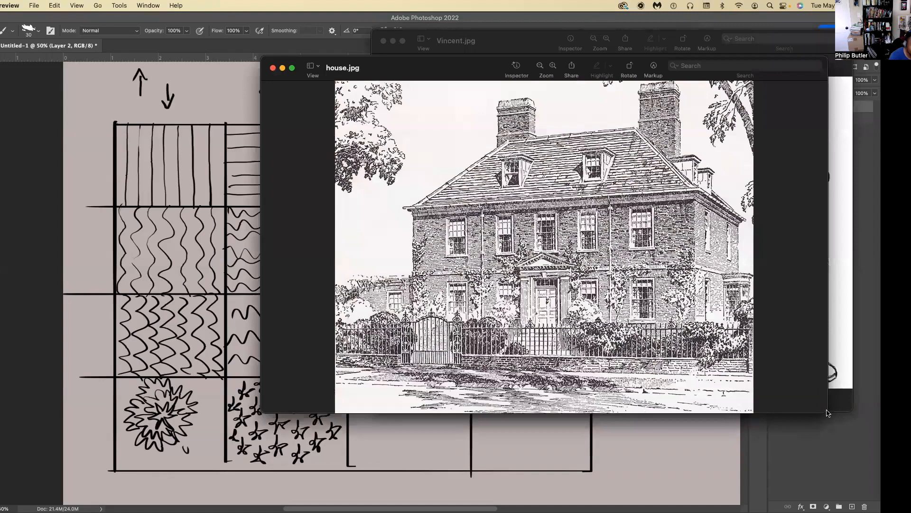
left_click_drag(809, 394, 812, 389)
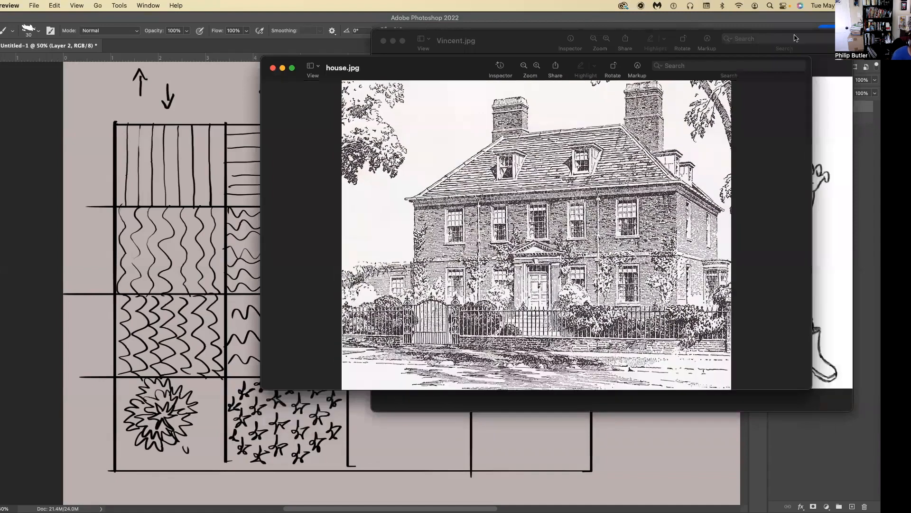
left_click_drag(474, 56, 501, 49)
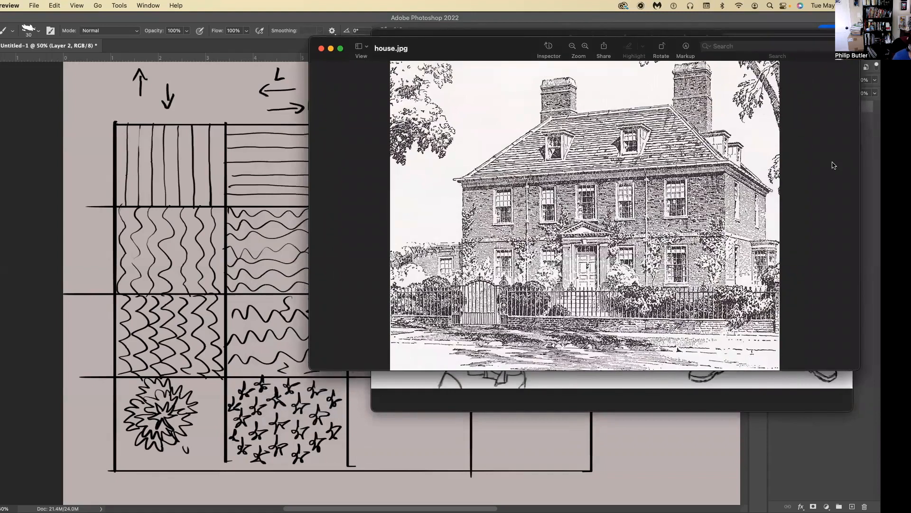
Close Vincent.jpg and place an enlarged house.jpg window beside the first columns of the practice grid.
left_click_drag(498, 47, 552, 245)
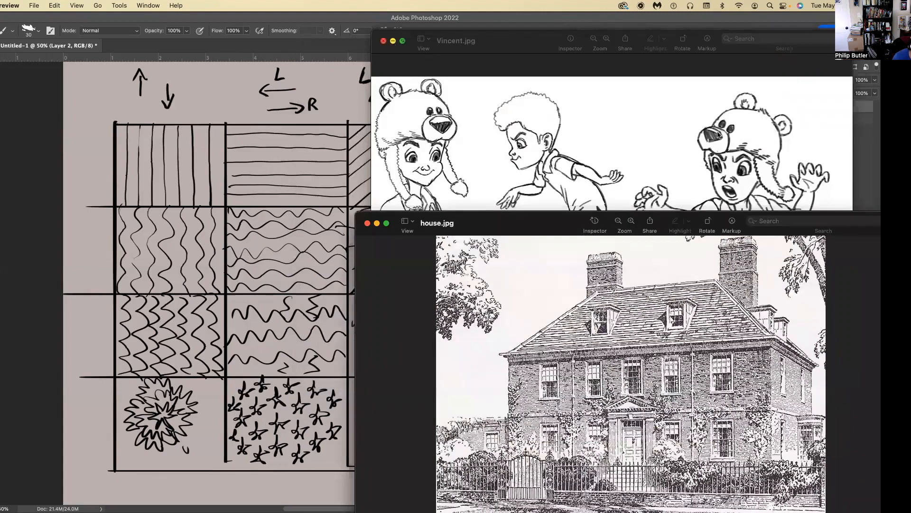
key("super+w")
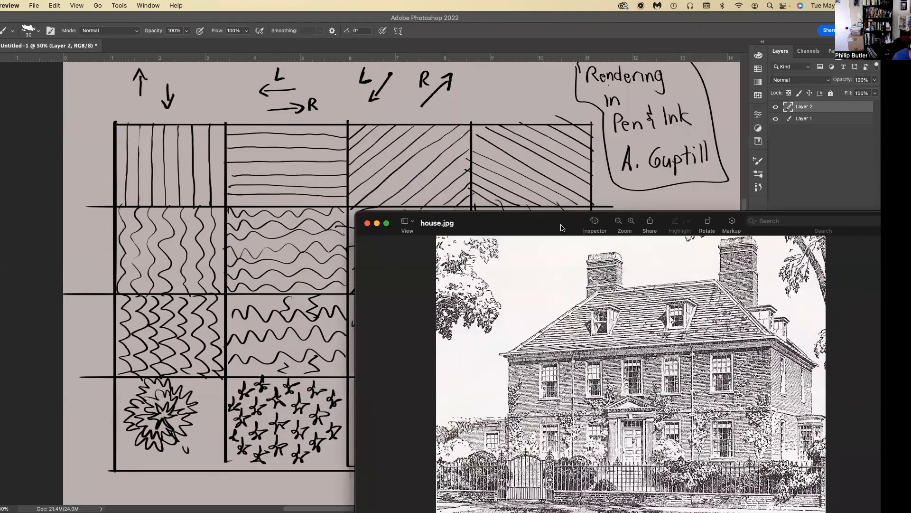
left_click_drag(519, 229, 496, 85)
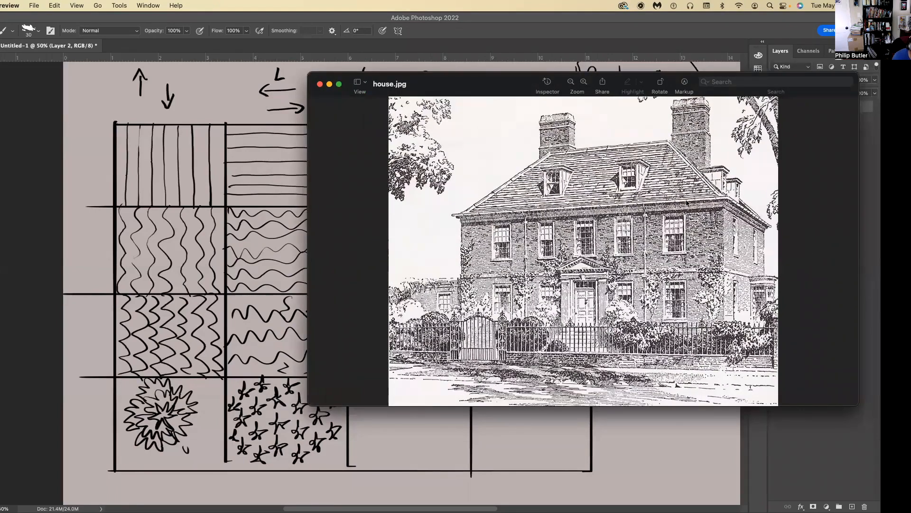
left_click_drag(503, 80, 486, 78)
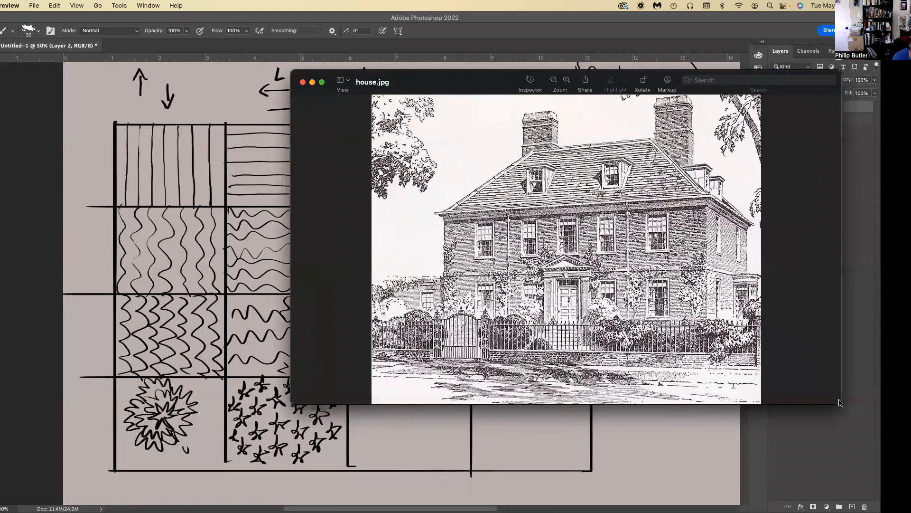
left_click_drag(840, 403, 879, 432)
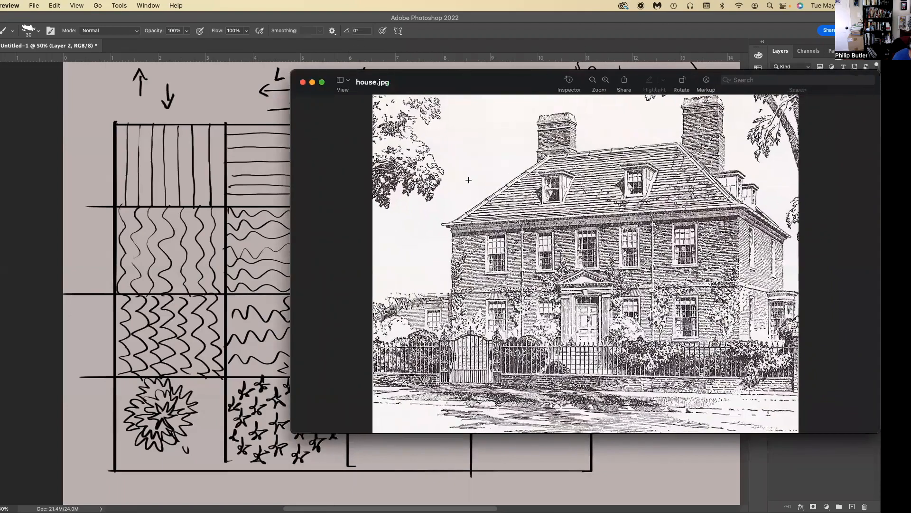
Compare the line work in house.jpg with the practice grid, moving the image window aside to uncover the cells.
left_click_drag(503, 81, 395, 40)
left_click_drag(833, 423, 843, 425)
left_click_drag(353, 39, 463, 40)
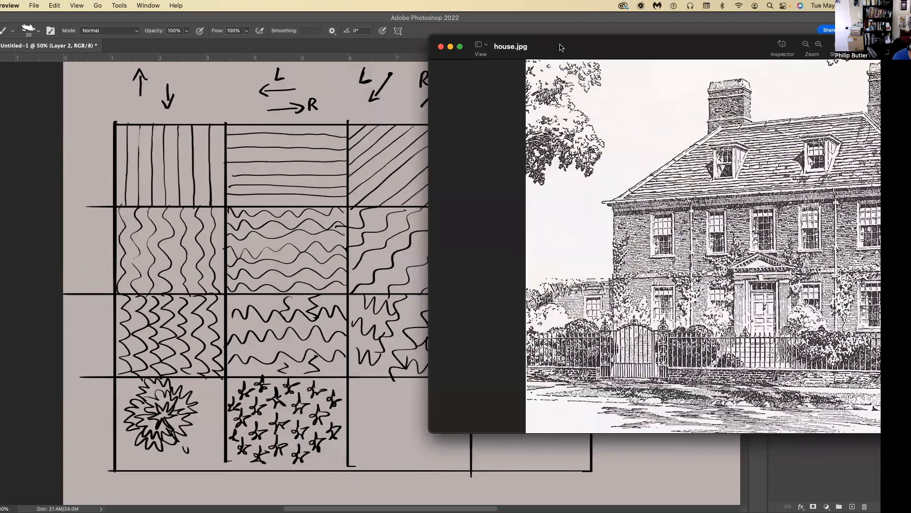
left_click_drag(609, 35, 707, 28)
left_click_drag(650, 35, 724, 29)
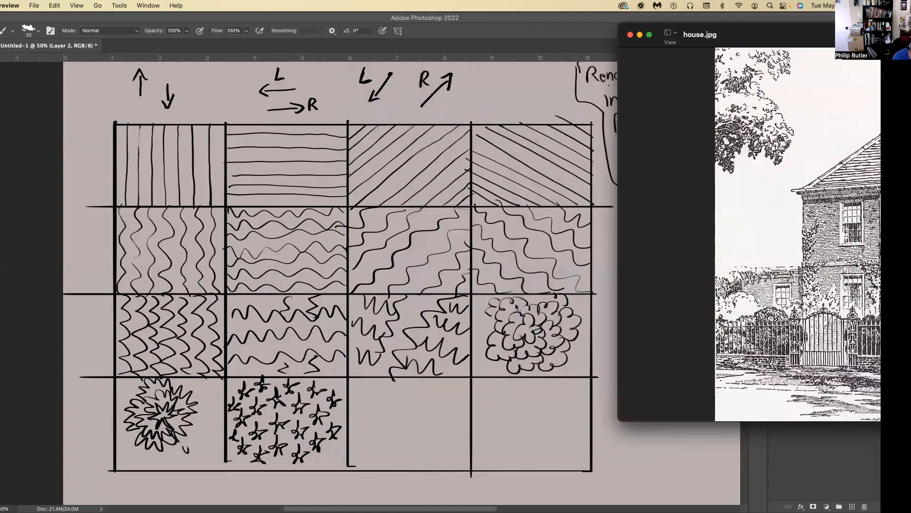
left_click_drag(733, 30, 513, 43)
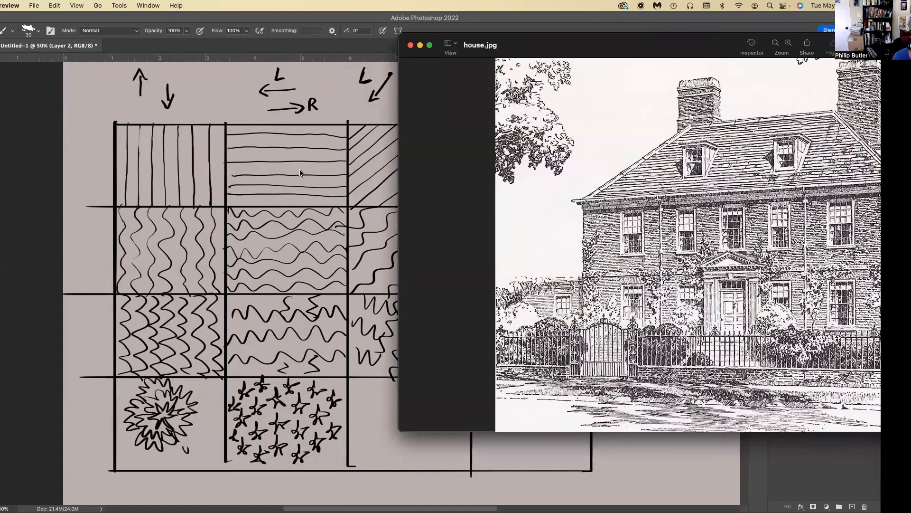
left_click_drag(538, 44, 748, 55)
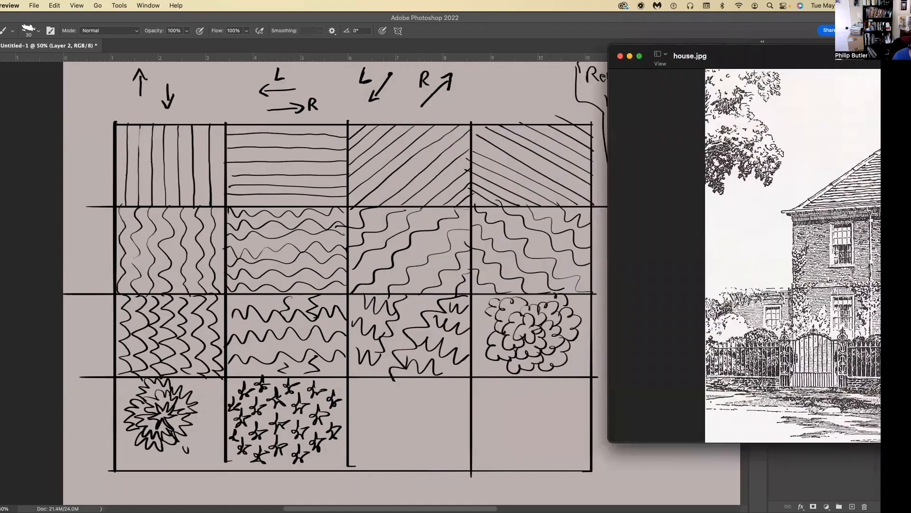
left_click_drag(688, 56, 637, 52)
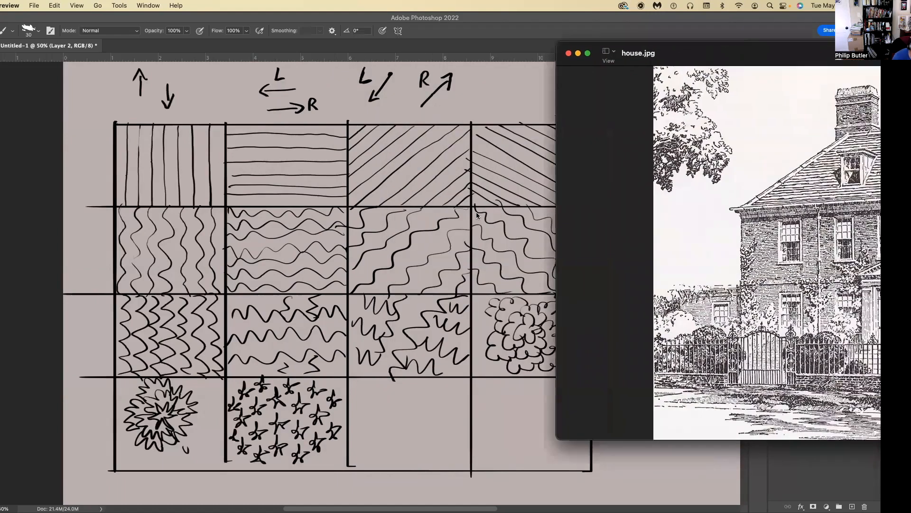
Examine the roof, brickwork and foliage textures in house.jpg, checking them against the grid's stroke patterns.
left_click_drag(759, 52, 422, 58)
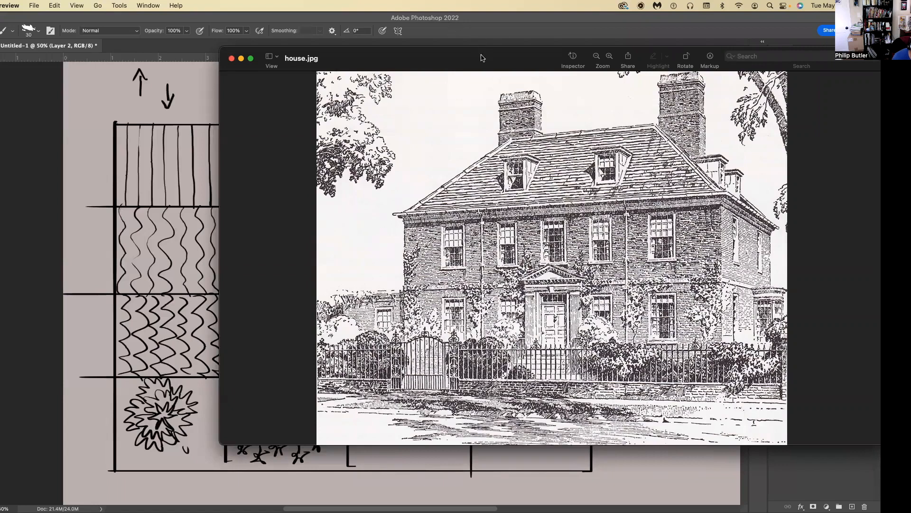
left_click_drag(482, 55, 482, 54)
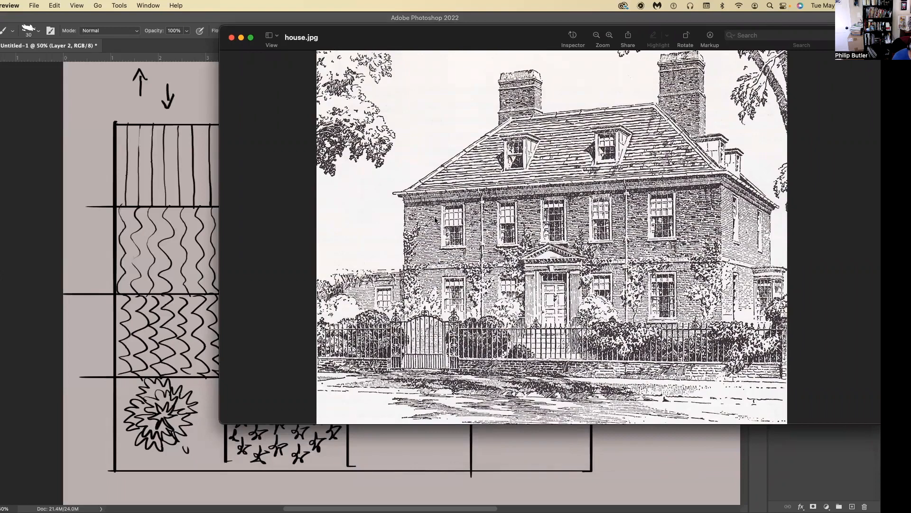
left_click_drag(352, 34, 614, 63)
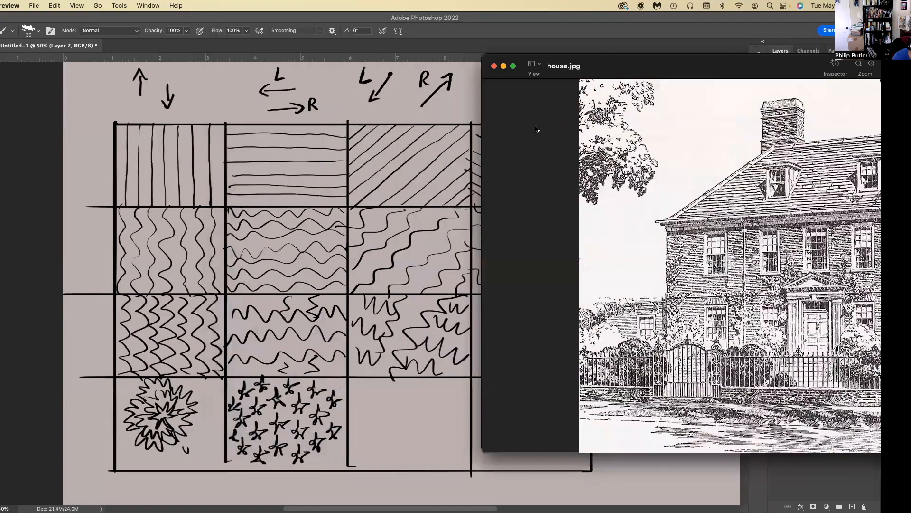
left_click_drag(596, 67, 815, 71)
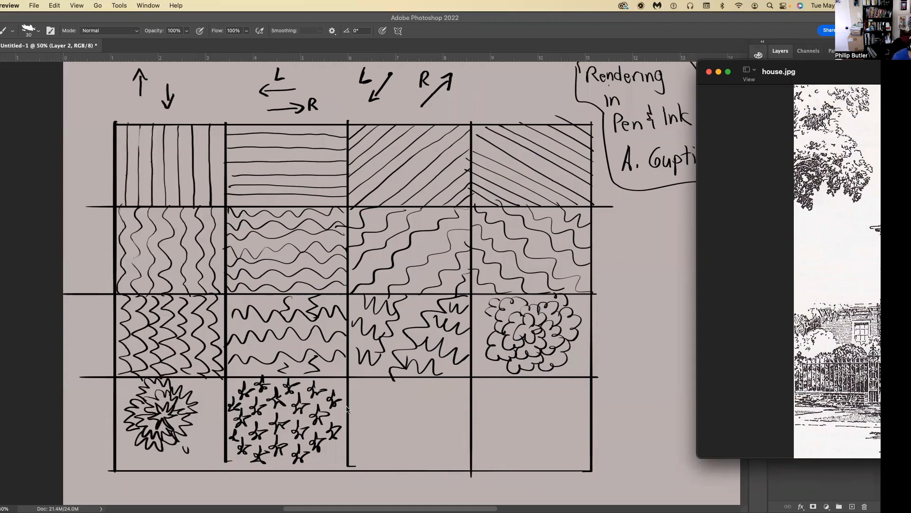
left_click_drag(831, 72, 312, 72)
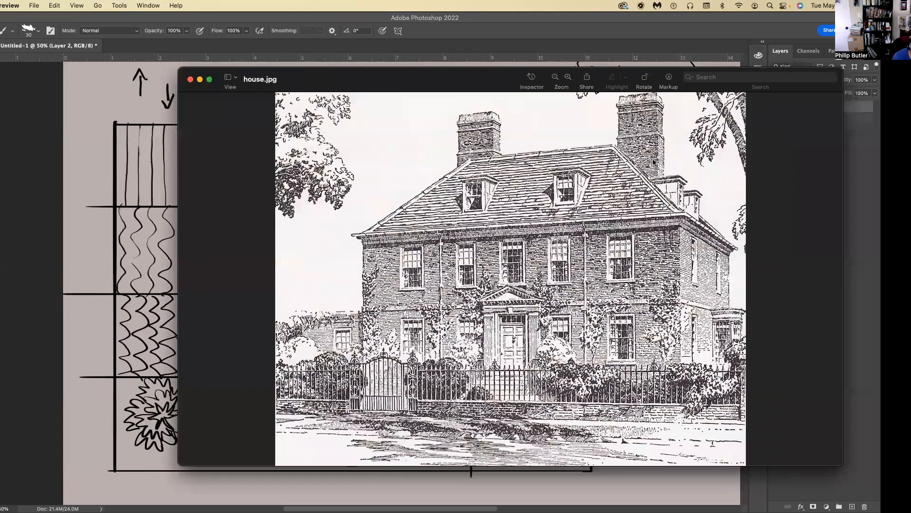
left_click_drag(653, 162, 667, 155)
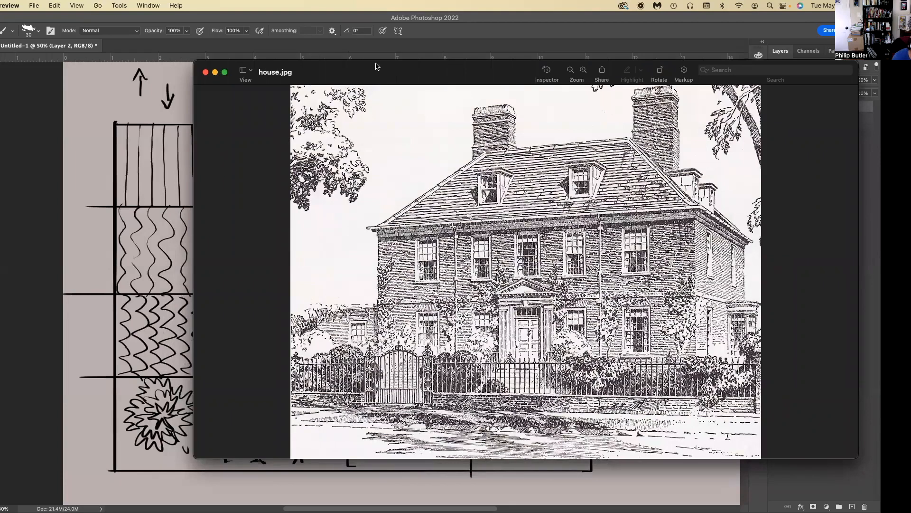
Close house.jpg and bring the image turn around tarzan glen keane.jpg over the canvas.
key("super+w")
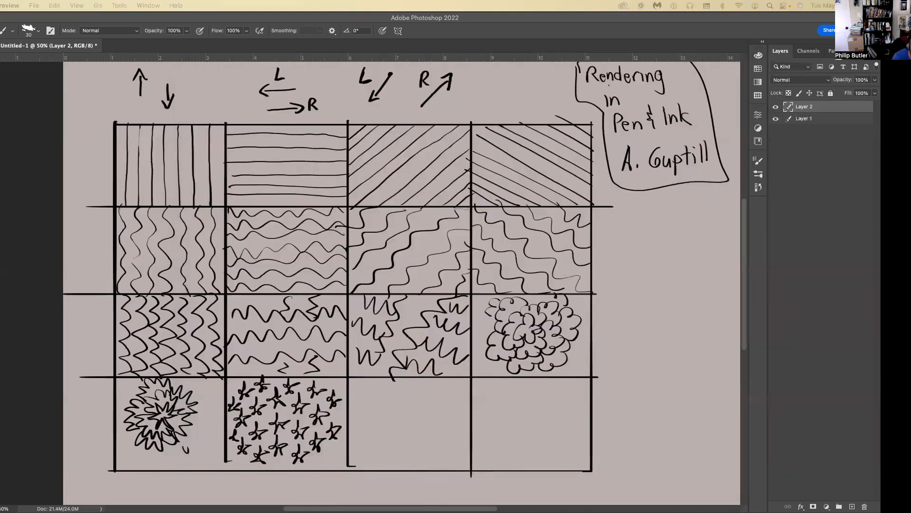
left_click_drag(881, 131, 307, 101)
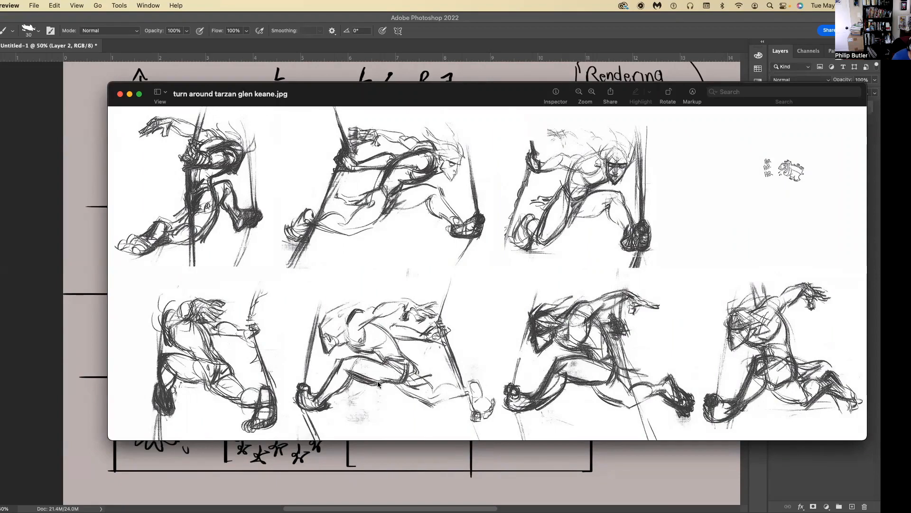
Close the Tarzan turnaround image and divide the bottom row's third cell with one vertical and one horizontal line crossing at its centre.
left_click(121, 96)
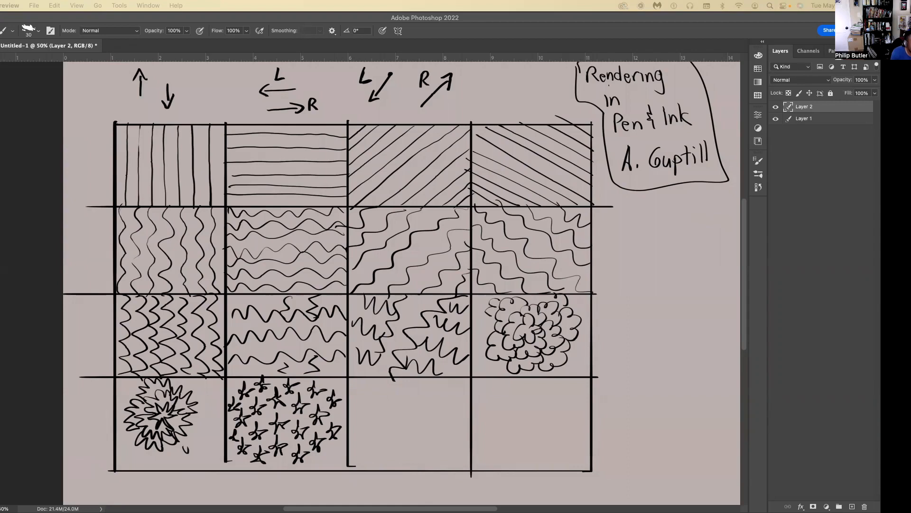
left_click(482, 19)
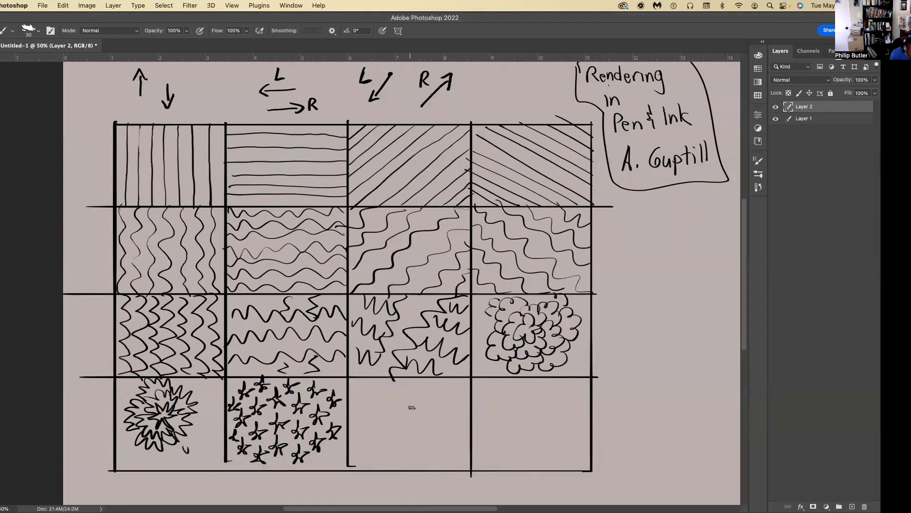
left_click_drag(407, 400, 405, 426)
key("super+z")
left_click_drag(409, 375, 410, 464)
left_click_drag(470, 421, 352, 426)
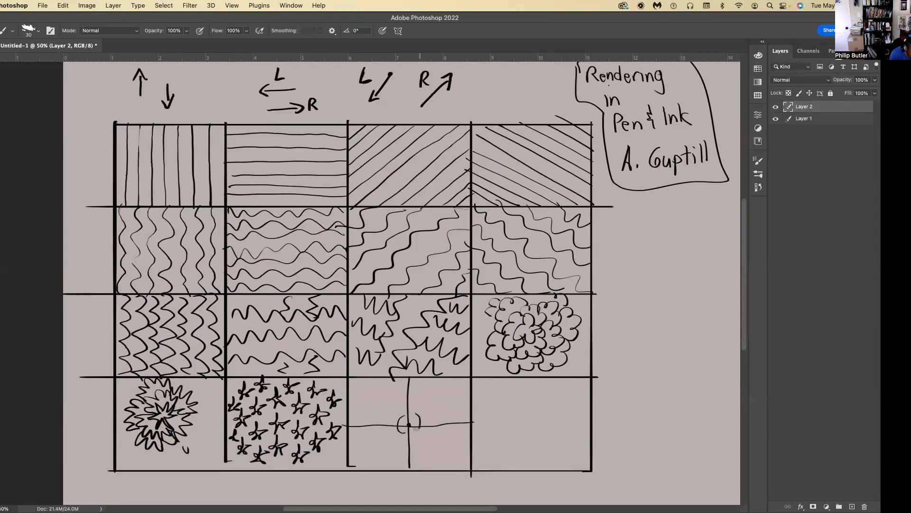
Draw concentric arcs around the cross in the bottom row's third cell, widening outward until they reach the cell's edges.
mouse_move(415, 414)
left_mouse_down()
mouse_move(415, 433)
mouse_move(390, 436)
left_mouse_up()
mouse_move(416, 401)
left_mouse_down()
mouse_move(427, 410)
mouse_move(416, 437)
left_mouse_up()
key("super+z")
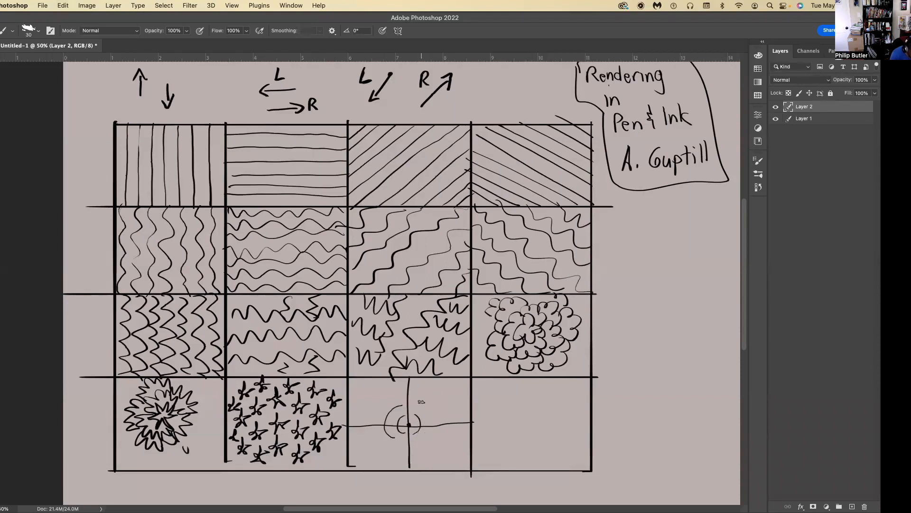
mouse_move(420, 405)
left_mouse_down()
mouse_move(428, 427)
mouse_move(419, 435)
mouse_move(417, 405)
left_mouse_up()
key("super+z")
mouse_move(429, 446)
left_mouse_down()
mouse_move(441, 411)
mouse_move(424, 396)
left_mouse_up()
mouse_move(390, 445)
left_mouse_down()
mouse_move(373, 424)
mouse_move(382, 399)
mouse_move(404, 393)
left_mouse_up()
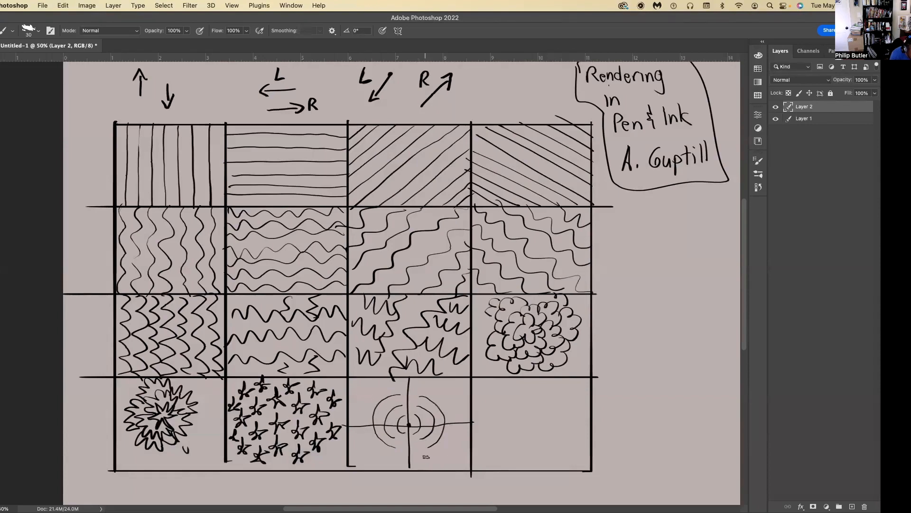
mouse_move(415, 458)
left_mouse_down()
mouse_move(450, 446)
mouse_move(458, 406)
mouse_move(440, 390)
left_mouse_up()
key("super+z")
mouse_move(401, 460)
left_mouse_down()
mouse_move(370, 451)
mouse_move(359, 422)
mouse_move(367, 396)
mouse_move(405, 382)
left_mouse_up()
mouse_move(435, 468)
left_mouse_down()
mouse_move(467, 445)
mouse_move(471, 415)
mouse_move(444, 379)
left_mouse_up()
mouse_move(365, 381)
left_mouse_down()
mouse_move(347, 419)
mouse_move(380, 466)
left_mouse_up()
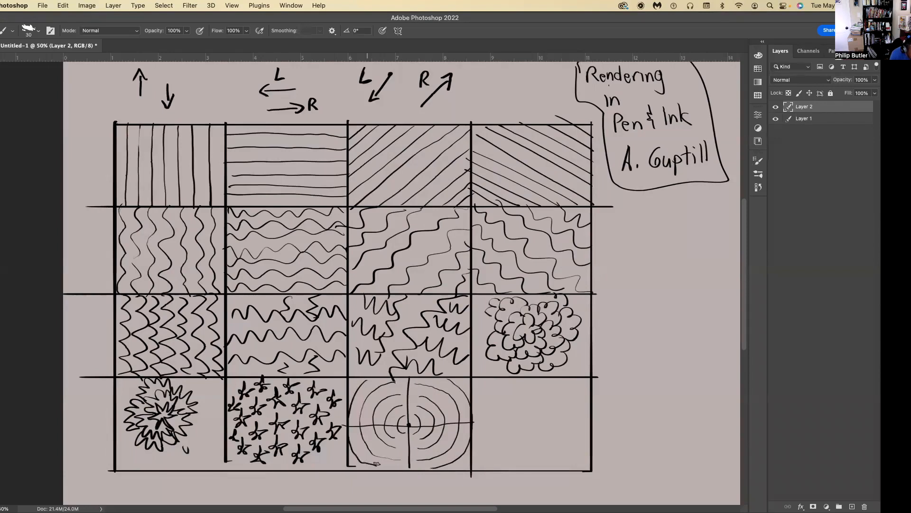
Fill the bottom row's last cell with separate spirals of different sizes.
mouse_move(521, 410)
left_mouse_down()
mouse_move(520, 434)
mouse_move(544, 414)
mouse_move(527, 391)
mouse_move(501, 395)
mouse_move(499, 433)
mouse_move(527, 438)
mouse_move(546, 424)
mouse_move(544, 398)
left_mouse_up()
mouse_move(533, 436)
left_mouse_down()
mouse_move(516, 448)
mouse_move(512, 466)
mouse_move(524, 452)
mouse_move(553, 460)
mouse_move(559, 450)
mouse_move(546, 465)
mouse_move(567, 459)
mouse_move(551, 444)
mouse_move(541, 467)
mouse_move(558, 468)
mouse_move(572, 448)
left_mouse_up()
mouse_move(572, 408)
left_mouse_down()
mouse_move(564, 404)
mouse_move(585, 414)
mouse_move(572, 393)
left_mouse_up()
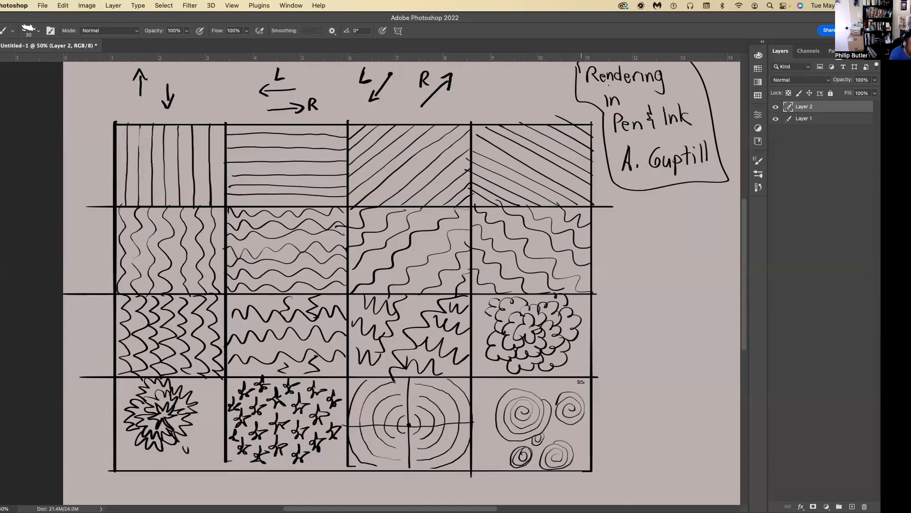
Draw five vertical sample lines of varying thickness beside the grid below the book note, enlarging the brush to 50.
mouse_move(642, 346)
left_mouse_down()
mouse_move(641, 239)
mouse_move(651, 245)
mouse_move(651, 347)
left_mouse_up()
mouse_move(666, 220)
left_mouse_down()
mouse_move(666, 370)
mouse_move(677, 362)
mouse_move(677, 222)
mouse_move(694, 234)
mouse_move(700, 373)
left_mouse_up()
key("super+z")
key("bracketright")
key("bracketright")
left_click_drag(693, 224, 697, 370)
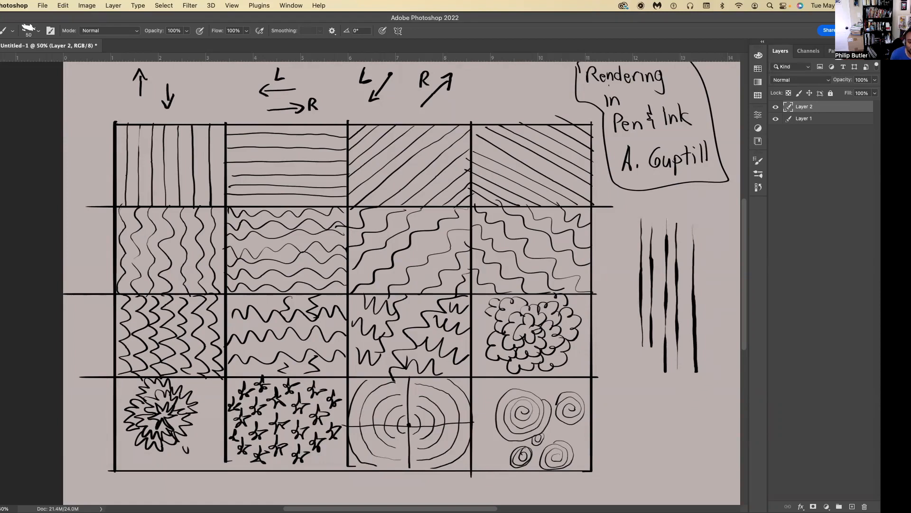
Switch to Safari and examine the "pen and nib" image results for dip pens, nib shapes and holders.
key("super+Tab")
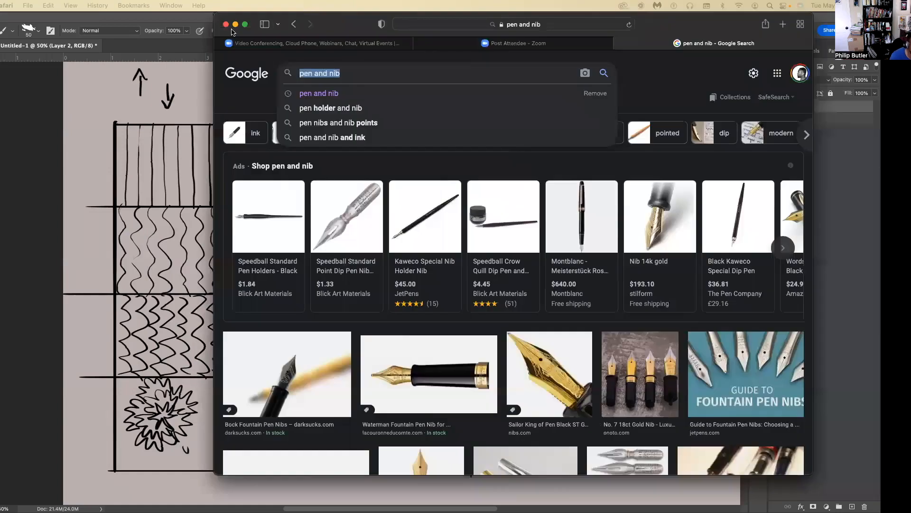
left_click_drag(271, 25, 154, 31)
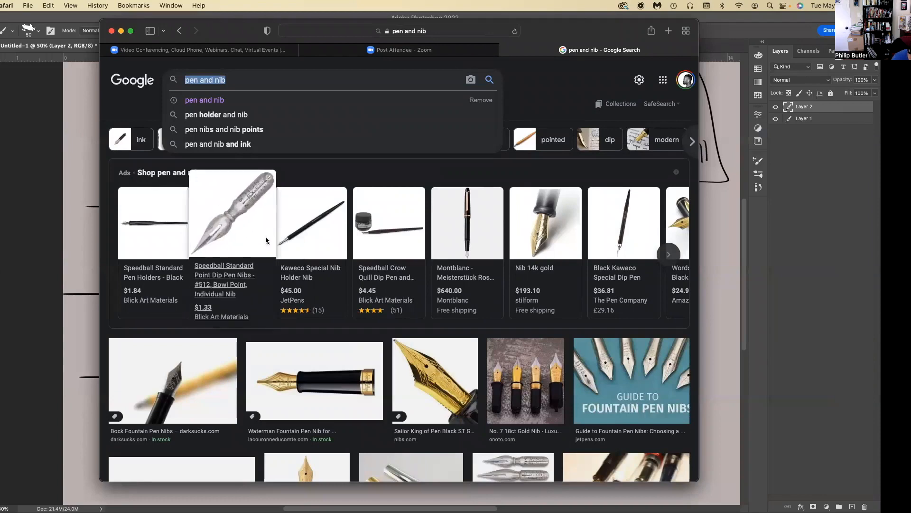
scroll(390, 276, "down", 1)
scroll(388, 276, "down", 2)
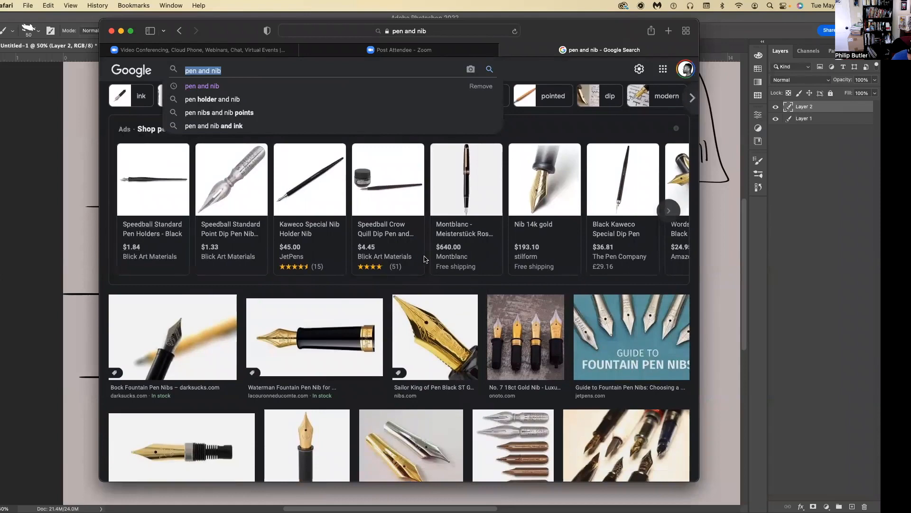
scroll(394, 256, "down", 2)
scroll(395, 256, "up", 4)
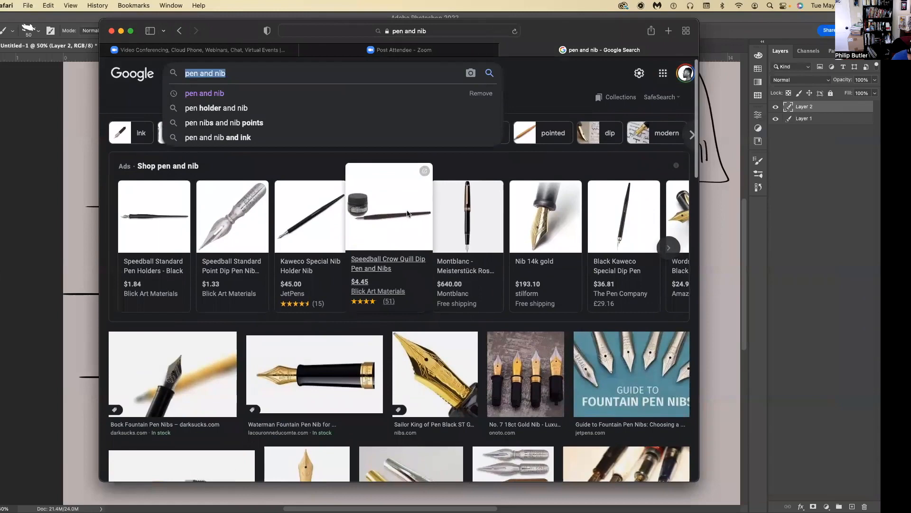
scroll(413, 266, "down", 5)
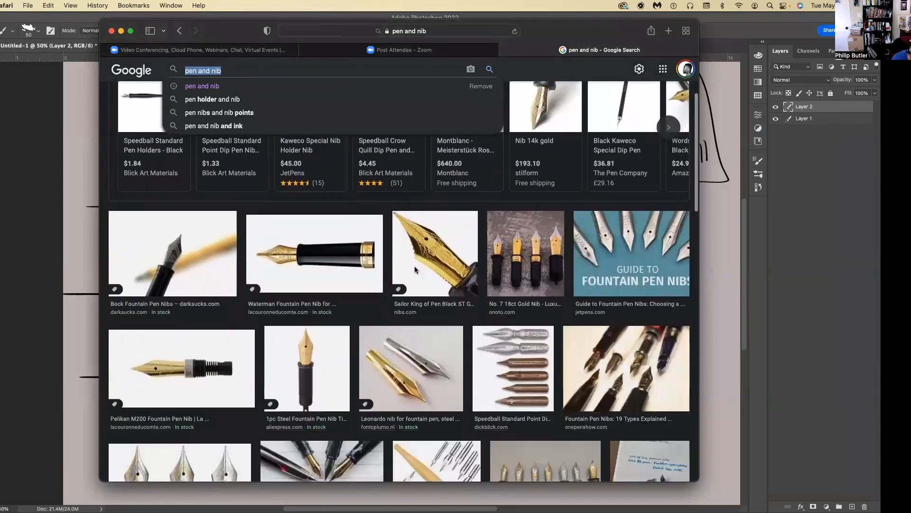
scroll(415, 269, "down", 5)
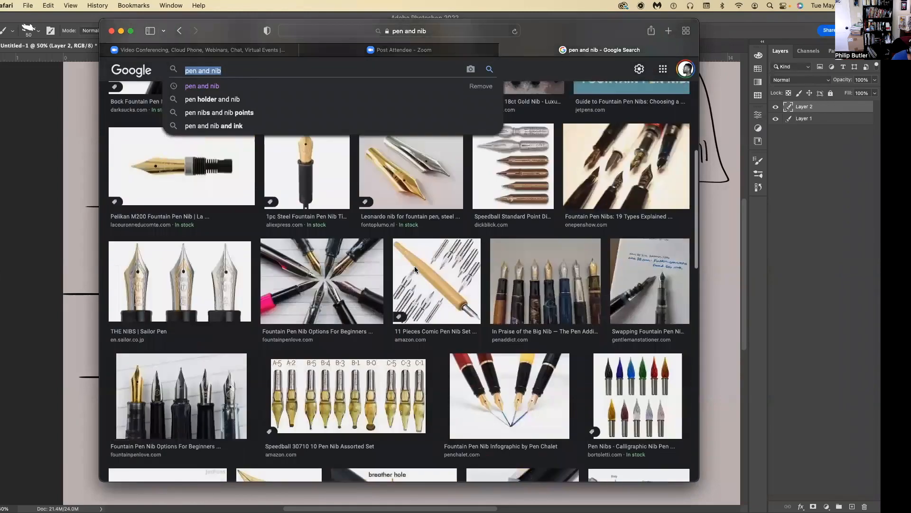
scroll(414, 268, "down", 3)
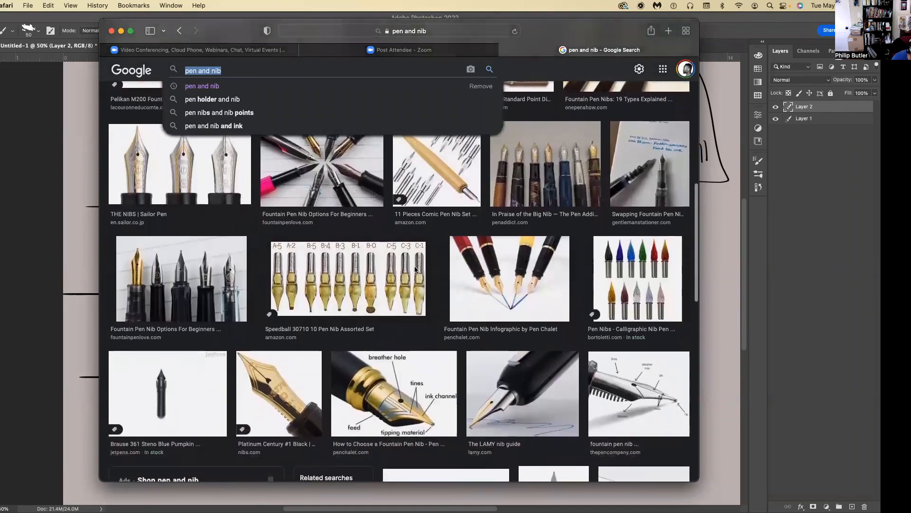
scroll(415, 269, "down", 5)
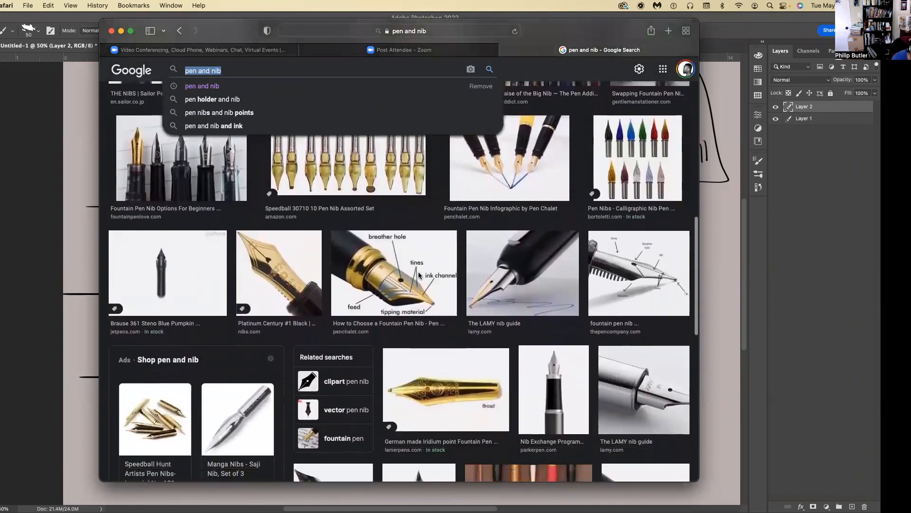
scroll(571, 370, "down", 10)
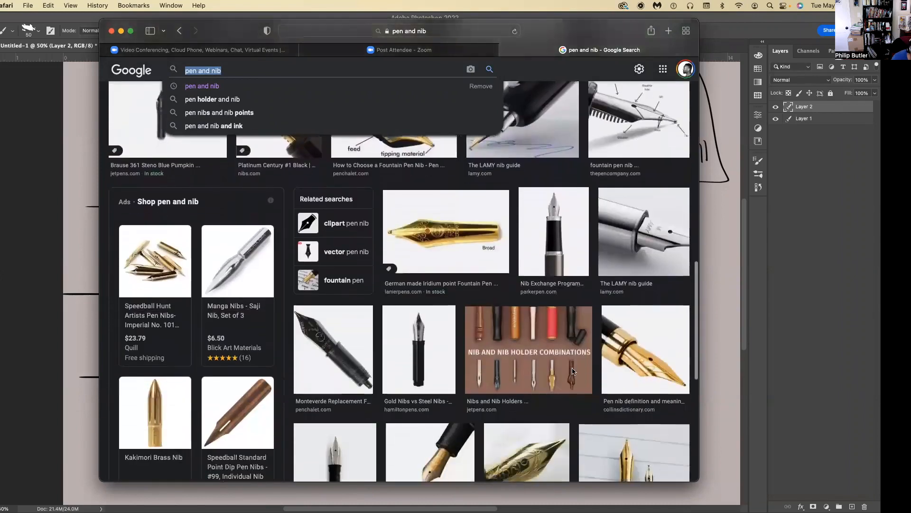
scroll(573, 370, "down", 7)
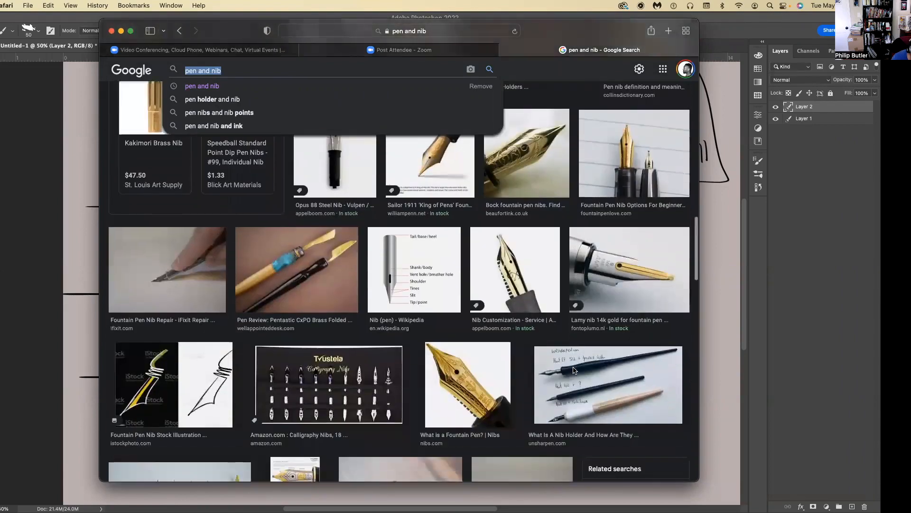
scroll(574, 370, "down", 9)
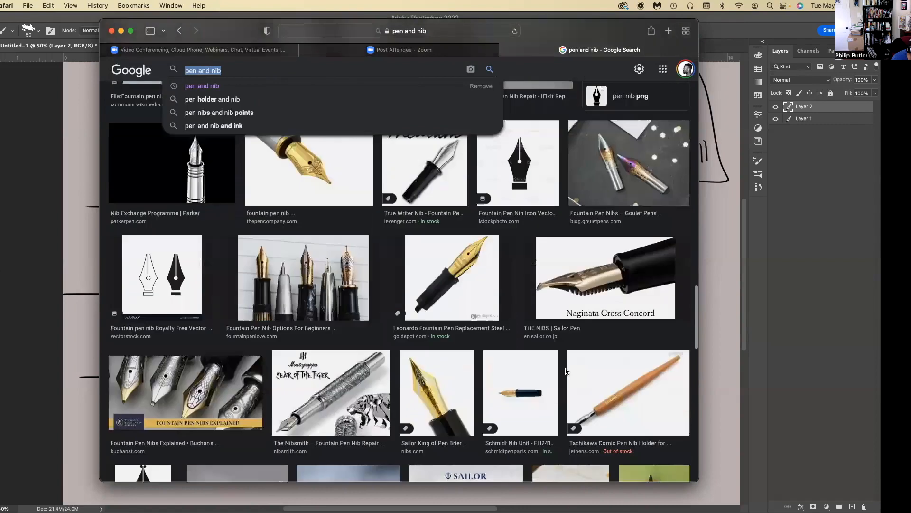
scroll(566, 370, "down", 4)
scroll(226, 73, "up", 7)
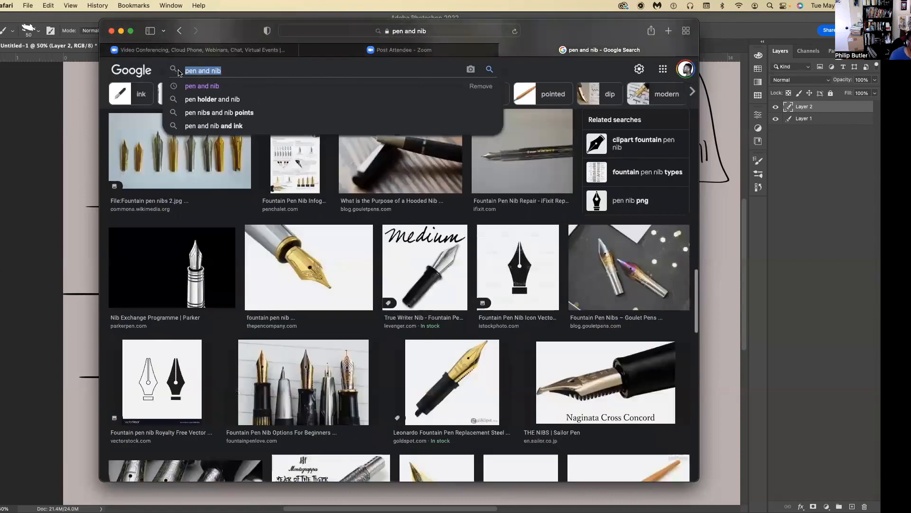
Search Google Images for "ink brush" and preview the Skillshare picture of controlled ink brushstrokes with its related images.
type("ink brush")
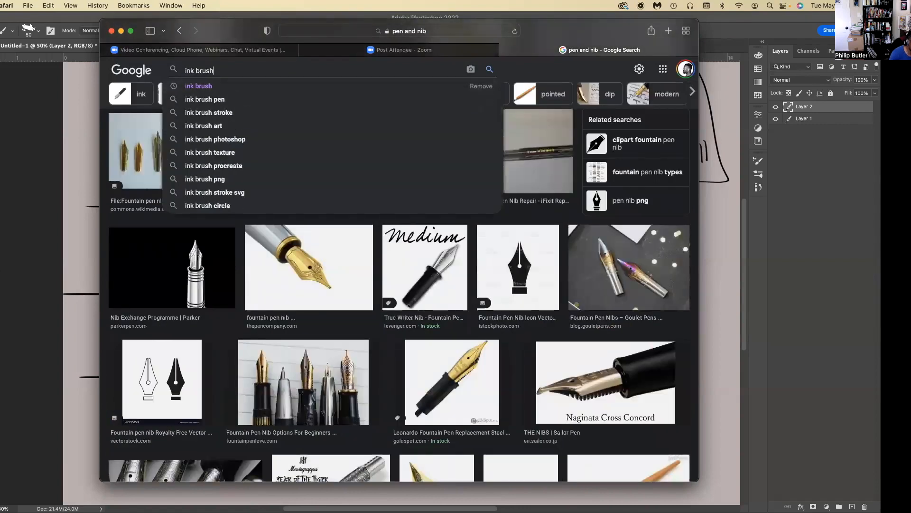
key("Return")
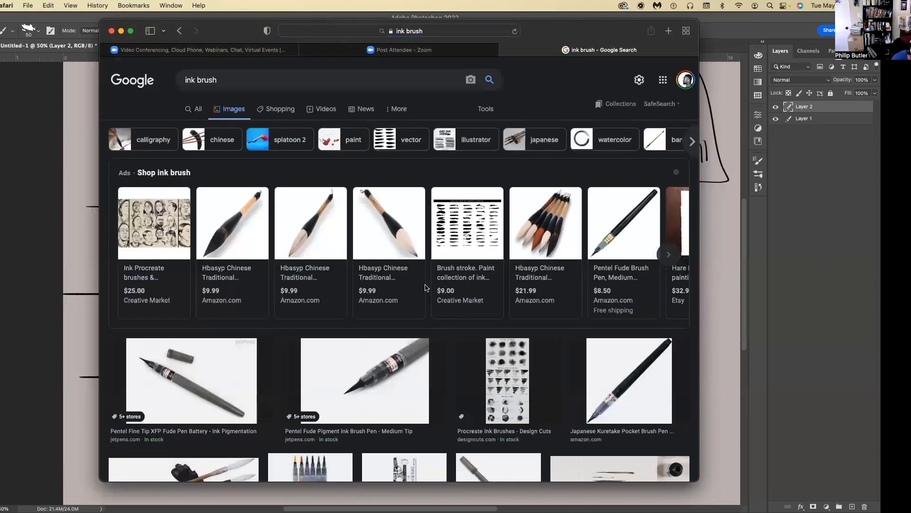
scroll(427, 285, "down", 2)
scroll(383, 322, "down", 1)
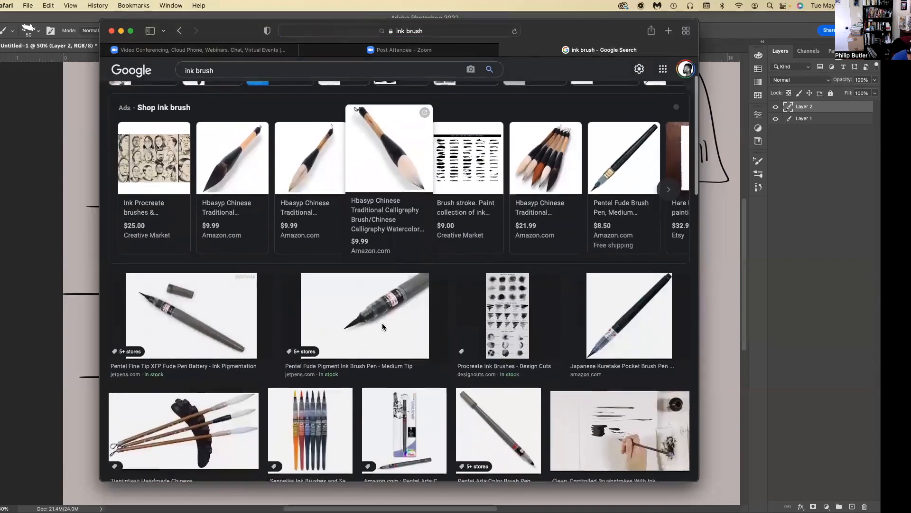
scroll(360, 323, "down", 2)
scroll(360, 327, "down", 1)
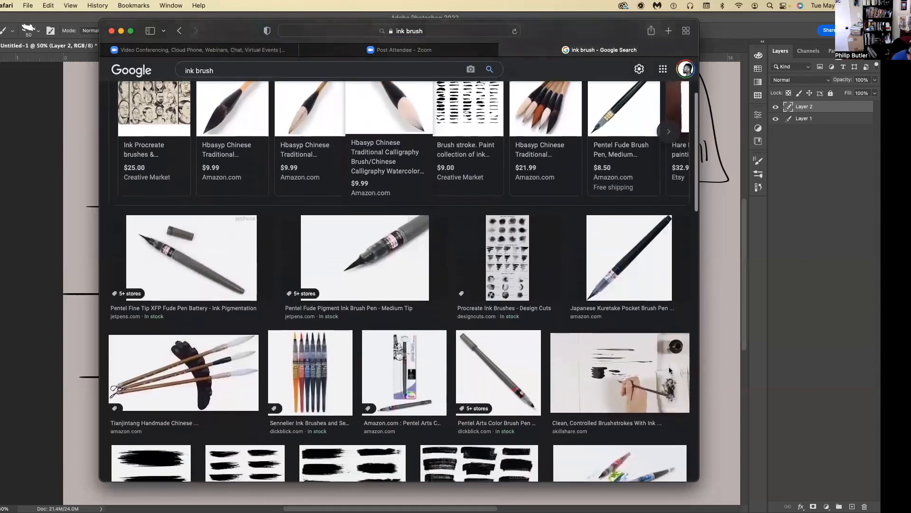
left_click(673, 363)
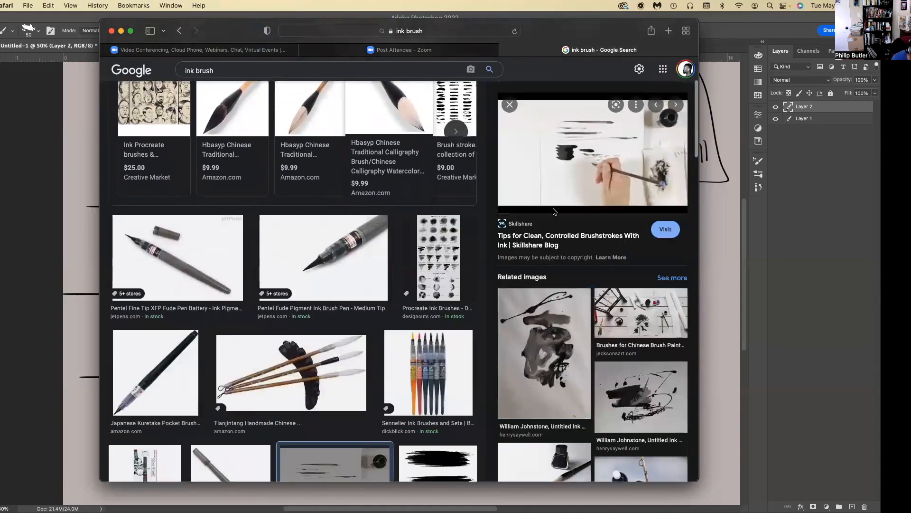
scroll(599, 168, "up", 1)
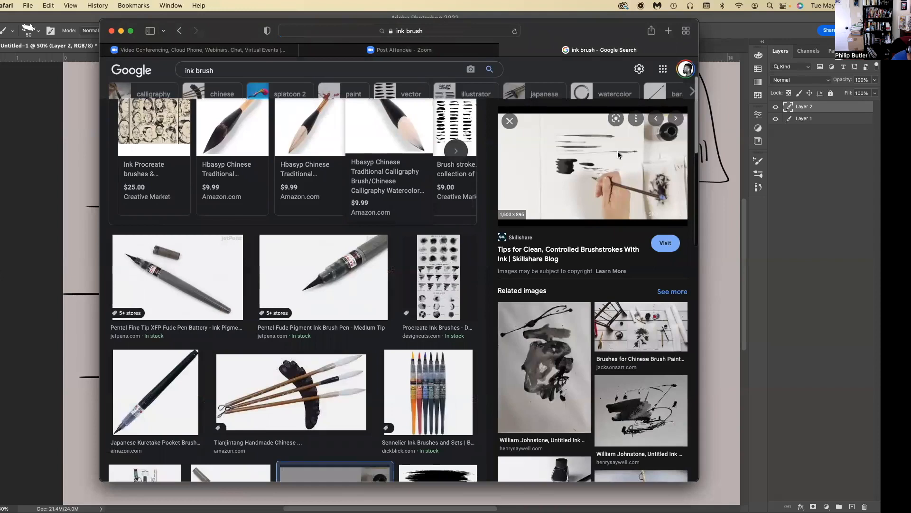
scroll(640, 330, "down", 5)
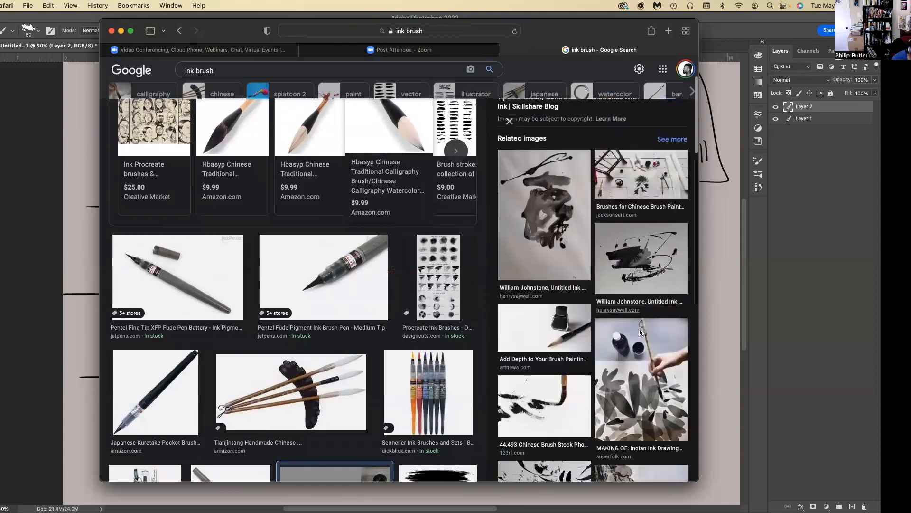
Return to Photoshop and draw three heavier vertical brush strokes between the grid and the existing sample lines.
key("super+Tab")
left_click_drag(628, 427, 624, 266)
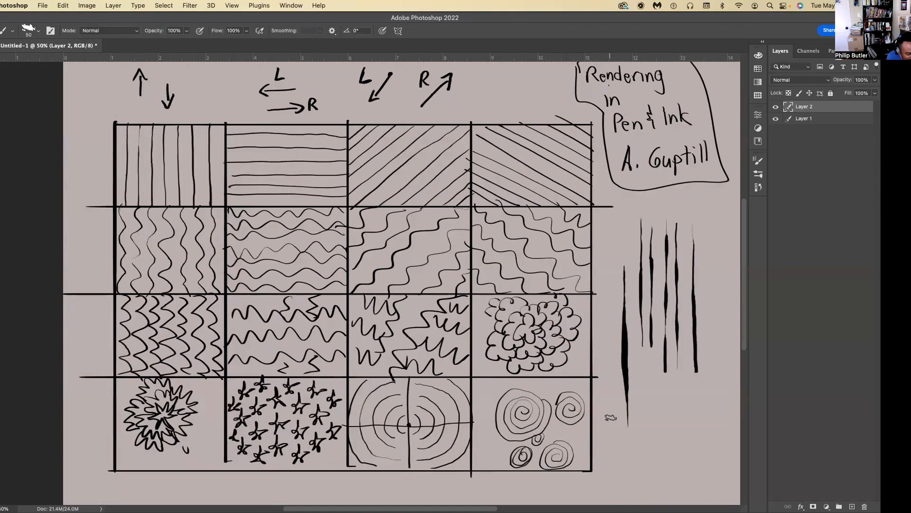
mouse_move(612, 270)
left_mouse_down()
mouse_move(613, 422)
mouse_move(603, 403)
mouse_move(602, 268)
left_mouse_up()
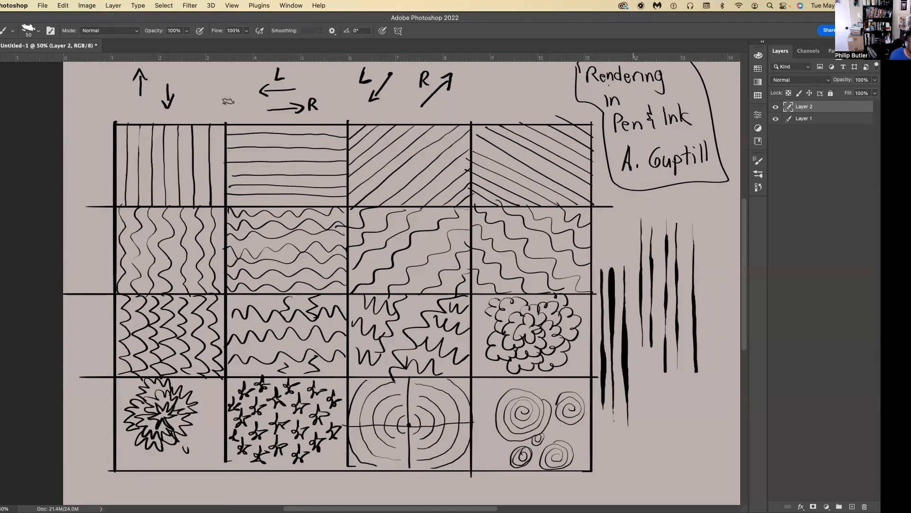
Thicken the seven vertical lines in the grid's first cell with upward strokes that taper from a heavy base.
left_click_drag(210, 204, 209, 124)
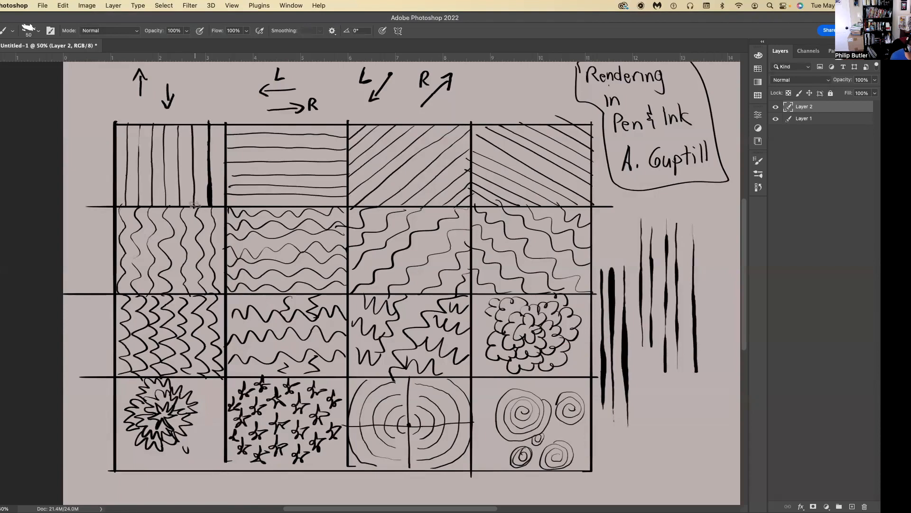
left_click_drag(194, 205, 192, 119)
left_click_drag(180, 205, 178, 126)
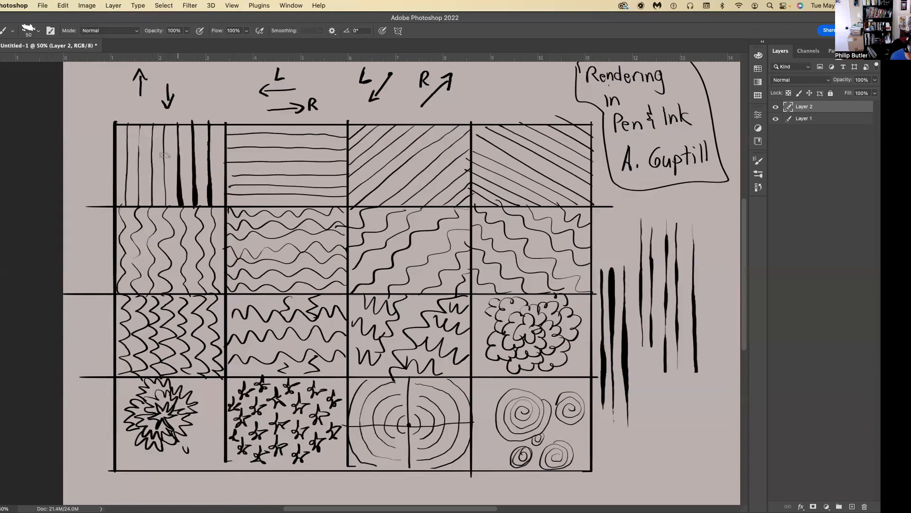
left_click_drag(167, 203, 161, 121)
left_click_drag(150, 204, 152, 119)
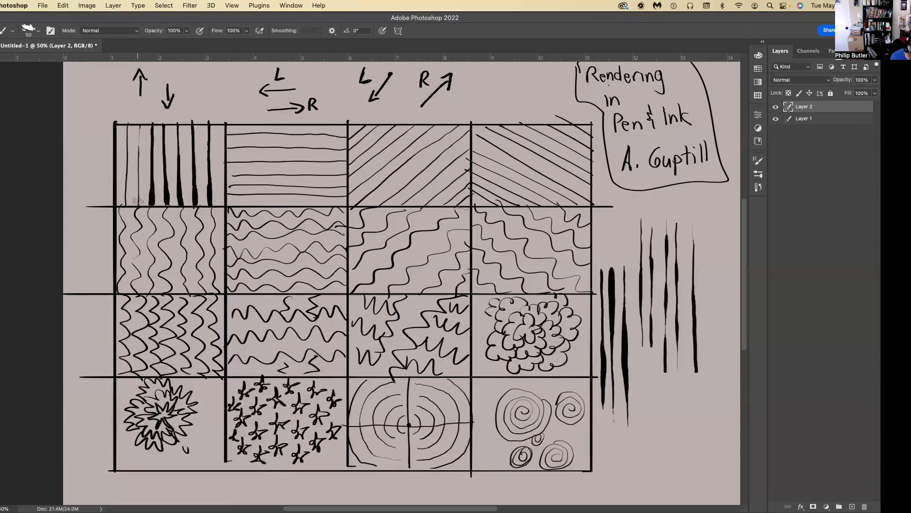
left_click_drag(138, 205, 141, 118)
left_click_drag(121, 205, 127, 119)
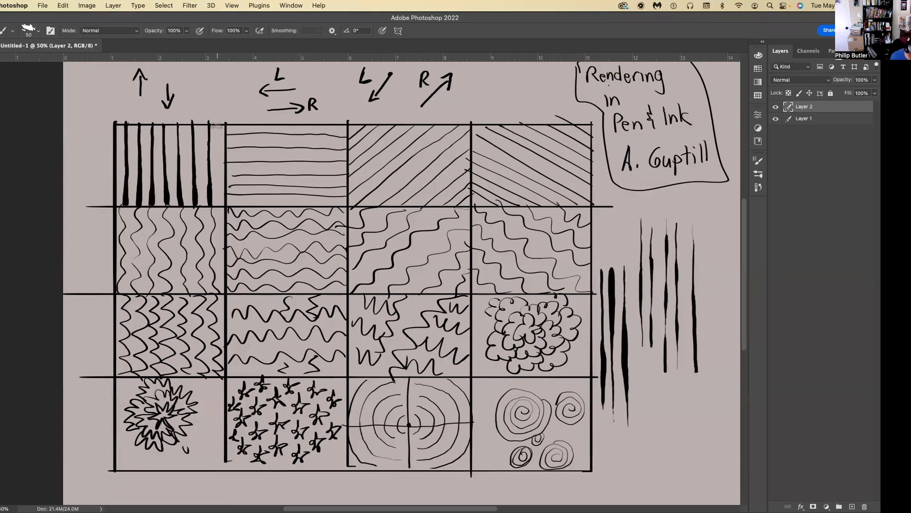
Darken the first cell by adding downward tapering strokes, heavy at the upper end, in the gaps between its vertical lines.
left_click_drag(216, 129, 218, 210)
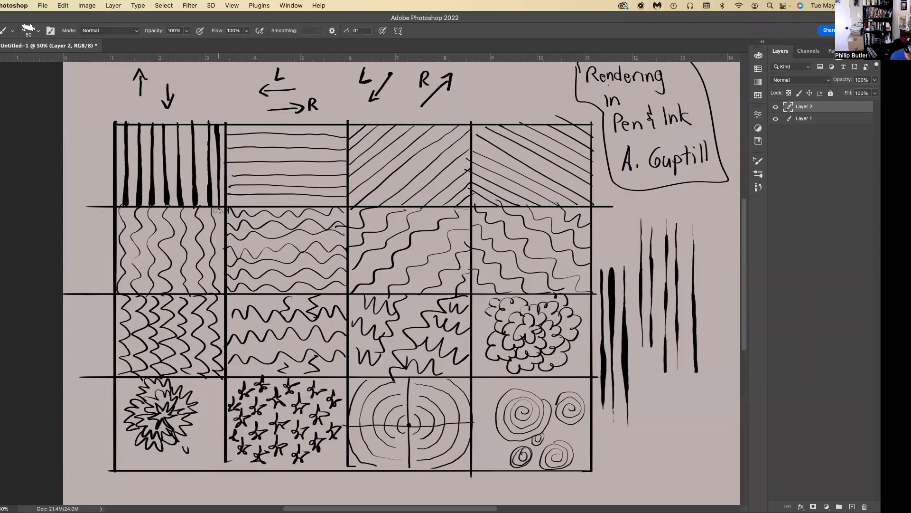
left_click_drag(201, 129, 203, 191)
left_click_drag(184, 127, 187, 197)
left_click_drag(169, 124, 173, 209)
left_click_drag(159, 125, 159, 203)
left_click_drag(144, 128, 146, 210)
left_click_drag(132, 126, 134, 205)
left_click_drag(118, 125, 122, 208)
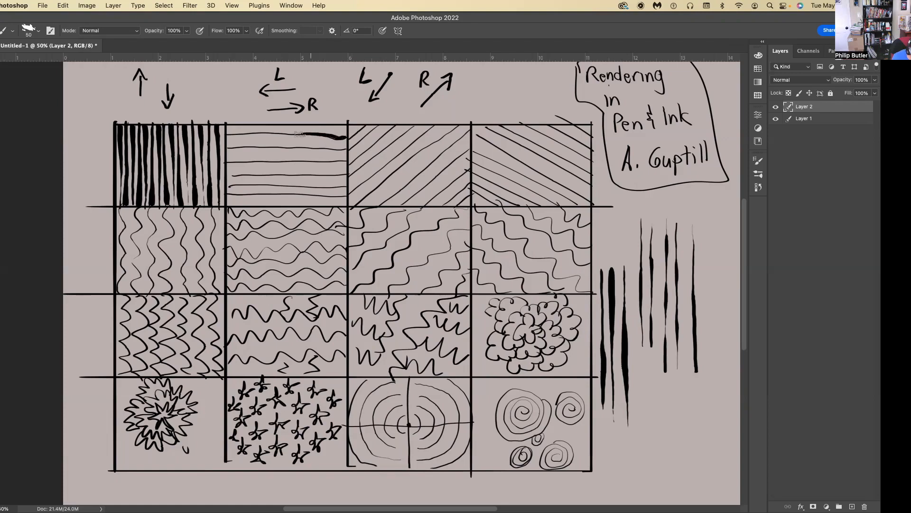
Thicken four horizontal lines and three wavy diagonals in the practice grid, and draw two curved tapering strokes below the vertical samples.
mouse_move(275, 134)
left_mouse_down()
mouse_move(239, 137)
mouse_move(243, 148)
mouse_move(334, 150)
mouse_move(325, 161)
mouse_move(238, 163)
mouse_move(252, 173)
mouse_move(338, 174)
left_mouse_up()
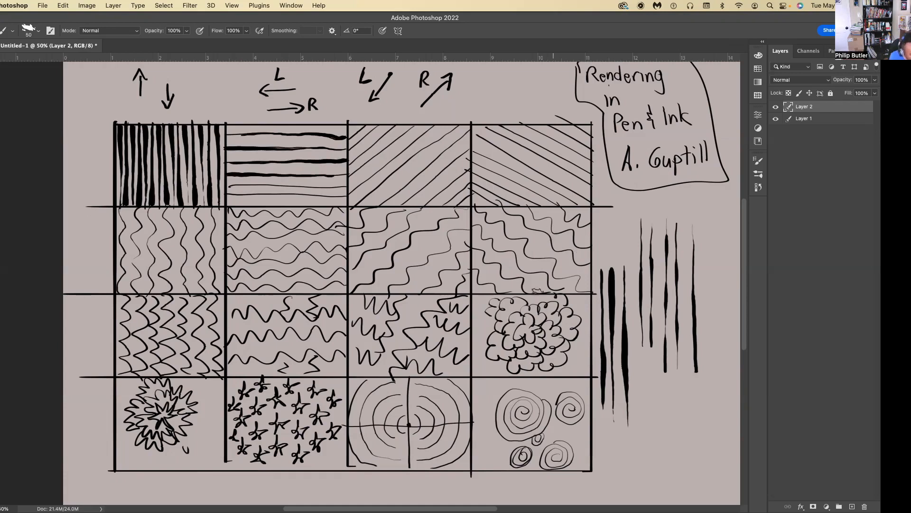
mouse_move(546, 286)
left_mouse_down()
mouse_move(543, 273)
mouse_move(480, 236)
left_mouse_up()
left_click_drag(575, 262, 522, 216)
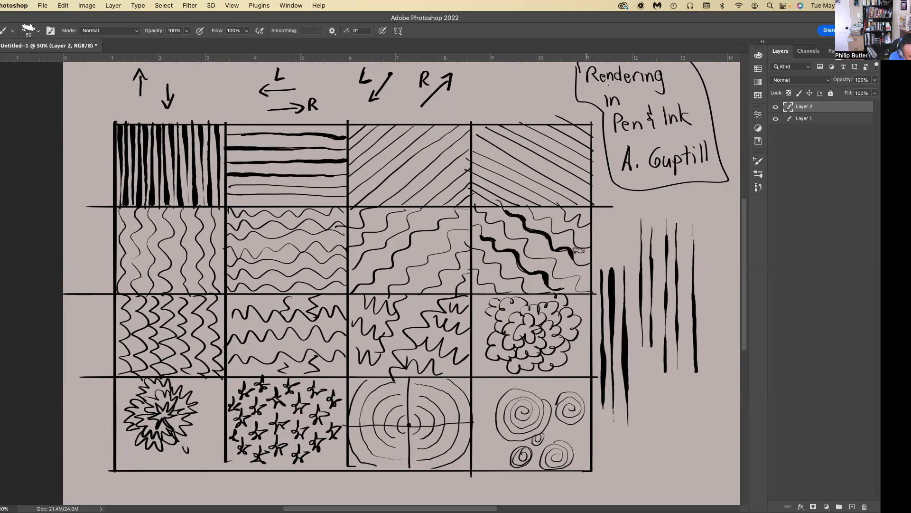
left_click_drag(553, 231, 553, 221)
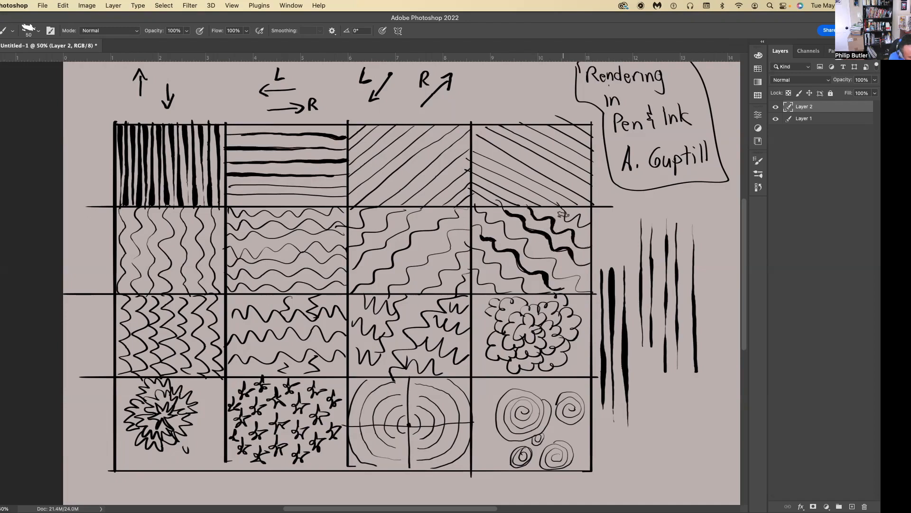
left_click_drag(579, 225, 579, 213)
mouse_move(715, 393)
left_mouse_down()
mouse_move(684, 451)
mouse_move(622, 498)
mouse_move(630, 466)
mouse_move(693, 398)
left_mouse_up()
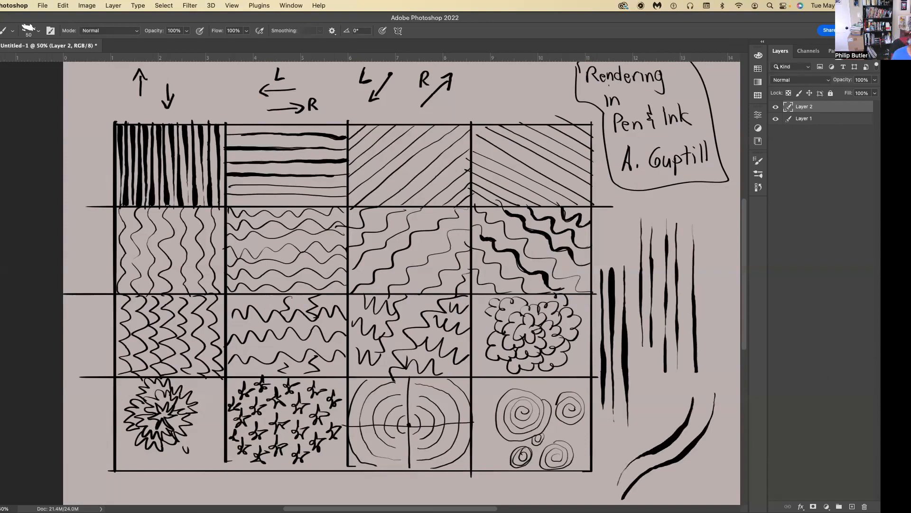
Add a new layer above Layer 2 and hide Layer 2 to get a blank canvas.
key("super+shift+alt+n")
left_click(776, 119)
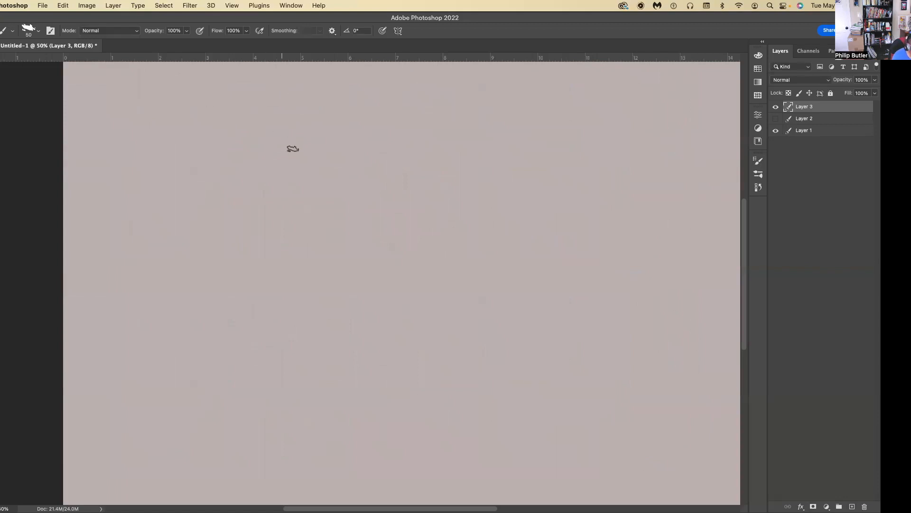
mouse_move(311, 157)
left_mouse_down()
mouse_move(256, 149)
mouse_move(307, 160)
mouse_move(281, 187)
left_mouse_up()
left_click_drag(234, 154, 205, 177)
mouse_move(283, 186)
left_mouse_down()
mouse_move(201, 189)
mouse_move(205, 238)
left_mouse_up()
left_click_drag(281, 187, 280, 246)
key("super+z")
key("super+z")
key("super+z")
key("super+z")
key("super+z")
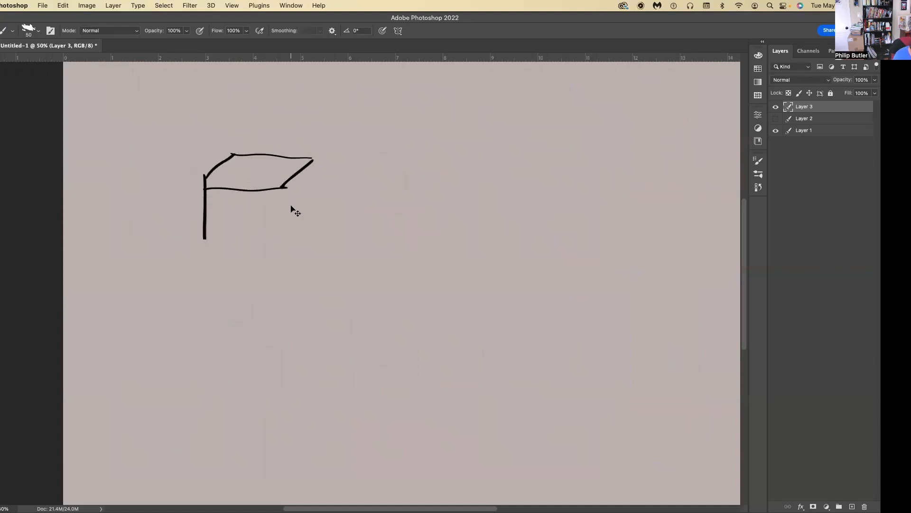
key("super+z")
Draw a three-dimensional cube in the upper-left area of the canvas, with its top, front and right-hand faces showing.
mouse_move(315, 154)
left_mouse_down()
mouse_move(235, 150)
mouse_move(287, 183)
mouse_move(208, 180)
left_mouse_up()
mouse_move(233, 151)
left_mouse_down()
mouse_move(201, 181)
mouse_move(208, 243)
left_mouse_up()
left_click_drag(288, 182, 286, 244)
mouse_move(315, 158)
left_mouse_down()
mouse_move(312, 223)
mouse_move(288, 243)
mouse_move(205, 246)
left_mouse_up()
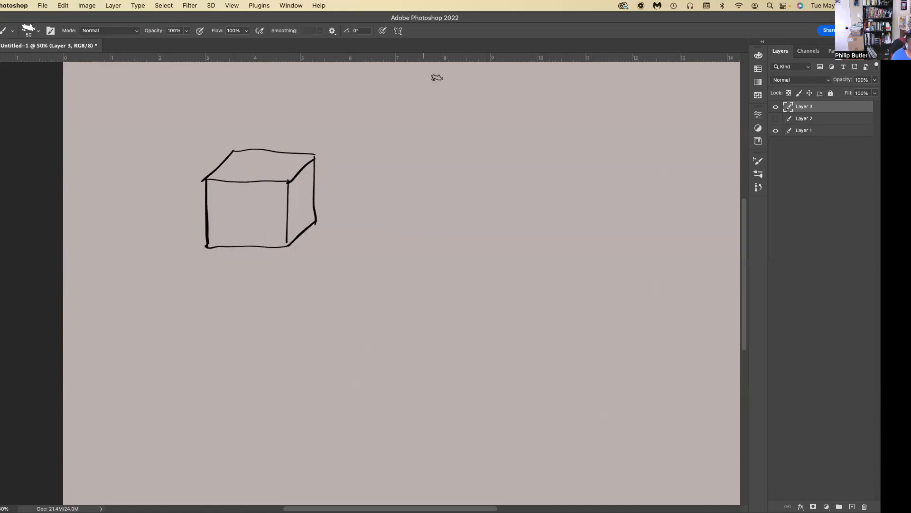
Draw a small sun with short rays at the upper centre of the canvas, to the right of the cube.
mouse_move(426, 74)
left_mouse_down()
mouse_move(421, 106)
mouse_move(411, 84)
mouse_move(403, 118)
left_mouse_up()
mouse_move(417, 117)
left_mouse_down()
mouse_move(416, 129)
mouse_move(436, 127)
left_mouse_up()
left_click_drag(443, 113, 453, 115)
mouse_move(449, 89)
left_mouse_down()
mouse_move(456, 87)
mouse_move(444, 75)
left_mouse_up()
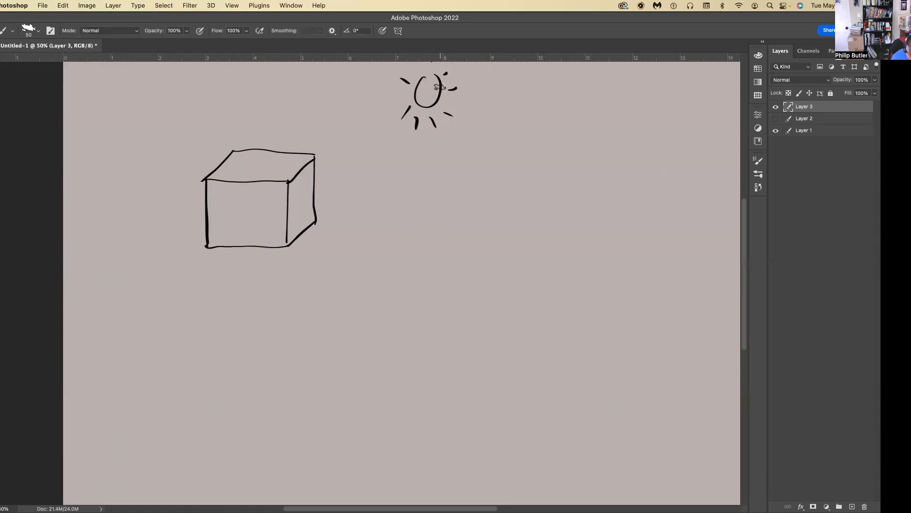
Draw a horizon line across the canvas on both sides of the cube and a mountain range above it.
left_click_drag(640, 159, 326, 153)
key("ctrl+z")
left_click_drag(654, 172, 317, 172)
left_click_drag(211, 167, 63, 166)
left_click_drag(650, 171, 728, 174)
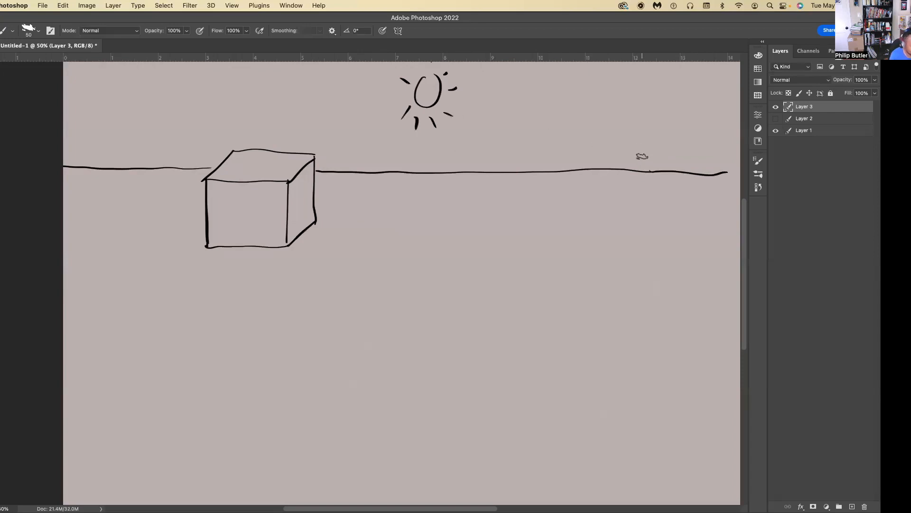
mouse_move(650, 136)
left_mouse_down()
mouse_move(570, 92)
mouse_move(511, 125)
mouse_move(411, 149)
mouse_move(281, 115)
mouse_move(195, 115)
mouse_move(64, 150)
left_mouse_up()
mouse_move(650, 136)
left_mouse_down()
mouse_move(689, 139)
mouse_move(735, 170)
left_mouse_up()
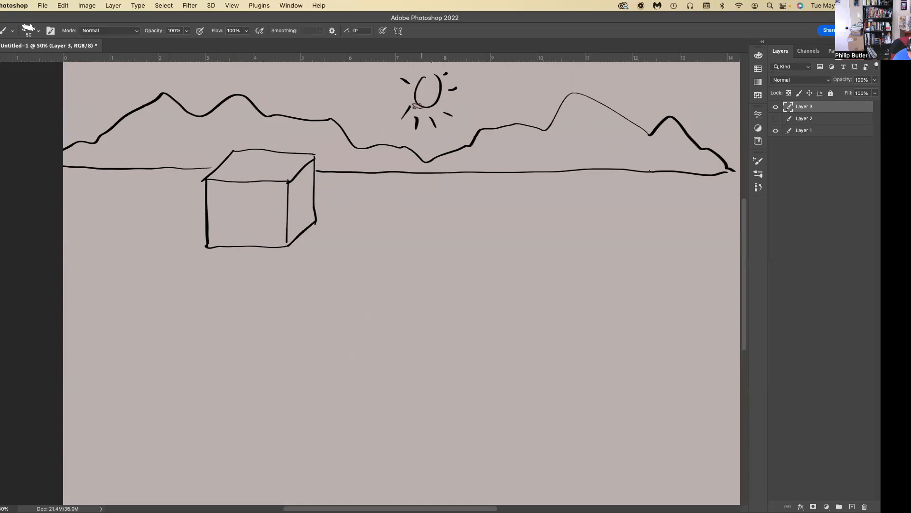
On a new layer beneath Layer 3, mark a vanishing point below the sun and draw two dashed guide lines from it to the cube.
left_click(820, 119)
left_click(852, 506)
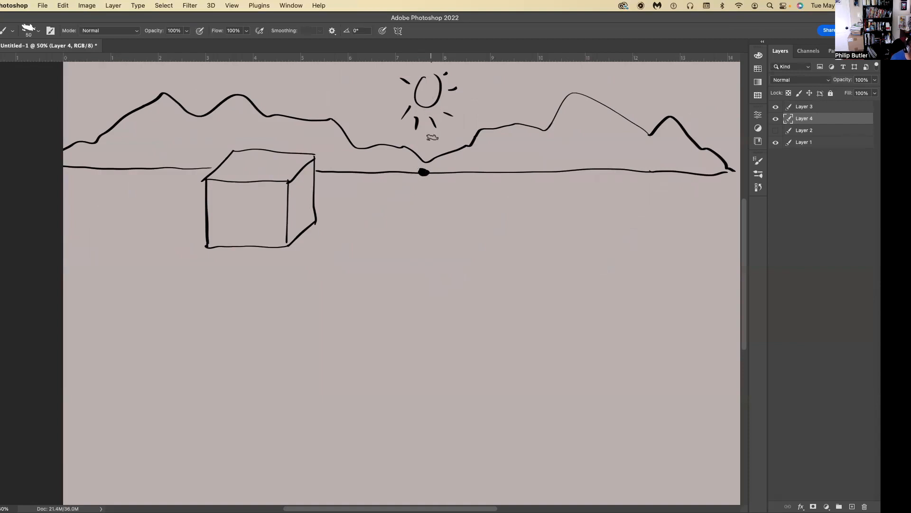
left_click_drag(419, 174, 246, 273)
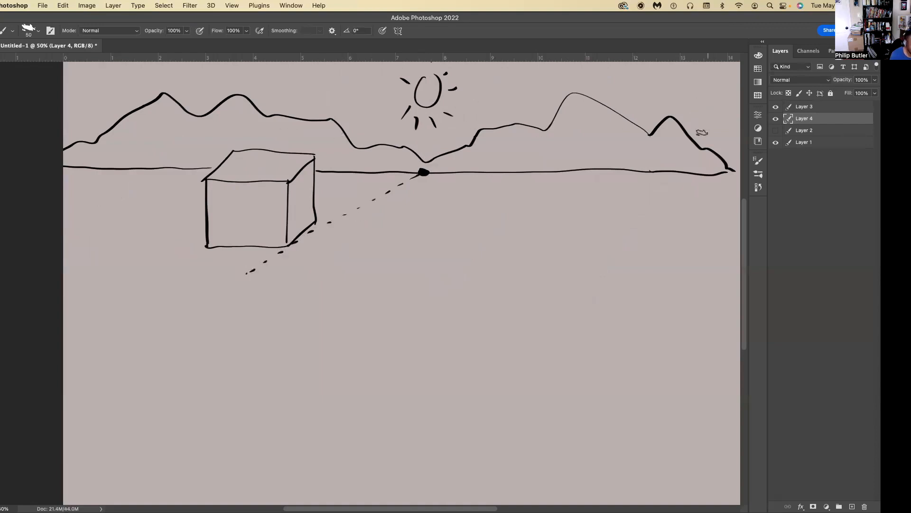
left_click_drag(412, 171, 275, 163)
left_click_drag(411, 170, 375, 167)
left_click_drag(281, 163, 269, 163)
Lasso the cube on Layer 3 and remove it from the drawing.
left_click(823, 107)
key("l")
mouse_move(226, 275)
left_mouse_down()
mouse_move(321, 196)
mouse_move(239, 136)
mouse_move(189, 269)
mouse_move(219, 275)
left_mouse_up()
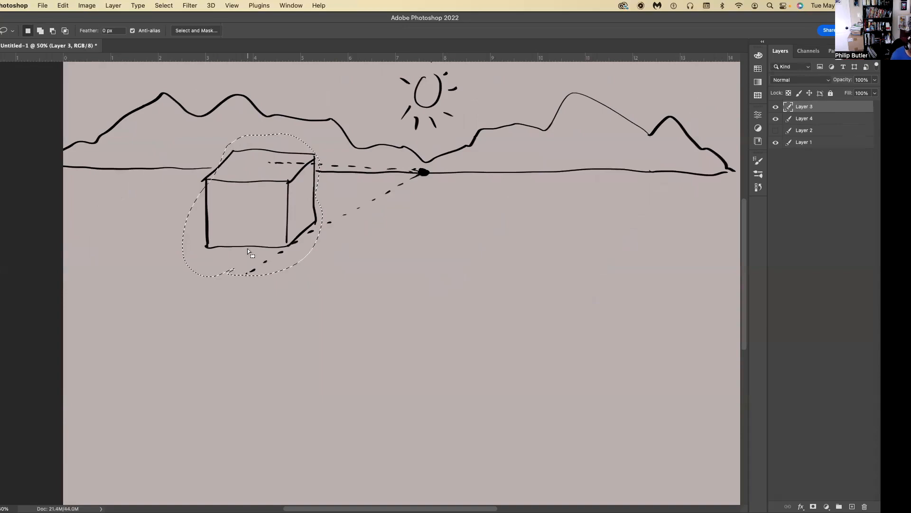
key("super+x")
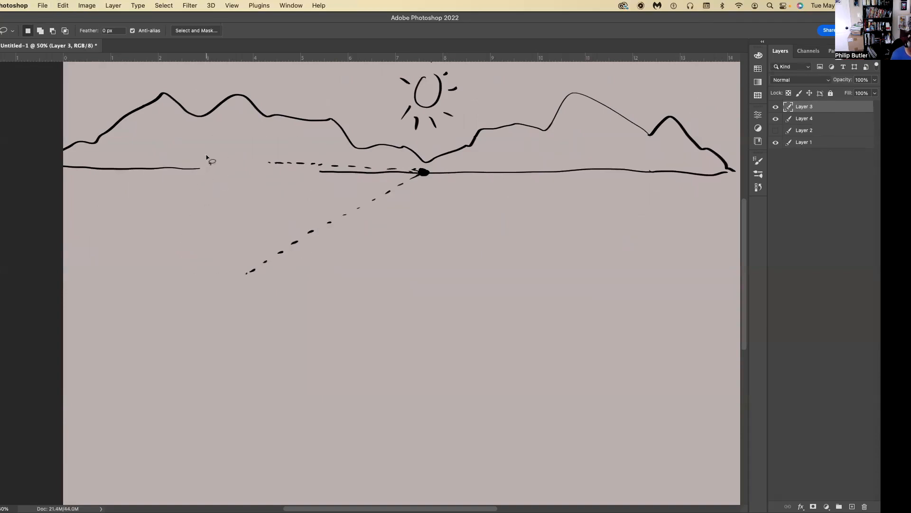
Redraw the box with the brush on Layer 3, fitting its right-hand side between the dashed perspective guides and closing the front face.
key("b")
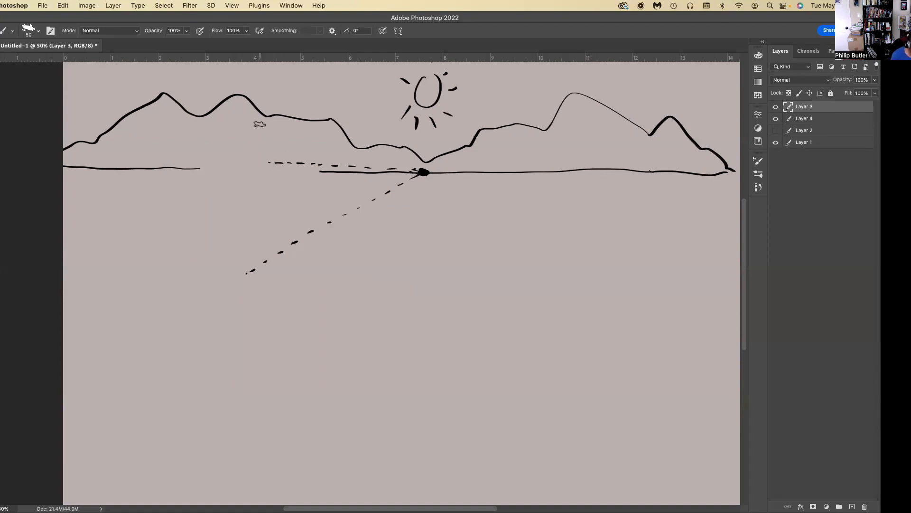
left_click_drag(276, 162, 278, 254)
left_click_drag(314, 164, 314, 231)
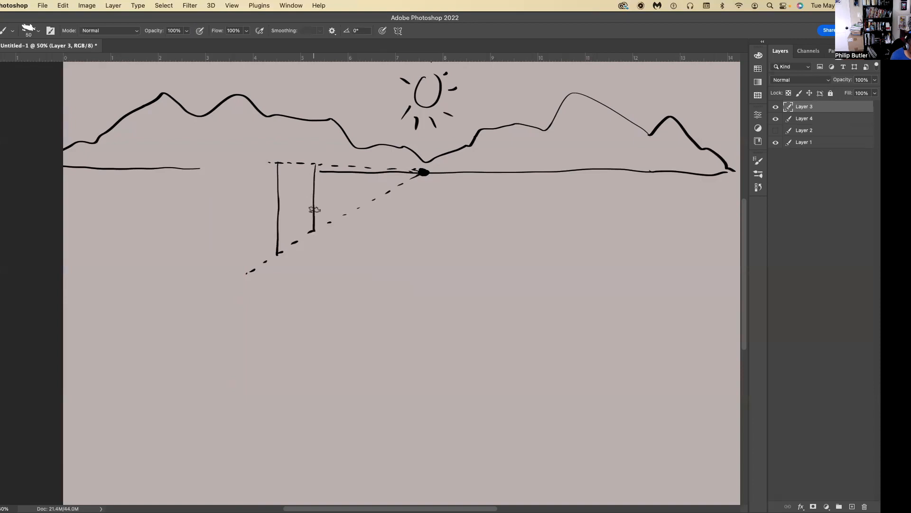
left_click_drag(314, 163, 270, 163)
left_click_drag(314, 231, 277, 255)
left_click_drag(278, 162, 207, 160)
left_click_drag(278, 253, 203, 247)
mouse_move(268, 161)
left_mouse_down()
mouse_move(205, 162)
mouse_move(204, 247)
left_mouse_up()
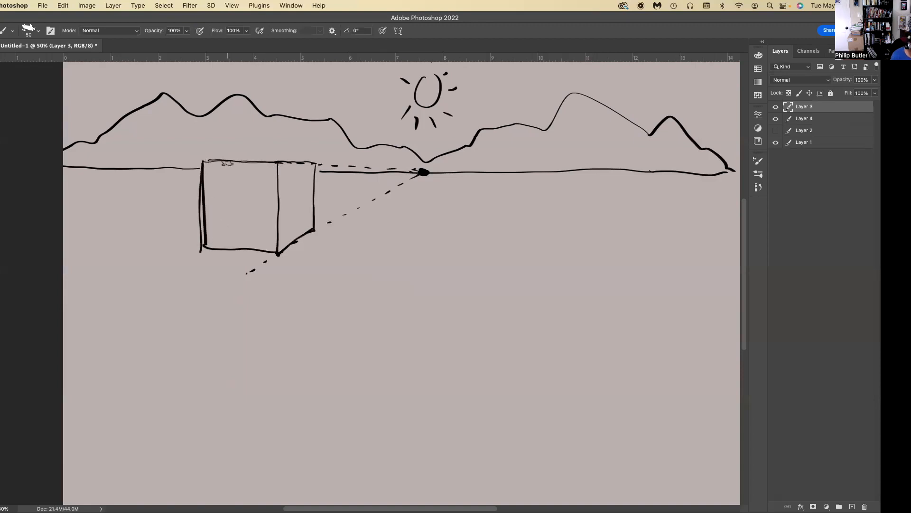
key("super+z")
left_click_drag(203, 162, 199, 249)
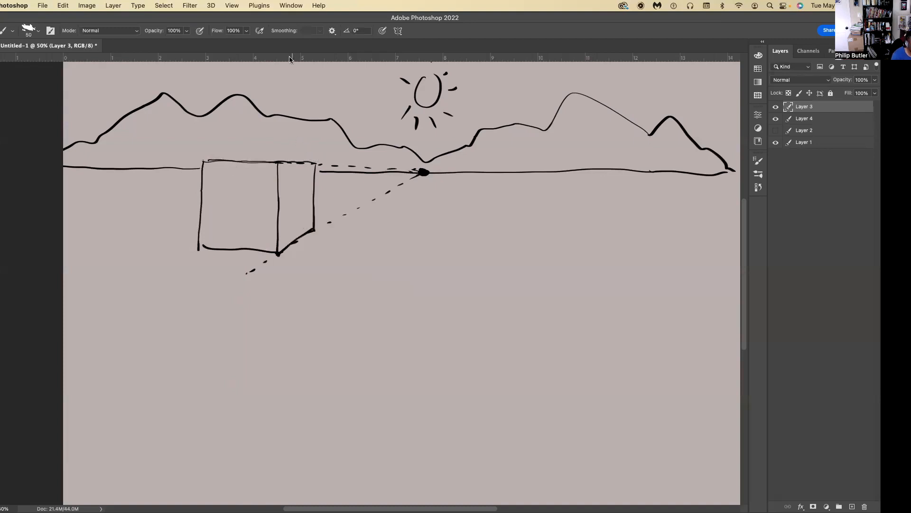
Lower the opacity of the guide layer, Layer 4, to 43%.
left_click(824, 119)
left_click(875, 80)
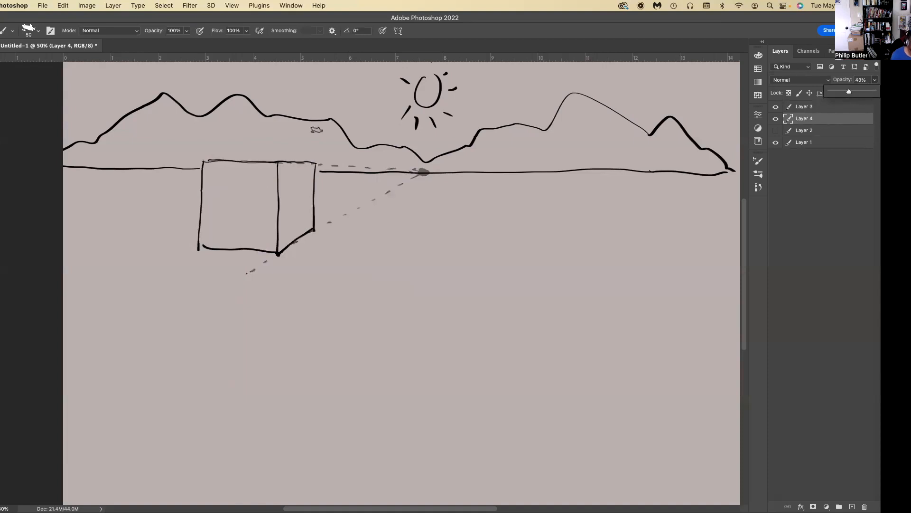
left_click(455, 51)
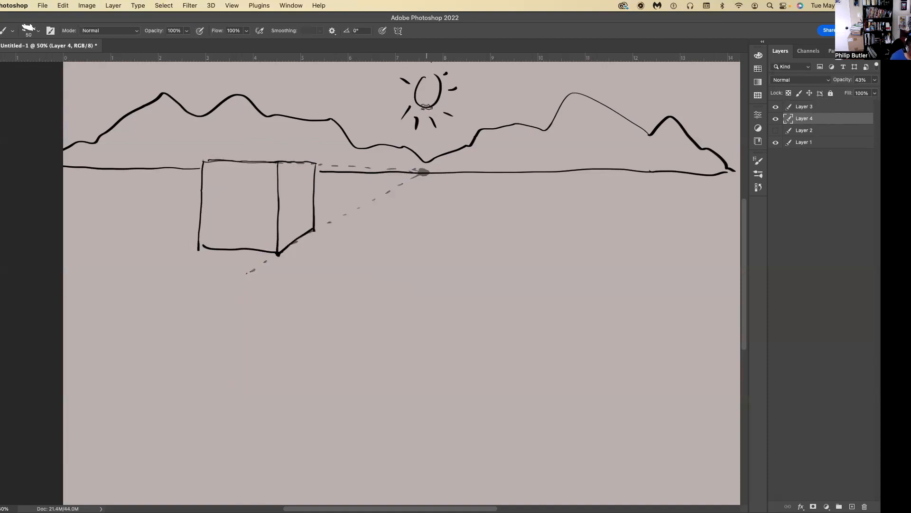
Draw a dotted vertical line from the sun down to the vanishing point and label the point "VP".
left_click_drag(424, 124, 424, 167)
mouse_move(443, 181)
left_mouse_down()
mouse_move(448, 195)
mouse_move(458, 181)
left_mouse_up()
mouse_move(461, 180)
left_mouse_down()
mouse_move(461, 199)
mouse_move(462, 191)
left_mouse_up()
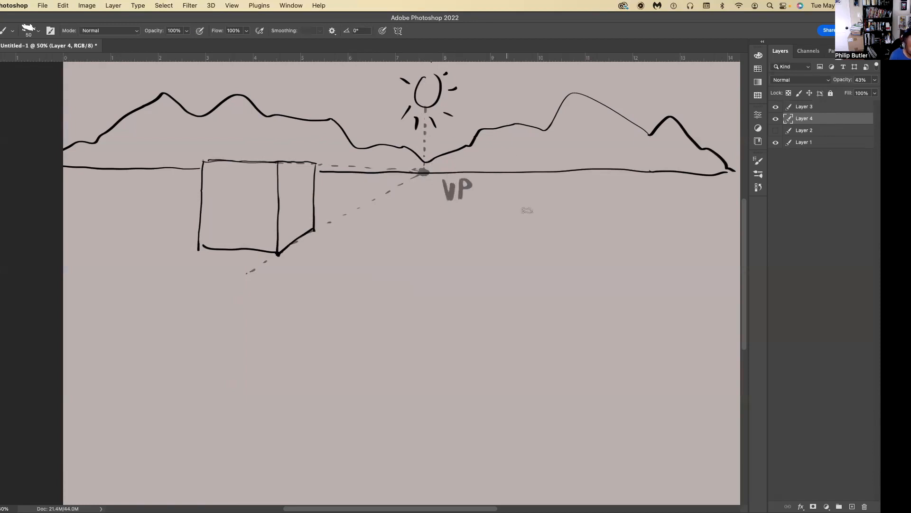
Draw a double-headed arrow beneath the right part of the horizon and write "Horizon Line" under it.
mouse_move(684, 202)
left_mouse_down()
mouse_move(490, 205)
mouse_move(677, 199)
left_mouse_up()
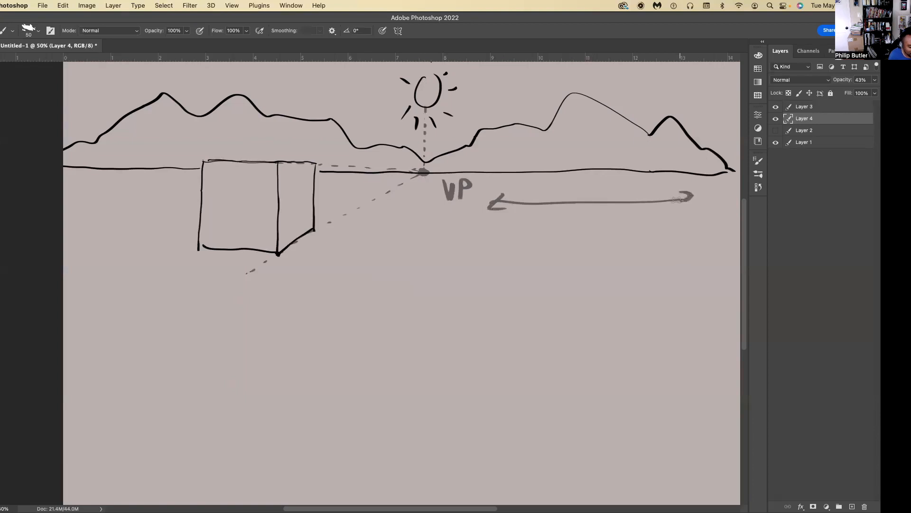
left_click_drag(542, 215, 540, 230)
left_click_drag(554, 209, 553, 227)
left_click_drag(560, 225, 575, 223)
left_click_drag(584, 217, 582, 232)
mouse_move(589, 216)
left_mouse_down()
mouse_move(601, 230)
mouse_move(609, 219)
left_mouse_up()
mouse_move(615, 230)
left_mouse_down()
mouse_move(622, 215)
mouse_move(624, 230)
left_mouse_up()
left_click_drag(570, 240, 580, 261)
mouse_move(587, 244)
left_mouse_down()
mouse_move(588, 255)
mouse_move(624, 254)
left_mouse_up()
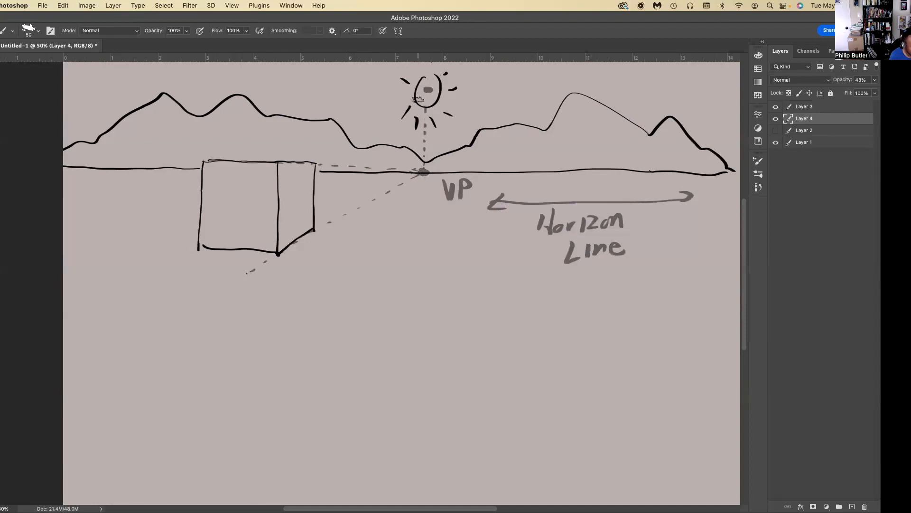
Draw light-direction arrows from the sun's centre and extend rays through the box's upper corners to the ground.
mouse_move(427, 90)
left_mouse_down()
mouse_move(354, 180)
mouse_move(365, 178)
left_mouse_up()
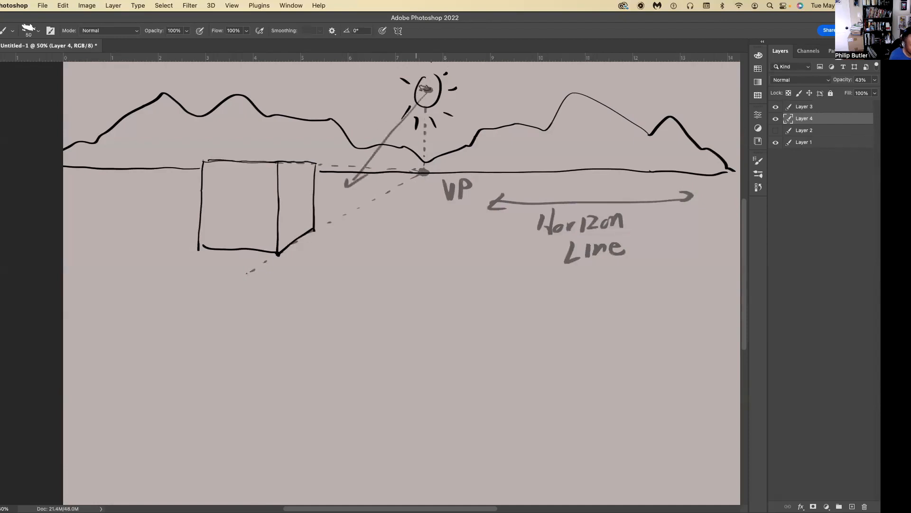
mouse_move(424, 89)
left_mouse_down()
mouse_move(254, 139)
mouse_move(266, 143)
mouse_move(368, 85)
mouse_move(235, 86)
mouse_move(248, 95)
left_mouse_up()
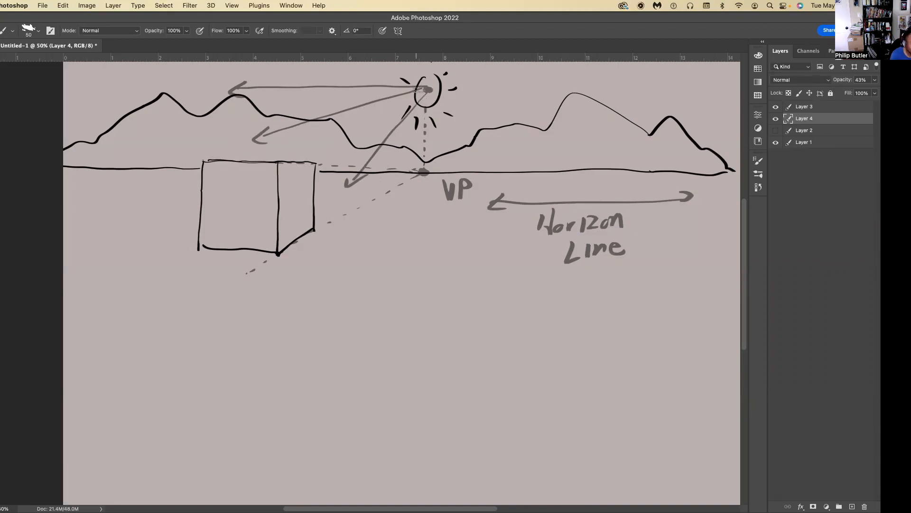
mouse_move(269, 134)
left_mouse_down()
mouse_move(203, 159)
mouse_move(50, 244)
left_mouse_up()
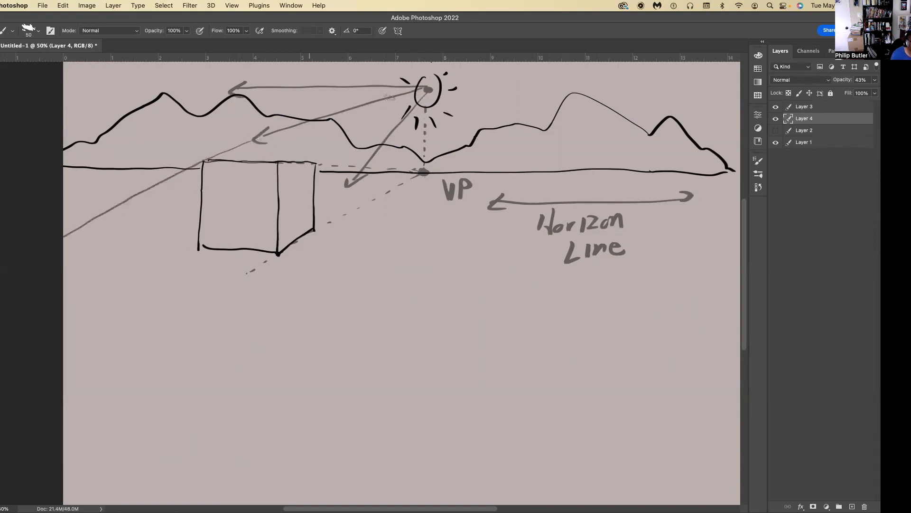
left_click_drag(427, 89, 67, 285)
mouse_move(427, 90)
left_mouse_down()
mouse_move(313, 164)
mouse_move(176, 288)
left_mouse_up()
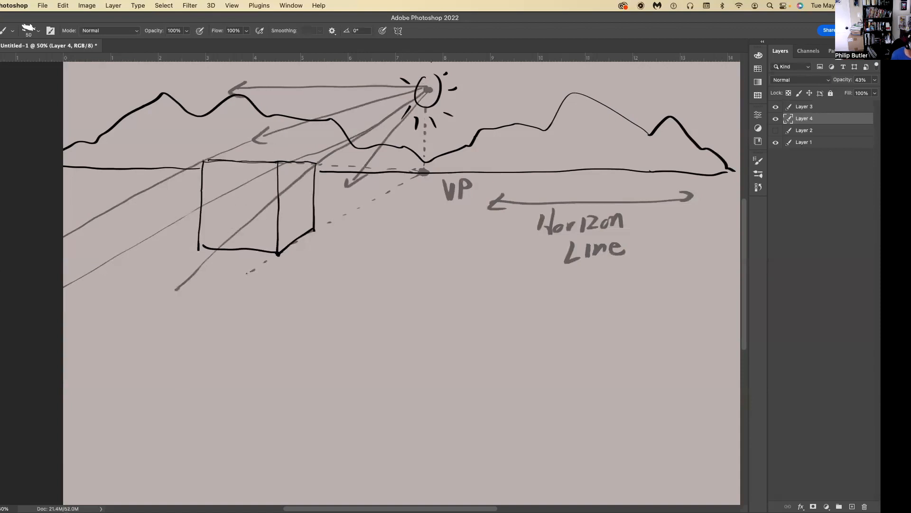
Change the foreground colour to yellow and retrace the three sun rays that pass through the box's upper corners.
left_click(1, 331)
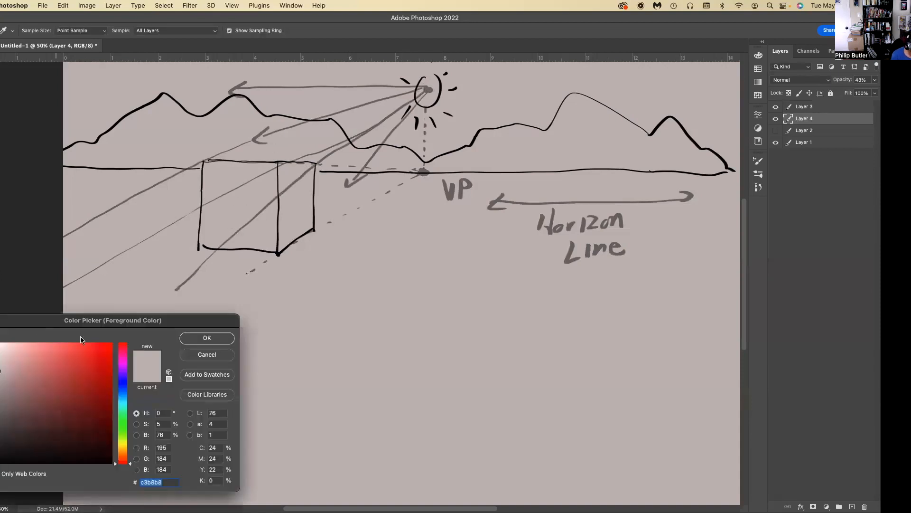
left_click(126, 443)
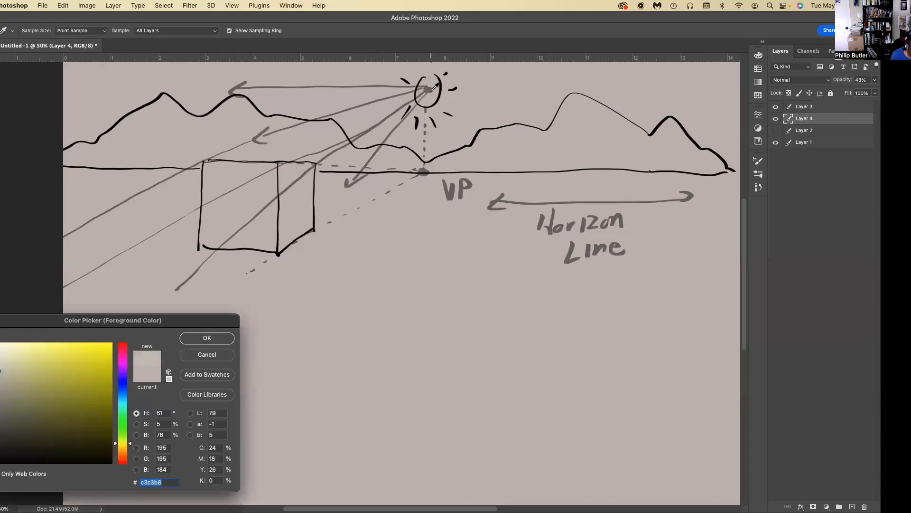
left_click(201, 338)
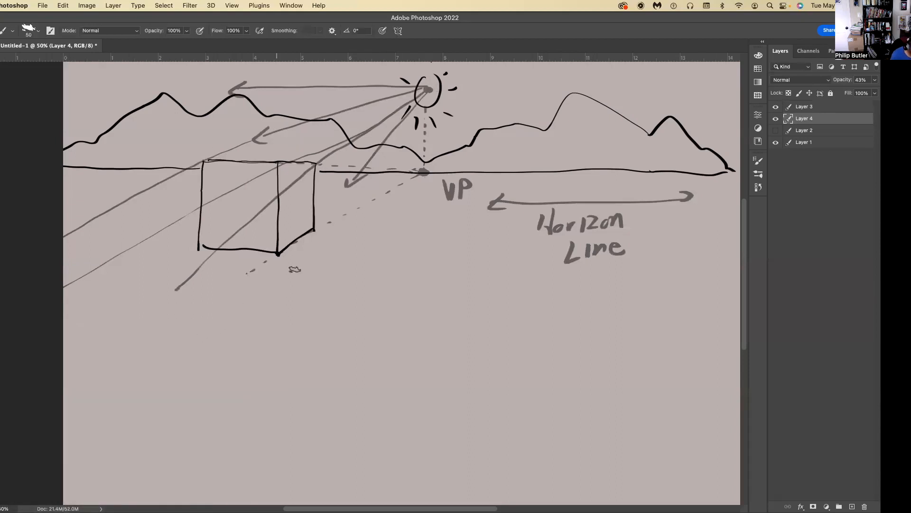
mouse_move(426, 91)
left_mouse_down()
mouse_move(269, 201)
mouse_move(180, 282)
mouse_move(189, 287)
left_mouse_up()
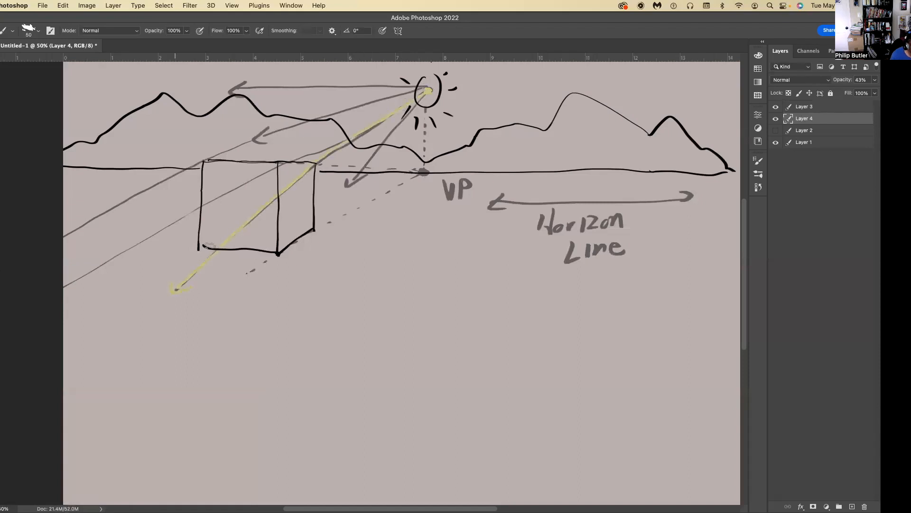
mouse_move(427, 89)
left_mouse_down()
mouse_move(159, 230)
mouse_move(48, 301)
left_mouse_up()
mouse_move(358, 104)
left_mouse_down()
mouse_move(175, 169)
mouse_move(30, 260)
left_mouse_up()
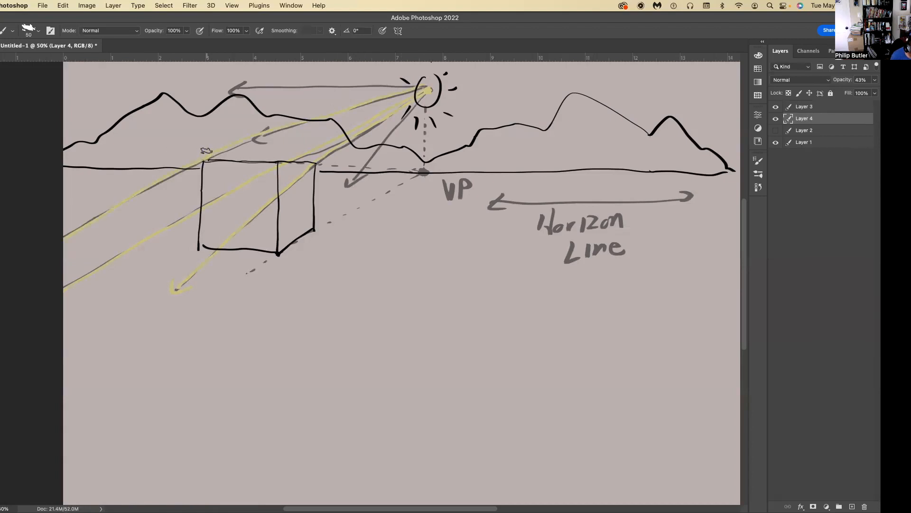
Number the three upper box corners and their ray ends 1, 2 and 3 in yellow, and redraw the second ray.
left_click(202, 145)
key("super+z")
left_click_drag(200, 135, 201, 143)
left_click_drag(276, 146, 277, 154)
left_click_drag(315, 133, 314, 141)
left_click_drag(170, 304, 166, 314)
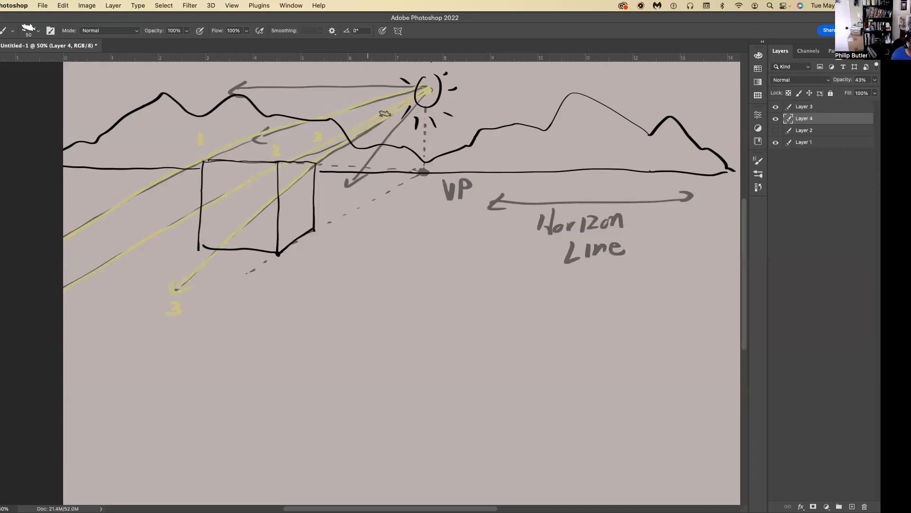
left_click_drag(240, 189, 137, 259)
left_click_drag(64, 331, 74, 339)
mouse_move(279, 253)
left_mouse_down()
mouse_move(223, 288)
mouse_move(268, 257)
mouse_move(183, 308)
left_mouse_up()
left_click_drag(248, 269, 194, 297)
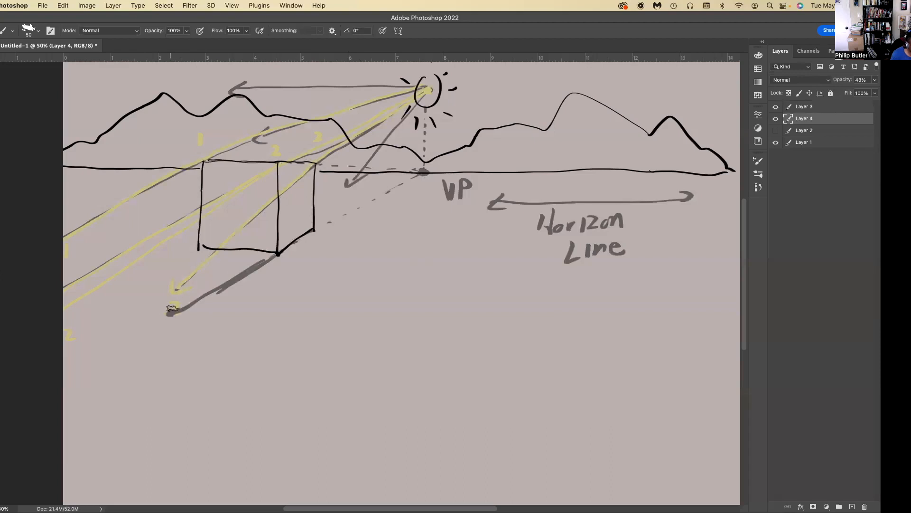
key("super+z")
key("super+z")
key("super+z")
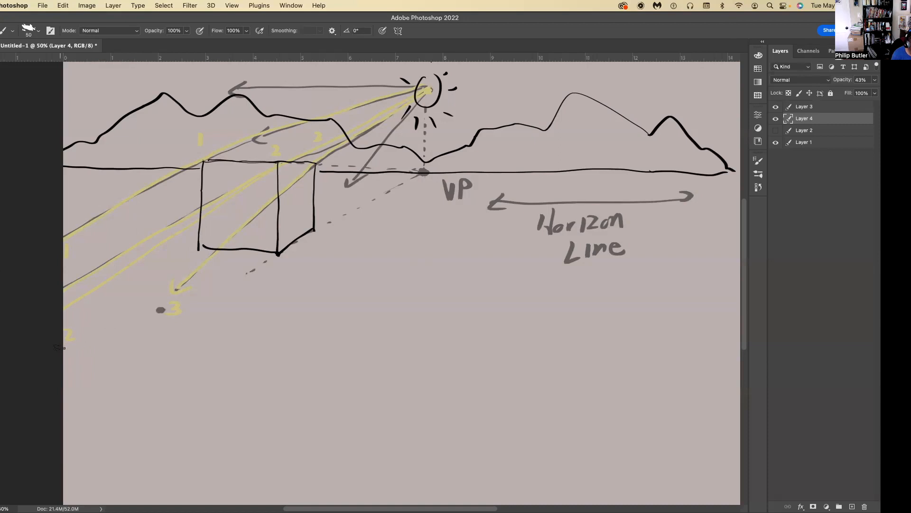
Draw the cast shadow's two outer edges on the ground from the front face's lower corners, directed away from the vanishing point.
mouse_move(275, 256)
left_mouse_down()
mouse_move(172, 310)
mouse_move(95, 330)
left_mouse_up()
mouse_move(151, 315)
left_mouse_down()
mouse_move(66, 340)
mouse_move(80, 339)
left_mouse_up()
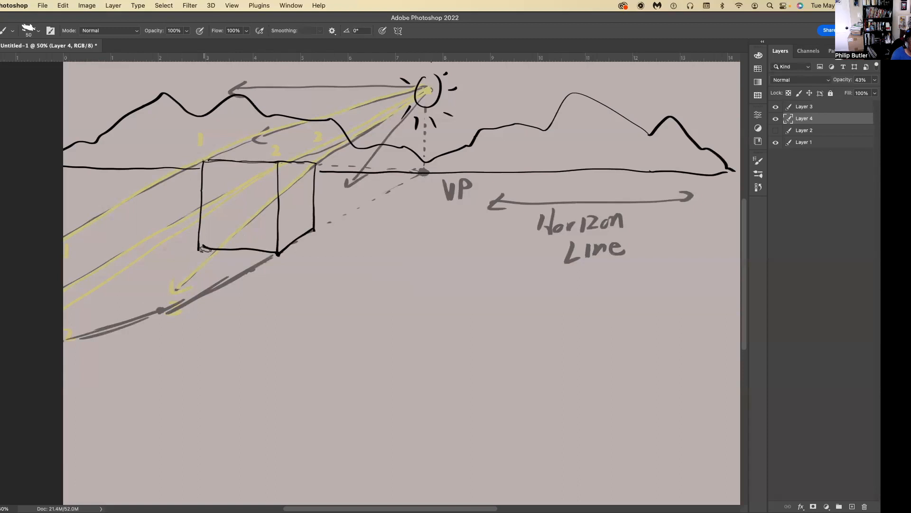
left_click_drag(418, 175, 44, 306)
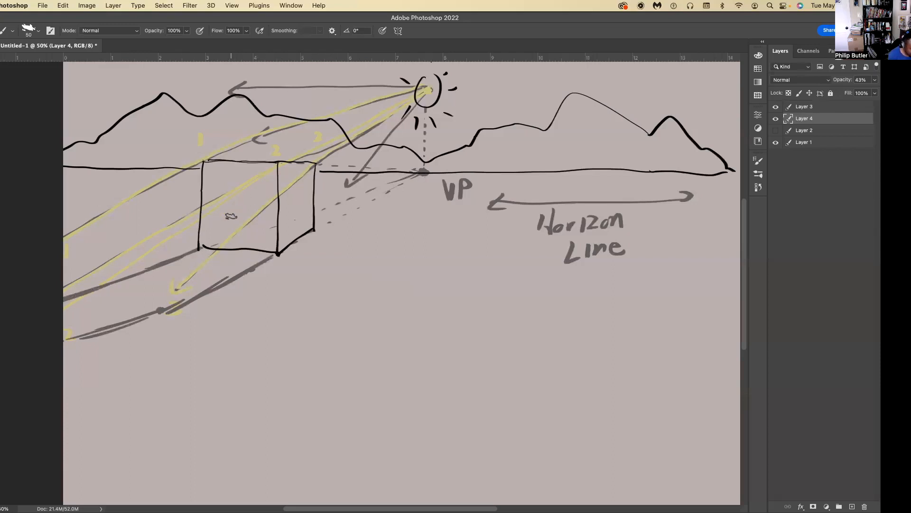
Enlarge the brush to 80 and fill in the cast shadow and the box's front face in dark grey.
key("bracketright")
key("bracketright")
key("bracketright")
mouse_move(257, 255)
left_mouse_down()
mouse_move(190, 261)
mouse_move(224, 272)
mouse_move(171, 268)
mouse_move(212, 278)
mouse_move(196, 279)
mouse_move(198, 289)
mouse_move(176, 292)
mouse_move(172, 304)
mouse_move(89, 312)
mouse_move(104, 318)
mouse_move(54, 329)
mouse_move(71, 338)
left_mouse_up()
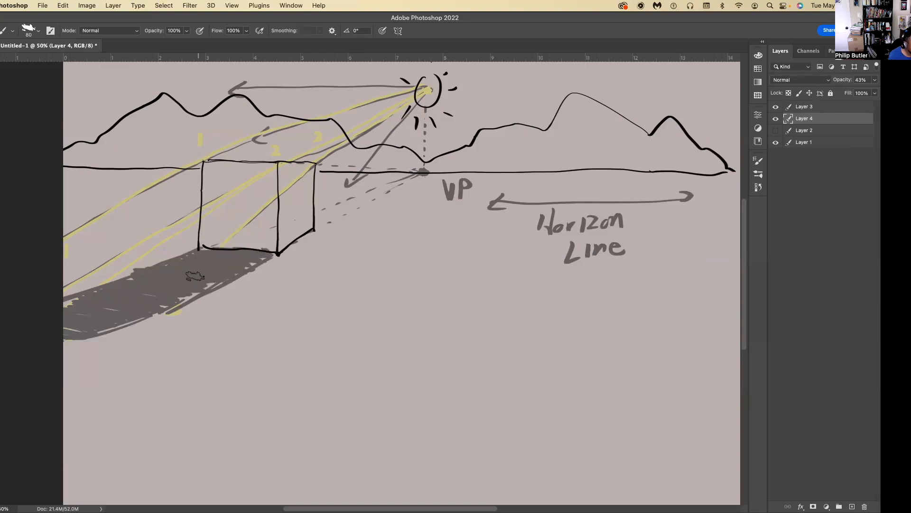
mouse_move(266, 246)
left_mouse_down()
mouse_move(268, 163)
mouse_move(211, 186)
mouse_move(209, 245)
mouse_move(209, 166)
mouse_move(271, 166)
mouse_move(265, 226)
mouse_move(235, 190)
mouse_move(216, 223)
mouse_move(252, 170)
mouse_move(237, 175)
mouse_move(228, 164)
mouse_move(210, 222)
left_mouse_up()
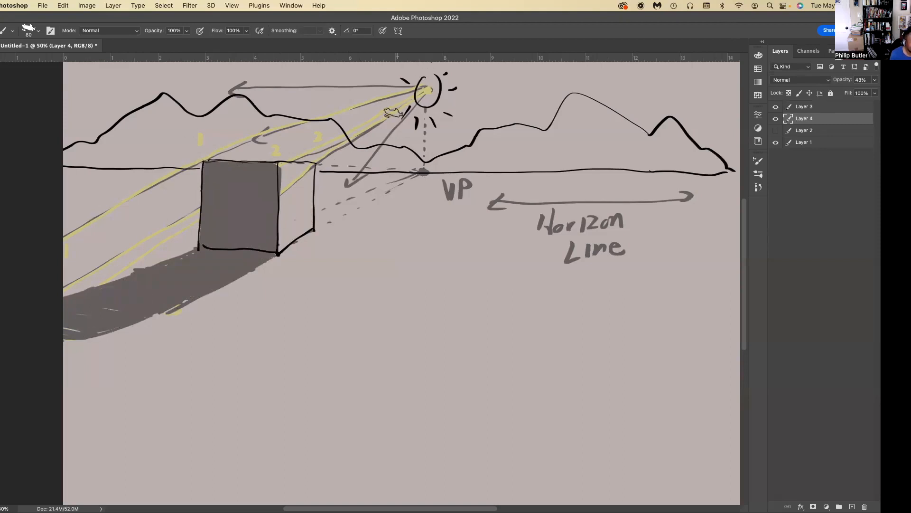
Lasso the yellow sun rays and the light-direction arrows on Layer 4 and cut them out.
key("l")
mouse_move(47, 233)
left_mouse_down()
mouse_move(59, 284)
mouse_move(128, 269)
mouse_move(184, 234)
mouse_move(210, 158)
left_mouse_up()
mouse_move(366, 134)
left_mouse_down()
mouse_move(345, 146)
mouse_move(366, 133)
left_mouse_up()
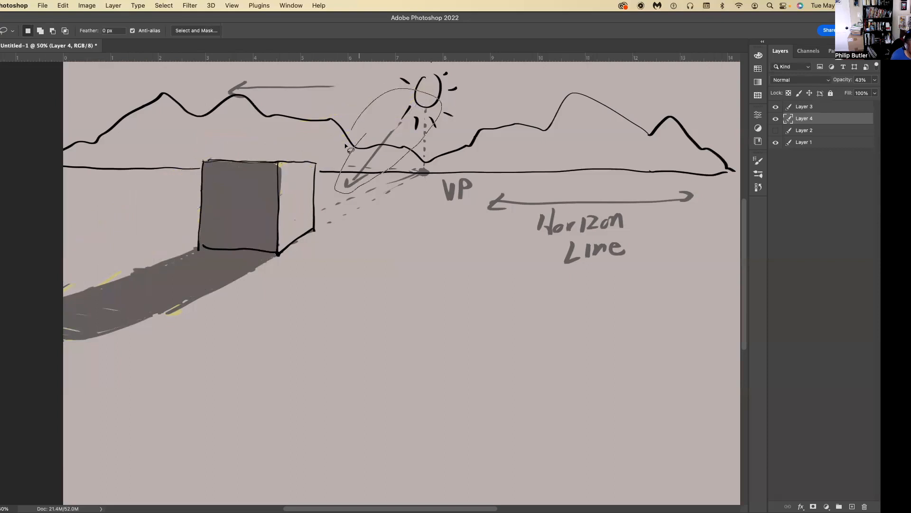
key("super+x")
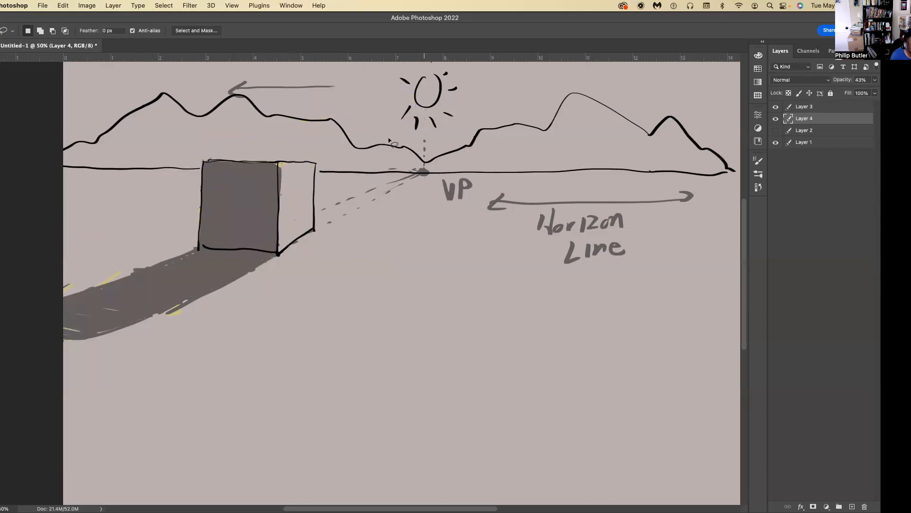
mouse_move(346, 163)
left_mouse_down()
mouse_move(320, 220)
mouse_move(453, 131)
mouse_move(378, 125)
left_mouse_up()
key("super+x")
Hide Layer 4 and make Layer 3 active for drawing with the Brush tool.
left_click(776, 119)
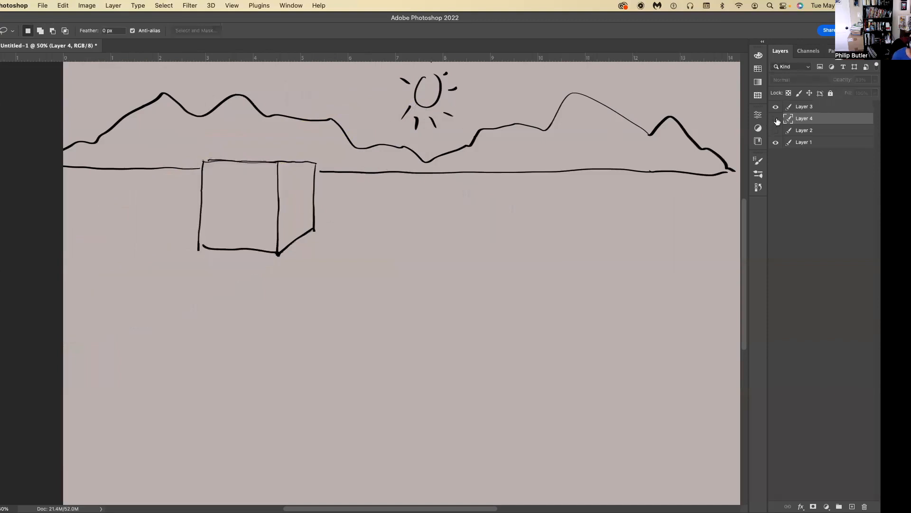
left_click(817, 110)
key("b")
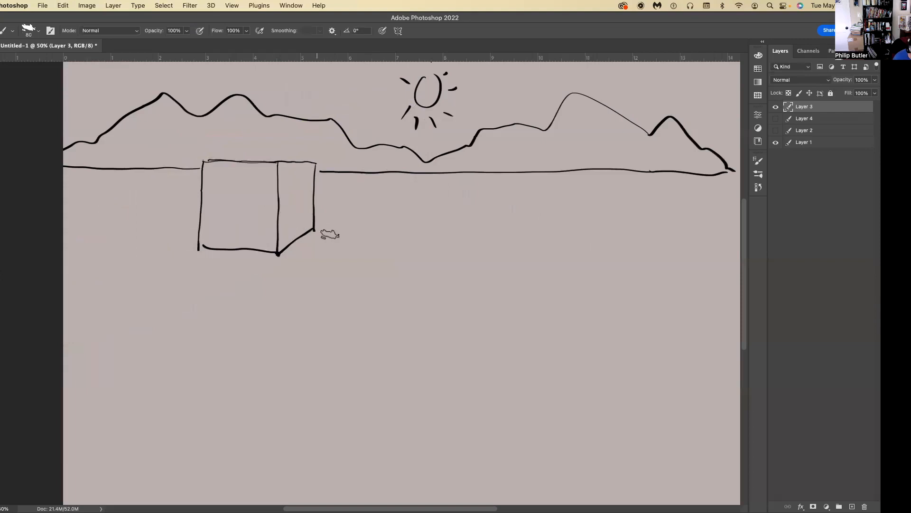
Draw a tapered sample stroke on the empty ground below the horizon and thicken the bottom edge of the box's front face.
left_click_drag(700, 284, 499, 296)
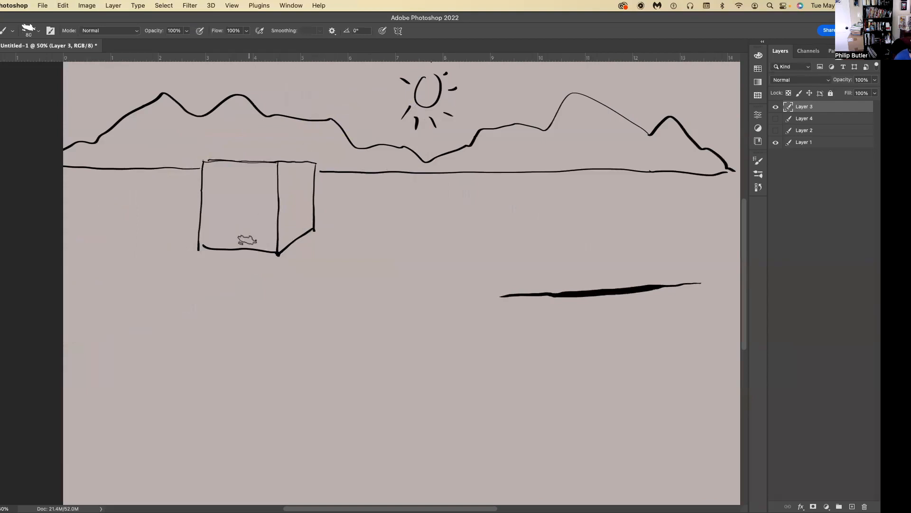
left_click_drag(277, 253, 201, 248)
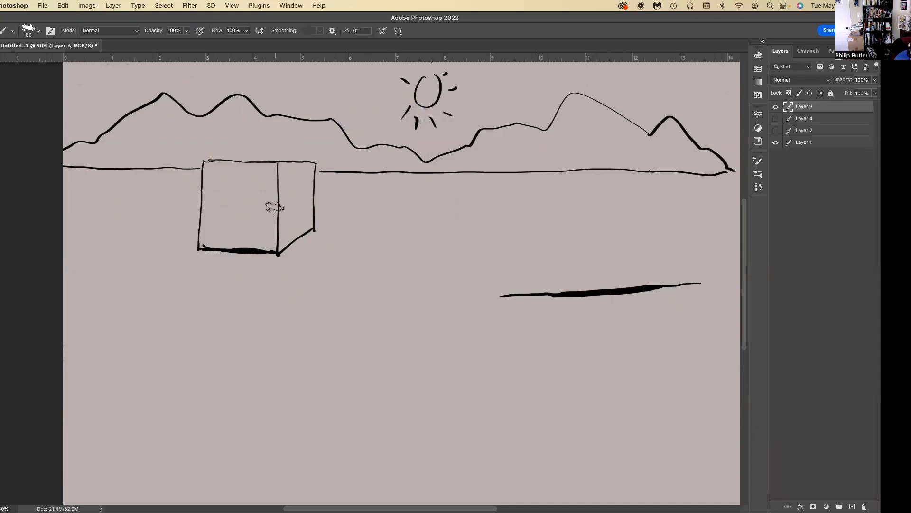
Reduce the brush to 45 and thicken both vertical edges of the box's front face with tapered strokes, undoing overly heavy attempts.
left_click_drag(276, 251, 277, 185)
key("super+z")
key("bracketleft")
key("bracketleft")
key("bracketleft")
key("bracketleft")
left_click_drag(277, 239, 276, 167)
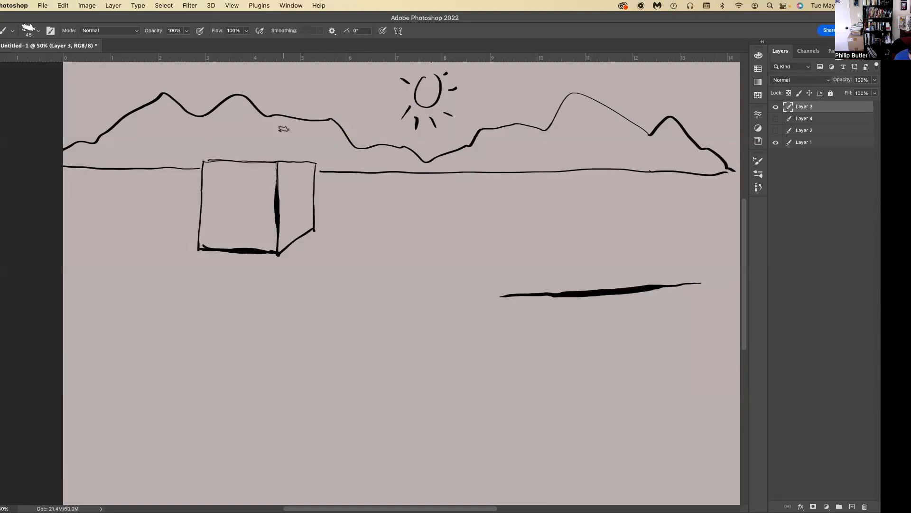
key("super+z")
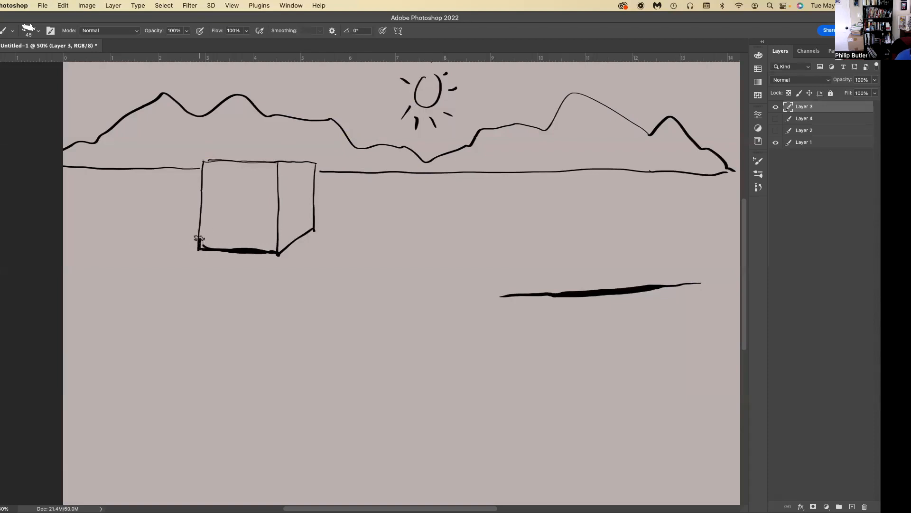
left_click_drag(200, 222, 202, 162)
left_click_drag(279, 207, 276, 182)
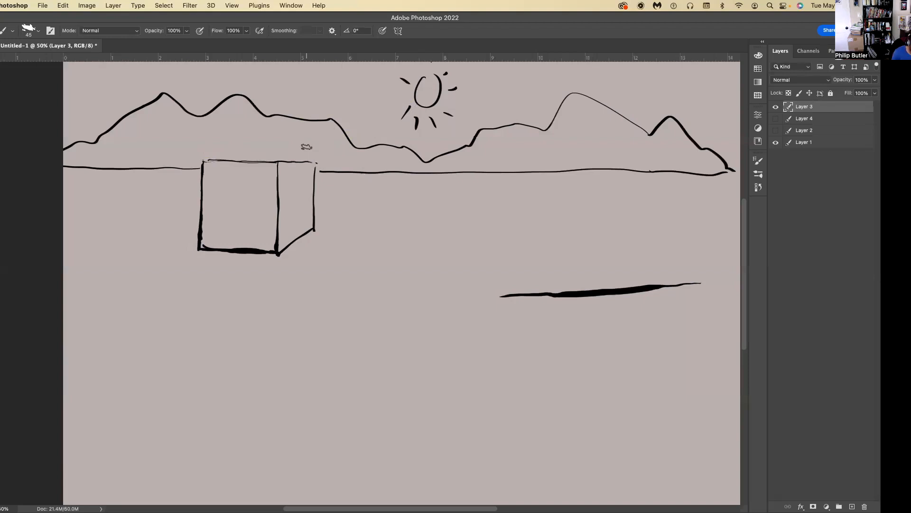
Trim the overshooting ink at the box side face's lower far corner and draw a circle on the ground beside the box.
key("l")
left_click_drag(312, 236, 318, 226)
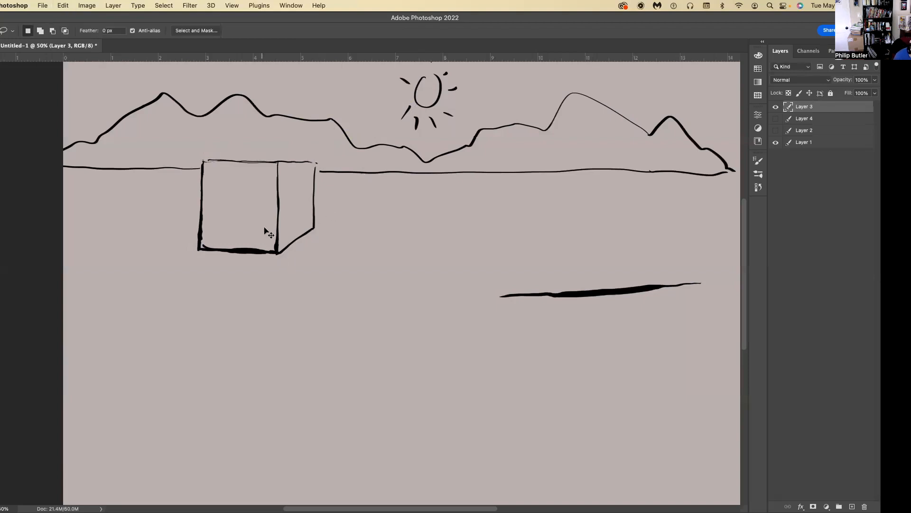
key("b")
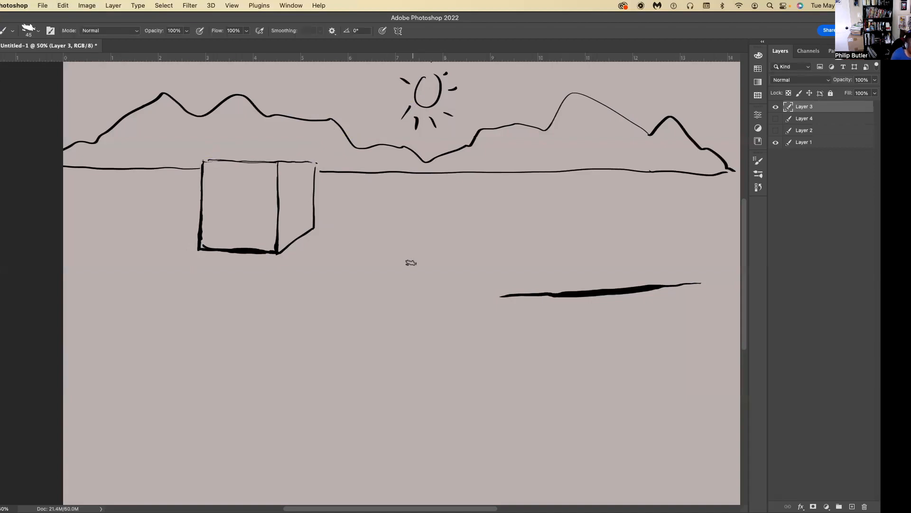
mouse_move(370, 254)
left_mouse_down()
mouse_move(351, 260)
mouse_move(332, 300)
mouse_move(355, 332)
mouse_move(412, 324)
mouse_move(422, 292)
mouse_move(409, 265)
mouse_move(378, 247)
left_mouse_up()
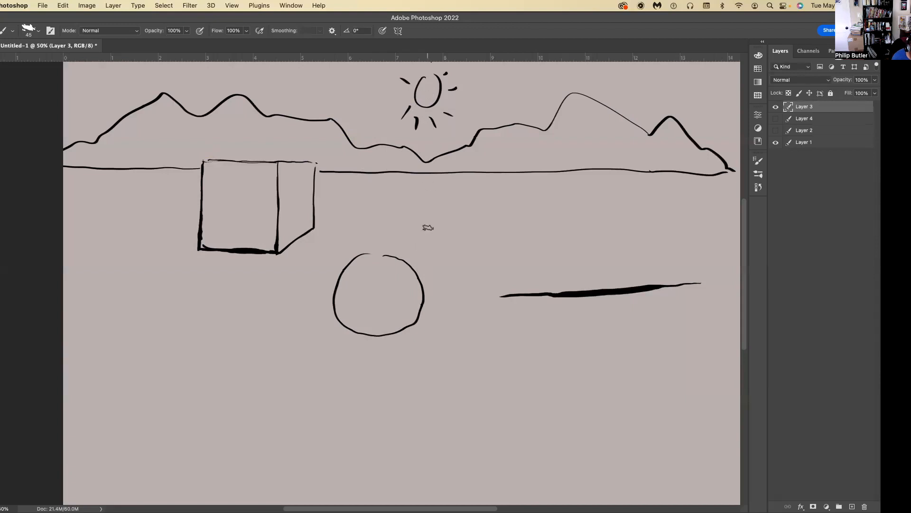
Sketch an elliptical cast-shadow outline beneath the circle and thicken its edges with repeated brush strokes.
left_click(413, 367)
left_click(302, 359)
left_click(334, 400)
left_click_drag(391, 334, 406, 351)
mouse_move(344, 332)
left_mouse_down()
mouse_move(310, 345)
mouse_move(335, 338)
mouse_move(302, 363)
left_mouse_up()
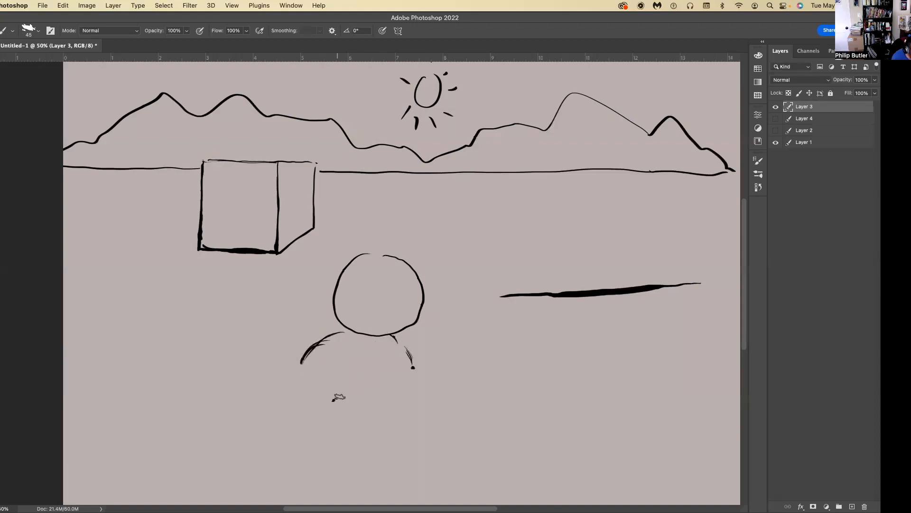
left_click_drag(326, 397, 363, 396)
mouse_move(410, 369)
left_mouse_down()
mouse_move(388, 391)
mouse_move(385, 382)
mouse_move(349, 404)
left_mouse_up()
mouse_move(391, 389)
left_mouse_down()
mouse_move(306, 389)
mouse_move(335, 390)
mouse_move(307, 357)
mouse_move(298, 365)
mouse_move(299, 390)
left_mouse_up()
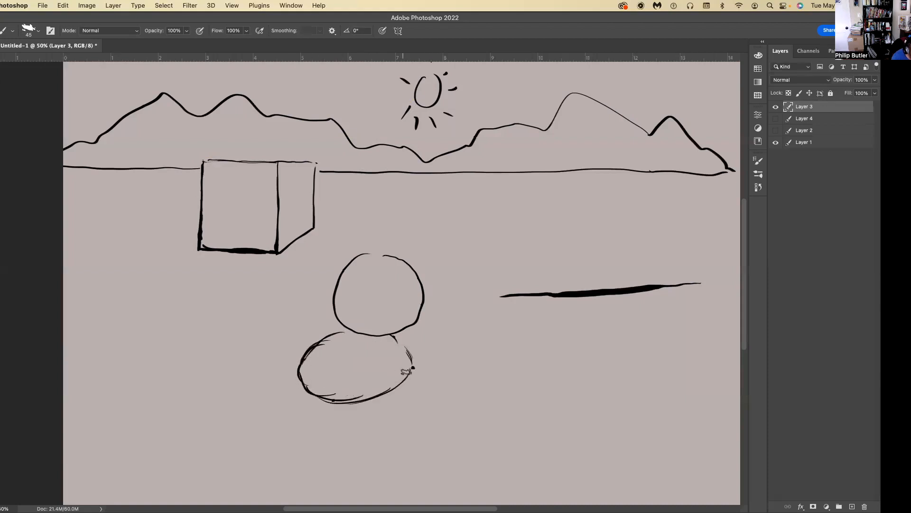
mouse_move(411, 369)
left_mouse_down()
mouse_move(353, 403)
mouse_move(397, 378)
mouse_move(413, 369)
left_mouse_up()
left_click_drag(347, 331, 304, 357)
left_click_drag(392, 337, 410, 370)
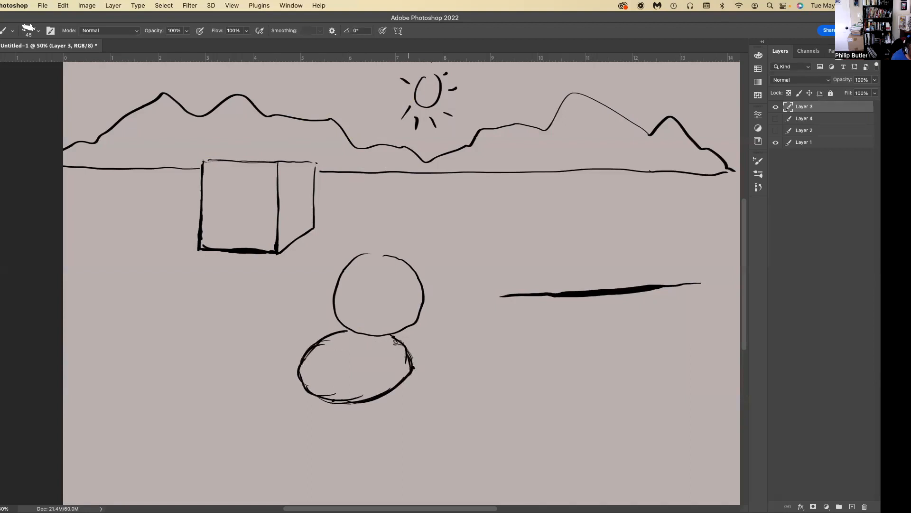
left_click_drag(396, 338, 403, 381)
key("e")
key("b")
mouse_move(404, 348)
left_mouse_down()
mouse_move(410, 365)
mouse_move(392, 382)
left_mouse_up()
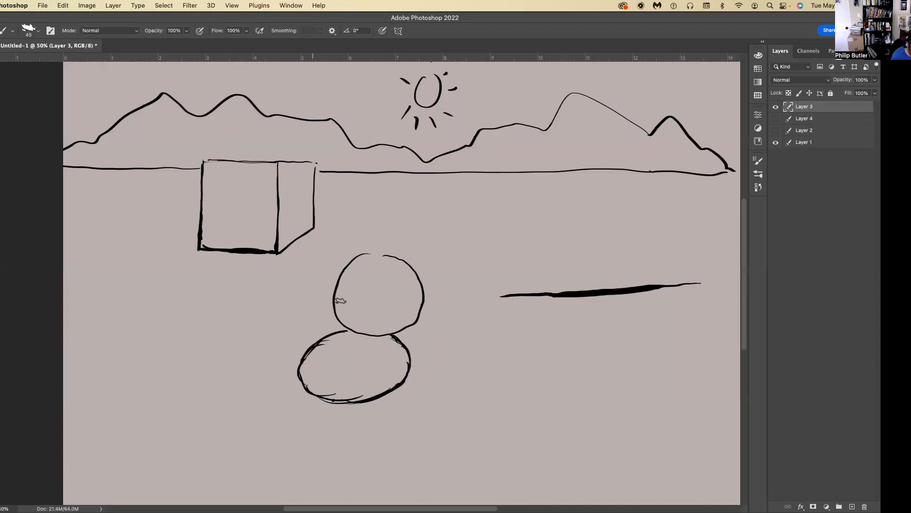
Lasso the shadow ellipse under the circle, fill it with dark grey, and deselect it.
key("l")
mouse_move(335, 336)
left_mouse_down()
mouse_move(306, 386)
mouse_move(324, 401)
mouse_move(363, 402)
mouse_move(396, 389)
mouse_move(410, 368)
mouse_move(396, 337)
mouse_move(346, 329)
left_mouse_up()
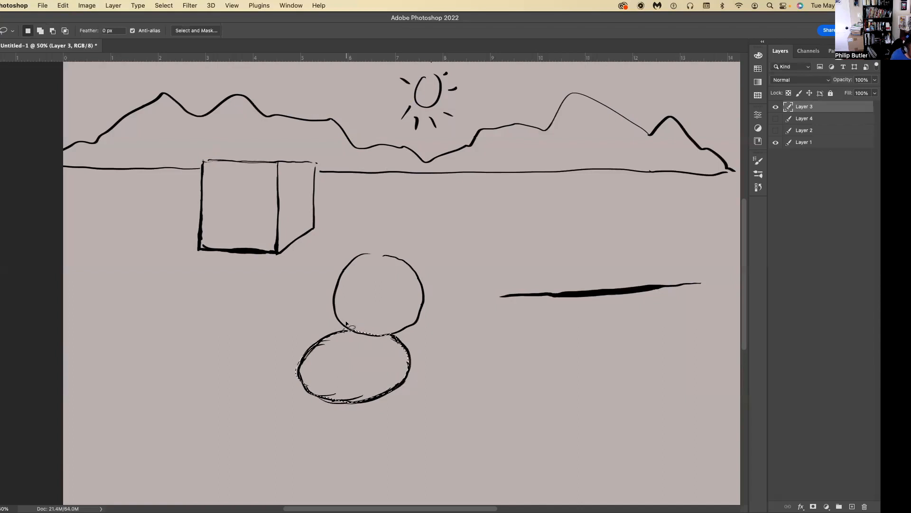
left_click(0, 327)
left_click_drag(1, 422, 1, 431)
left_click(200, 338)
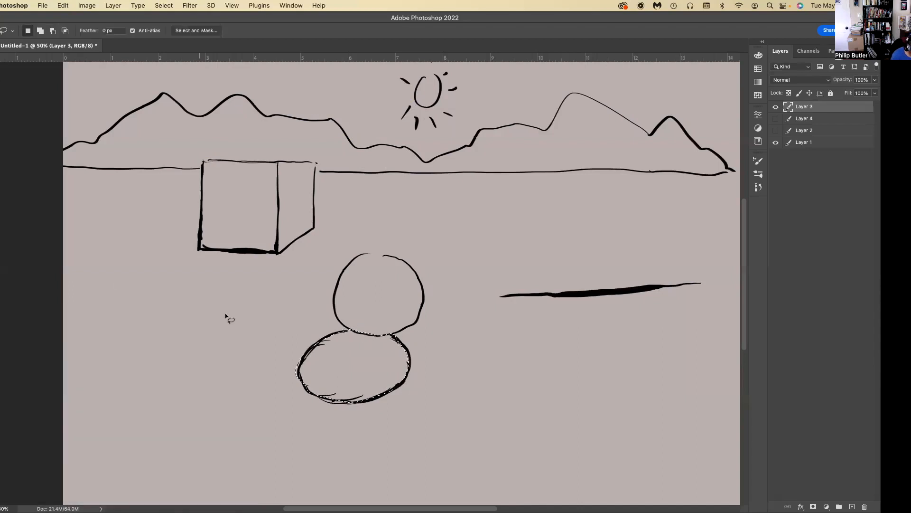
key("g")
left_click(347, 347)
key("l")
left_click(110, 356)
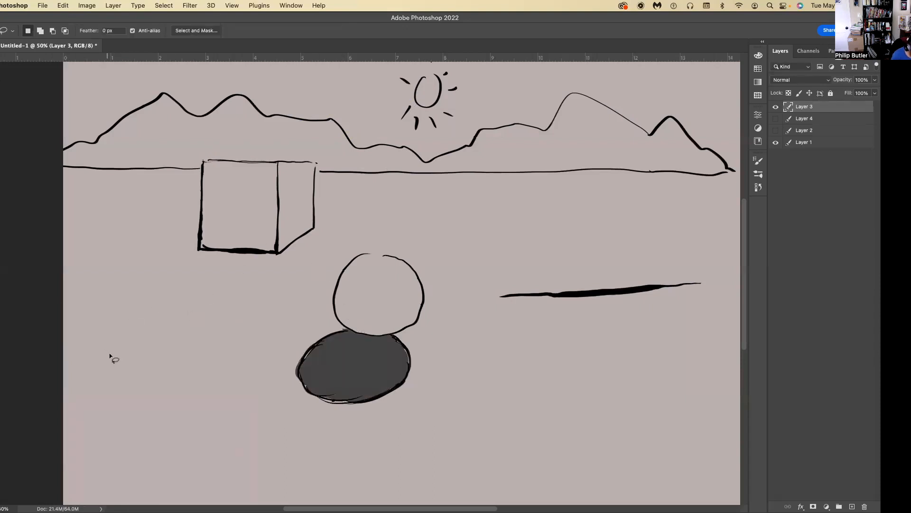
key("b")
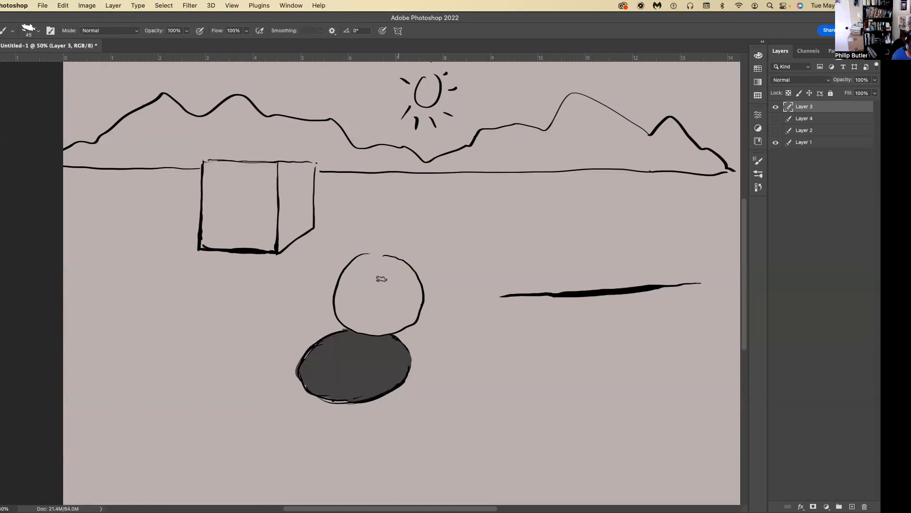
Undo the grey fill and all the strokes of the cast shadow beneath the circle.
key("super+z")
key("super+z")
key("super+z")
key("super+z")
key("super+z")
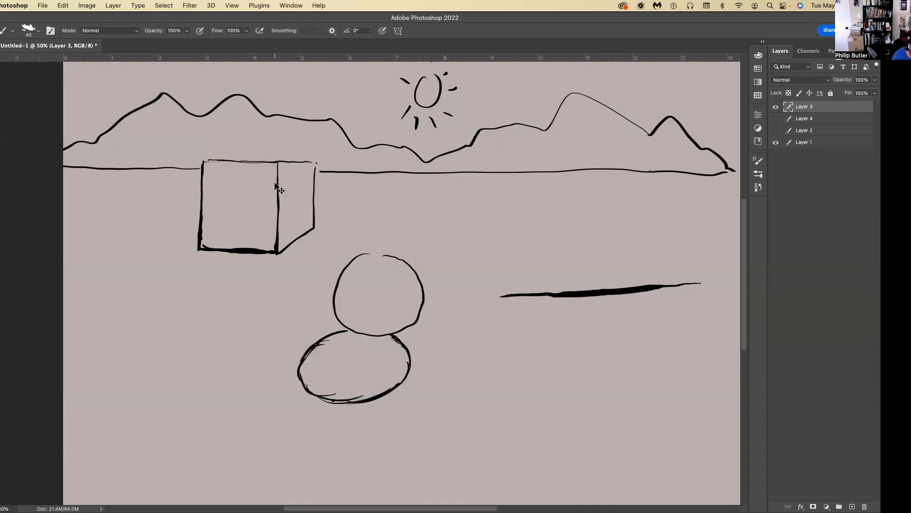
key("super+z")
key("super+z")
key("super+z")
key("super+z")
key("super+z")
key("super+z")
key("super+z")
key("super+z")
key("super+z")
key("super+z")
key("super+z")
key("super+z")
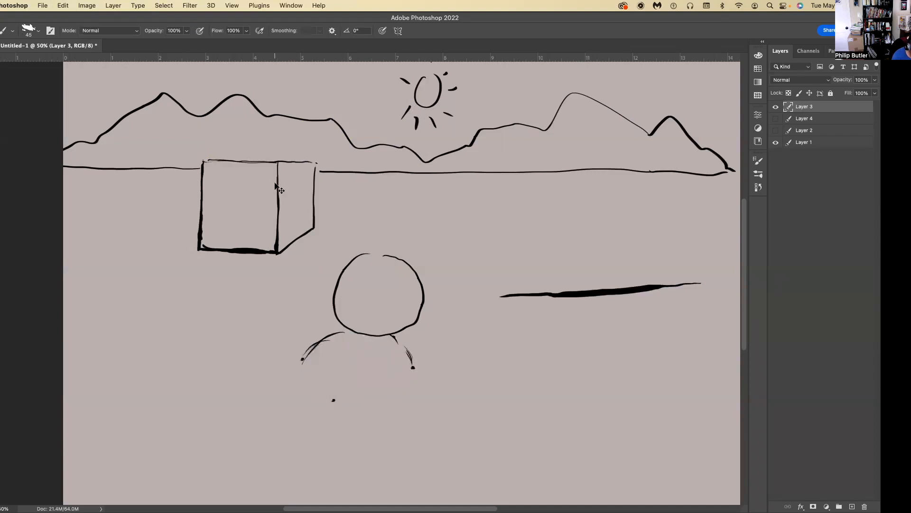
key("super+z")
key("super+z")
key("super+z")
key("super+z")
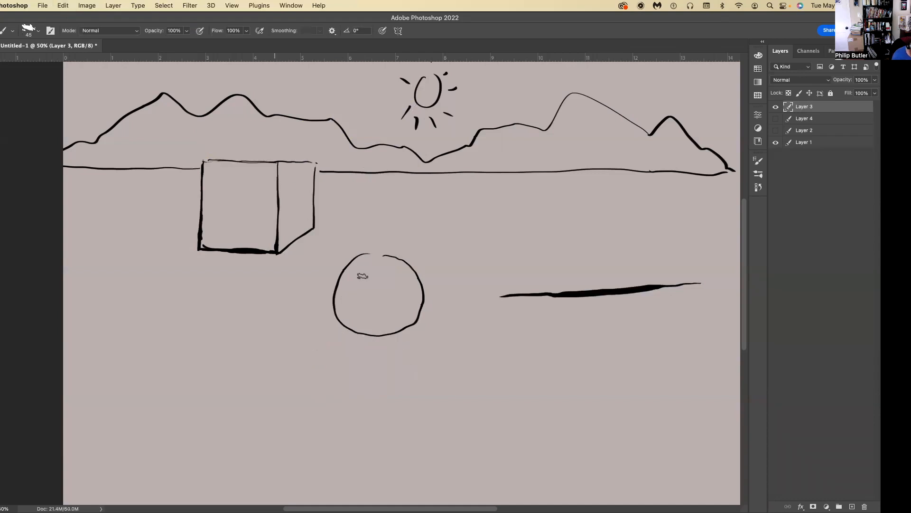
Set the foreground colour to black (000000) and thicken the circle's lower edge, undoing unwanted strokes.
left_click(1, 318)
left_click(1, 463)
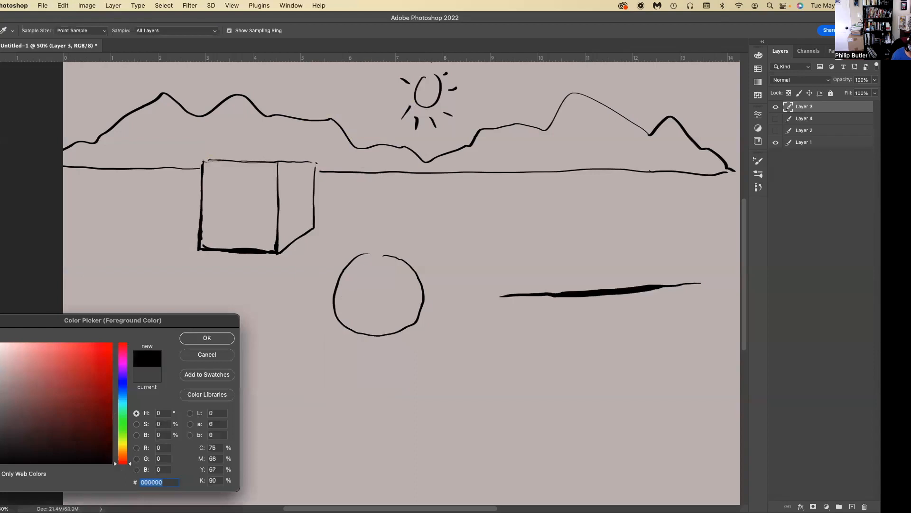
left_click(197, 345)
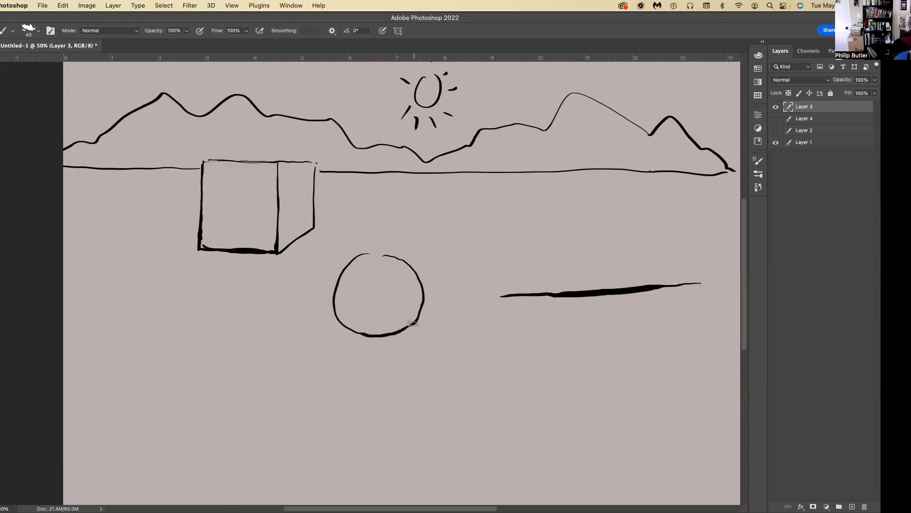
left_click_drag(383, 337, 364, 336)
key("super+z")
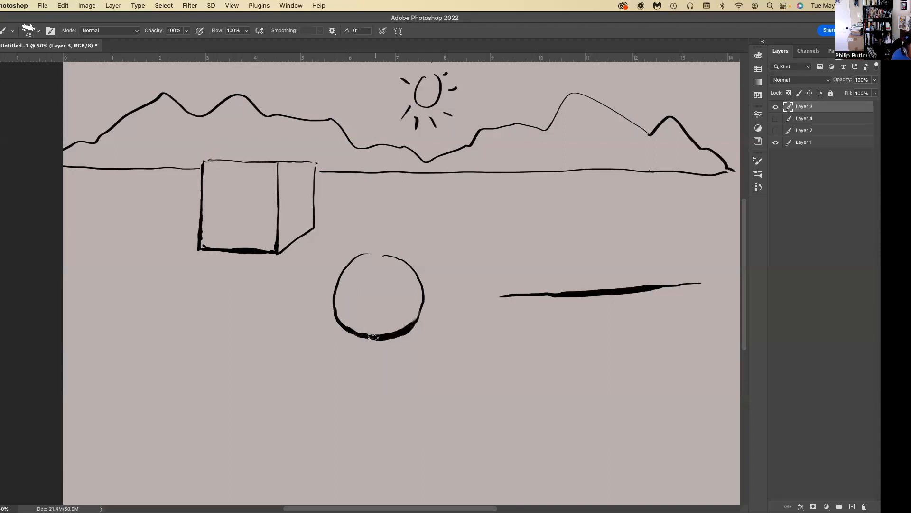
key("super+z")
Cut away excess ink at the circle's lower-right edge with the Lasso and repaint the thick stroke's taper with the brush.
key("l")
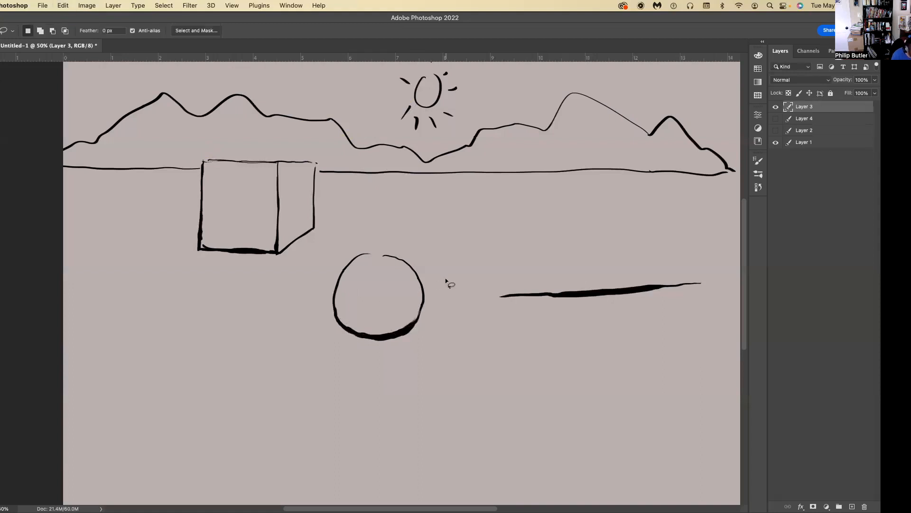
mouse_move(413, 326)
left_mouse_down()
mouse_move(399, 341)
mouse_move(418, 318)
left_mouse_up()
key("super+x")
key("b")
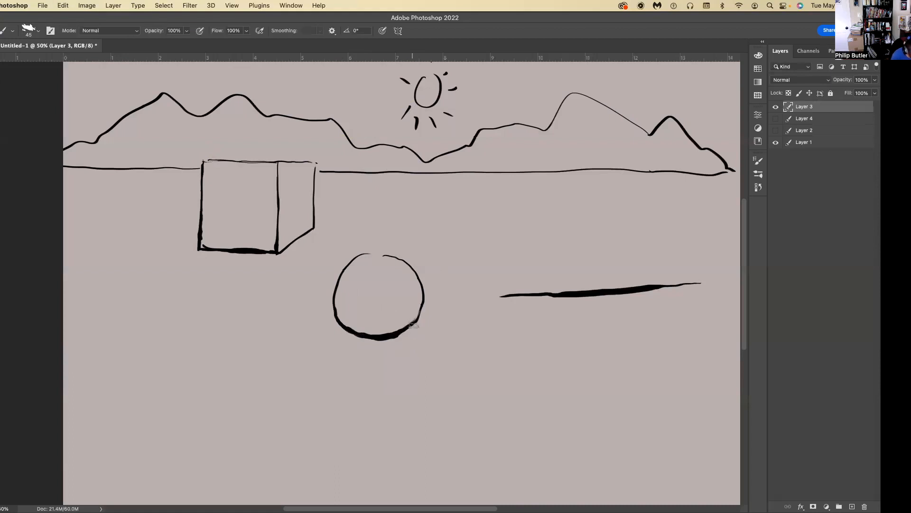
left_click_drag(417, 321, 400, 335)
Lasso and cut small pieces from both sides of the circle's upper outline to make it a broken line.
key("l")
mouse_move(348, 259)
left_mouse_down()
mouse_move(362, 258)
mouse_move(340, 260)
mouse_move(374, 260)
mouse_move(353, 254)
left_mouse_up()
key("super+x")
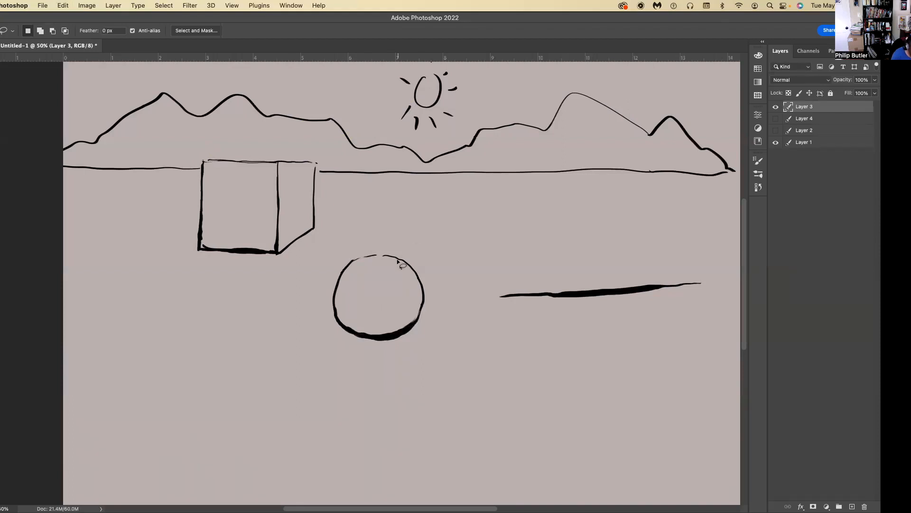
left_click_drag(403, 259, 405, 257)
key("super+x")
key("b")
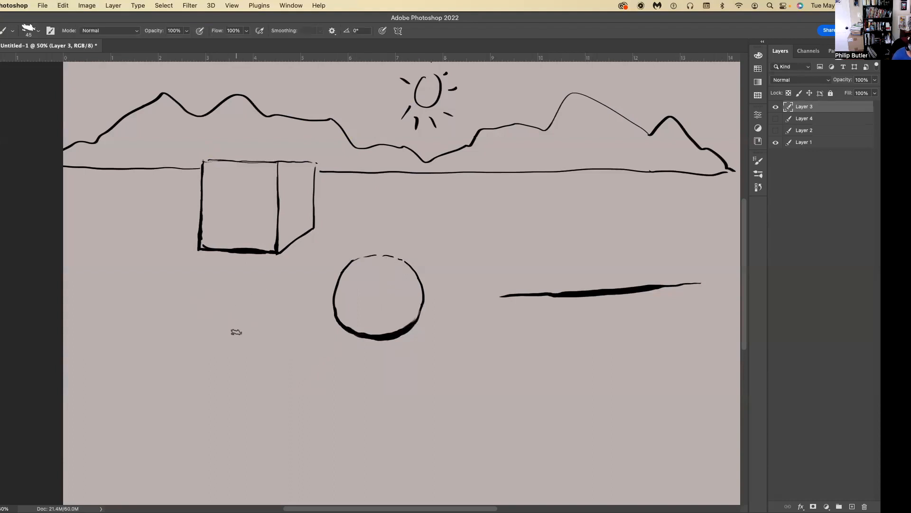
Draw a large circle on a new layer above Layer 3, with Layer 3 hidden.
left_click(852, 506)
left_click(776, 119)
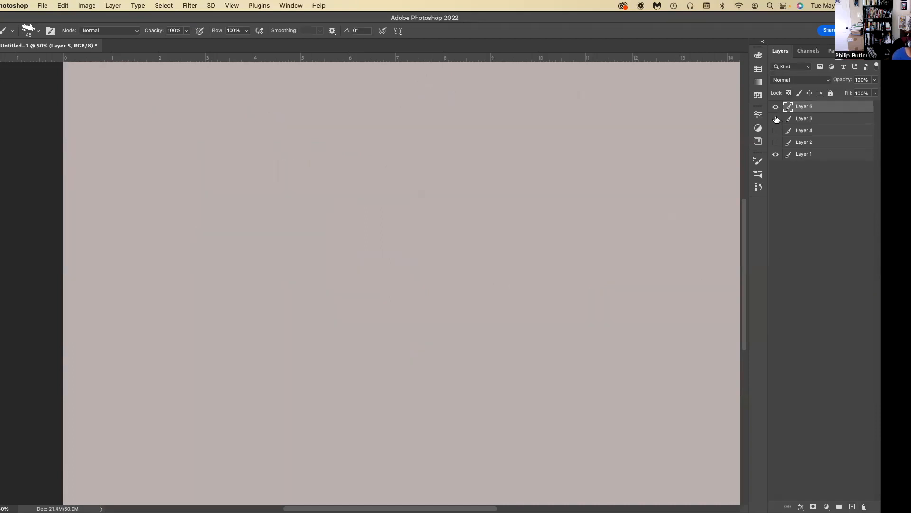
mouse_move(338, 169)
left_mouse_down()
mouse_move(325, 264)
mouse_move(399, 253)
mouse_move(403, 192)
mouse_move(328, 181)
mouse_move(329, 169)
mouse_move(294, 221)
mouse_move(315, 271)
mouse_move(397, 267)
mouse_move(409, 207)
mouse_move(342, 172)
left_mouse_up()
key("super+z")
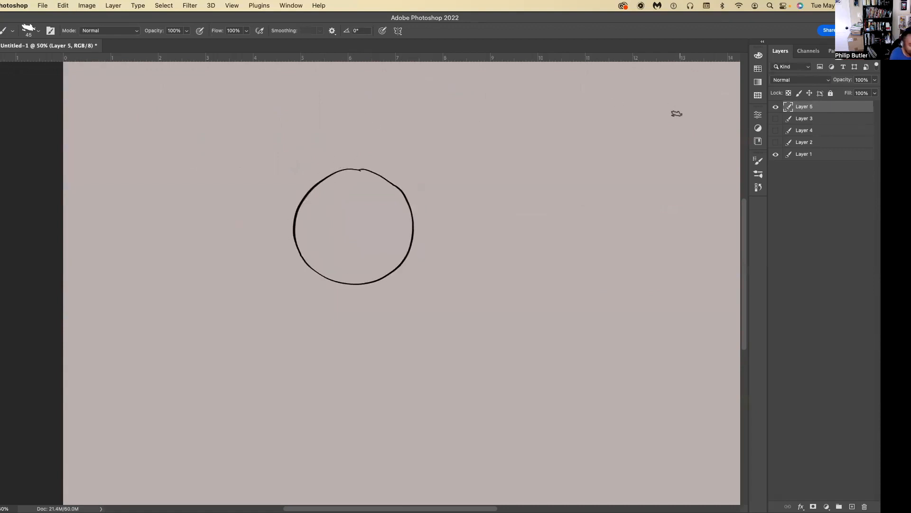
Draw a light bulb in the upper-right part of the canvas with three arrows showing its light directions.
mouse_move(673, 72)
left_mouse_down()
mouse_move(687, 94)
mouse_move(680, 81)
mouse_move(675, 97)
mouse_move(687, 93)
mouse_move(689, 120)
mouse_move(676, 99)
mouse_move(671, 118)
mouse_move(680, 111)
mouse_move(614, 116)
mouse_move(614, 108)
mouse_move(663, 126)
mouse_move(625, 150)
mouse_move(641, 148)
mouse_move(648, 133)
mouse_move(676, 131)
mouse_move(664, 178)
left_mouse_up()
left_click_drag(655, 170, 674, 166)
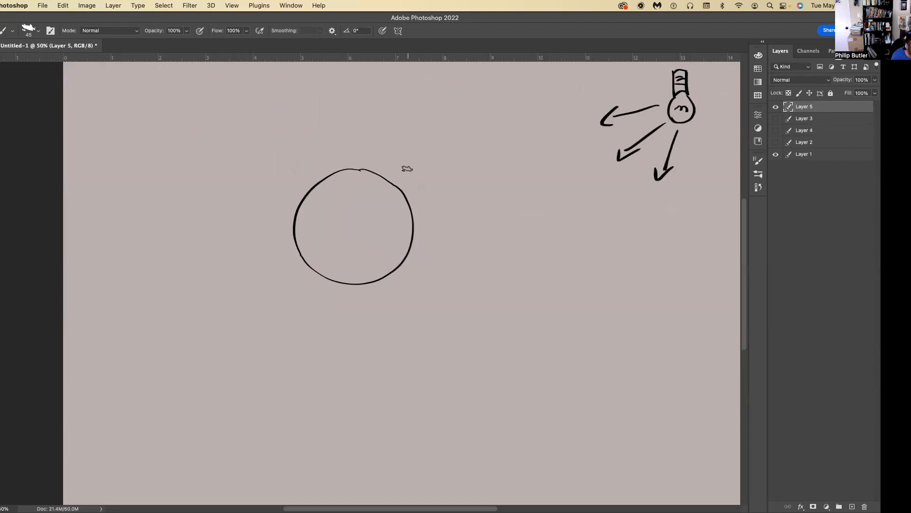
key("l")
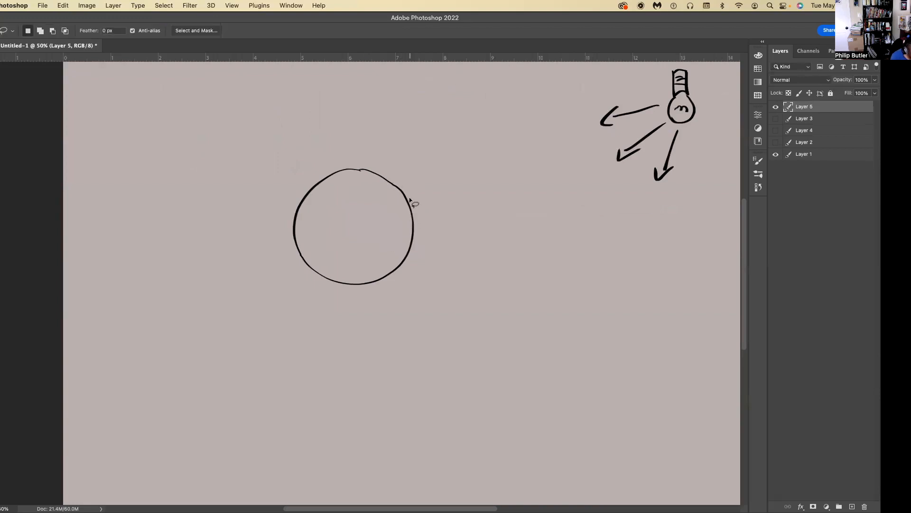
key("b")
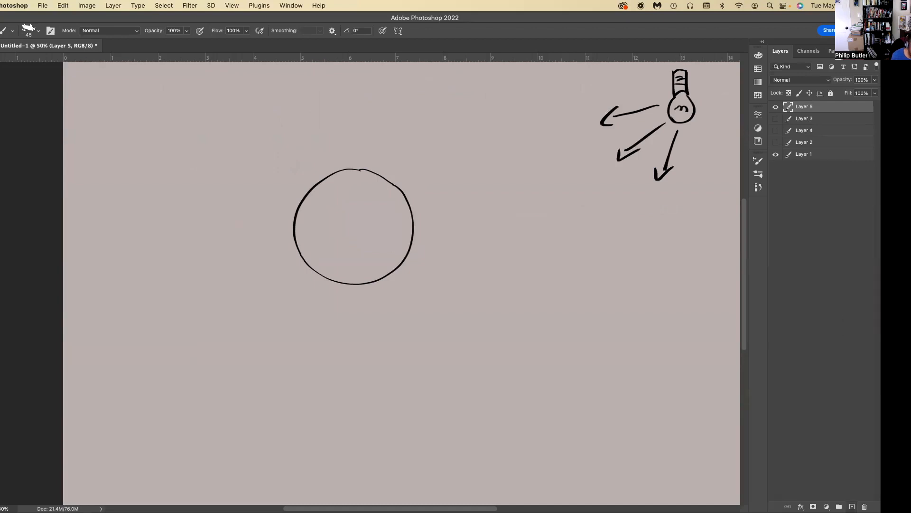
Add another new layer, hide Layer 5 with the bulb sketch, and make the new top layer active.
left_click(852, 506)
left_click(824, 121)
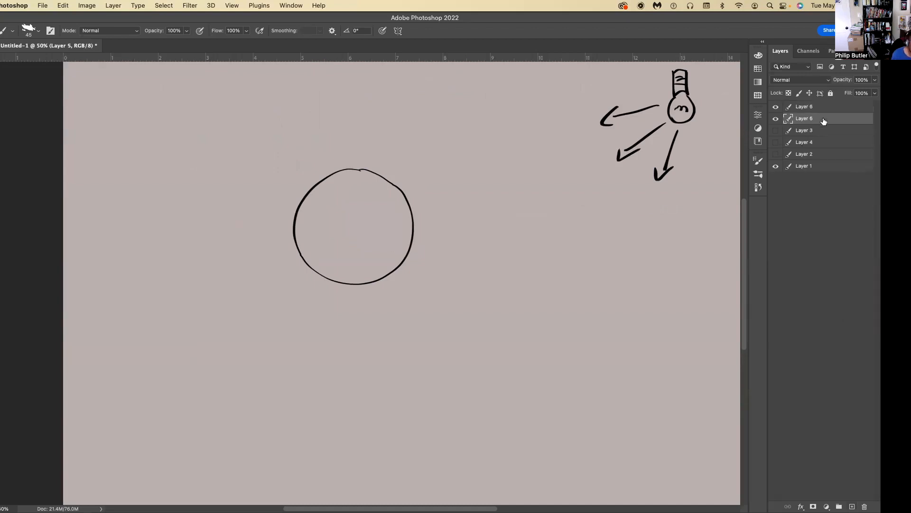
left_click(776, 120)
left_click(776, 120)
left_click(776, 120)
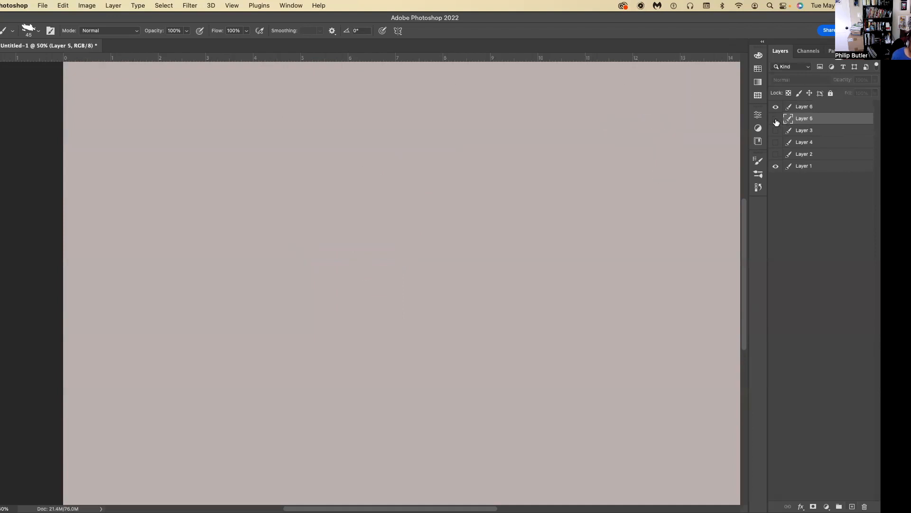
left_click(817, 110)
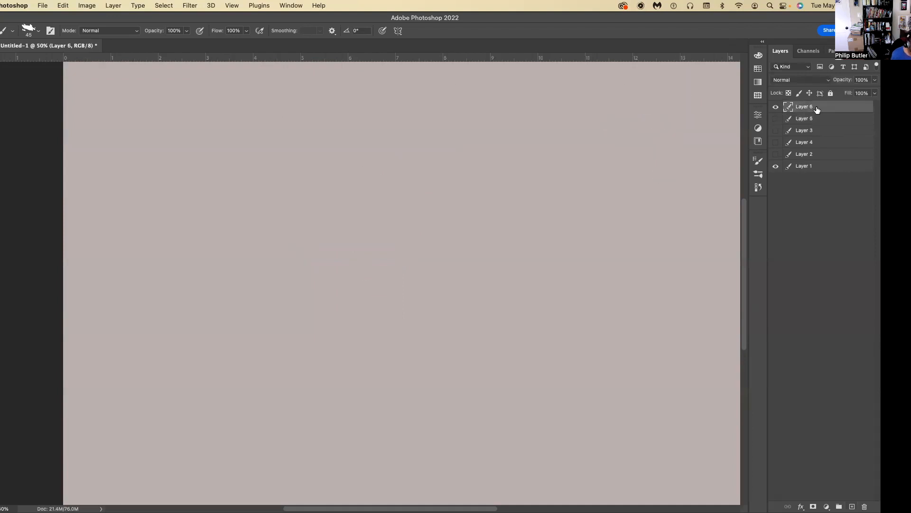
Draw a large, clean circle in the left half of the empty layer, undoing the uneven attempts.
mouse_move(286, 145)
left_mouse_down()
mouse_move(258, 261)
mouse_move(356, 268)
mouse_move(373, 193)
mouse_move(272, 165)
left_mouse_up()
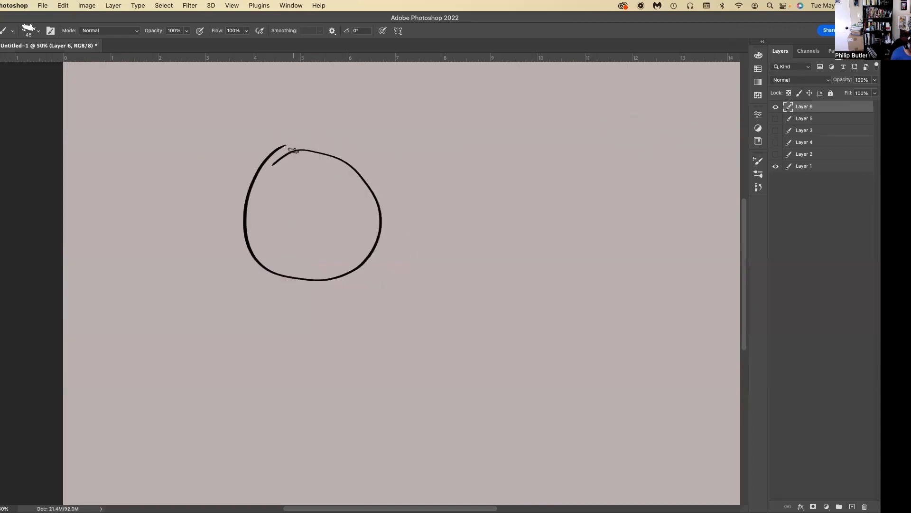
key("super+z")
mouse_move(300, 147)
left_mouse_down()
mouse_move(253, 175)
mouse_move(284, 281)
mouse_move(378, 268)
mouse_move(360, 163)
mouse_move(271, 168)
mouse_move(250, 188)
mouse_move(281, 296)
mouse_move(386, 240)
mouse_move(337, 164)
mouse_move(264, 176)
left_mouse_up()
key("super+z")
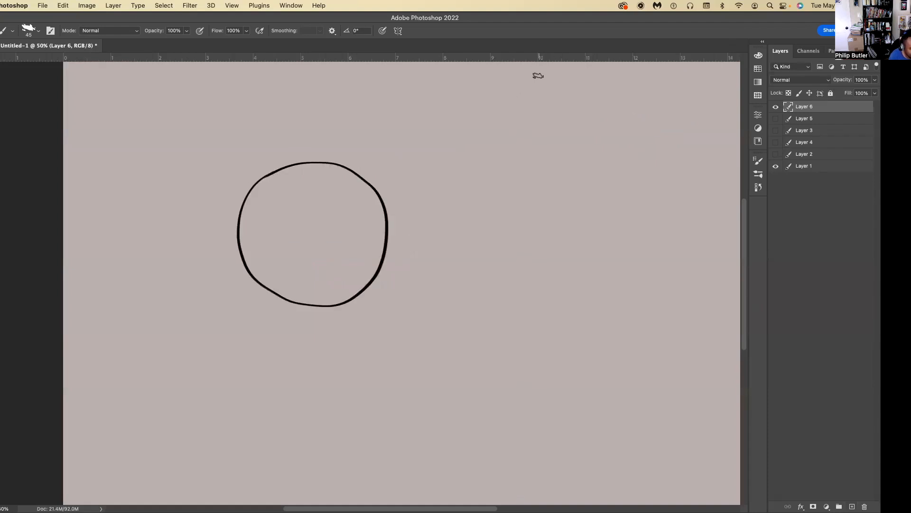
Handwrite the heading "Light to Dark" on three lines to the upper right of the circle.
left_click_drag(525, 77, 532, 100)
left_click_drag(539, 87, 540, 98)
left_click_drag(550, 88, 550, 89)
left_click_drag(572, 76, 576, 101)
left_click_drag(570, 89, 578, 87)
left_click_drag(534, 125, 544, 123)
left_click_drag(536, 116, 540, 134)
left_click_drag(549, 125, 533, 166)
mouse_move(534, 151)
left_mouse_down()
mouse_move(536, 166)
mouse_move(567, 152)
left_mouse_up()
mouse_move(573, 133)
left_mouse_down()
mouse_move(575, 164)
mouse_move(590, 161)
left_mouse_up()
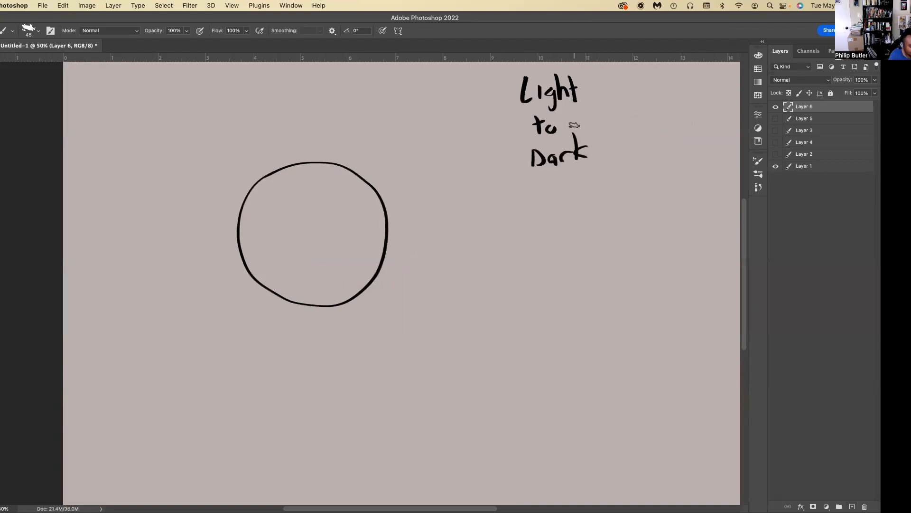
Handwrite the terms "Hi-Light", "Light" and "Half tone" as a list under the Light to Dark heading.
left_click_drag(534, 190, 534, 210)
left_click_drag(535, 200, 542, 199)
mouse_move(543, 188)
left_mouse_down()
mouse_move(544, 208)
mouse_move(567, 197)
mouse_move(588, 202)
left_mouse_up()
left_click(552, 186)
mouse_move(596, 192)
left_mouse_down()
mouse_move(593, 208)
mouse_move(609, 194)
left_mouse_up()
left_click_drag(604, 186, 614, 184)
left_click_drag(541, 220, 548, 237)
mouse_move(552, 228)
left_mouse_down()
mouse_move(566, 216)
mouse_move(587, 236)
left_mouse_up()
left_click_drag(581, 223, 592, 221)
mouse_move(542, 249)
left_mouse_down()
mouse_move(543, 270)
mouse_move(555, 269)
left_mouse_up()
left_click_drag(543, 261, 572, 267)
mouse_move(580, 248)
left_mouse_down()
mouse_move(576, 268)
mouse_move(600, 247)
left_mouse_up()
mouse_move(608, 249)
left_mouse_down()
mouse_move(603, 256)
mouse_move(629, 254)
left_mouse_up()
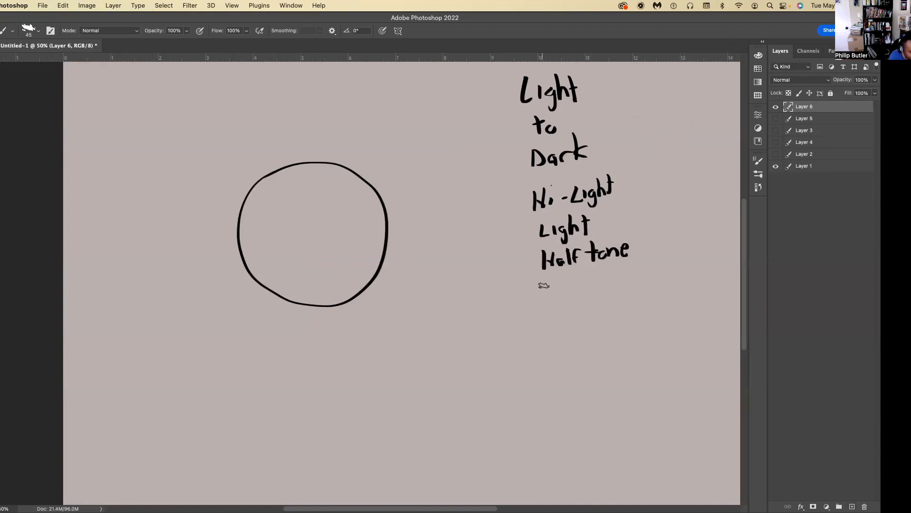
Add "terminator" and "form/core shadow" in handwriting below "Half tone" in the list.
mouse_move(540, 290)
left_mouse_down()
mouse_move(556, 284)
mouse_move(550, 299)
mouse_move(582, 297)
mouse_move(649, 275)
left_mouse_up()
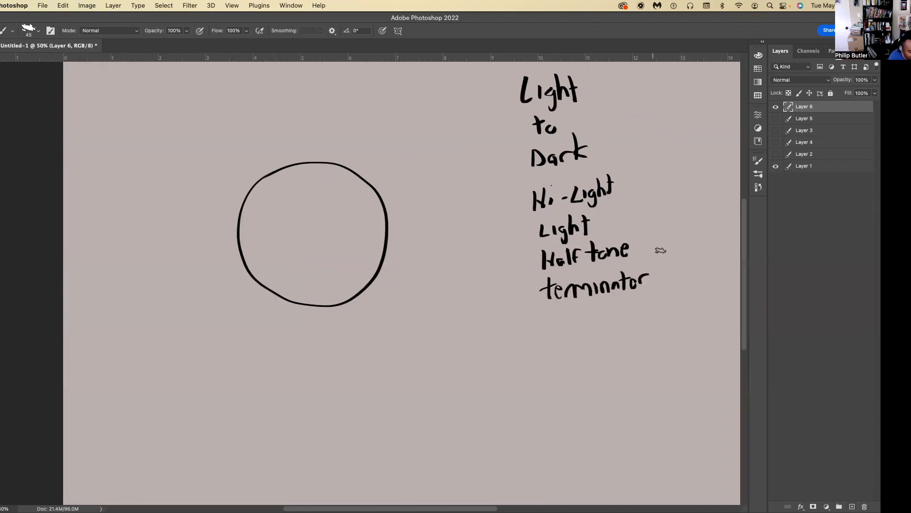
mouse_move(560, 316)
left_mouse_down()
mouse_move(561, 327)
mouse_move(573, 321)
left_mouse_up()
mouse_move(576, 328)
left_mouse_down()
mouse_move(582, 317)
mouse_move(636, 322)
mouse_move(671, 305)
left_mouse_up()
left_click_drag(517, 314, 506, 334)
mouse_move(502, 327)
left_mouse_down()
mouse_move(544, 329)
mouse_move(513, 330)
mouse_move(546, 347)
mouse_move(550, 362)
mouse_move(568, 365)
left_mouse_up()
Handwrite "Reflected light" below "form/core shadow" in the list.
mouse_move(581, 345)
left_mouse_down()
mouse_move(571, 365)
mouse_move(579, 354)
left_mouse_up()
mouse_move(586, 344)
left_mouse_down()
mouse_move(584, 365)
mouse_move(611, 364)
left_mouse_up()
left_click_drag(608, 354, 618, 352)
left_click_drag(620, 359, 634, 363)
mouse_move(640, 337)
left_mouse_down()
mouse_move(640, 362)
mouse_move(658, 360)
left_mouse_up()
left_click_drag(665, 349, 677, 373)
left_click_drag(684, 336, 684, 359)
left_click_drag(685, 351, 694, 357)
left_click_drag(688, 341, 698, 338)
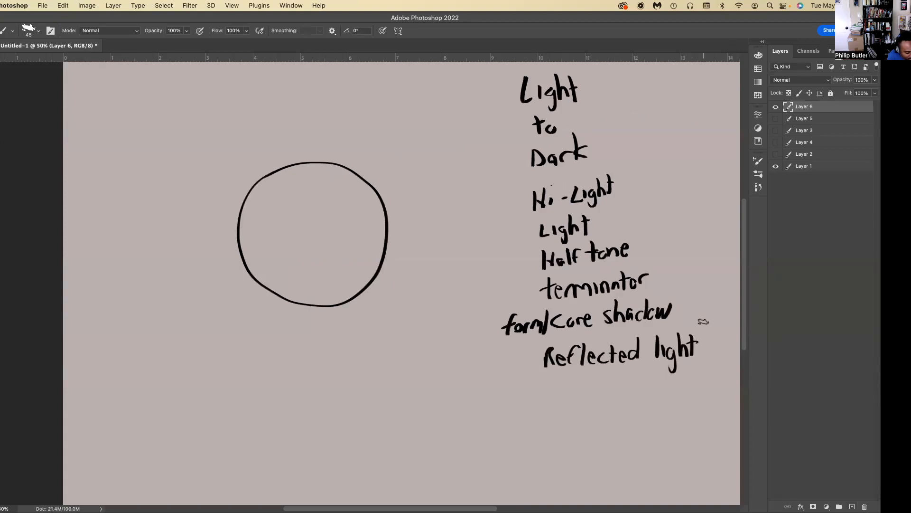
Handwrite "occlusion shadow" on two lines below "Reflected light", undoing a stray stroke.
left_click_drag(546, 390, 547, 390)
mouse_move(566, 387)
left_mouse_down()
mouse_move(556, 393)
mouse_move(565, 402)
left_mouse_up()
mouse_move(578, 386)
left_mouse_down()
mouse_move(574, 402)
mouse_move(589, 401)
mouse_move(576, 402)
left_mouse_up()
key("super+z")
left_click_drag(584, 385, 597, 399)
mouse_move(609, 383)
left_mouse_down()
mouse_move(609, 392)
mouse_move(639, 394)
mouse_move(597, 416)
mouse_move(612, 416)
left_mouse_up()
left_click_drag(623, 404, 626, 416)
mouse_move(639, 405)
left_mouse_down()
mouse_move(636, 416)
mouse_move(646, 416)
left_mouse_up()
mouse_move(653, 392)
left_mouse_down()
mouse_move(652, 416)
mouse_move(679, 397)
left_mouse_up()
Handwrite "cast shadow" as the last term at the end of the list.
left_click_drag(551, 437, 550, 453)
left_click_drag(565, 443, 570, 452)
mouse_move(581, 441)
left_mouse_down()
mouse_move(594, 439)
mouse_move(589, 454)
mouse_move(604, 453)
left_mouse_up()
mouse_move(618, 426)
left_mouse_down()
mouse_move(614, 454)
mouse_move(629, 453)
left_mouse_up()
left_click_drag(643, 440, 652, 453)
left_click_drag(663, 439, 680, 434)
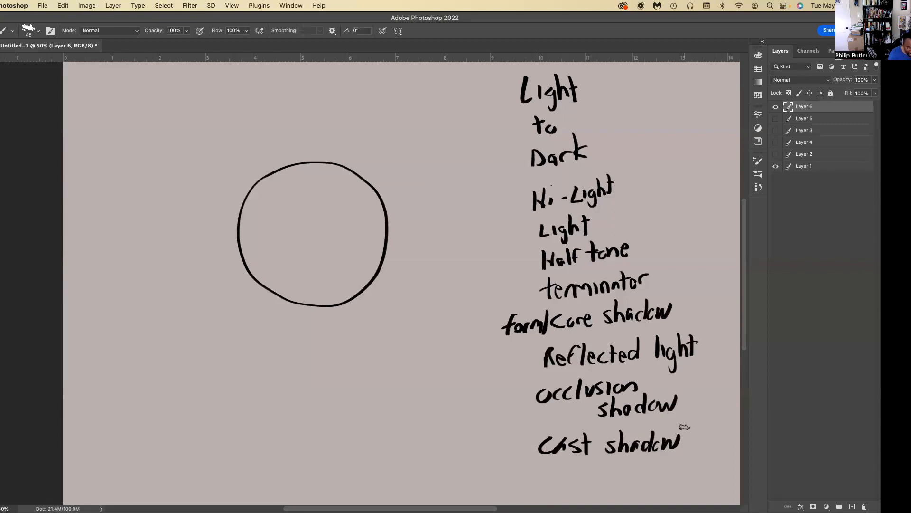
Draw a box around the "Light to Dark" heading and number the eight tonal terms below it 1 to 8.
mouse_move(600, 84)
left_mouse_down()
mouse_move(511, 173)
mouse_move(503, 74)
mouse_move(609, 63)
left_mouse_up()
left_click_drag(608, 66, 608, 89)
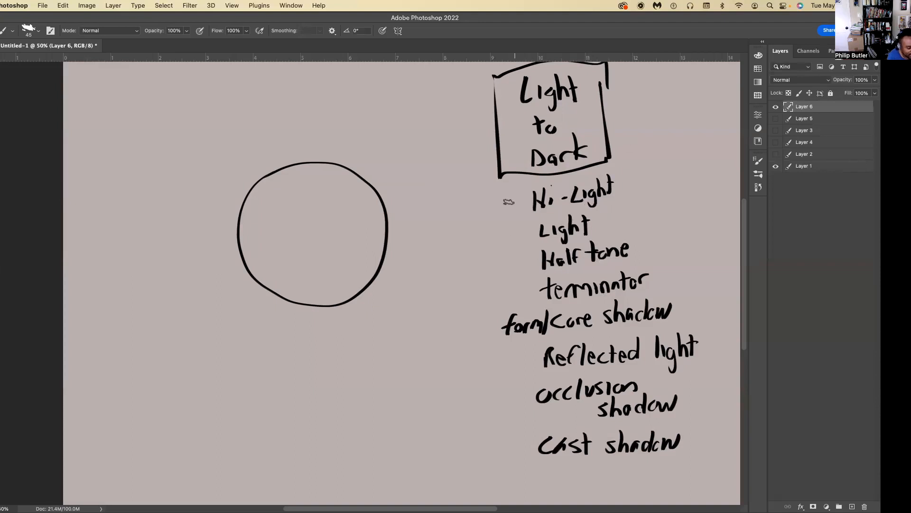
mouse_move(497, 199)
left_mouse_down()
mouse_move(500, 241)
mouse_move(478, 333)
mouse_move(487, 443)
left_mouse_up()
left_click(503, 209)
left_click(505, 238)
left_click(503, 265)
left_click(503, 292)
left_click(490, 329)
left_click(501, 361)
left_click(502, 395)
left_click(501, 445)
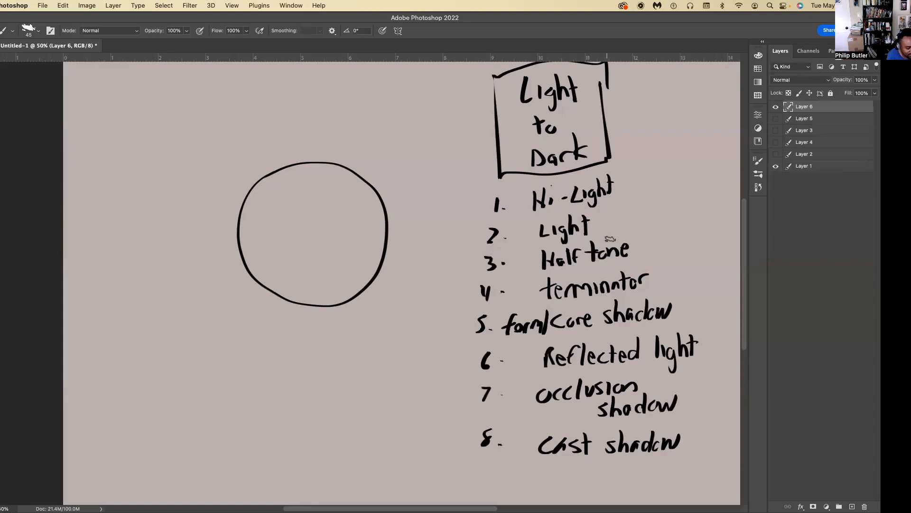
Frame terms 1 to 4 in one hand-drawn box and terms 5 to 8 in a second box.
mouse_move(660, 289)
left_mouse_down()
mouse_move(671, 287)
mouse_move(463, 312)
mouse_move(570, 175)
mouse_move(682, 285)
left_mouse_up()
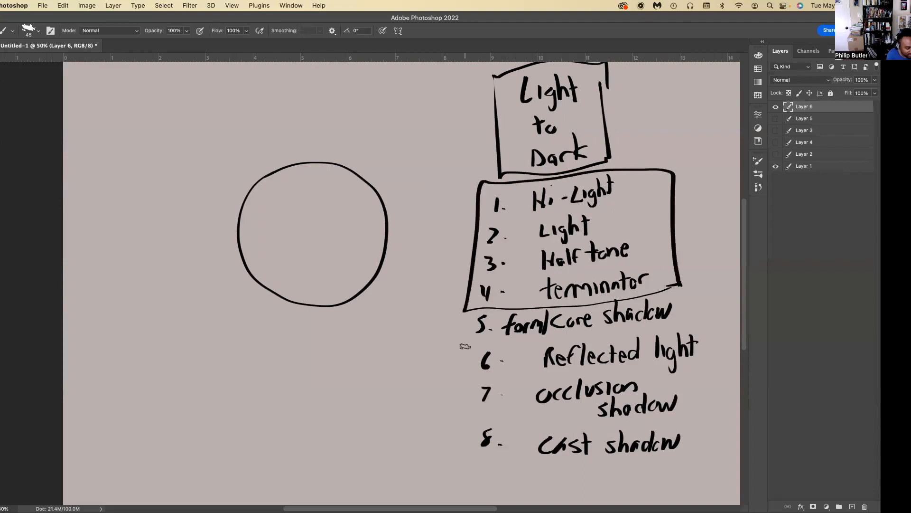
mouse_move(458, 344)
left_mouse_down()
mouse_move(646, 460)
mouse_move(702, 297)
mouse_move(472, 319)
left_mouse_up()
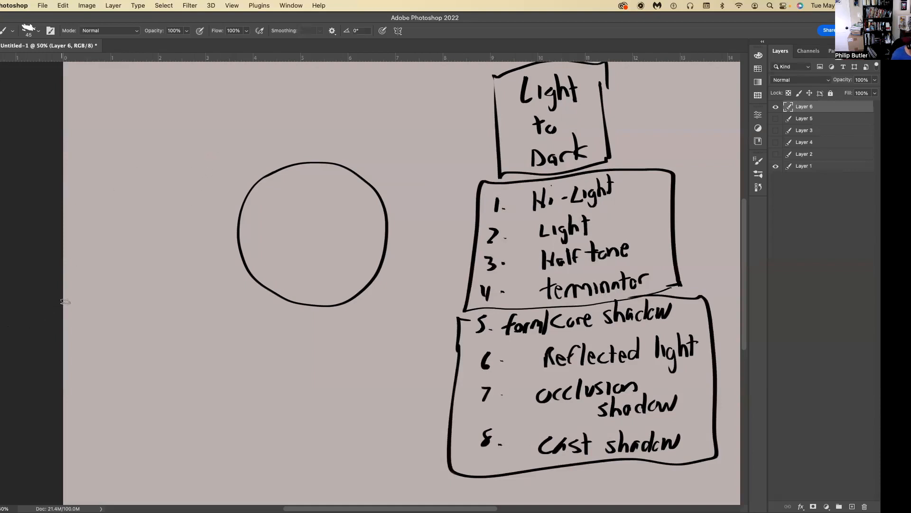
Choose a dark gray foreground color and fill a new layer directly beneath the line drawing layer with it.
left_click(1, 327)
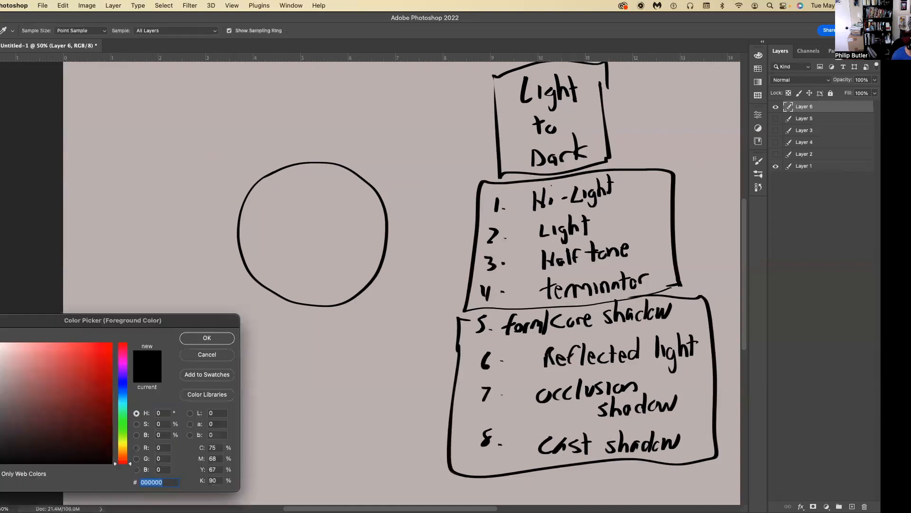
left_click(202, 338)
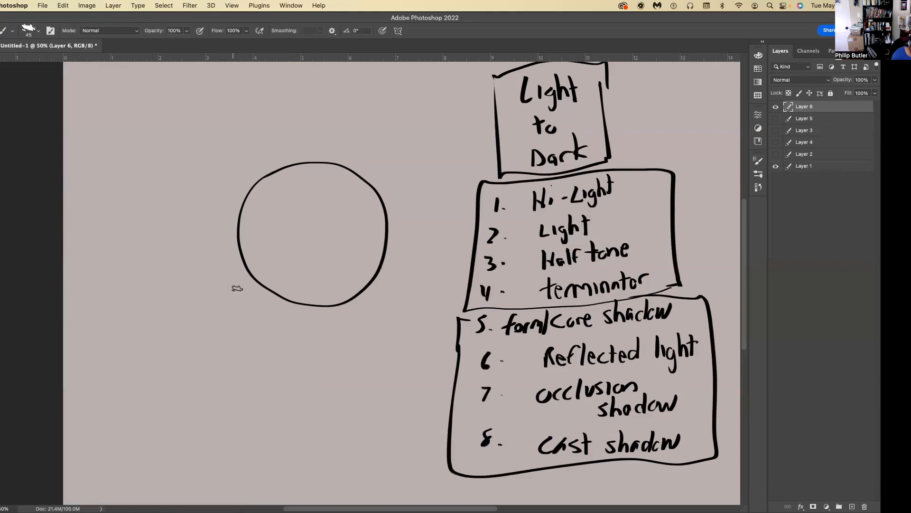
left_click(826, 122)
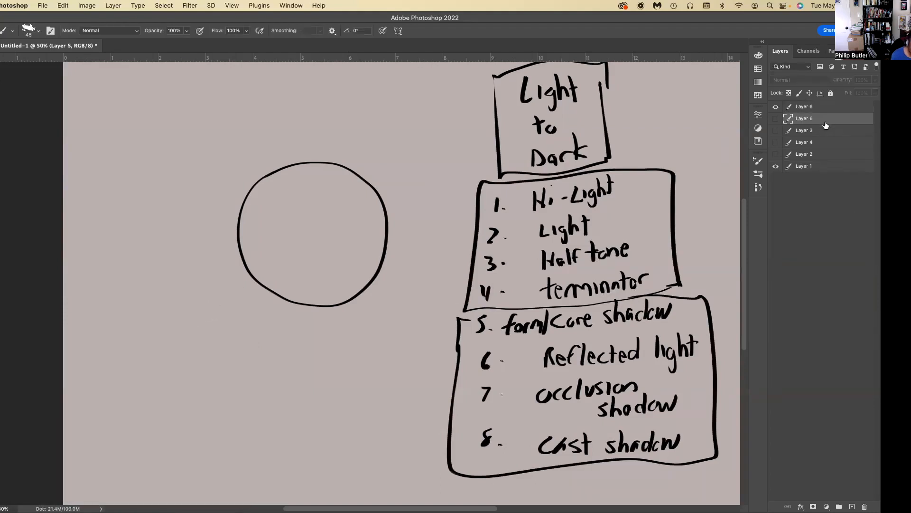
left_click(852, 507)
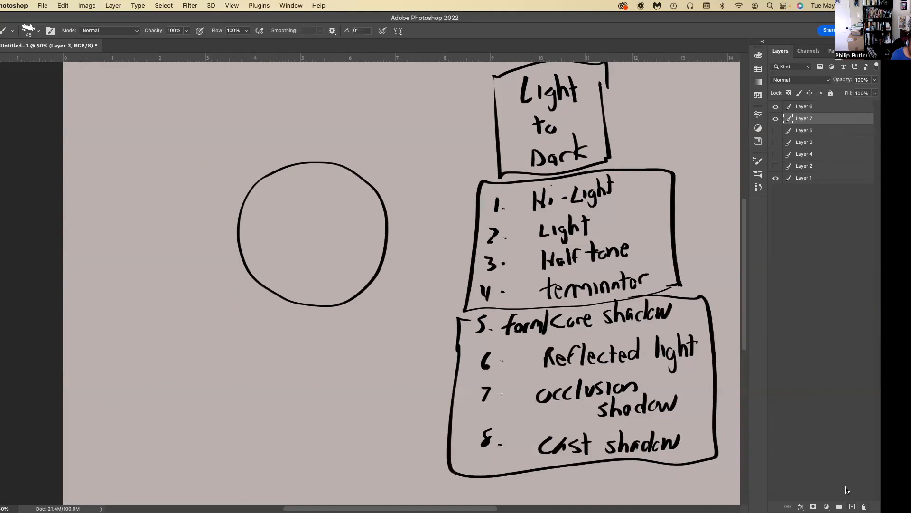
key("g")
left_click(207, 289)
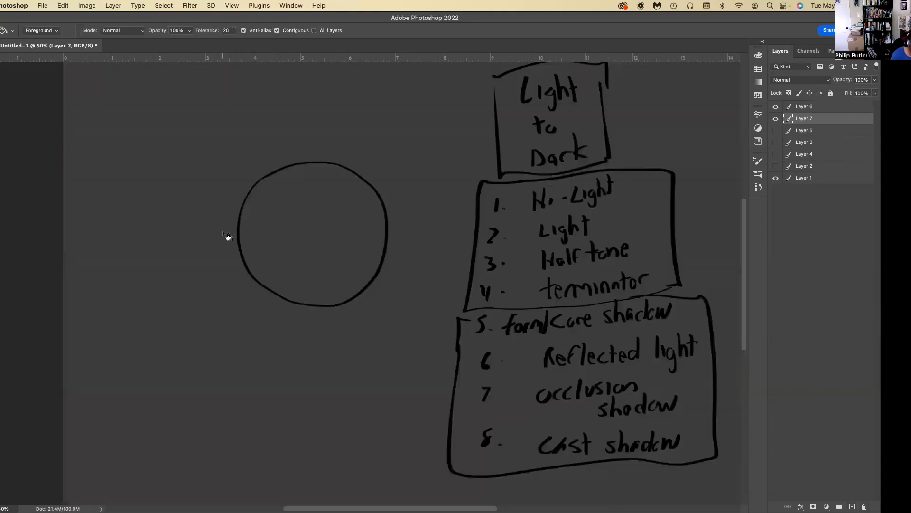
On Layer 6, brush a curved shadow boundary inside the circle using dark gray 212121.
left_click(822, 111)
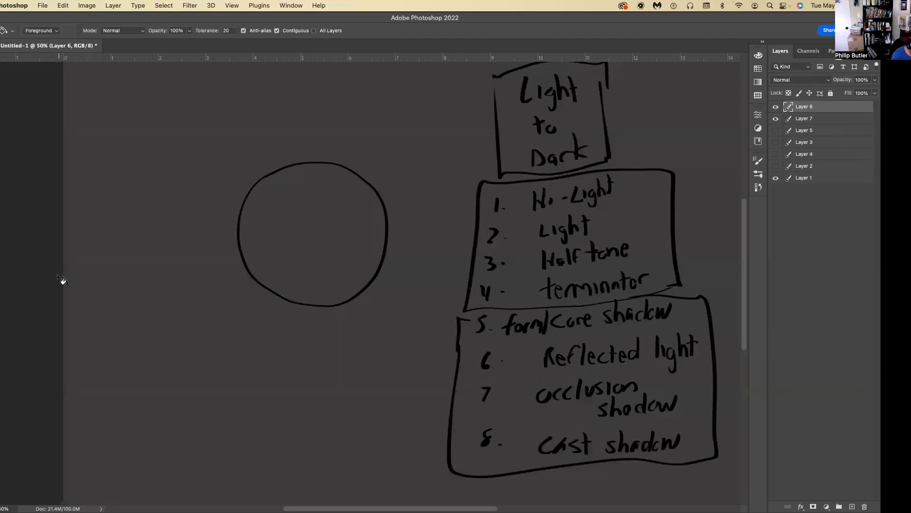
key("b")
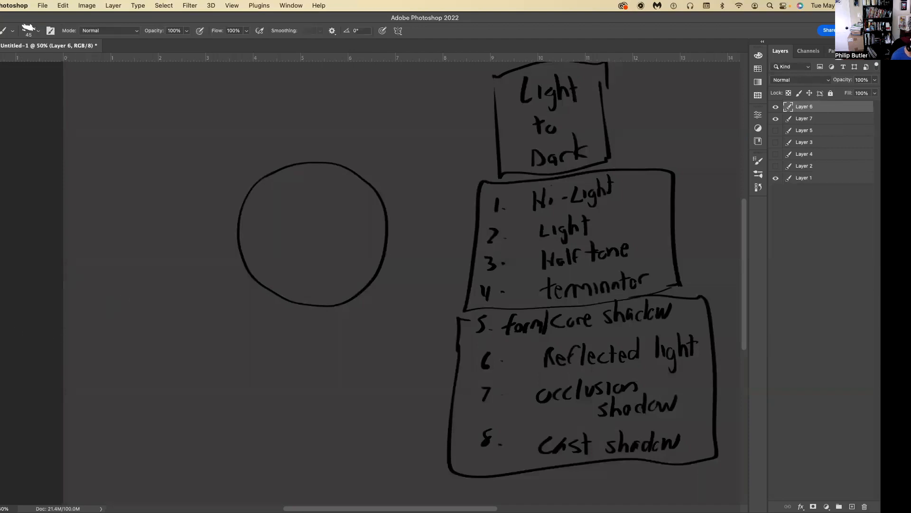
left_click(1, 375)
left_click_drag(2, 386, 1, 448)
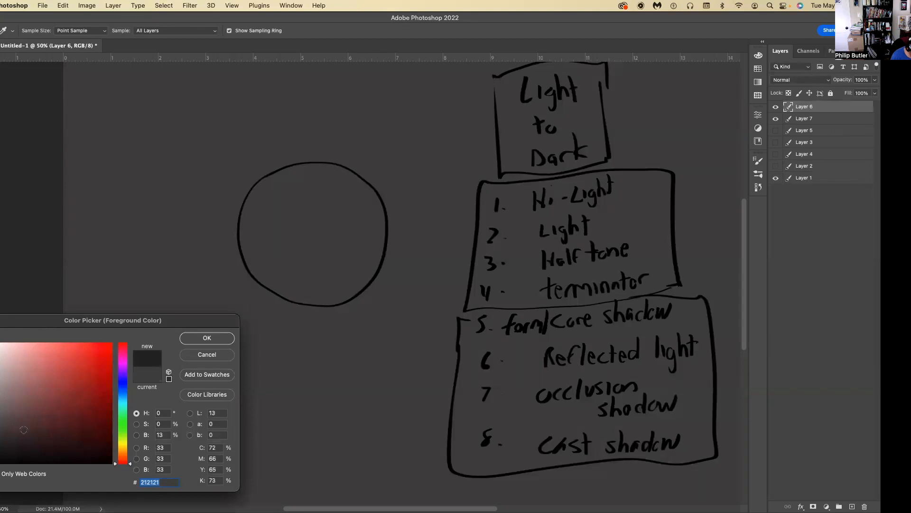
left_click(194, 339)
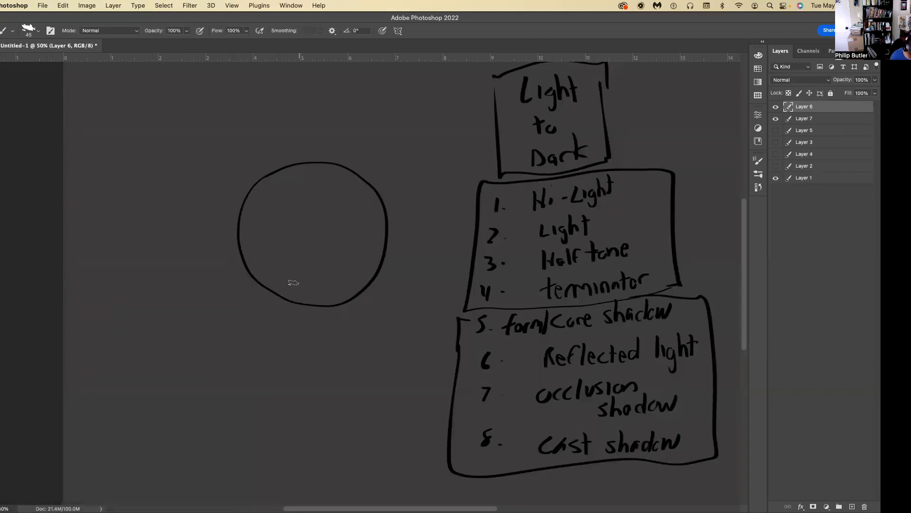
mouse_move(302, 301)
left_mouse_down()
mouse_move(344, 265)
mouse_move(316, 190)
mouse_move(254, 189)
mouse_move(269, 289)
left_mouse_up()
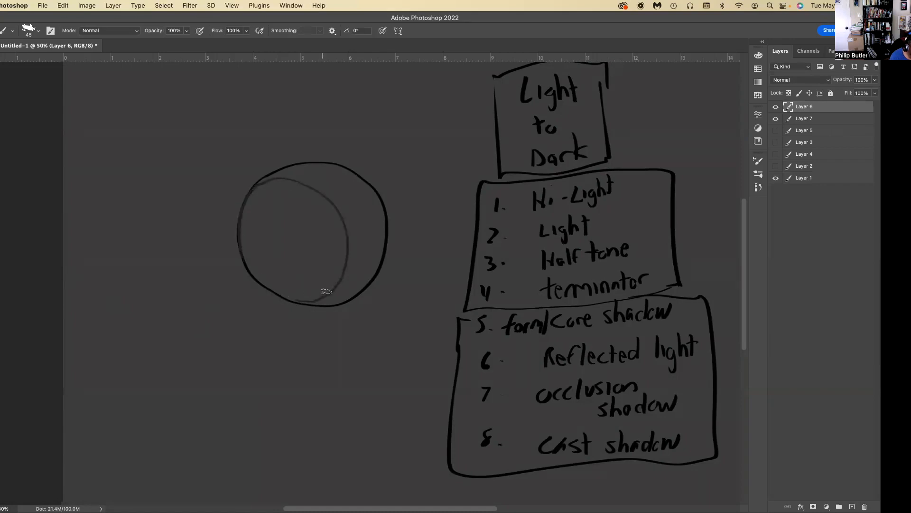
Lasso the sphere's shadow side along the boundary curve, fill it with 212121, and deselect.
key("l")
left_click_drag(237, 236, 276, 295)
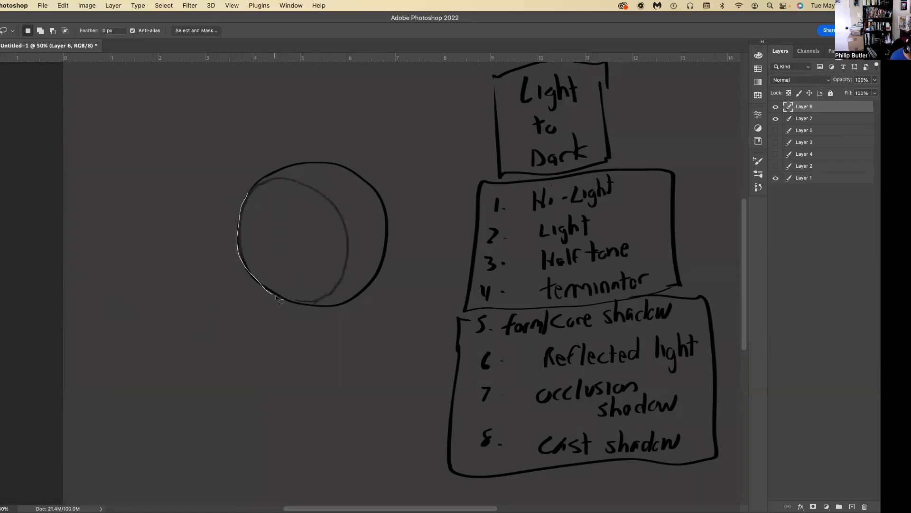
left_click_drag(337, 288, 347, 235)
left_click_drag(245, 196, 248, 191)
key("g")
left_click(284, 214)
key("l")
key("ctrl+d")
Lasso a flat elliptical cast shadow beneath the sphere, extending away to its left, fill it with 212121, and deselect.
mouse_move(328, 308)
left_mouse_down()
mouse_move(332, 316)
mouse_move(279, 332)
mouse_move(185, 309)
mouse_move(176, 332)
mouse_move(346, 327)
mouse_move(328, 307)
left_mouse_up()
key("ctrl+d")
key("g")
left_click(261, 310)
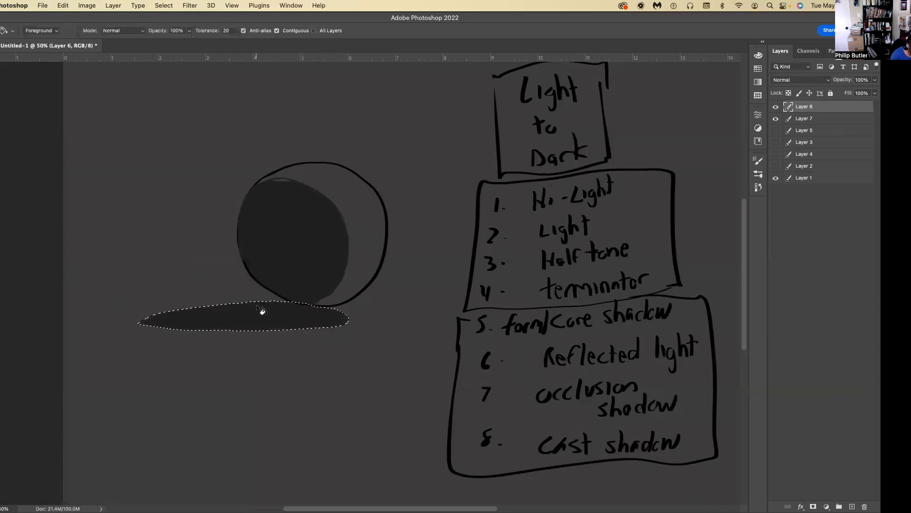
key("l")
key("ctrl+d")
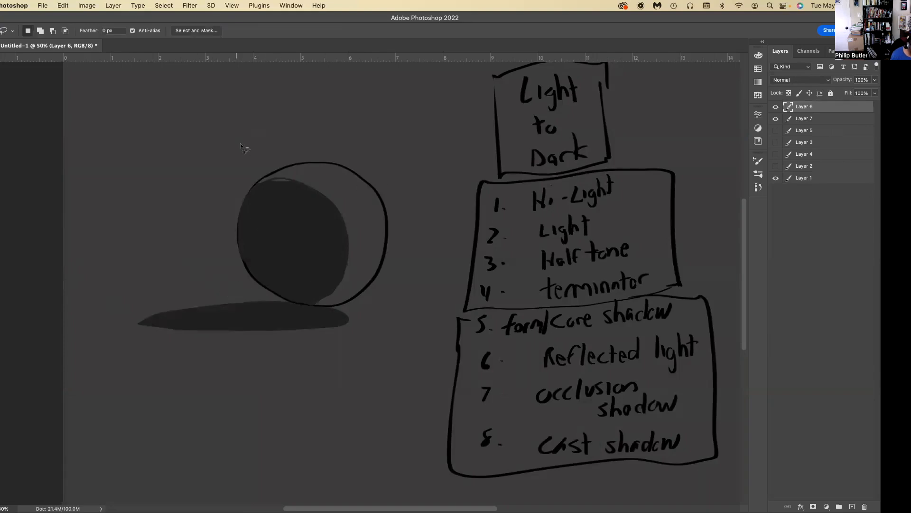
Brush over the edge of the sphere's shadow side to clean up the gaps along the boundary.
key("b")
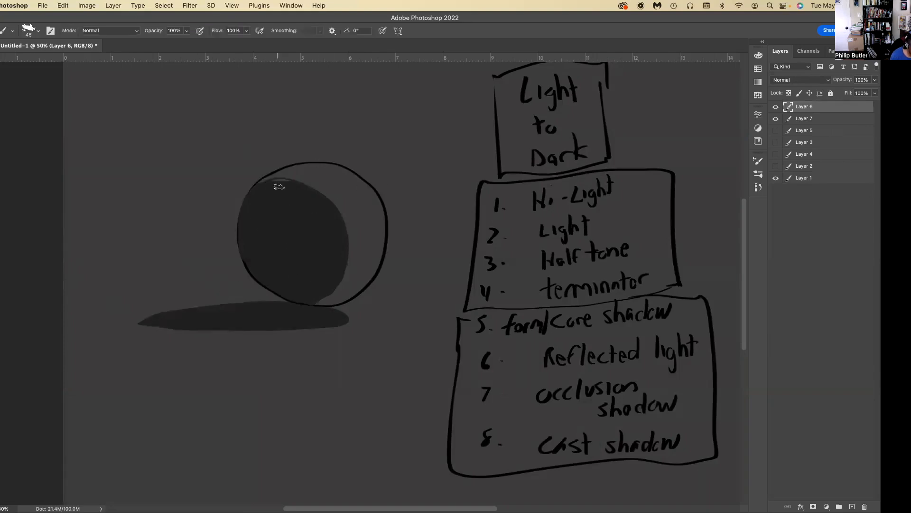
mouse_move(327, 291)
left_mouse_down()
mouse_move(321, 299)
mouse_move(344, 274)
mouse_move(311, 187)
mouse_move(259, 192)
mouse_move(345, 230)
mouse_move(318, 300)
mouse_move(347, 253)
mouse_move(298, 178)
mouse_move(252, 203)
left_mouse_up()
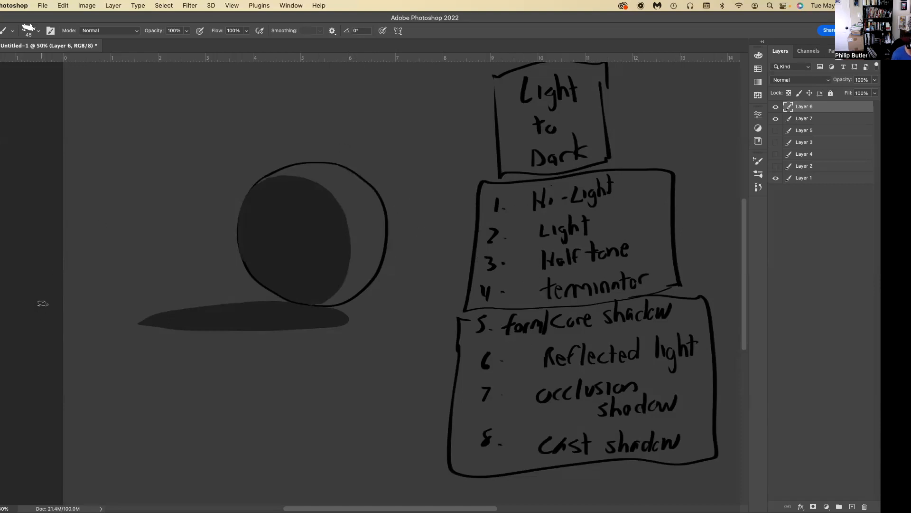
Add yellow check marks beside Hi-Light, Light, Half tone, Reflected light and Cast shadow, undoing one misplaced stroke.
mouse_move(534, 193)
left_mouse_down()
mouse_move(518, 197)
mouse_move(648, 174)
left_mouse_up()
key("super+z")
left_click_drag(613, 225, 649, 204)
left_click_drag(635, 241, 670, 223)
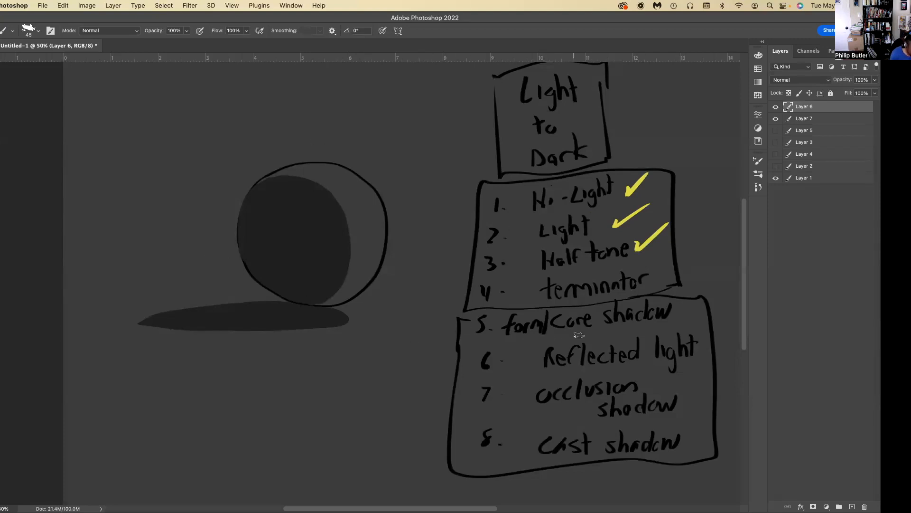
left_click_drag(702, 350, 714, 334)
left_click_drag(700, 438, 709, 424)
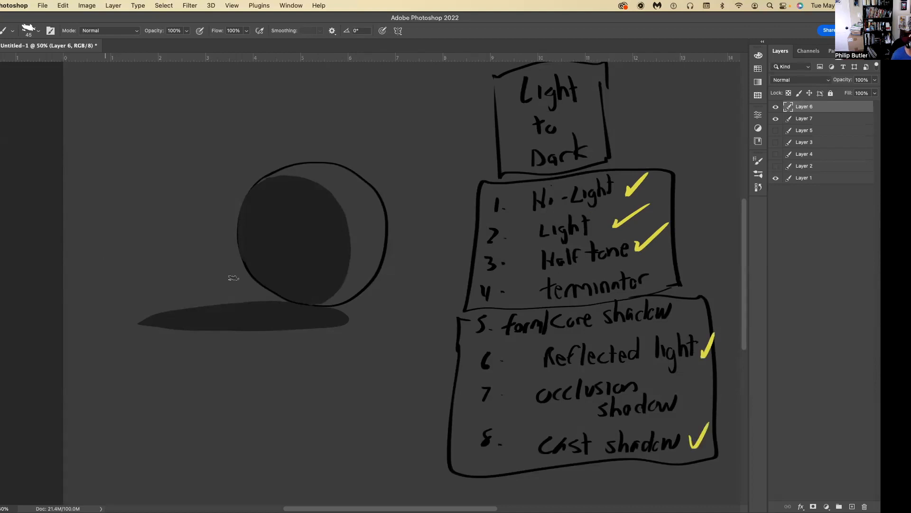
Lasso a crescent along the sphere's lit right edge, fill it with mid gray 8e8e8e, and deselect.
key("l")
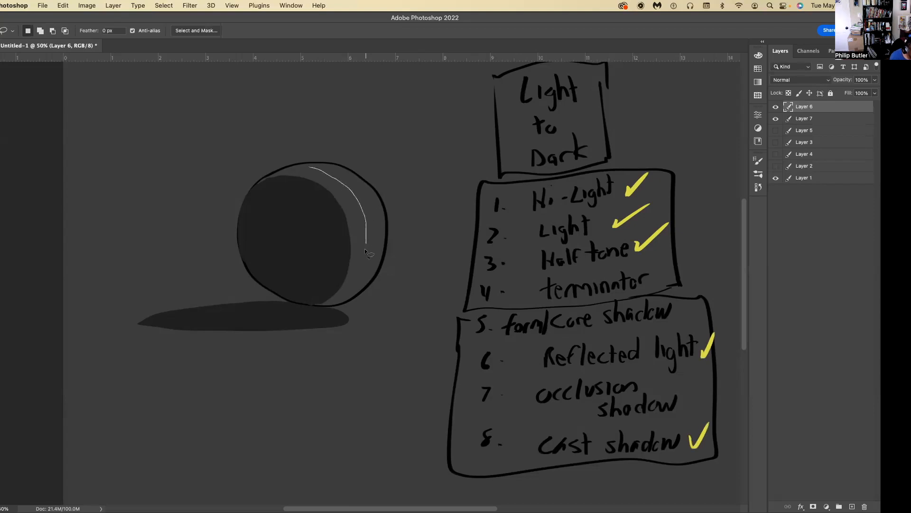
mouse_move(347, 295)
left_mouse_down()
mouse_move(375, 284)
mouse_move(390, 231)
mouse_move(350, 170)
mouse_move(312, 166)
left_mouse_up()
left_click(1, 323)
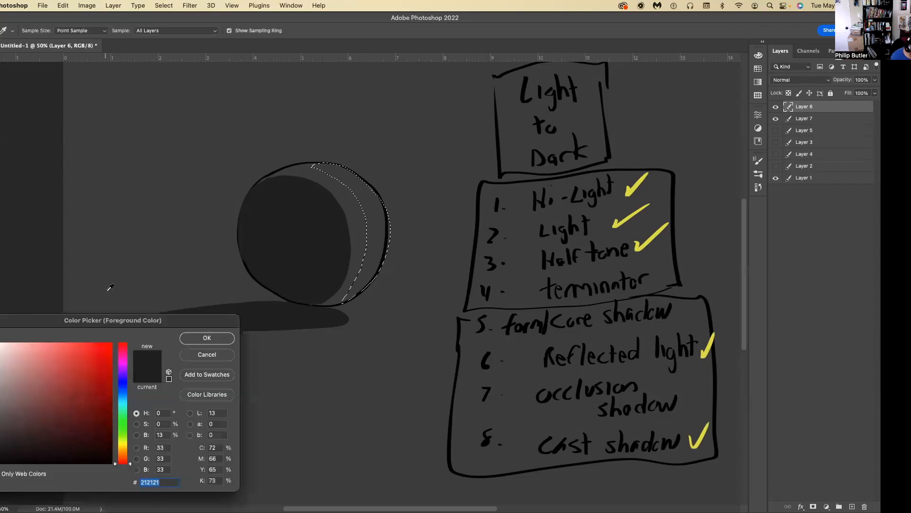
left_click(345, 135)
left_click_drag(0, 430, 0, 395)
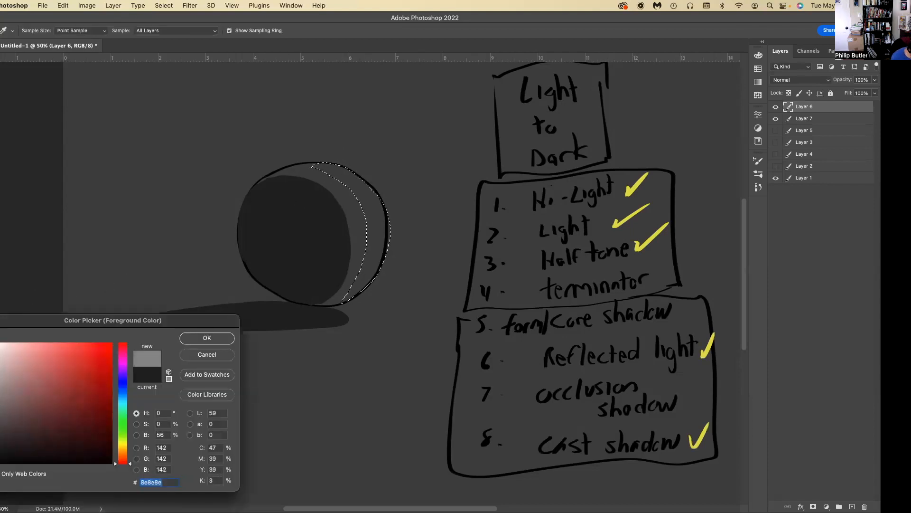
left_click(197, 339)
key("g")
left_click(378, 204)
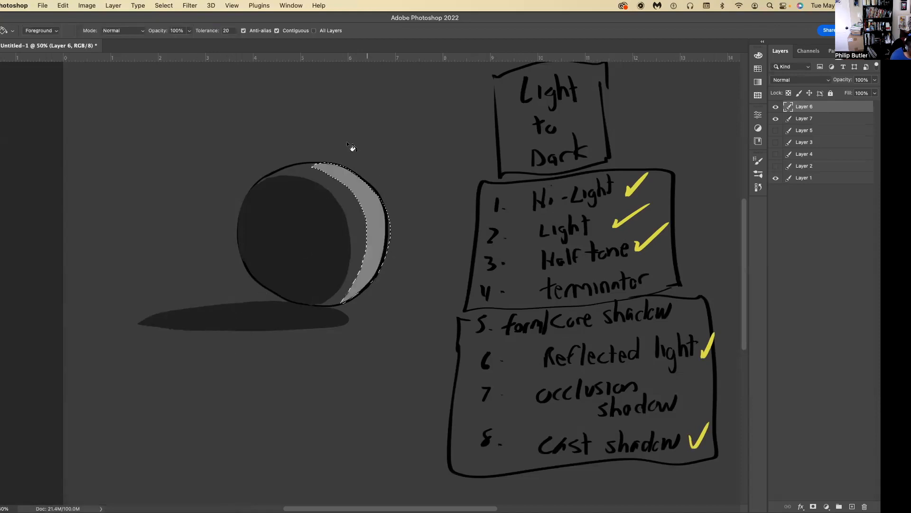
key("l")
key("super+d")
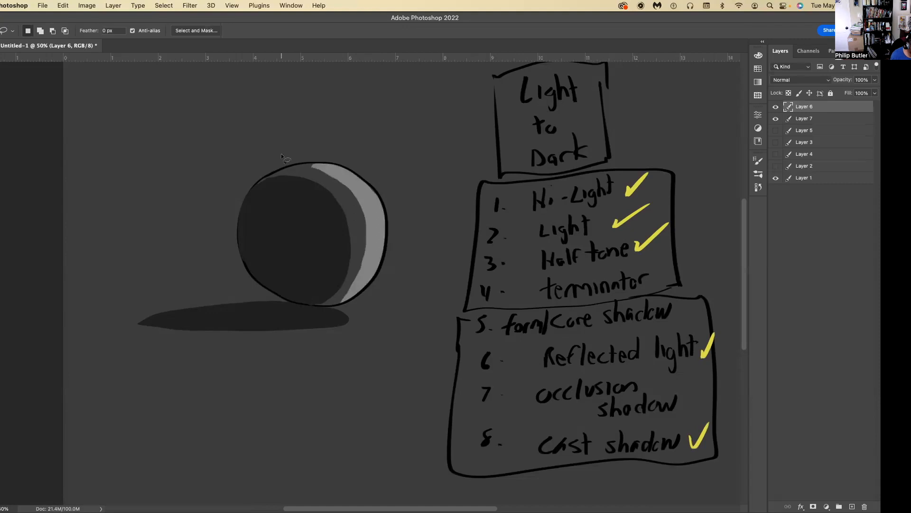
Set the foreground color to light gray cdcdcd.
left_click(1, 328)
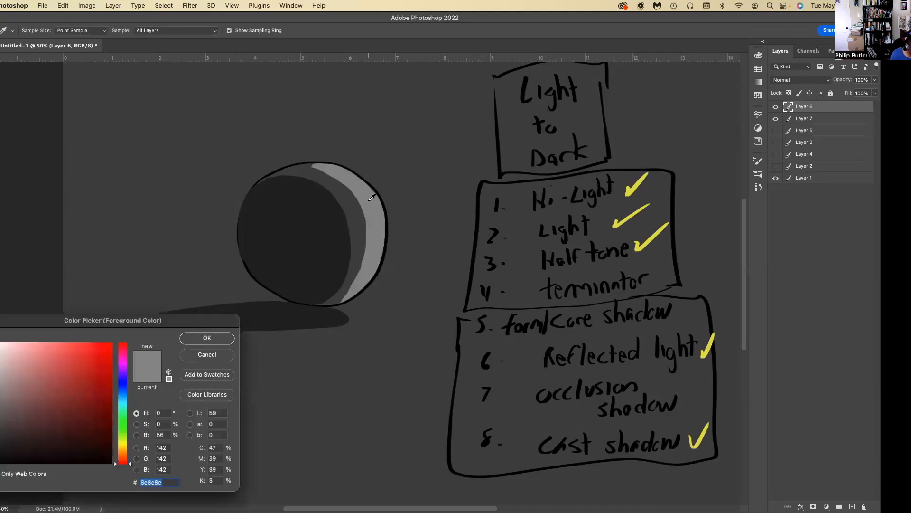
type("cdcdcd")
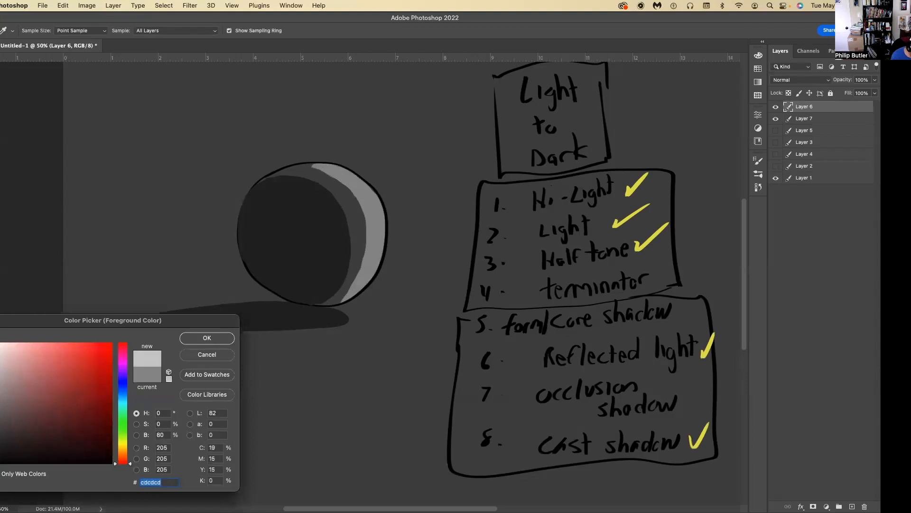
left_click(192, 338)
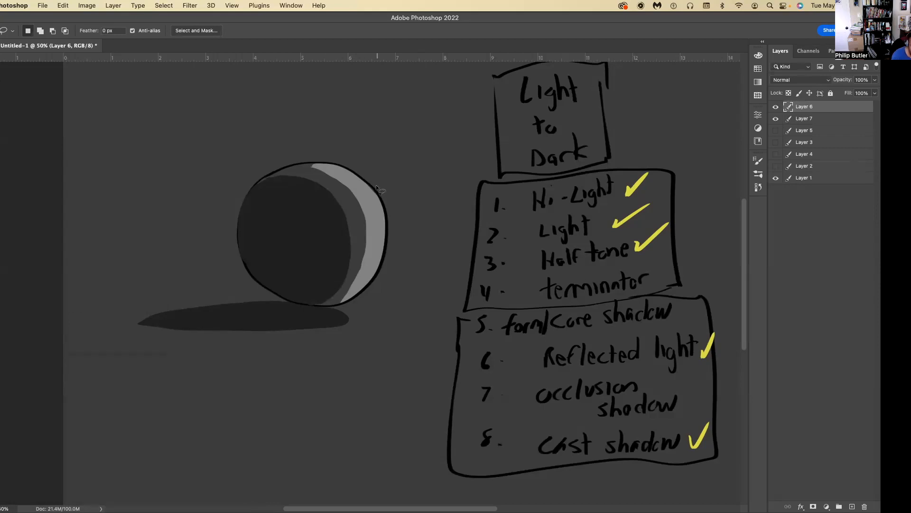
Lasso a small highlight near the upper right edge of the sphere, fill it with light gray dedede, and deselect.
mouse_move(369, 192)
left_mouse_down()
mouse_move(381, 221)
mouse_move(384, 204)
mouse_move(370, 192)
left_mouse_up()
left_click(1, 354)
left_click_drag(0, 366, 1, 358)
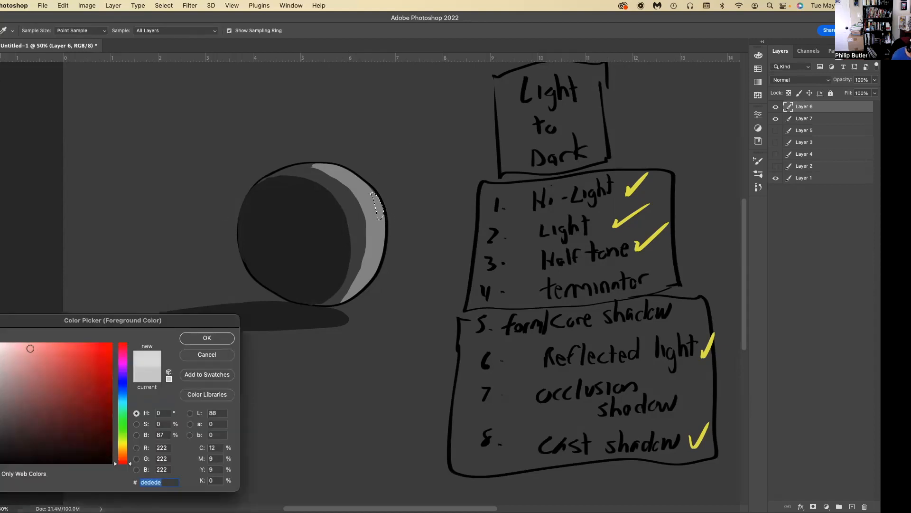
left_click(205, 340)
left_click(379, 207)
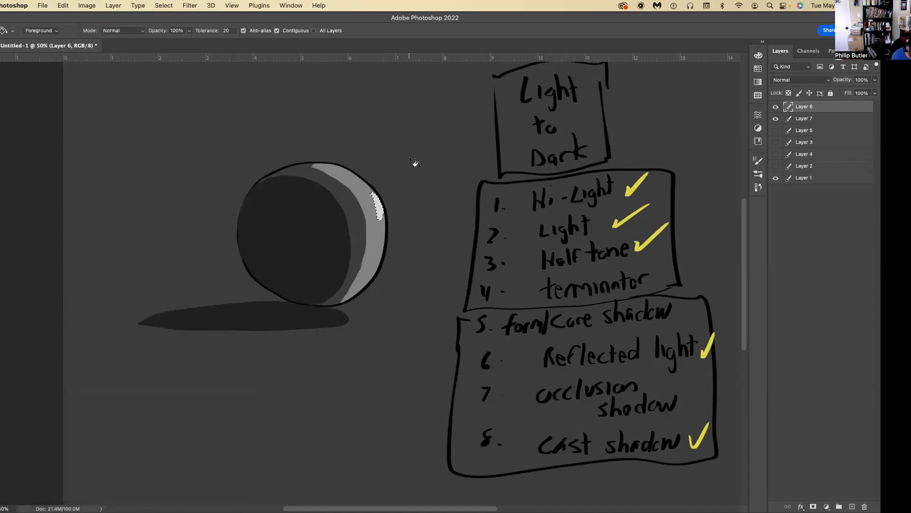
key("l")
key("ctrl+d")
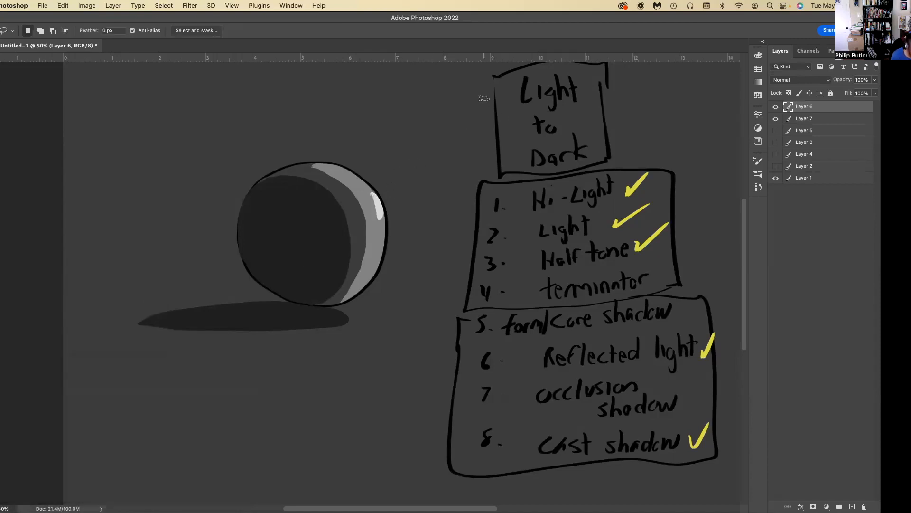
Brush a light bulb up and to the right of the sphere, with three arrows showing the light directions.
key("b")
mouse_move(484, 120)
left_mouse_down()
mouse_move(479, 113)
mouse_move(487, 122)
mouse_move(470, 124)
mouse_move(481, 109)
mouse_move(477, 158)
mouse_move(443, 151)
mouse_move(452, 151)
mouse_move(423, 119)
mouse_move(476, 122)
mouse_move(484, 102)
left_mouse_up()
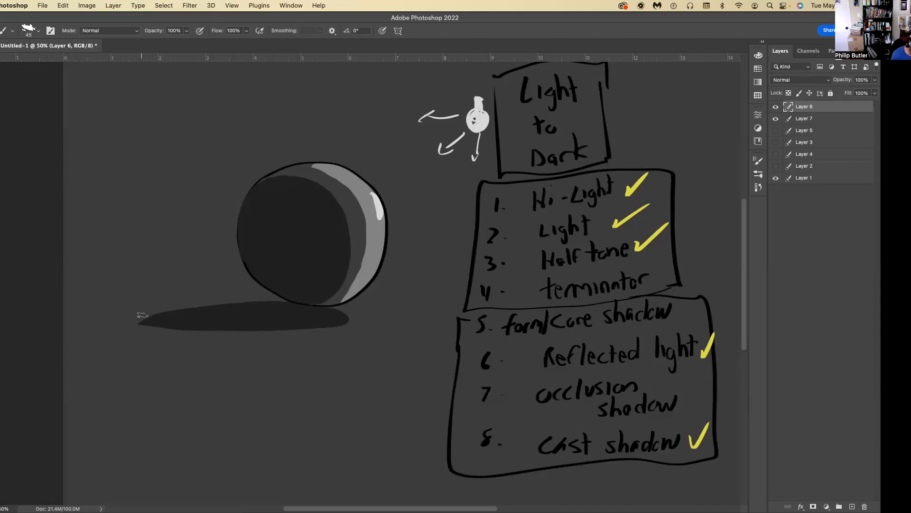
On Layer 6, lasso a wide elliptical ground area around the sphere's cast shadow, leaving the dark shadow shape out of the selection.
key("l")
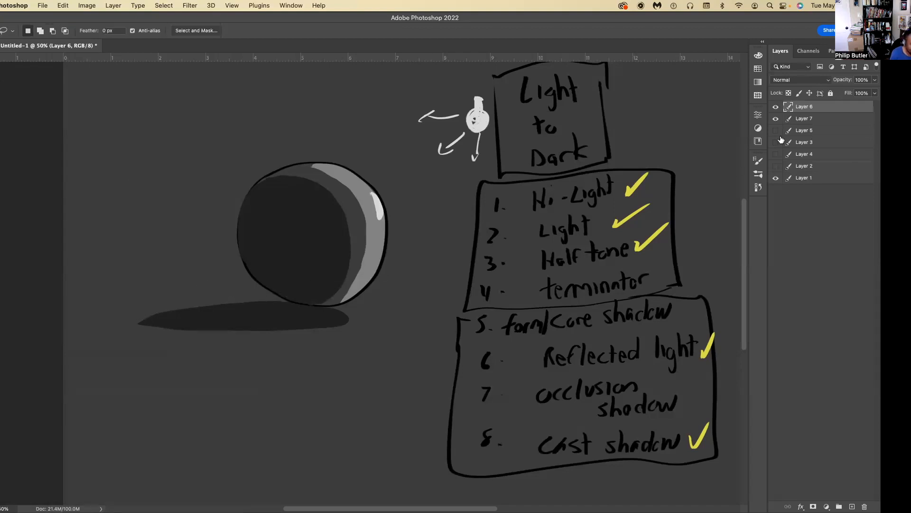
left_click(776, 119)
left_click(775, 119)
left_click(811, 119)
left_click(814, 107)
mouse_move(276, 297)
left_mouse_down()
mouse_move(135, 308)
mouse_move(67, 337)
mouse_move(83, 355)
mouse_move(275, 361)
mouse_move(375, 349)
mouse_move(394, 329)
mouse_move(340, 306)
mouse_move(350, 320)
mouse_move(230, 332)
mouse_move(147, 329)
mouse_move(145, 319)
mouse_move(286, 299)
left_mouse_up()
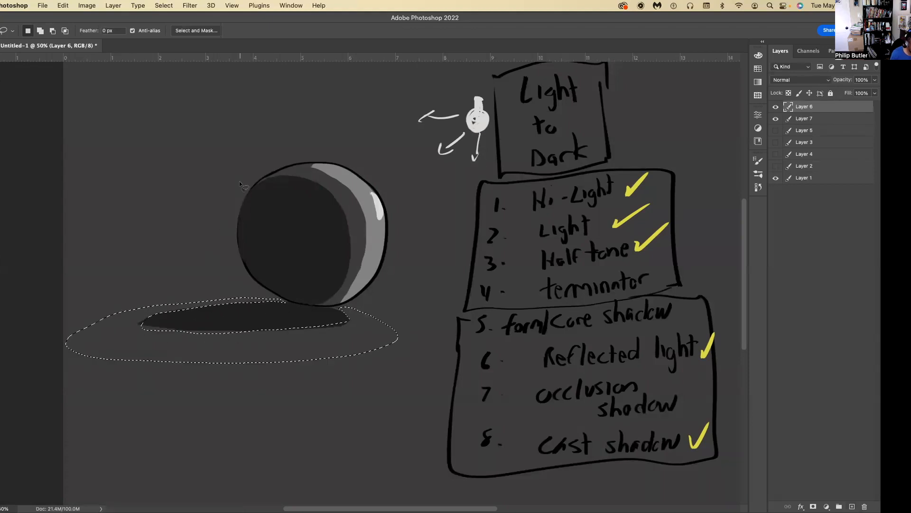
Sample the sphere's light gray, darken it to a medium gray, fill the ground selection with it, and deselect.
key("i")
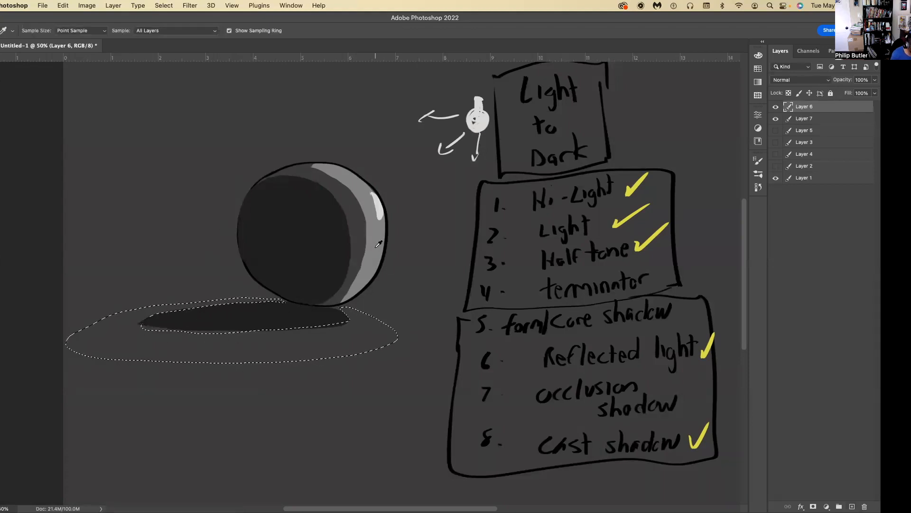
left_click(1, 327)
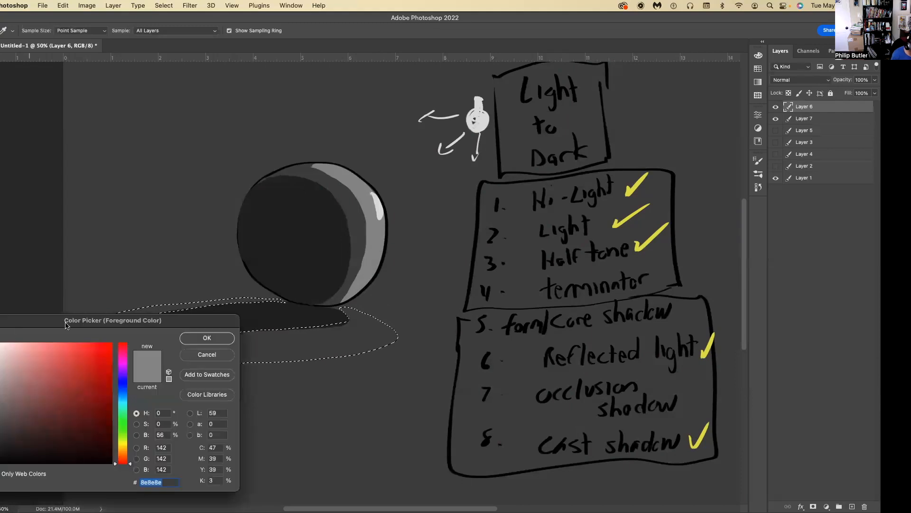
left_click(1, 408)
left_click(198, 338)
key("g")
left_click(200, 355)
key("l")
key("ctrl+d")
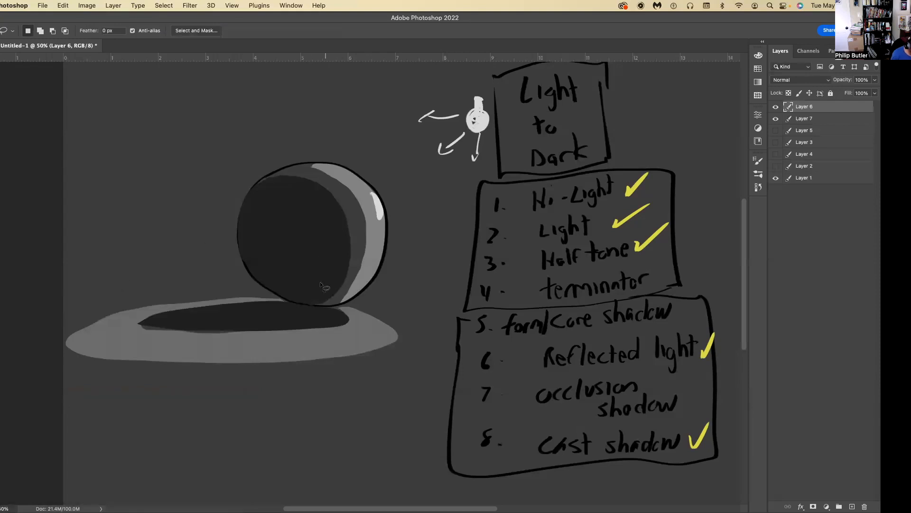
Brush dark gray along the lower edge of the cast shadow to extend it over the lighter ground.
key("b")
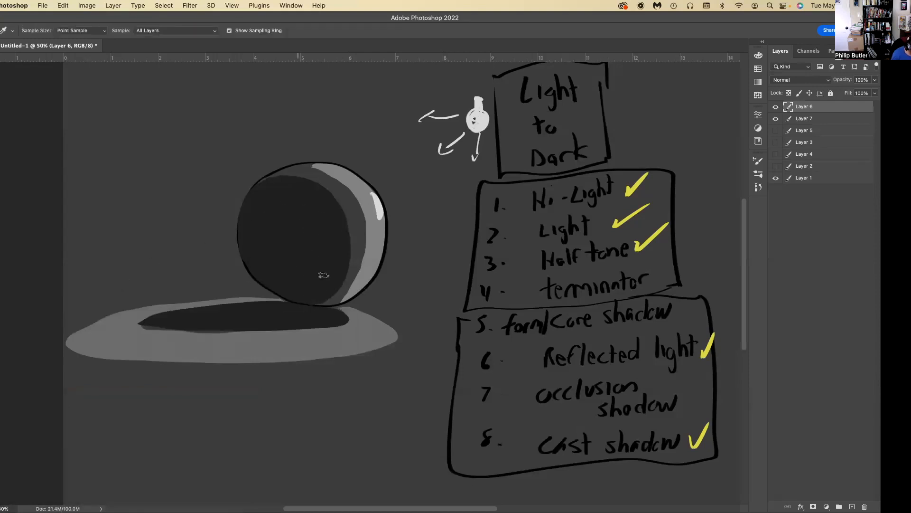
mouse_move(340, 323)
left_mouse_down()
mouse_move(267, 335)
mouse_move(306, 327)
mouse_move(155, 328)
mouse_move(309, 328)
left_mouse_up()
mouse_move(248, 334)
left_mouse_down()
mouse_move(158, 334)
mouse_move(284, 332)
mouse_move(165, 331)
left_mouse_up()
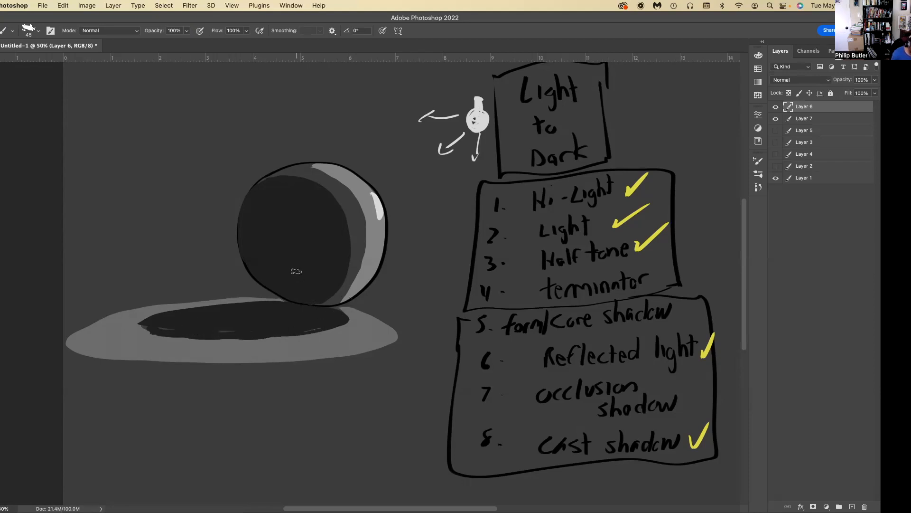
Sample the half-tone gray and brush it with an 80 px tip along the right edge of the sphere's dark core.
key("i")
left_click(360, 216)
key("b")
left_click_drag(353, 236, 336, 287)
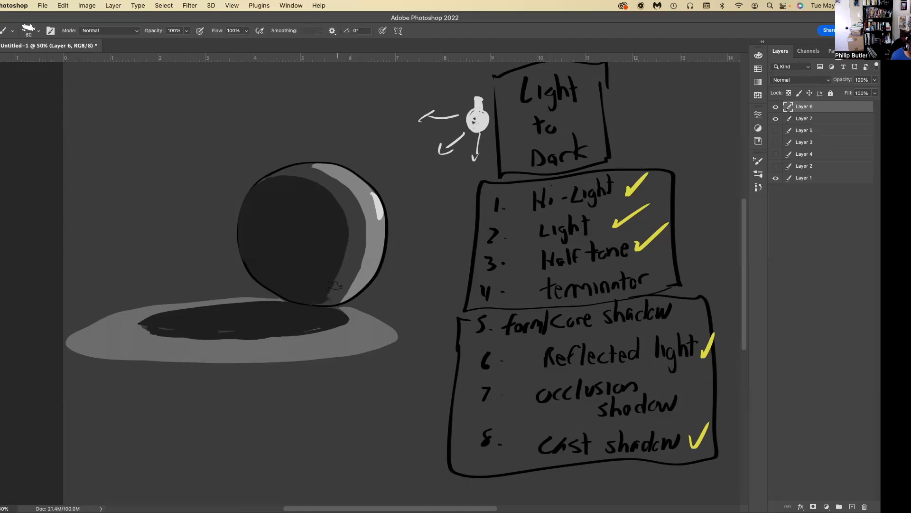
Enable Transfer for the brush and soften the edge between the sphere's dark core and the half tone.
key("F5")
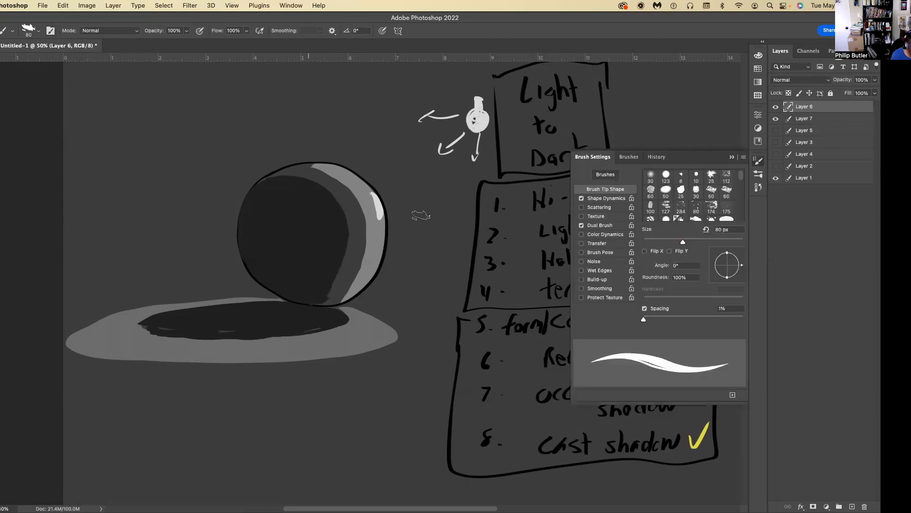
left_click(582, 243)
left_click(735, 159)
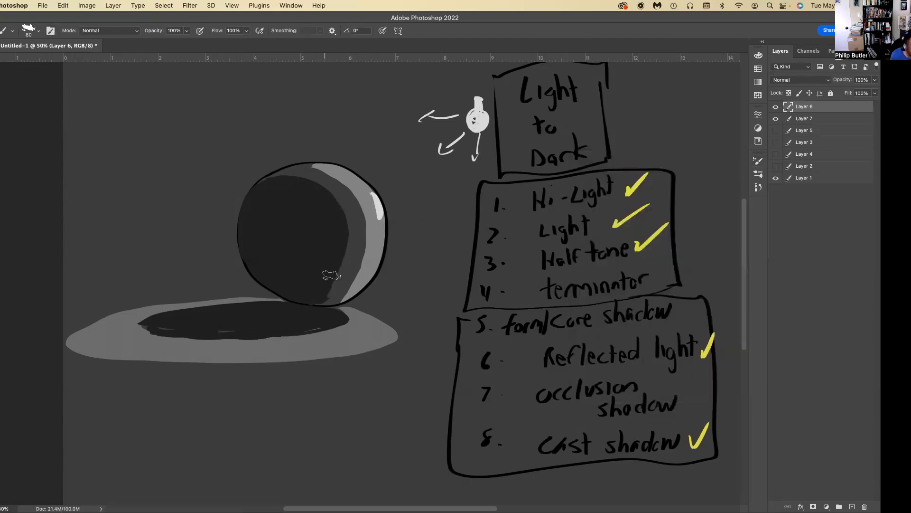
mouse_move(341, 268)
left_mouse_down()
mouse_move(347, 229)
mouse_move(329, 201)
mouse_move(340, 255)
mouse_move(331, 301)
mouse_move(334, 276)
left_mouse_up()
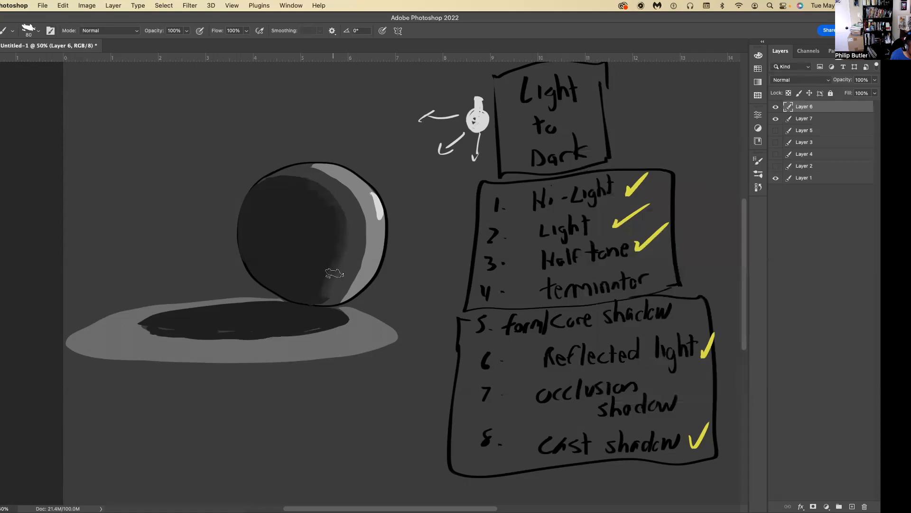
mouse_move(350, 234)
left_mouse_down()
mouse_move(323, 184)
mouse_move(336, 196)
mouse_move(299, 181)
mouse_move(270, 181)
mouse_move(345, 191)
left_mouse_up()
left_click(339, 213, "alt")
mouse_move(344, 240)
left_mouse_down()
mouse_move(318, 297)
mouse_move(305, 302)
mouse_move(310, 294)
left_mouse_up()
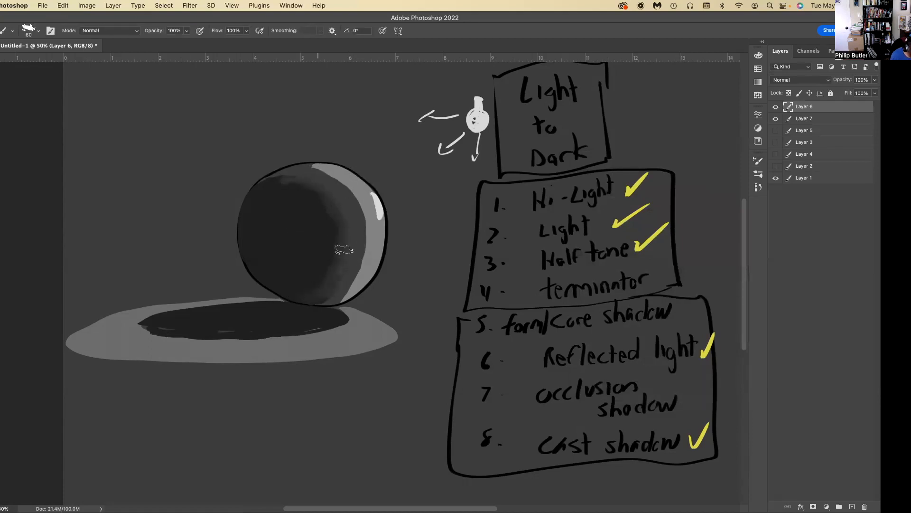
Sample in-between grays at the terminator and blend the core shadow's edge up and across the top of the sphere.
key("alt")
left_click(327, 285, "alt")
left_click(324, 232, "alt")
mouse_move(318, 196)
left_mouse_down()
mouse_move(330, 247)
mouse_move(340, 223)
mouse_move(346, 232)
mouse_move(339, 255)
mouse_move(317, 190)
mouse_move(328, 212)
mouse_move(274, 190)
mouse_move(300, 187)
mouse_move(280, 195)
left_mouse_up()
left_click(346, 234, "alt")
key("alt")
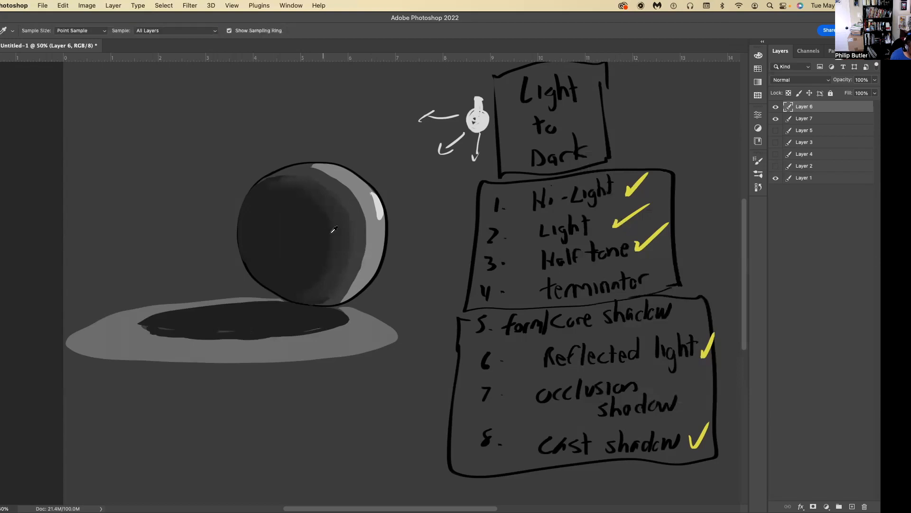
left_click(335, 210, "alt")
mouse_move(309, 179)
left_mouse_down()
mouse_move(270, 185)
mouse_move(312, 185)
mouse_move(282, 176)
left_mouse_up()
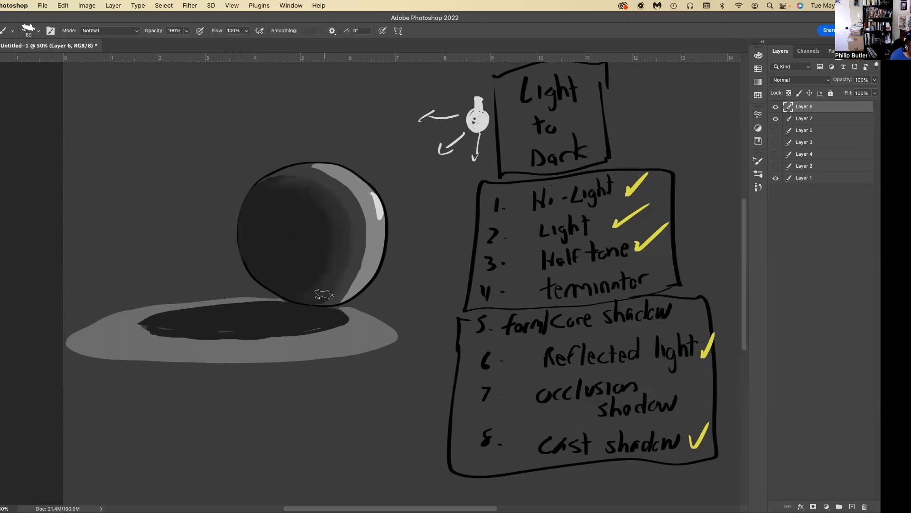
Brush the boundary between the half tone and the light crescent to blend them down the sphere's right side.
left_click(358, 217, "alt")
left_click(365, 231, "alt")
left_click_drag(358, 267, 341, 294)
left_click_drag(364, 243, 359, 263)
left_click_drag(360, 212, 366, 249)
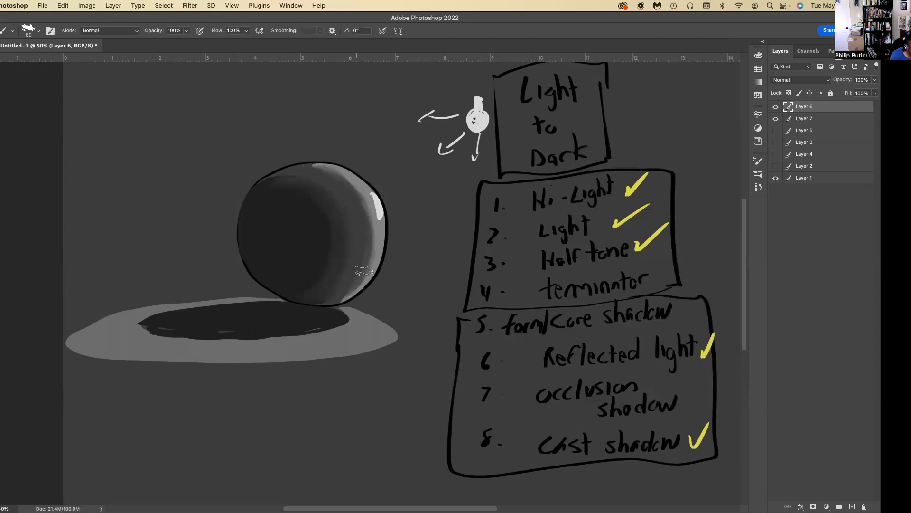
Sample neighboring grays and blend the light crescent into the half tone across the sphere's upper right and top edge.
left_click(362, 185, "alt")
key("alt")
left_click(355, 265, "alt")
left_click(355, 190, "alt")
key("alt")
left_click(350, 195, "alt")
left_click_drag(363, 211, 319, 170)
left_click(352, 185, "alt")
mouse_move(328, 172)
left_mouse_down()
mouse_move(301, 165)
mouse_move(357, 185)
mouse_move(287, 164)
left_mouse_up()
left_click(347, 191, "alt")
left_click_drag(349, 181, 311, 169)
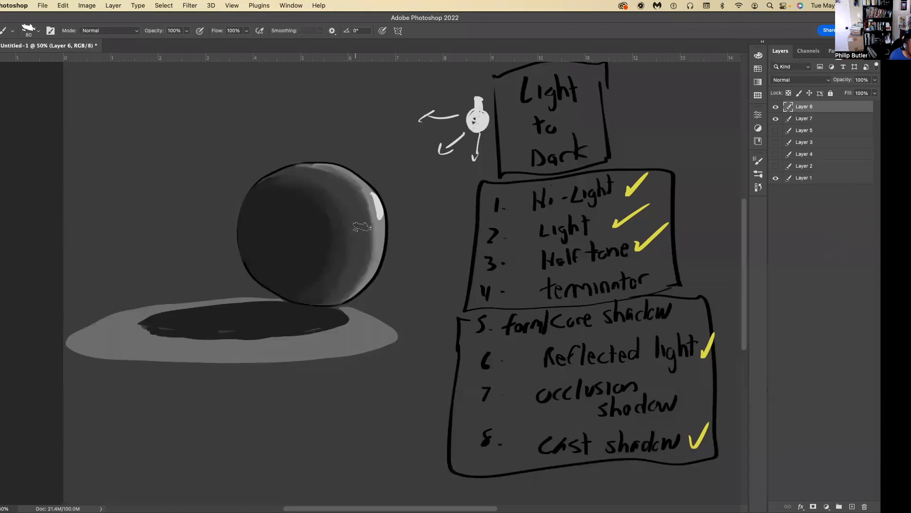
Resample the half-tone grays and smooth the band beside the light crescent toward the sphere's lower right.
left_click(365, 188, "alt")
key("alt")
key("alt")
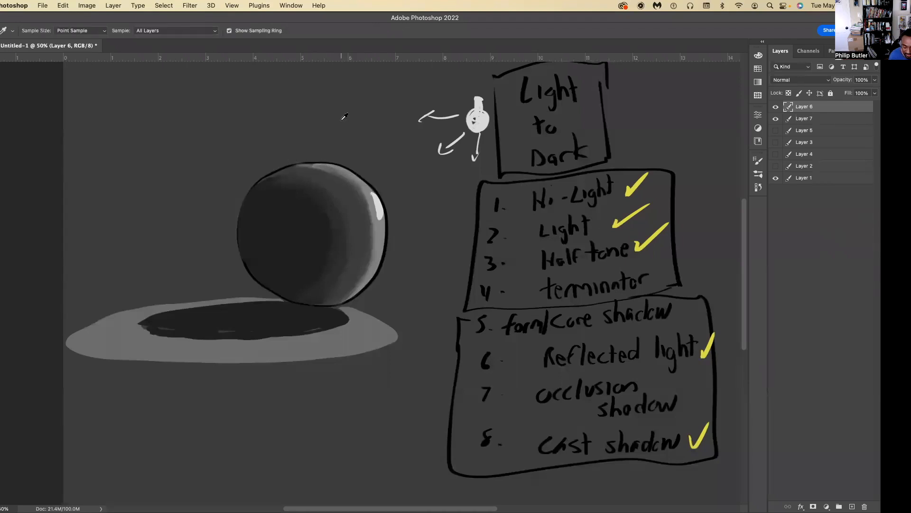
left_click(358, 242, "alt")
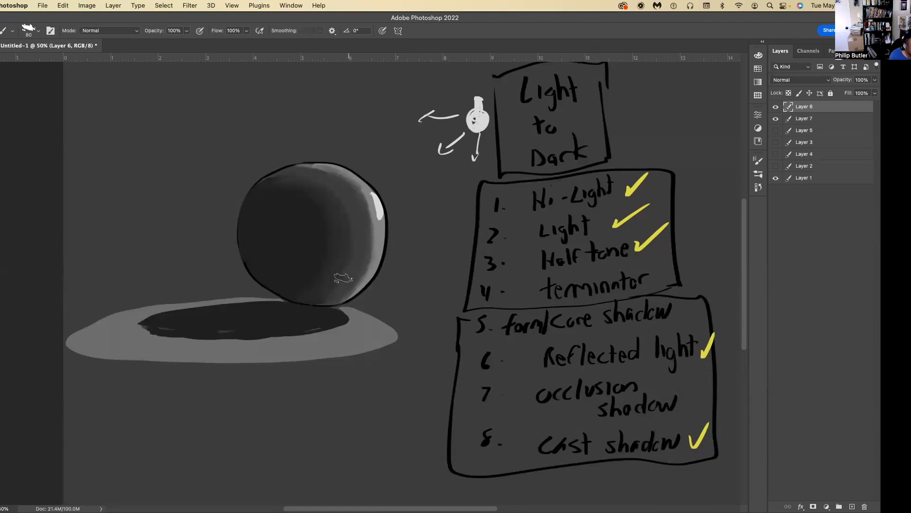
Soften the highlight's inner edge into the surrounding light area with sampled light grays.
key("i")
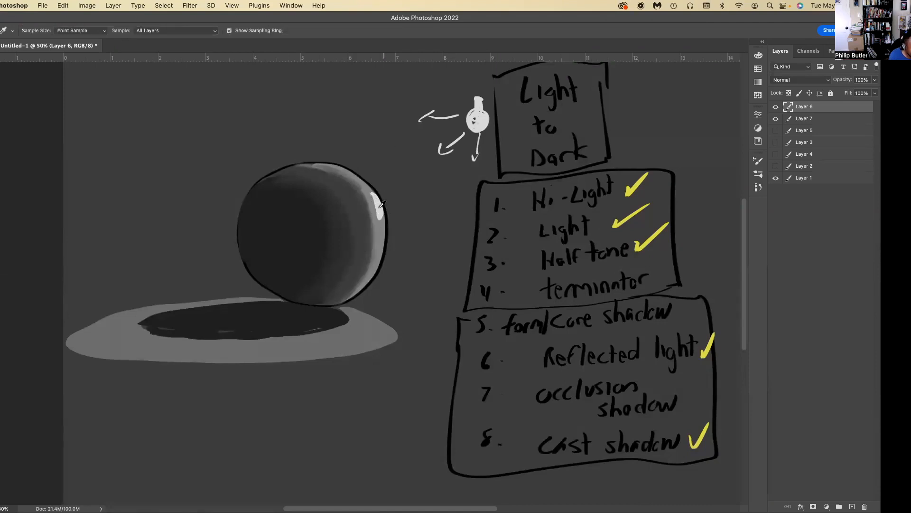
key("b")
left_click_drag(371, 202, 376, 219)
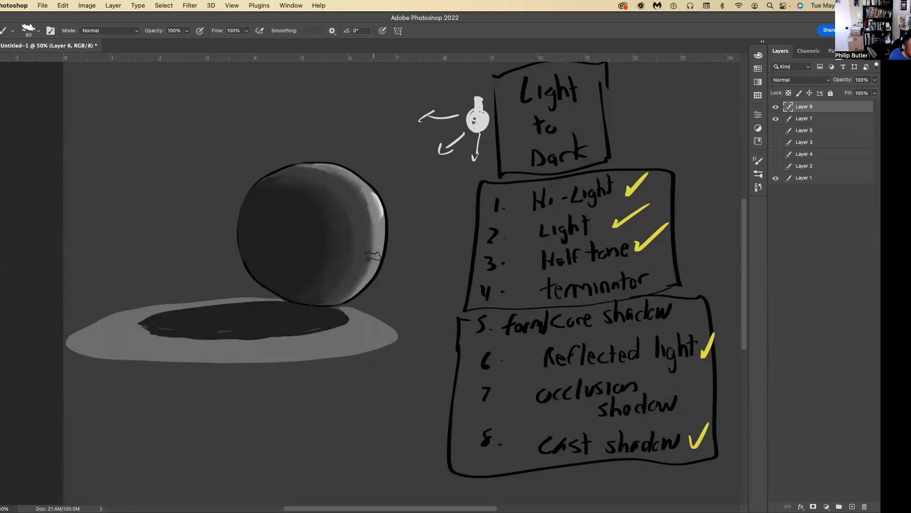
key("i")
key("b")
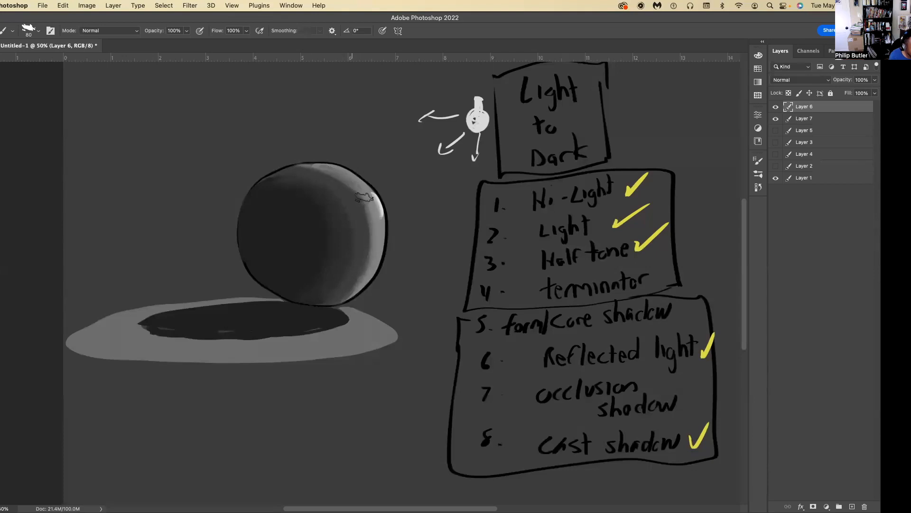
Blend the half tone further into the light area, from the sphere's upper right down to its lower edge.
left_click(350, 219, "alt")
left_click(350, 180, "alt")
left_click_drag(365, 229, 348, 288)
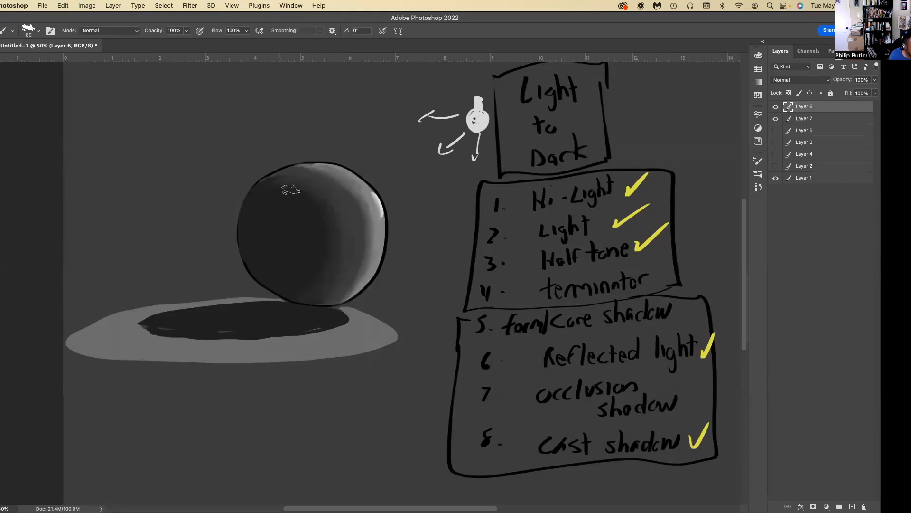
key("i")
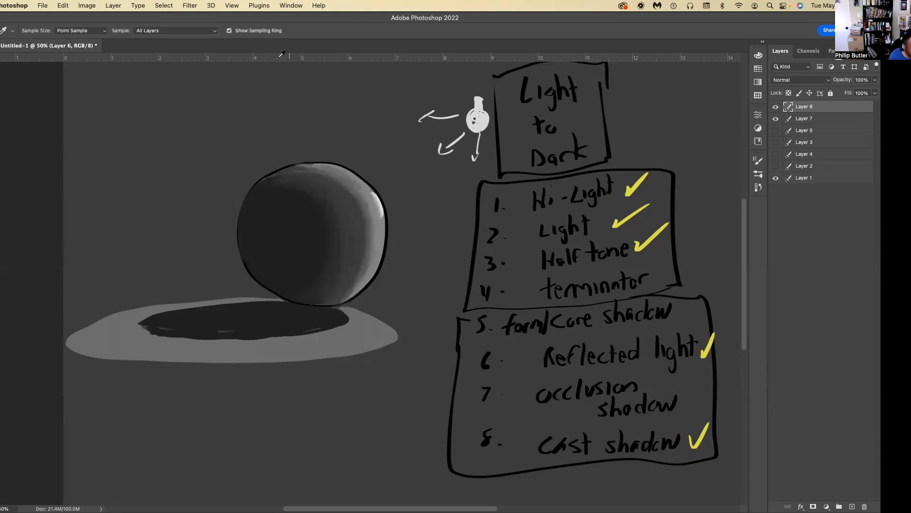
key("b")
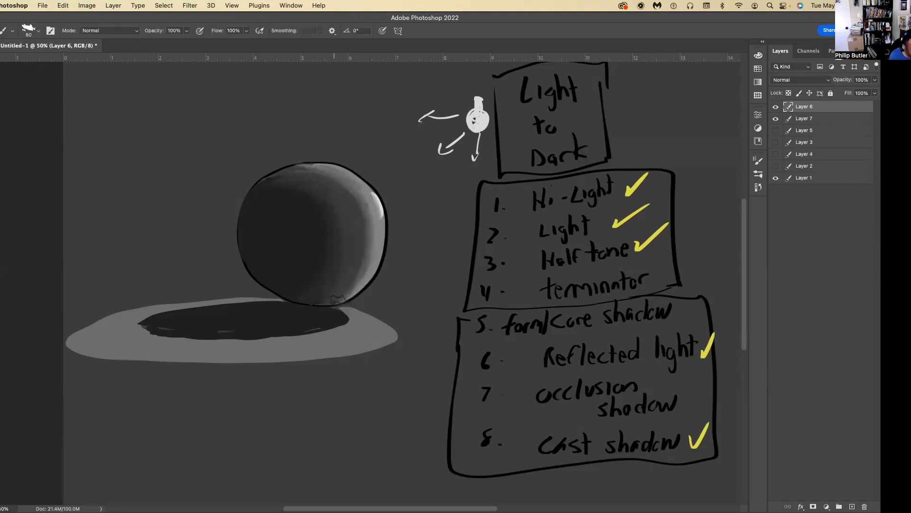
left_click(343, 276, "alt")
Sample the dark core gray, enlarge the brush to 125 px, and smooth the core shadow into the half tone.
key("i")
left_click(301, 249, "alt")
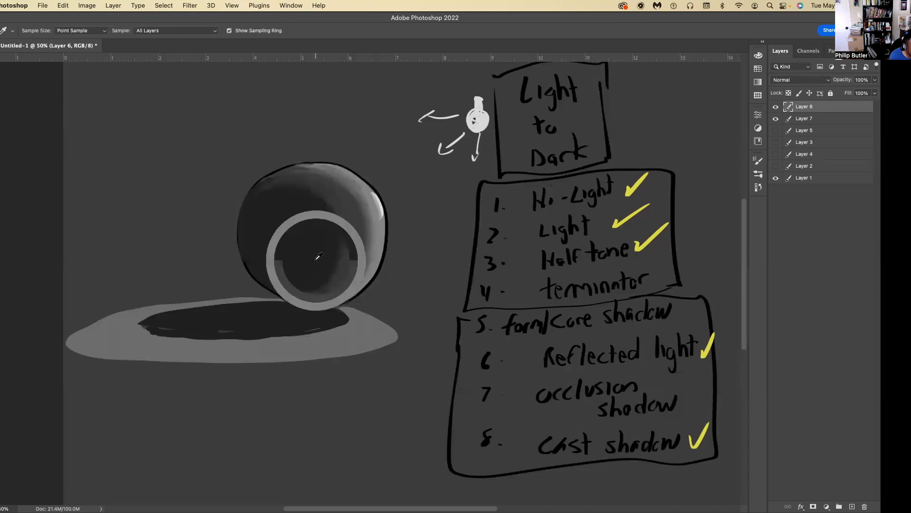
key("bracketright")
key("bracketright")
key("bracketright")
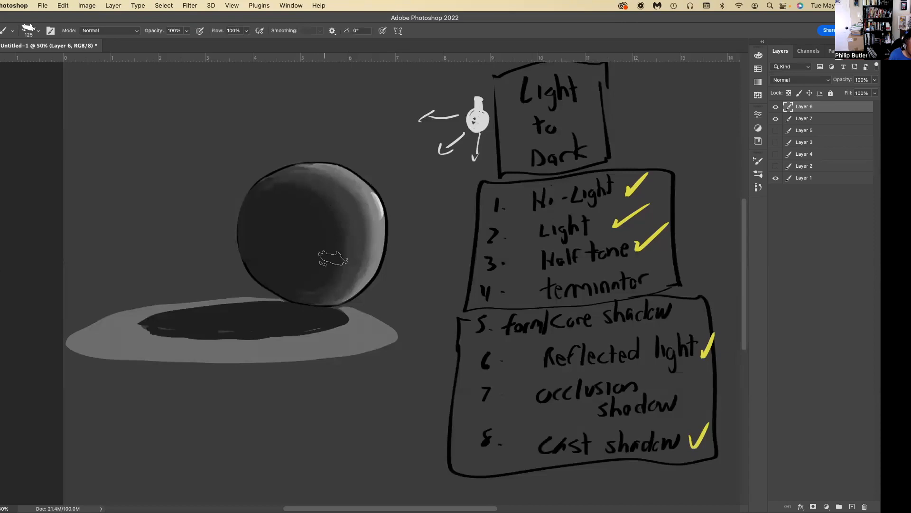
key("i")
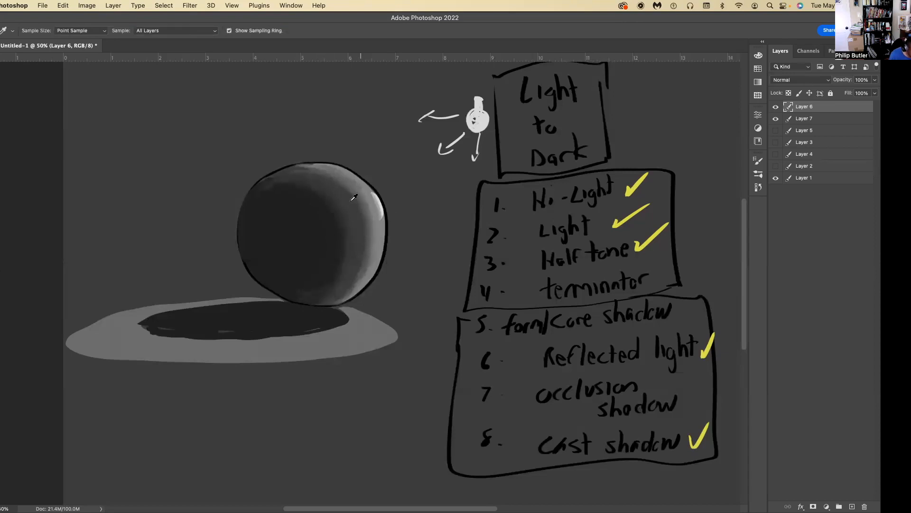
key("b")
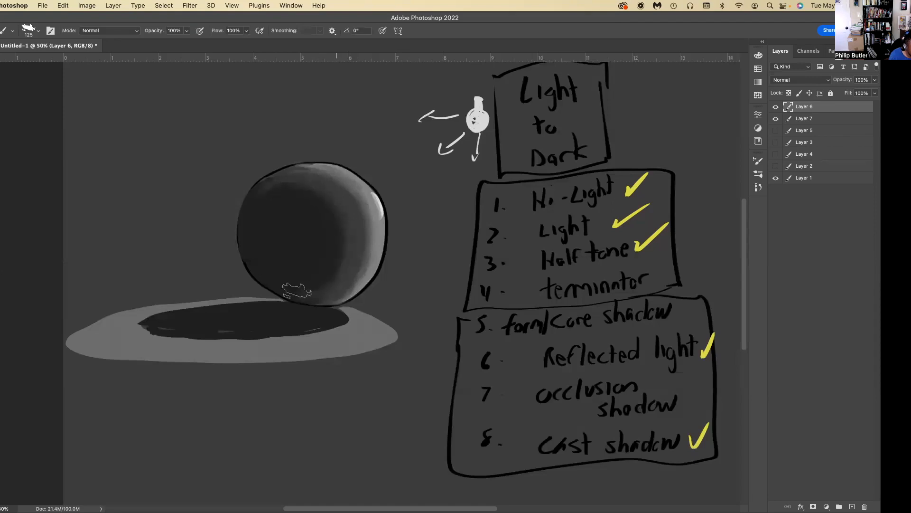
Resample grays around the terminator and even out the core shadow's transition near the sphere's base and top.
key("i")
key("b")
key("i")
key("b")
left_click(322, 235, "alt")
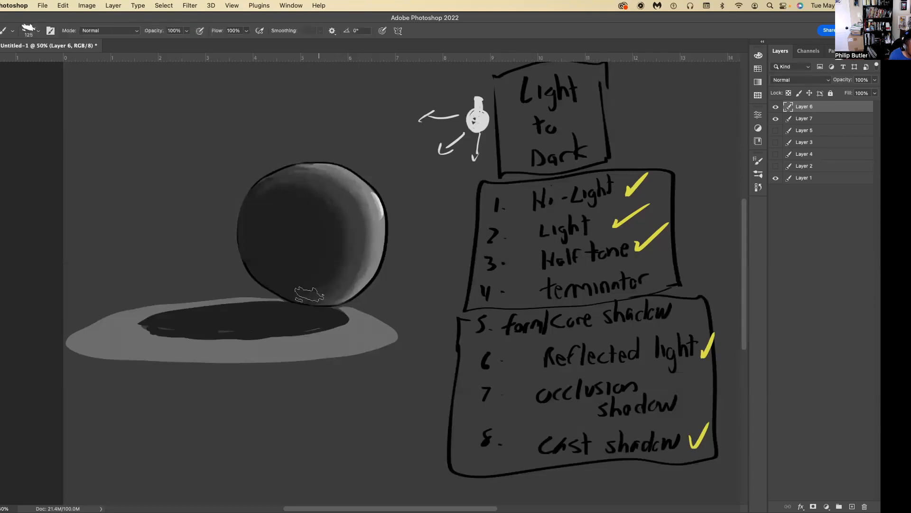
left_click(357, 204, "alt")
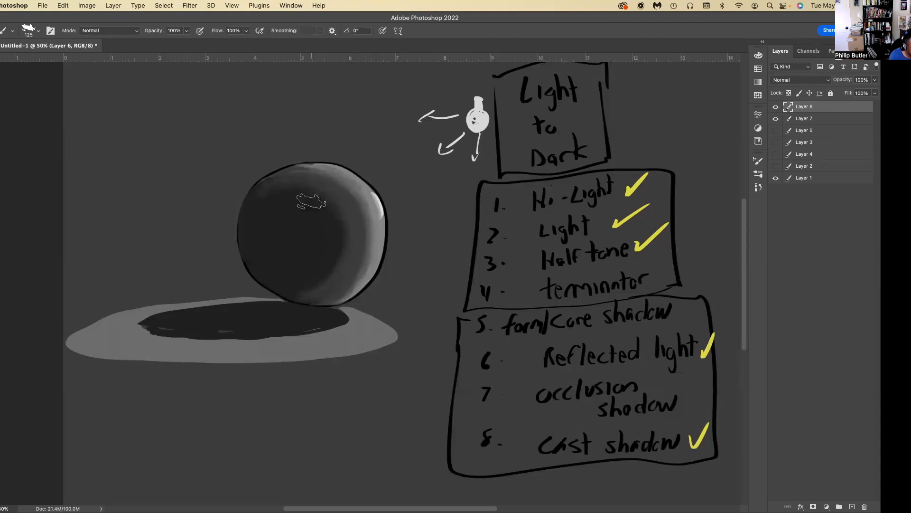
Blend the core shadow into the half tone down the terminator and toward the sphere's base with sampled grays.
left_click(375, 234, "alt")
left_click(357, 258, "alt")
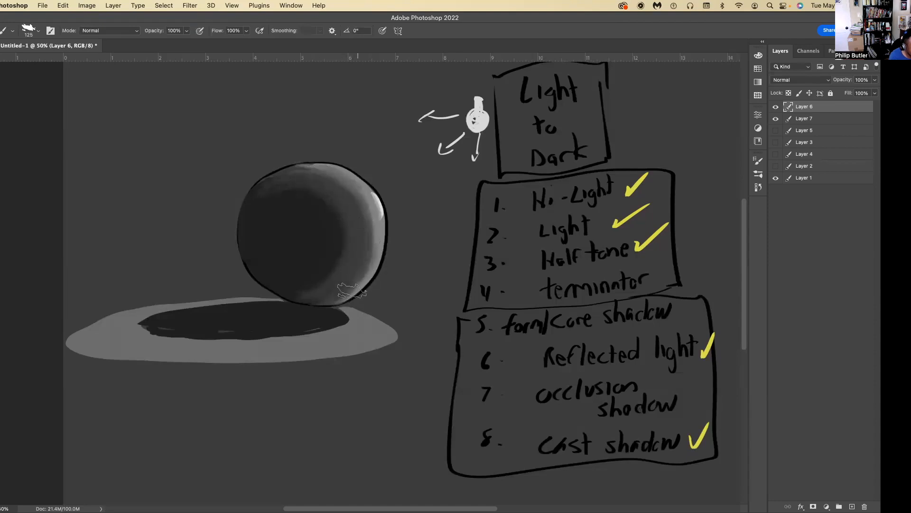
left_click(282, 228, "alt")
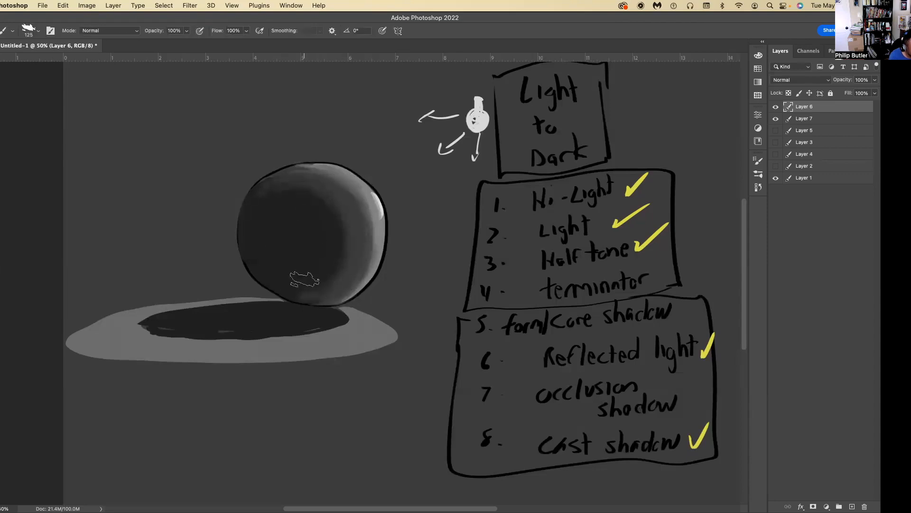
left_click(301, 268, "alt")
left_click(305, 261, "alt")
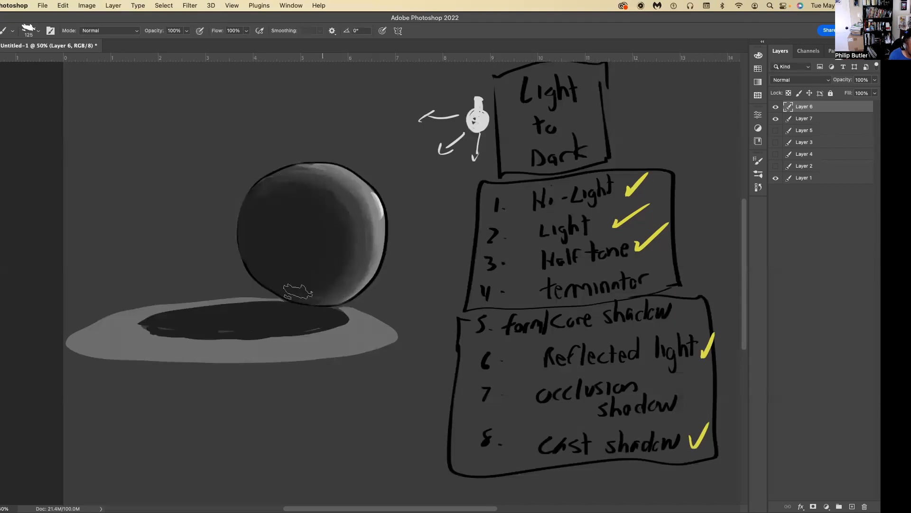
left_click(352, 193, "alt")
left_click(330, 238, "alt")
left_click(345, 279, "alt")
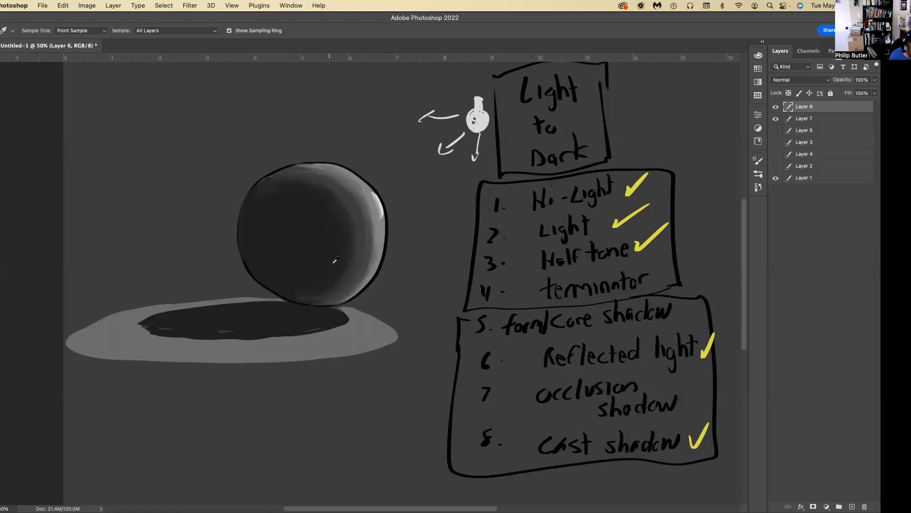
Compare grays sampled from the core shadow and half tone, and set #272727 as the foreground color for the brush.
left_click(338, 254, "alt")
left_click(0, 317)
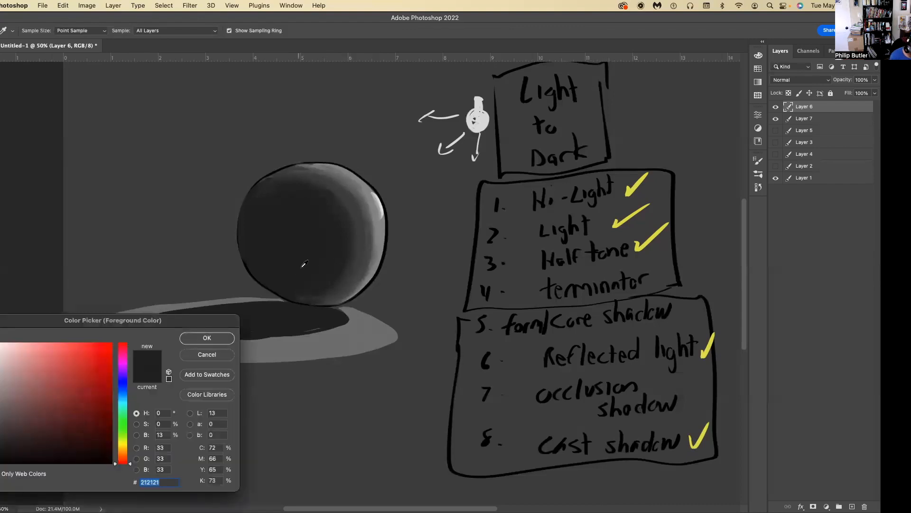
left_click(352, 266)
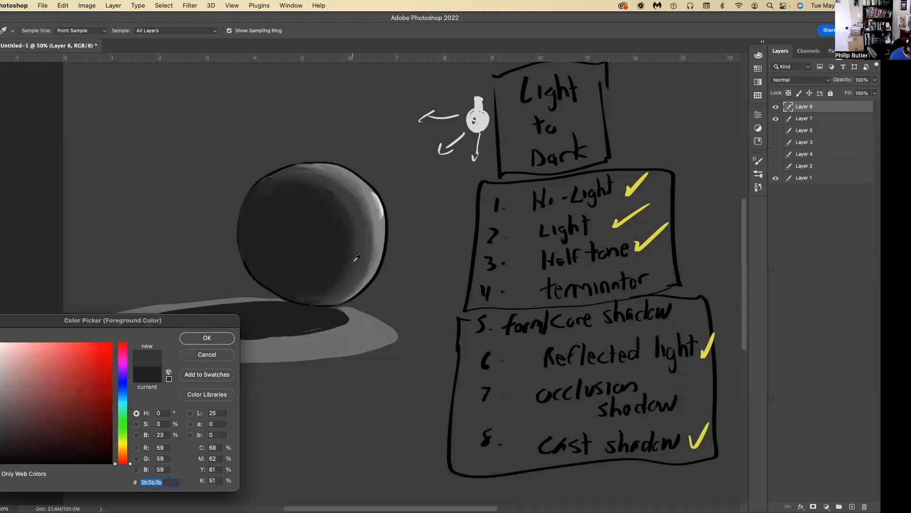
left_click(309, 246)
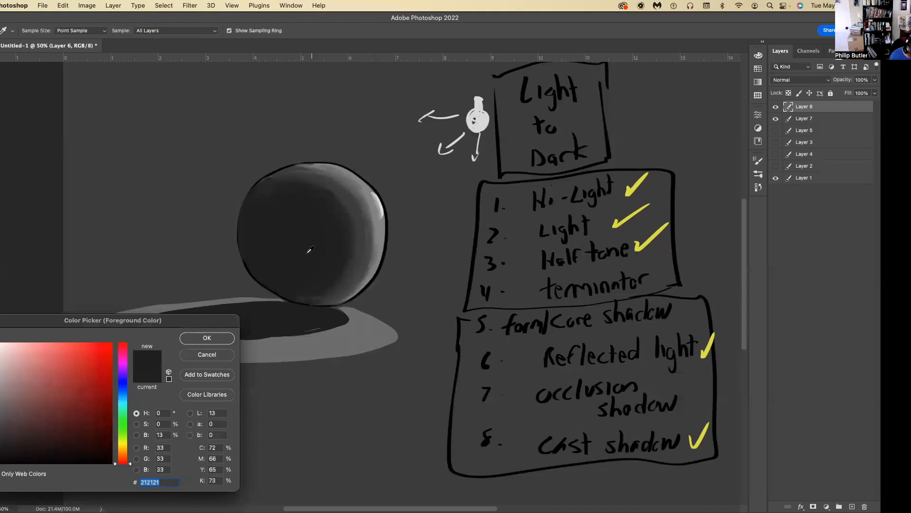
left_click(350, 267)
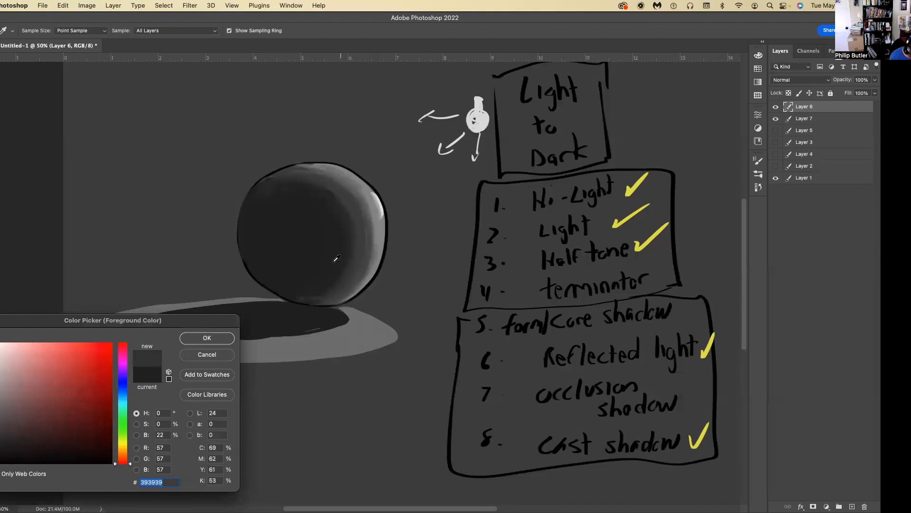
left_click(301, 260)
left_click(347, 271)
left_click(338, 270)
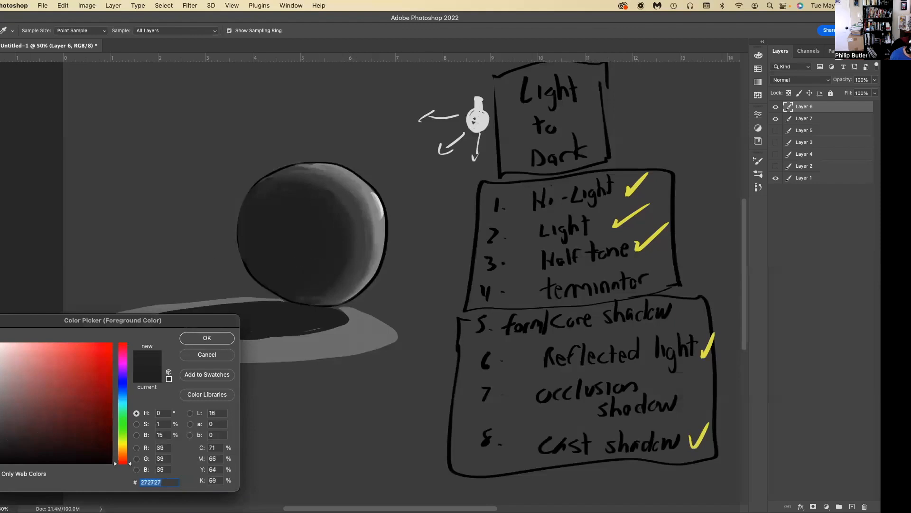
left_click(192, 340)
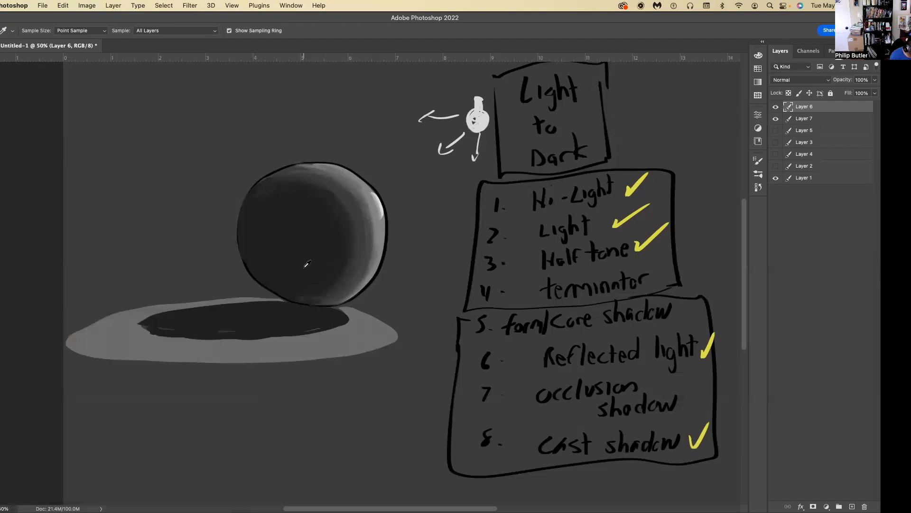
key("b")
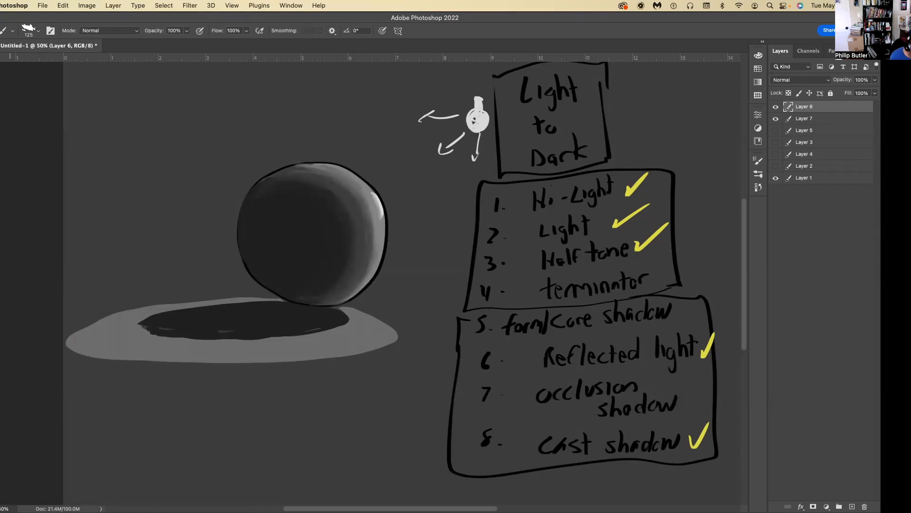
Choose a darker foreground gray, enlarge the brush to 250 px, and paint the occlusion shadow in the cast shadow beneath the sphere.
left_click(1, 297)
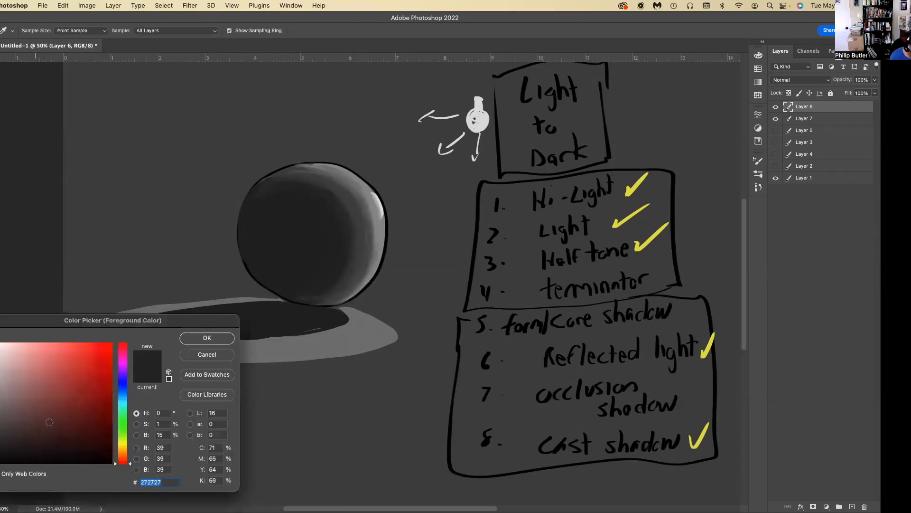
left_click_drag(0, 451, 0, 453)
left_click(196, 338)
key("b")
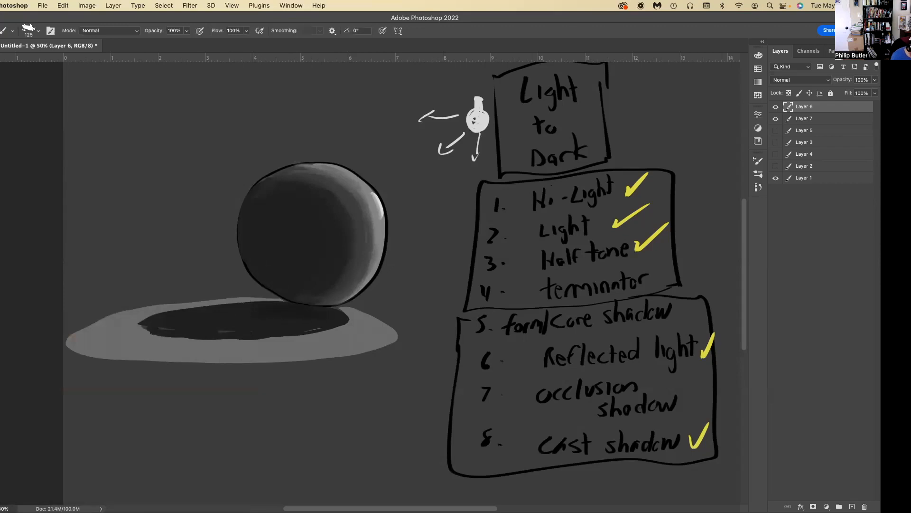
left_click(0, 360)
left_click(0, 459)
left_click(199, 339)
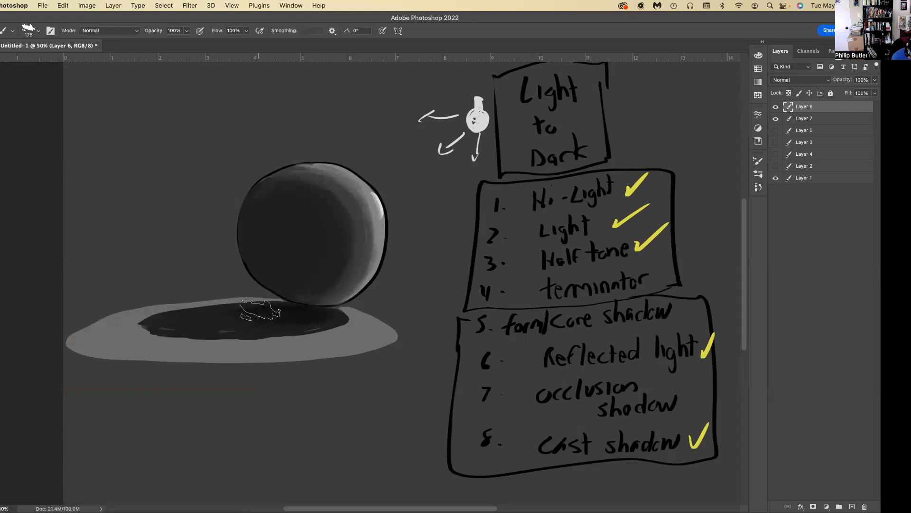
key("bracketright")
key("bracketright")
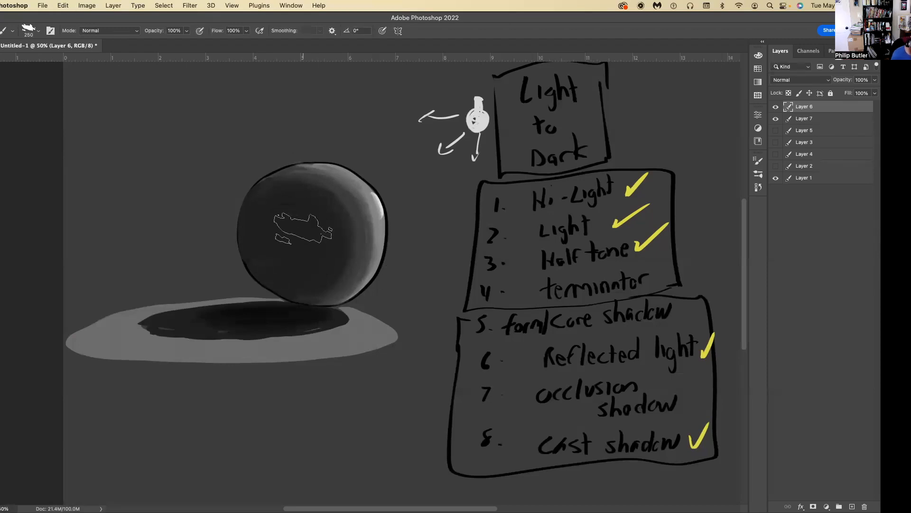
Reduce the brush to 125 px and deepen the center of the sphere's core shadow with the darker gray.
key("bracketleft")
key("bracketleft")
key("bracketleft")
key("bracketleft")
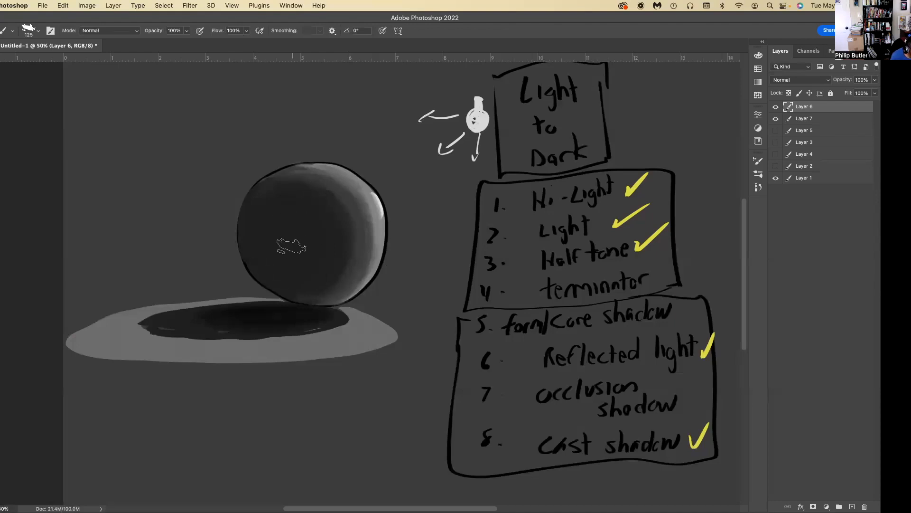
mouse_move(294, 247)
left_mouse_down()
mouse_move(308, 234)
mouse_move(315, 243)
mouse_move(302, 270)
mouse_move(322, 243)
mouse_move(302, 275)
mouse_move(324, 258)
mouse_move(297, 280)
mouse_move(321, 276)
mouse_move(319, 243)
mouse_move(291, 235)
mouse_move(281, 258)
mouse_move(285, 218)
mouse_move(276, 259)
mouse_move(280, 218)
mouse_move(271, 238)
mouse_move(277, 276)
mouse_move(266, 225)
mouse_move(269, 263)
mouse_move(264, 238)
mouse_move(316, 226)
mouse_move(325, 247)
mouse_move(326, 238)
mouse_move(288, 217)
mouse_move(270, 220)
mouse_move(267, 255)
mouse_move(264, 209)
mouse_move(305, 284)
mouse_move(332, 244)
mouse_move(331, 266)
mouse_move(288, 279)
mouse_move(276, 269)
mouse_move(264, 230)
mouse_move(258, 248)
mouse_move(265, 210)
mouse_move(290, 234)
mouse_move(256, 257)
mouse_move(269, 202)
mouse_move(281, 201)
mouse_move(259, 256)
mouse_move(270, 202)
mouse_move(256, 229)
mouse_move(282, 203)
left_mouse_up()
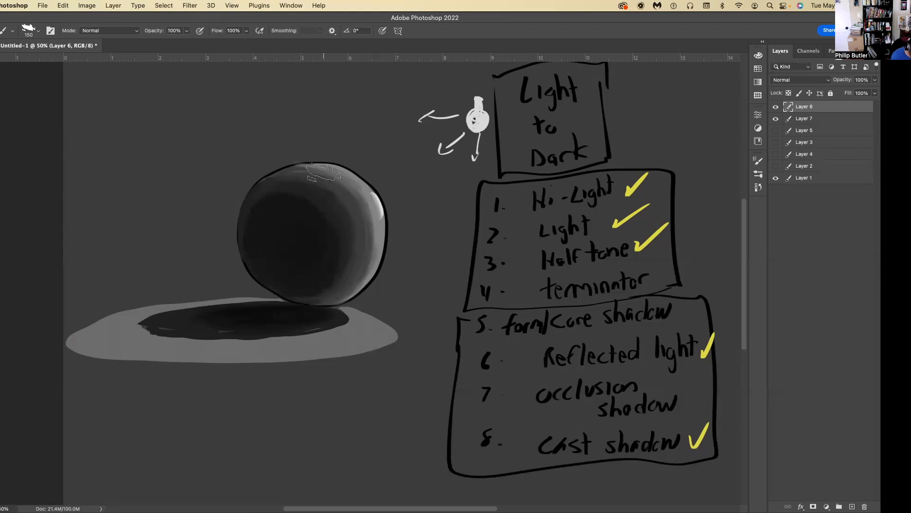
Sample grays around the core shadow and soften its dark edge toward the half tone and the sphere's upper left.
key("i")
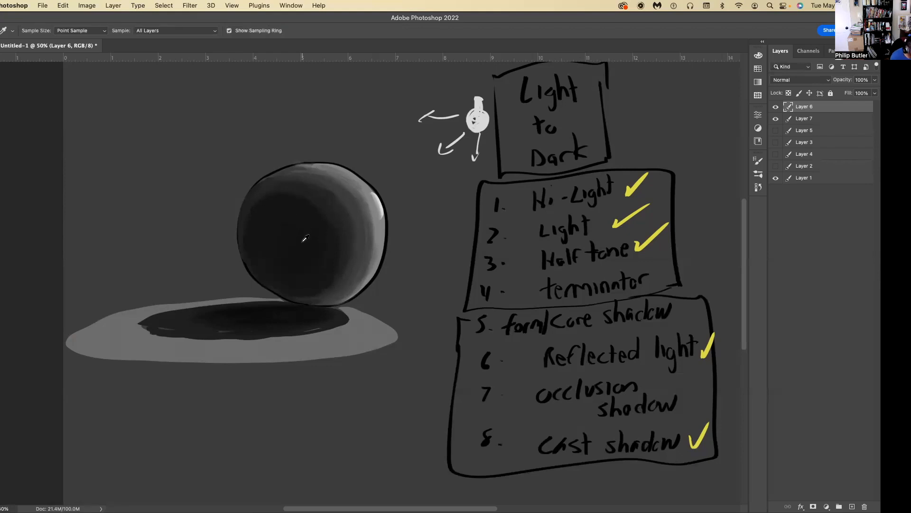
key("b")
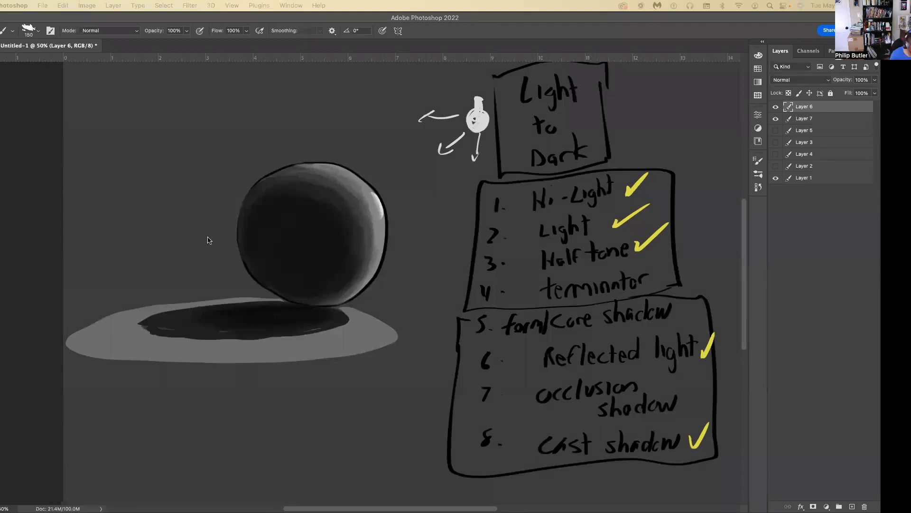
key("o")
key("i")
left_click(249, 205)
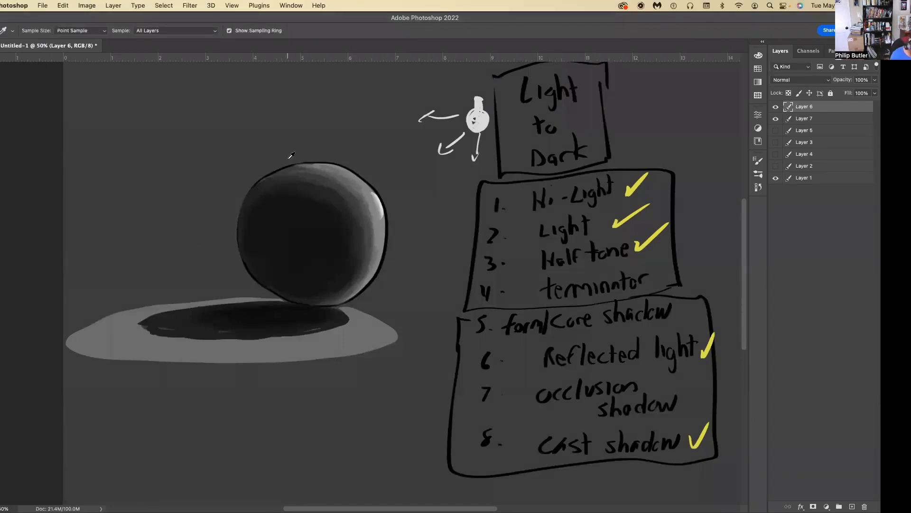
key("b")
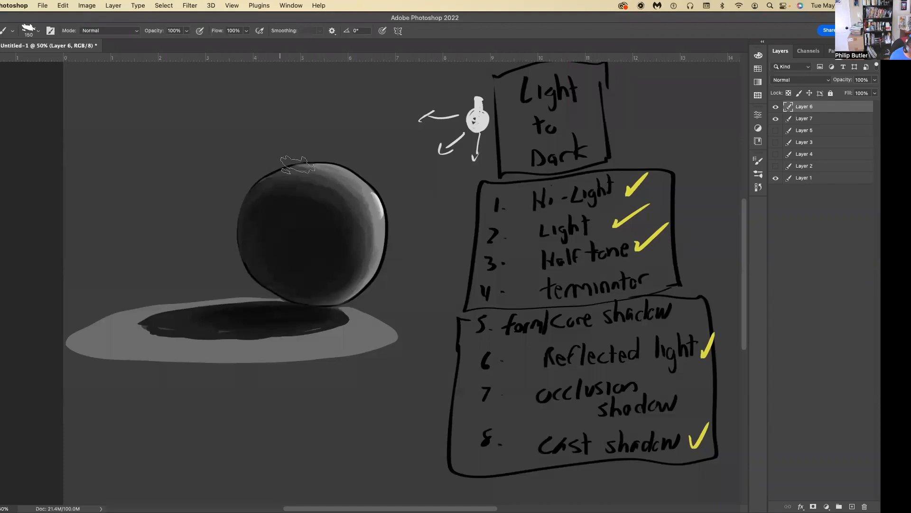
key("i")
key("b")
left_click(87, 5)
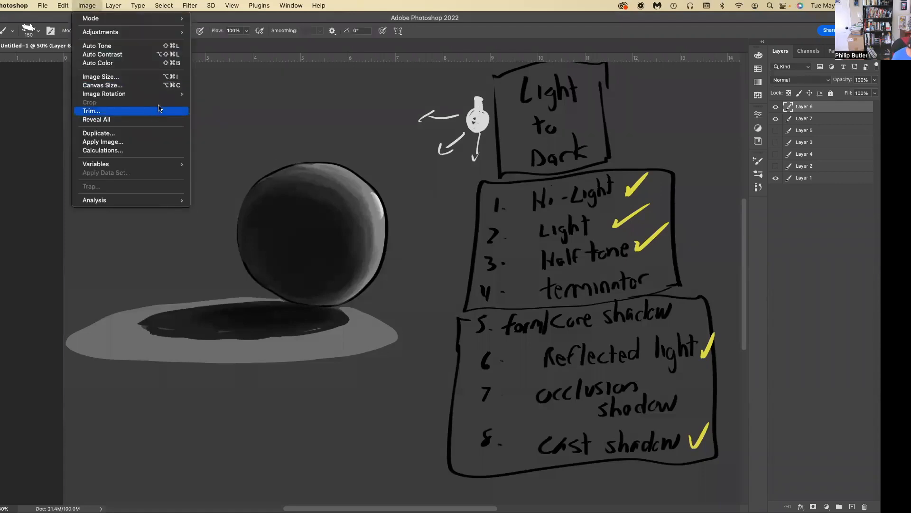
mouse_move(162, 95)
left_click(233, 142)
key("super+z")
Flip the canvas horizontally to check the sphere's shading in mirror view, and flip it back.
left_click(87, 6)
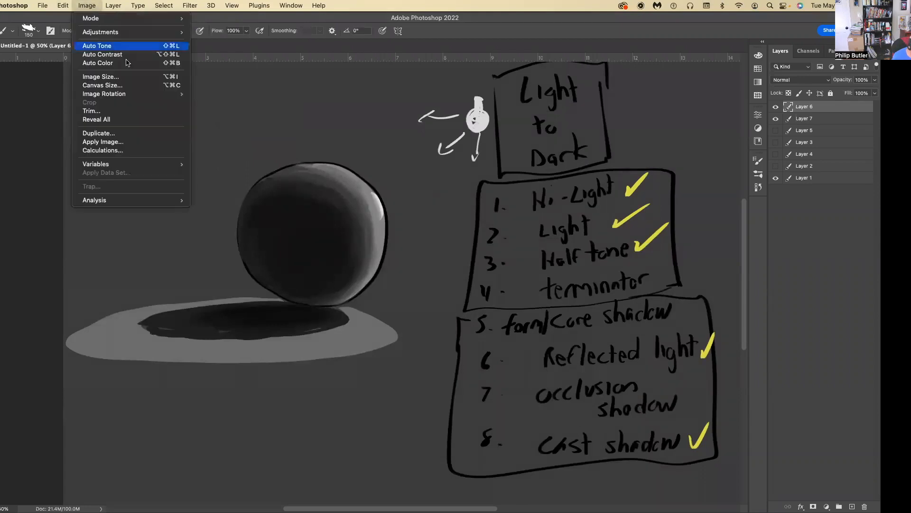
mouse_move(166, 95)
left_click(243, 133)
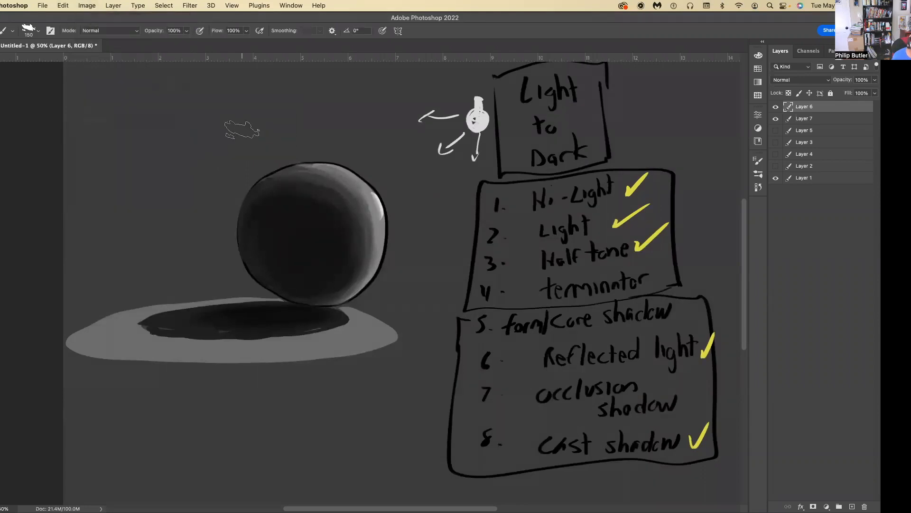
left_click(87, 5)
mouse_move(164, 94)
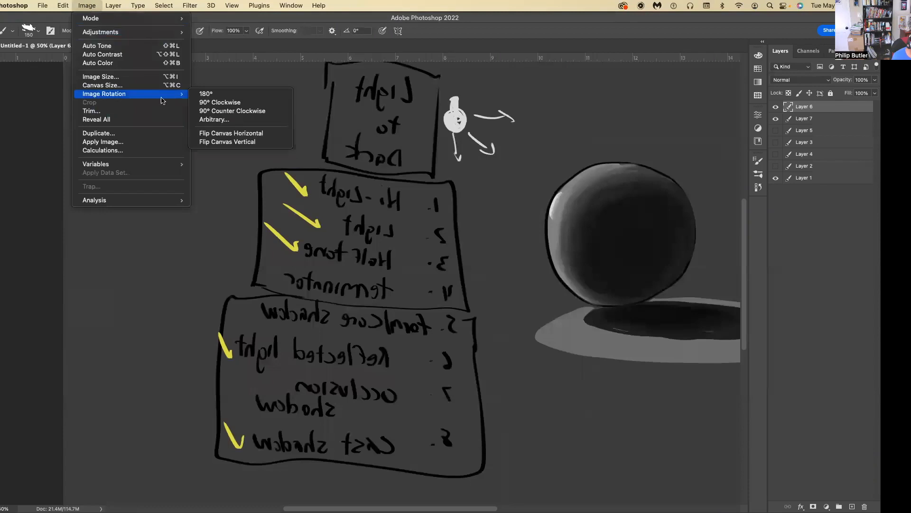
left_click(239, 134)
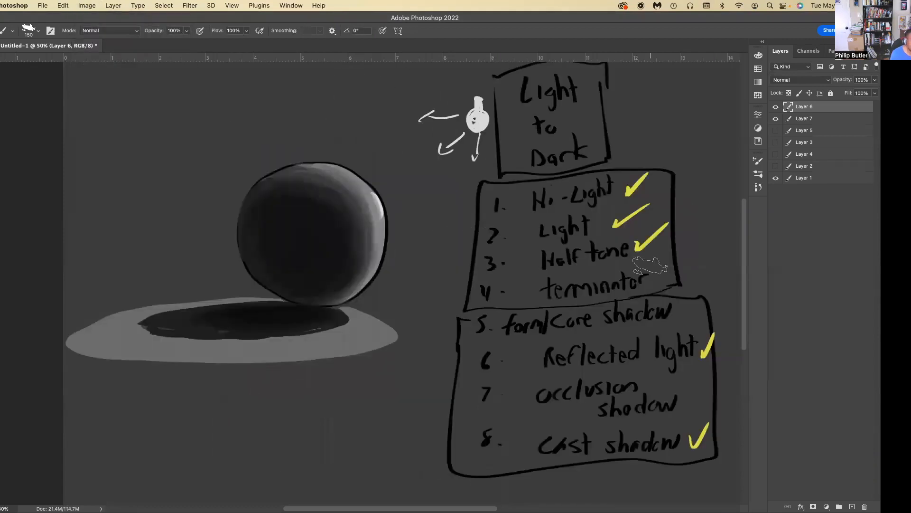
Refine the half tone's transition into the core shadow along the sphere's lower right side.
left_click(377, 235, "alt")
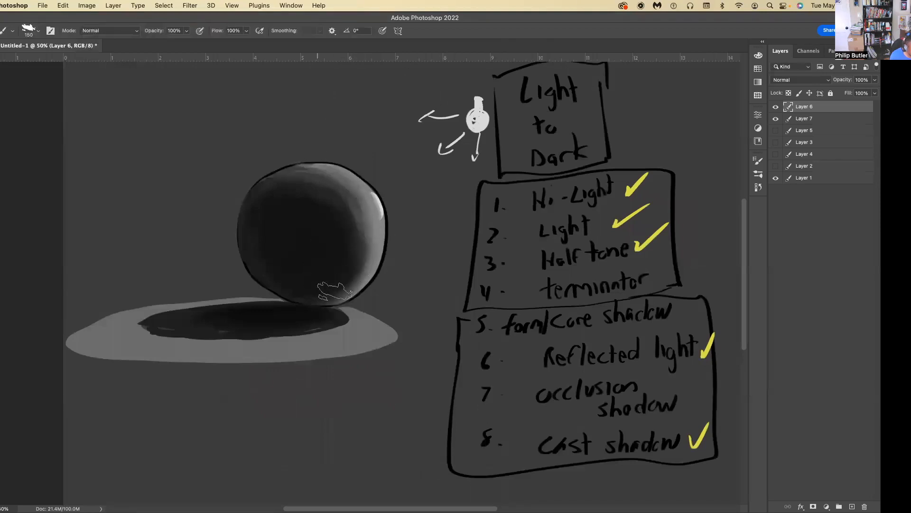
left_click(367, 264, "alt")
left_click(337, 264, "alt")
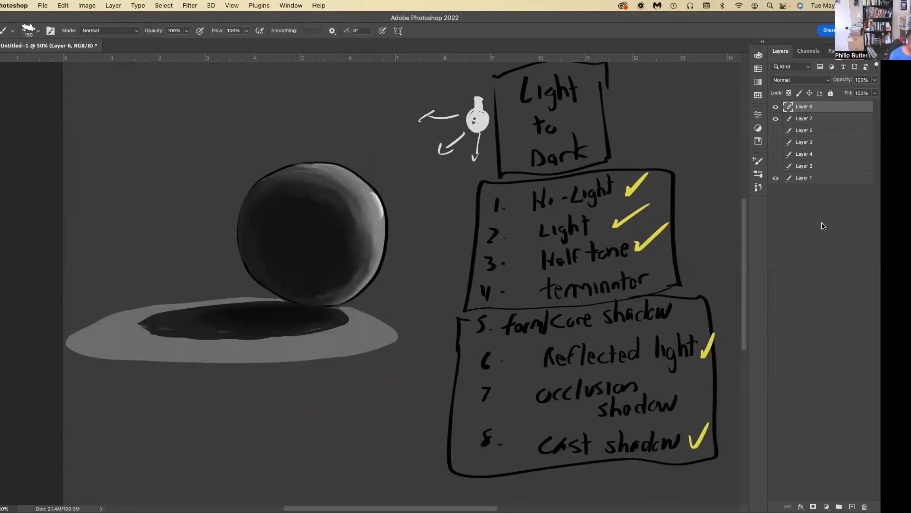
Hide Layer 6 and Layer 7, and add a new layer at the top of the layer stack.
left_click(776, 111)
left_click(775, 110)
left_click_drag(776, 119, 776, 108)
left_click(776, 109)
left_click(852, 506)
key("alt+BackSpace")
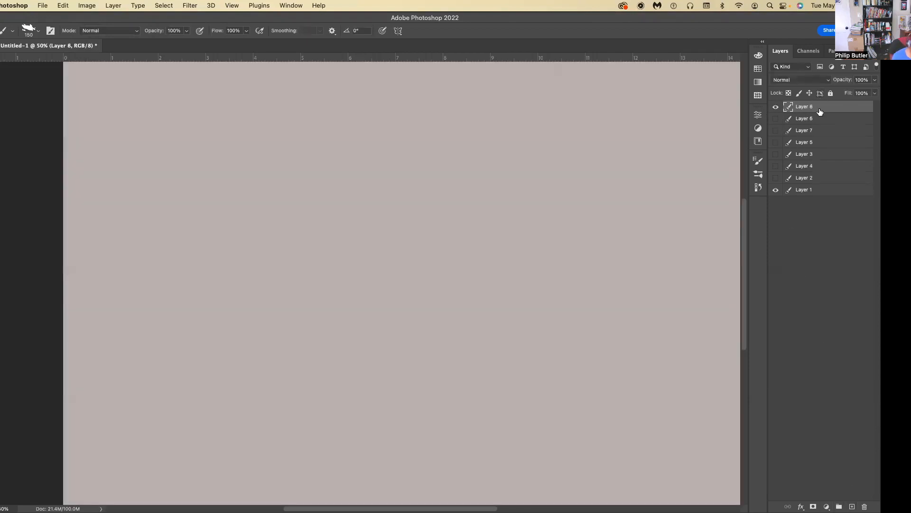
Set a near-black foreground color and reduce the brush size to 40 px.
left_click(0, 341)
left_click(1, 462)
left_click(206, 338)
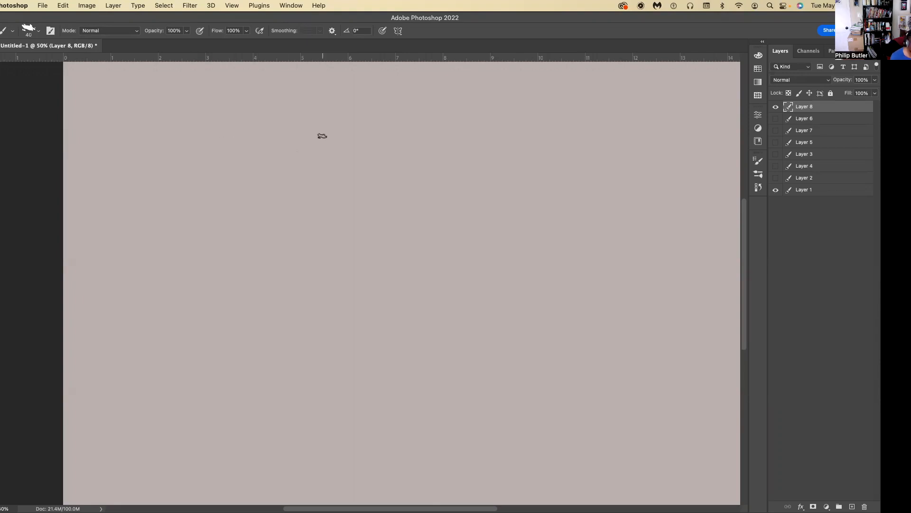
Show Layer 6 and Layer 7 again, and make Layer 8 the active layer.
left_click(775, 118)
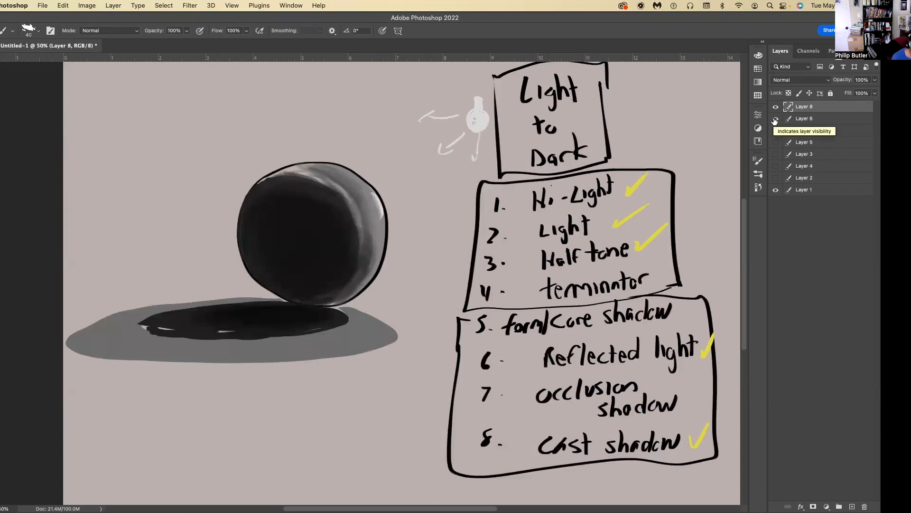
left_click(775, 134)
left_click(775, 135)
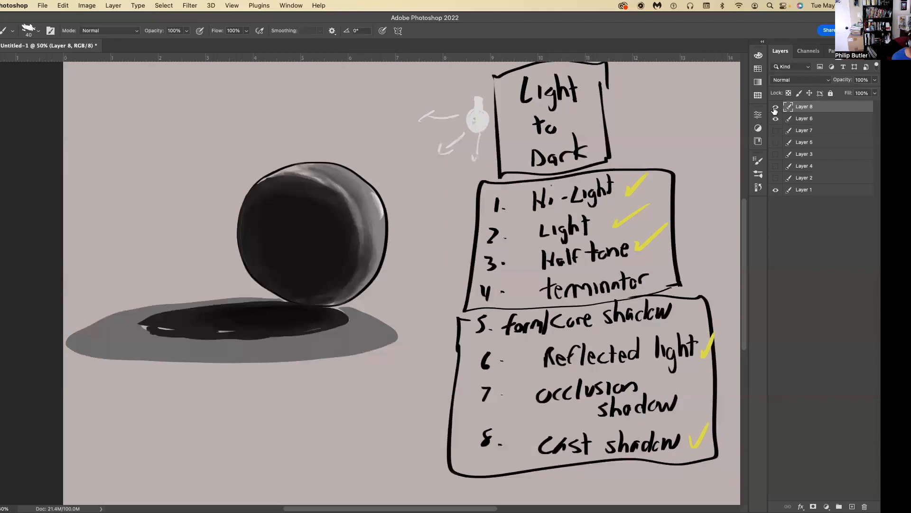
left_click(776, 131)
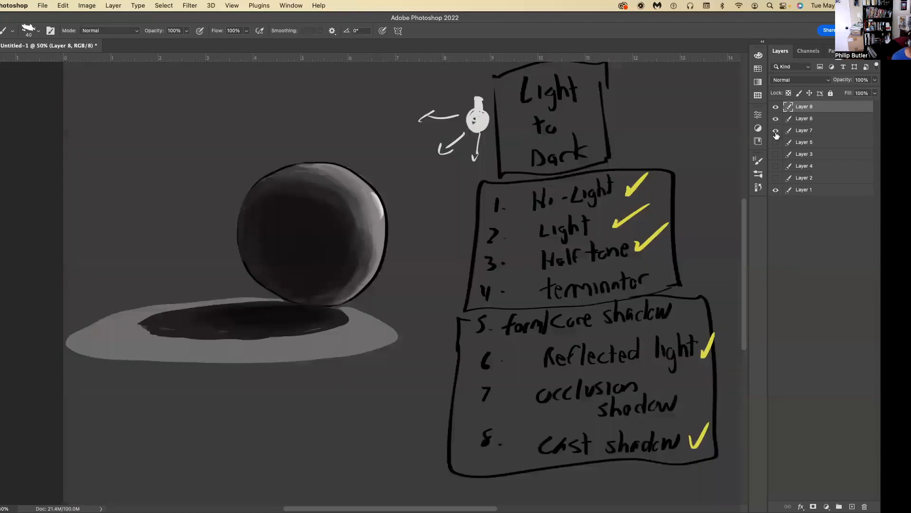
left_click(843, 131)
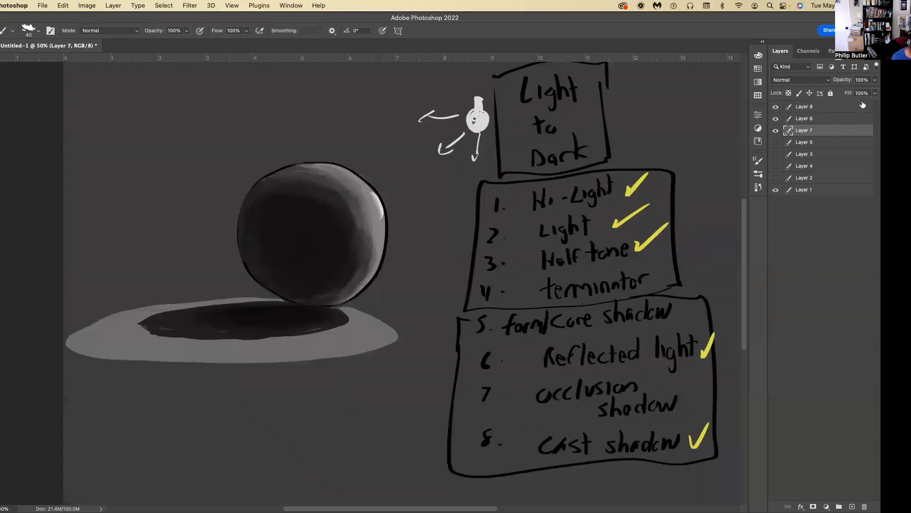
left_click(836, 108)
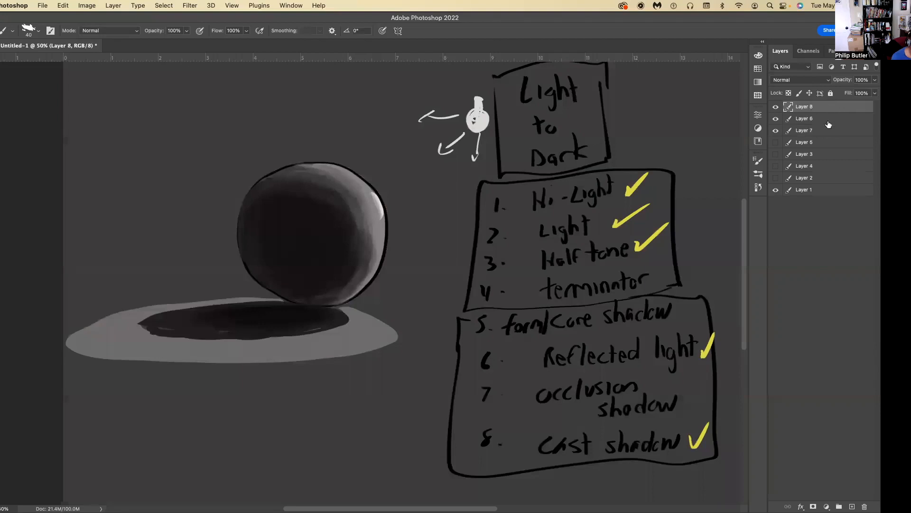
Scale the Layer 6 artwork to about 67% and move it to the lower right of the canvas.
left_click(829, 120)
left_click(776, 119)
left_click(775, 131)
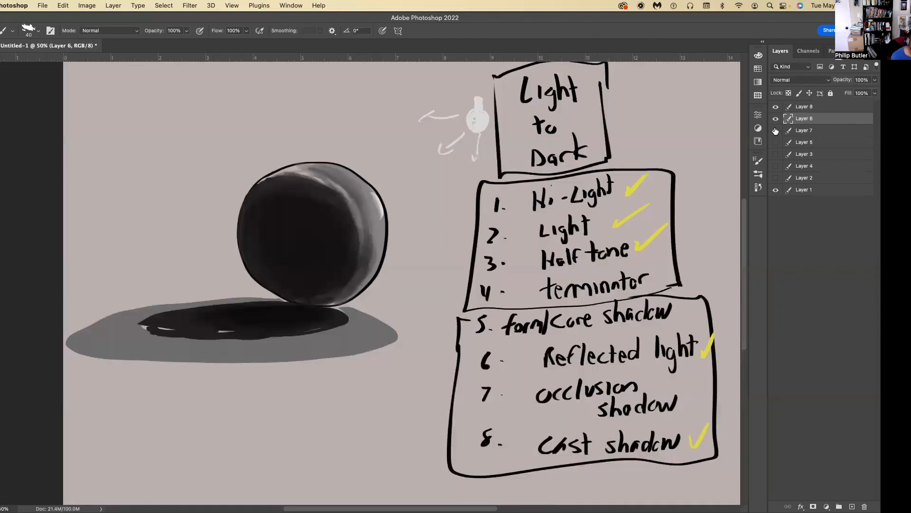
key("ctrl+t")
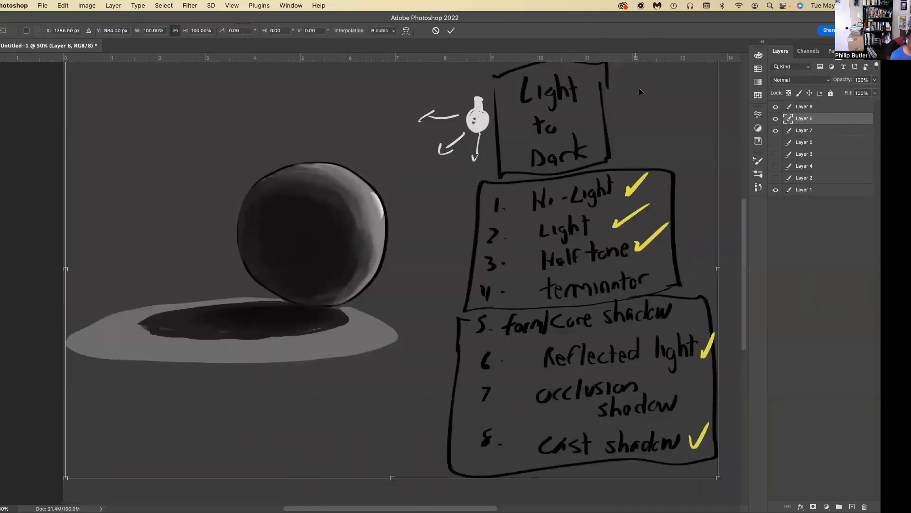
left_click_drag(719, 483, 503, 338)
mouse_move(399, 209)
left_mouse_down()
mouse_move(489, 283)
mouse_move(619, 308)
mouse_move(612, 304)
left_mouse_up()
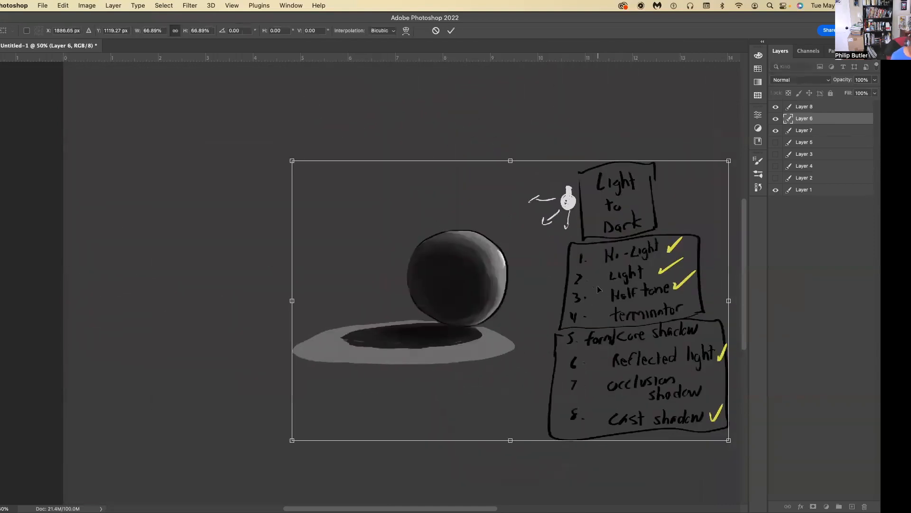
key("Return")
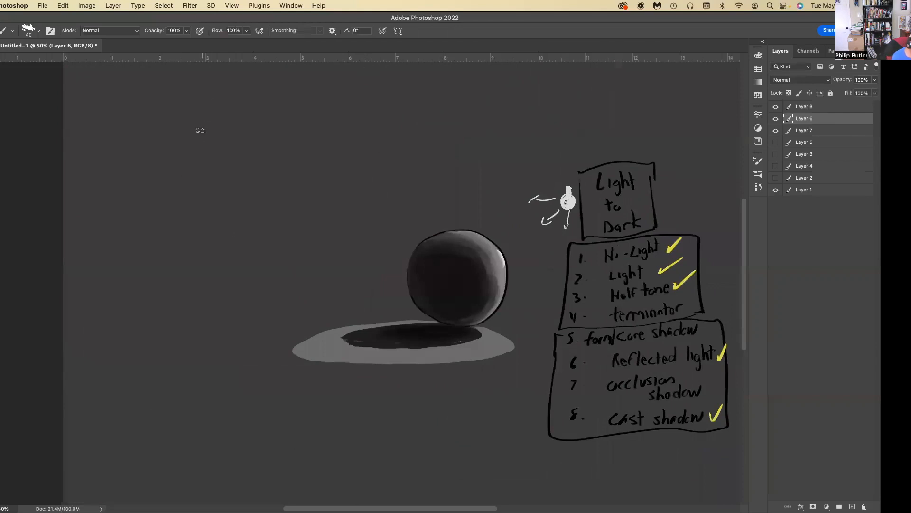
Set the brush size to 80 px and lightly sketch a circle in the empty upper left area of Layer 6.
key("bracketright")
key("bracketright")
key("bracketright")
key("bracketright")
mouse_move(228, 130)
left_mouse_down()
mouse_move(173, 166)
mouse_move(166, 186)
left_mouse_up()
mouse_move(219, 244)
left_mouse_down()
mouse_move(258, 225)
mouse_move(212, 218)
mouse_move(215, 245)
left_mouse_up()
left_click_drag(177, 155, 191, 228)
left_click_drag(169, 171, 181, 223)
left_click_drag(164, 191, 209, 246)
mouse_move(179, 156)
left_mouse_down()
mouse_move(177, 218)
mouse_move(256, 233)
left_mouse_up()
left_click(51, 30)
left_click(582, 243)
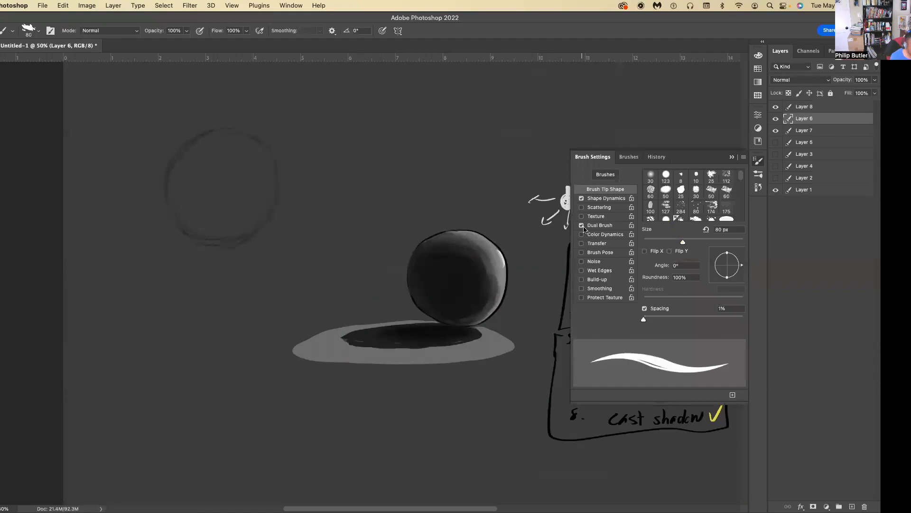
left_click(732, 157)
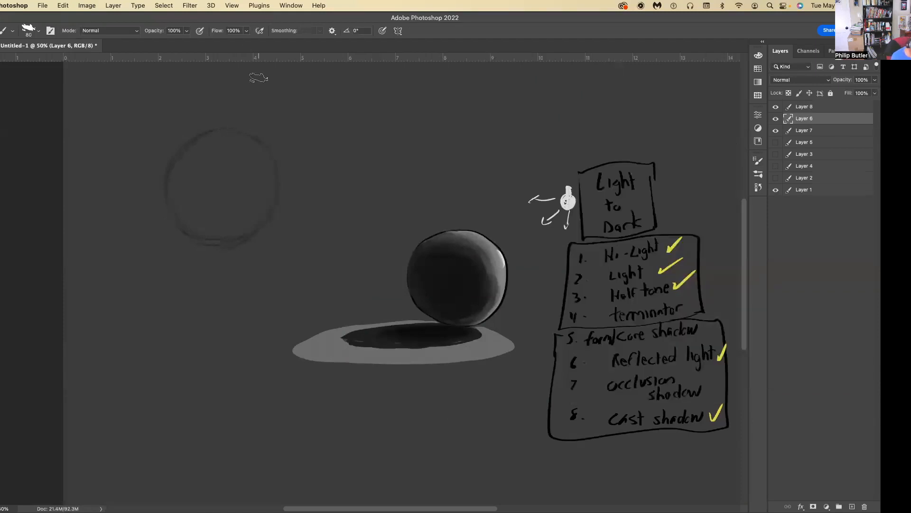
Clean up stray sketch marks around the new circle's lower edge with the Lasso tool.
key("l")
left_click_drag(221, 152, 220, 152)
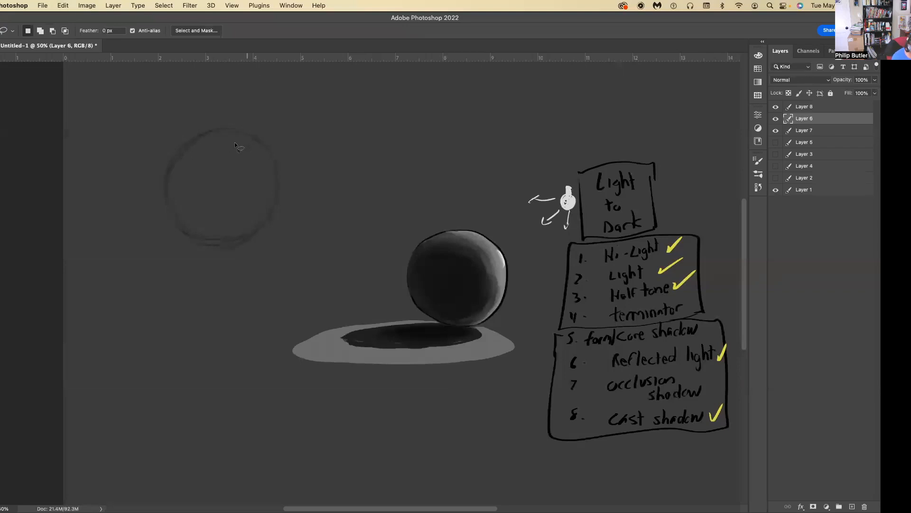
key("super+z")
left_click_drag(240, 233, 266, 195)
key("super+z")
mouse_move(234, 227)
left_mouse_down()
mouse_move(203, 232)
mouse_move(233, 226)
left_mouse_up()
key("super+z")
left_click_drag(212, 260, 239, 248)
key("super+z")
Paint a heavy black outline along the circle's lower left, shadow-facing edge.
key("b")
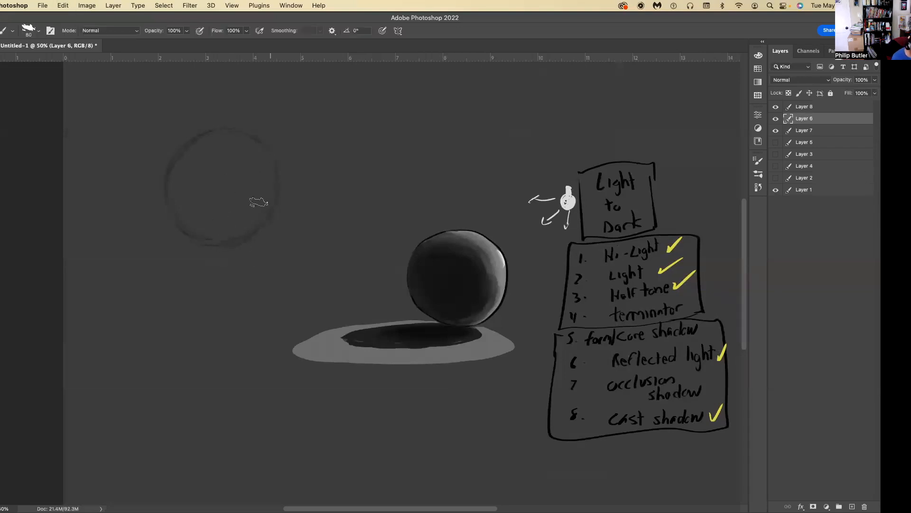
mouse_move(247, 236)
left_mouse_down()
mouse_move(210, 243)
mouse_move(230, 242)
mouse_move(183, 208)
mouse_move(204, 238)
mouse_move(178, 192)
mouse_move(194, 227)
mouse_move(178, 168)
mouse_move(189, 222)
mouse_move(176, 218)
mouse_move(168, 167)
left_mouse_up()
key("super+z")
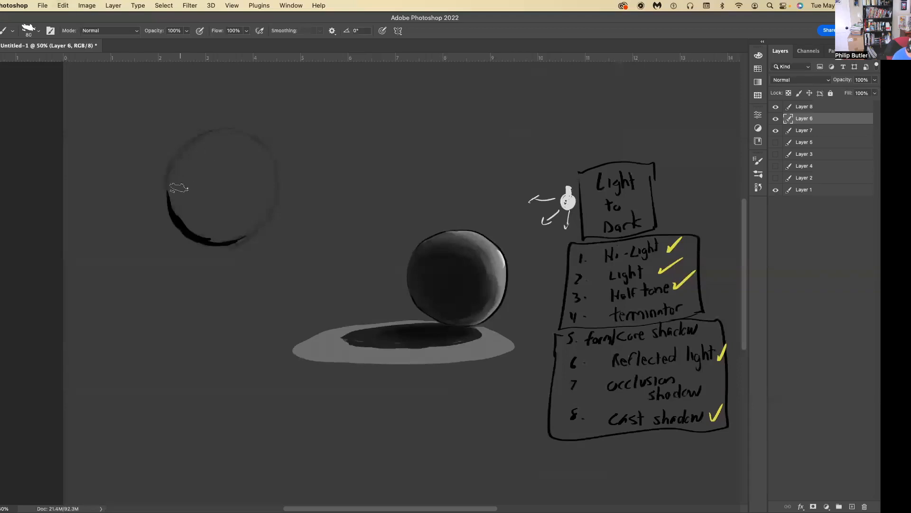
key("super+z")
mouse_move(184, 225)
left_mouse_down()
mouse_move(166, 192)
mouse_move(182, 226)
mouse_move(172, 176)
mouse_move(171, 210)
mouse_move(172, 190)
mouse_move(168, 202)
mouse_move(172, 166)
left_mouse_up()
key("super+z")
key("super+z")
left_click_drag(163, 192, 169, 177)
Ink the circle's right side with a thin line and carry the thick outline over its upper left edge.
mouse_move(240, 240)
left_mouse_down()
mouse_move(202, 240)
mouse_move(251, 232)
mouse_move(230, 243)
mouse_move(252, 225)
mouse_move(246, 238)
mouse_move(257, 217)
mouse_move(254, 232)
mouse_move(279, 186)
left_mouse_up()
left_click_drag(272, 155, 218, 126)
key("super+z")
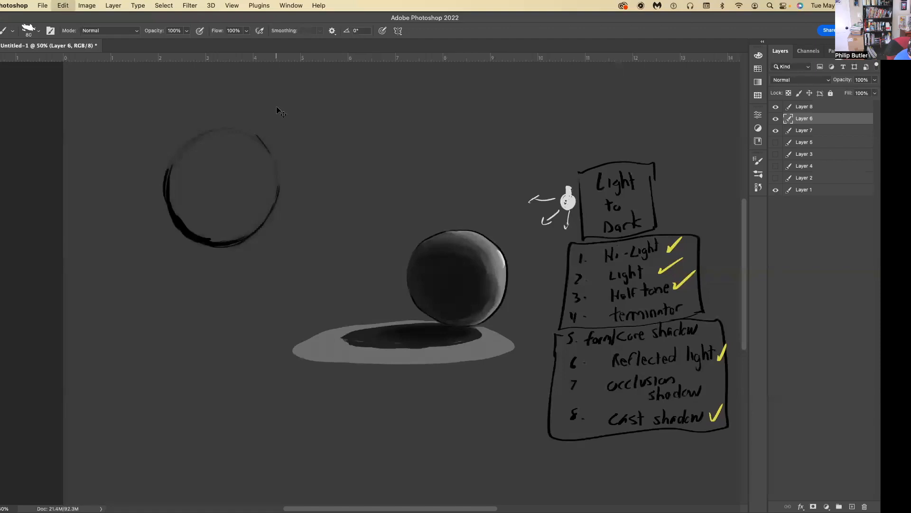
key("super+shift+z")
key("super+z")
key("super+z")
mouse_move(247, 134)
left_mouse_down()
mouse_move(200, 133)
mouse_move(211, 134)
mouse_move(182, 151)
mouse_move(196, 134)
mouse_move(166, 178)
left_mouse_up()
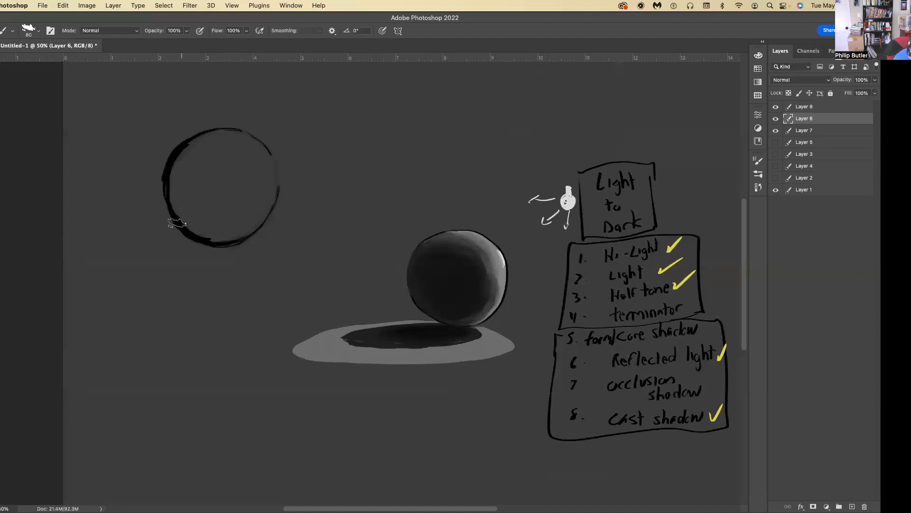
mouse_move(174, 219)
left_mouse_down()
mouse_move(170, 198)
mouse_move(171, 217)
left_mouse_up()
Fill in a black elliptical cast shadow extending left from the base of the circle.
mouse_move(182, 267)
left_mouse_down()
mouse_move(184, 247)
mouse_move(127, 252)
left_mouse_up()
mouse_move(212, 257)
left_mouse_down()
mouse_move(145, 257)
mouse_move(200, 261)
mouse_move(159, 238)
mouse_move(113, 254)
left_mouse_up()
mouse_move(180, 238)
left_mouse_down()
mouse_move(213, 250)
mouse_move(155, 244)
mouse_move(214, 260)
mouse_move(147, 247)
mouse_move(137, 249)
mouse_move(163, 255)
mouse_move(124, 260)
mouse_move(177, 240)
left_mouse_up()
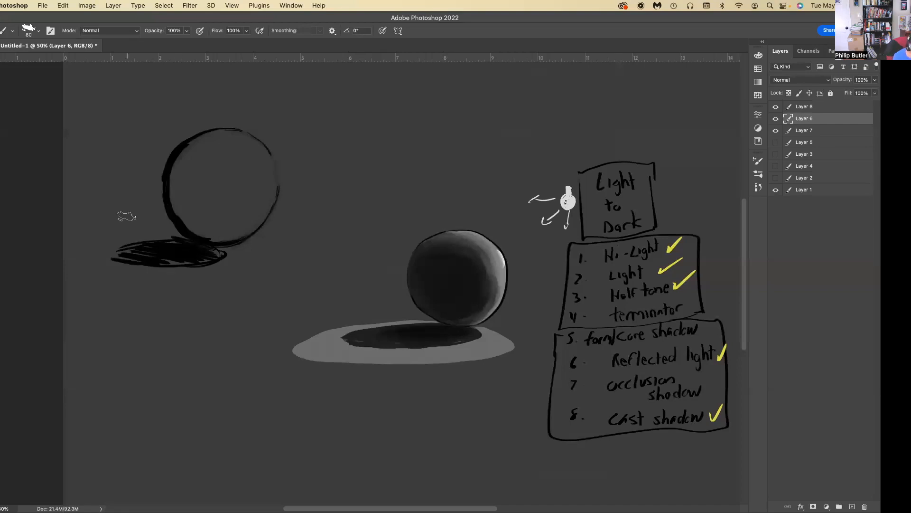
Trim rough parts of the circle's outline on its top, right and lower edges with the Lasso tool.
key("l")
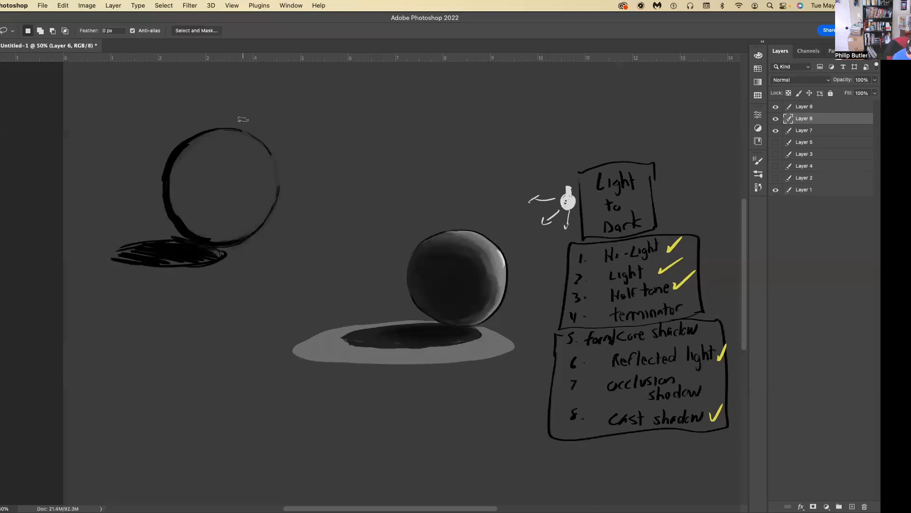
left_click_drag(185, 146, 213, 133)
left_click_drag(188, 148, 190, 147)
left_click_drag(277, 187, 278, 168)
key("super+z")
mouse_move(228, 227)
left_mouse_down()
mouse_move(202, 232)
mouse_move(218, 240)
left_mouse_up()
Toggle Layer 7's visibility to compare the line-weight circle on the light and dark backgrounds.
left_click(775, 122)
left_click(776, 133)
left_click(776, 133)
left_click(776, 133)
left_click(777, 133)
left_click(776, 133)
left_click(776, 133)
left_click(776, 133)
left_click(776, 134)
Remove Layer 8 from the layer stack and thicken the circle's lower right outline on Layer 6.
left_click_drag(833, 120, 830, 111)
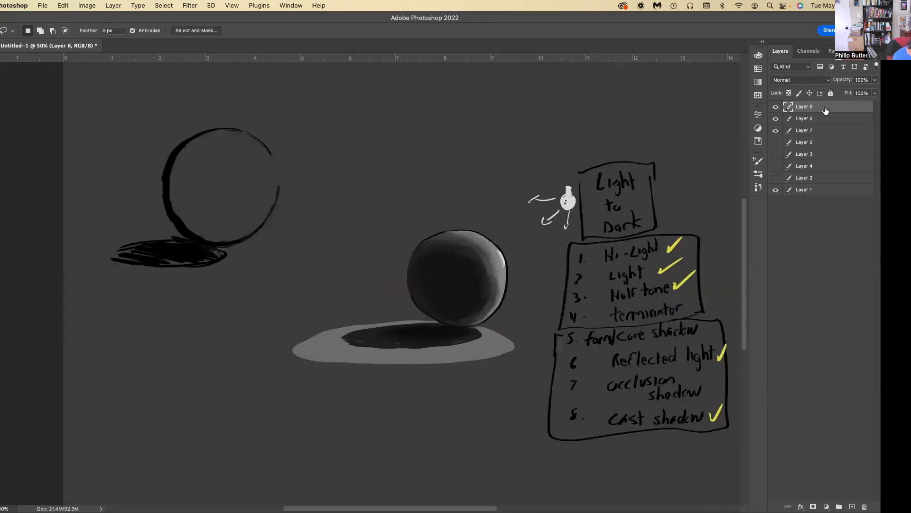
key("b")
mouse_move(230, 246)
left_mouse_down()
mouse_move(197, 260)
mouse_move(232, 254)
mouse_move(188, 263)
left_mouse_up()
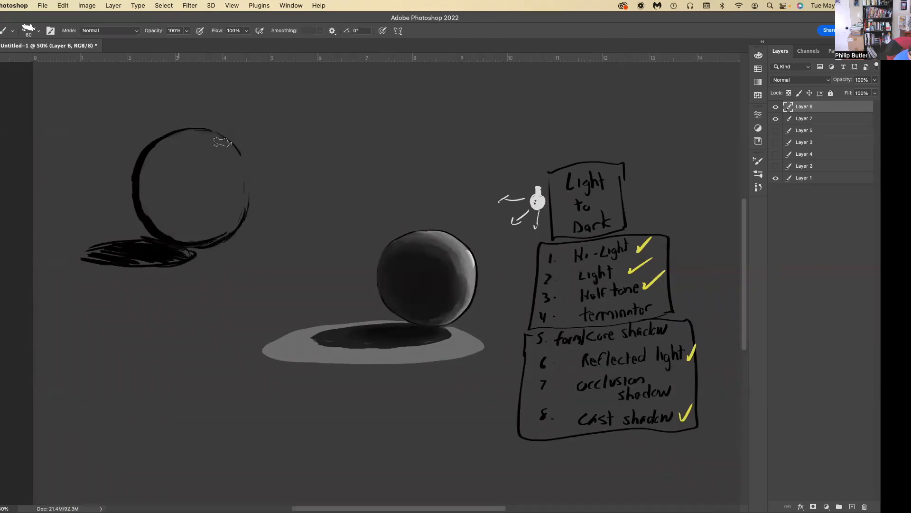
Delete part of the circle's right outline to leave a lit gap, and enlarge the cast shadow beneath it.
key("l")
left_click_drag(245, 212, 241, 183)
key("Delete")
key("super+d")
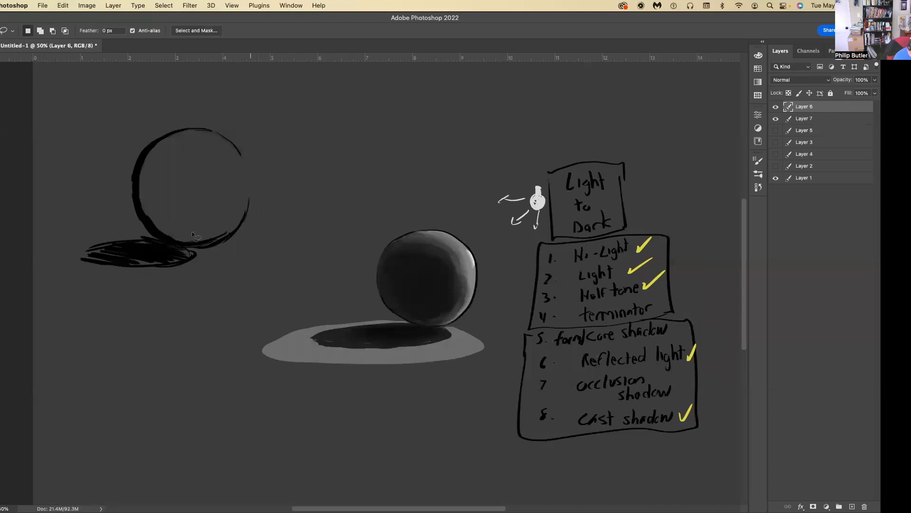
key("b")
mouse_move(214, 248)
left_mouse_down()
mouse_move(154, 259)
mouse_move(202, 248)
mouse_move(174, 249)
mouse_move(168, 257)
mouse_move(193, 258)
mouse_move(132, 270)
mouse_move(184, 264)
mouse_move(116, 264)
mouse_move(159, 270)
mouse_move(220, 223)
mouse_move(131, 271)
mouse_move(93, 271)
mouse_move(88, 250)
mouse_move(76, 262)
mouse_move(91, 251)
mouse_move(79, 267)
mouse_move(205, 256)
mouse_move(178, 272)
mouse_move(199, 259)
mouse_move(108, 271)
left_mouse_up()
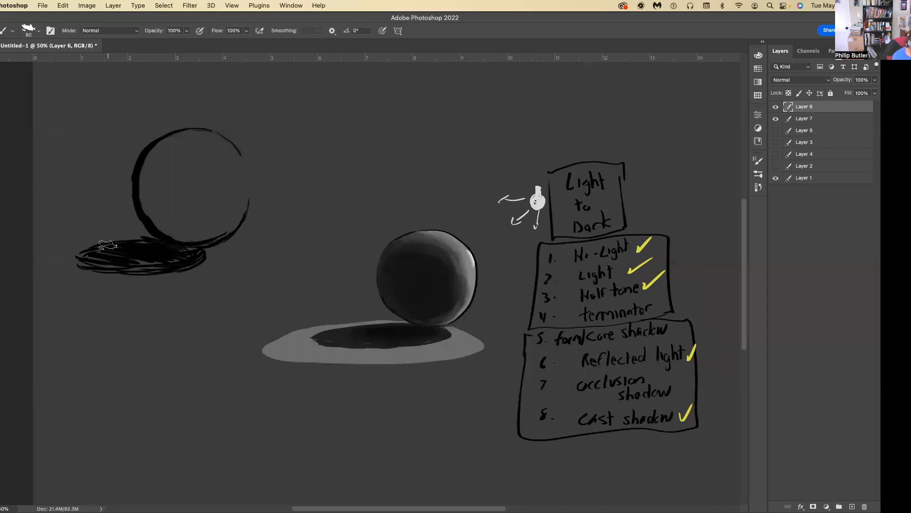
Compare the drawing with and without the dark Layer 7, and leave Layer 7 hidden.
left_click(777, 118)
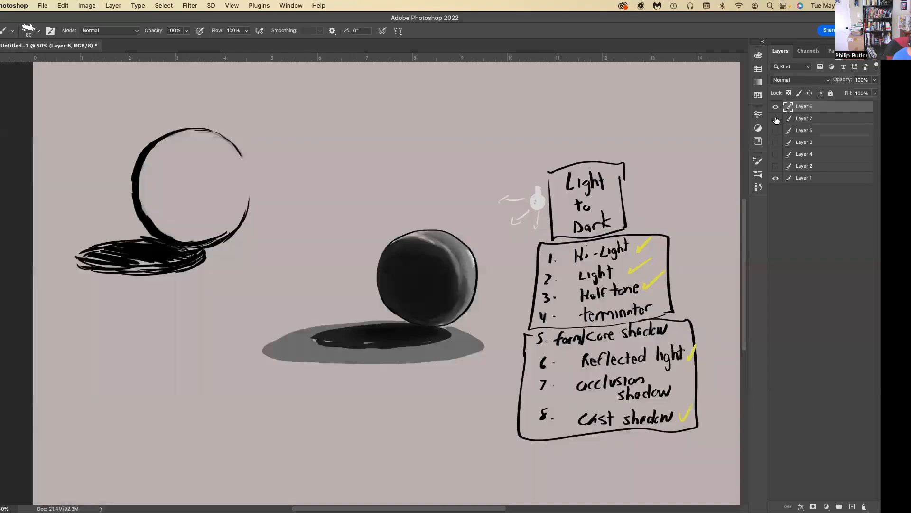
left_click(776, 119)
left_click(776, 120)
left_click(776, 119)
left_click(776, 119)
left_click(776, 119)
left_click(776, 119)
left_click(776, 119)
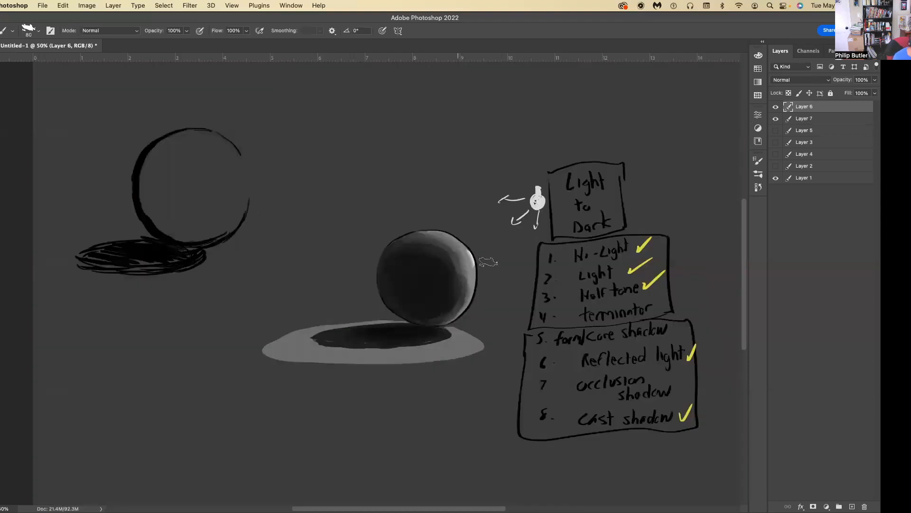
left_click(776, 119)
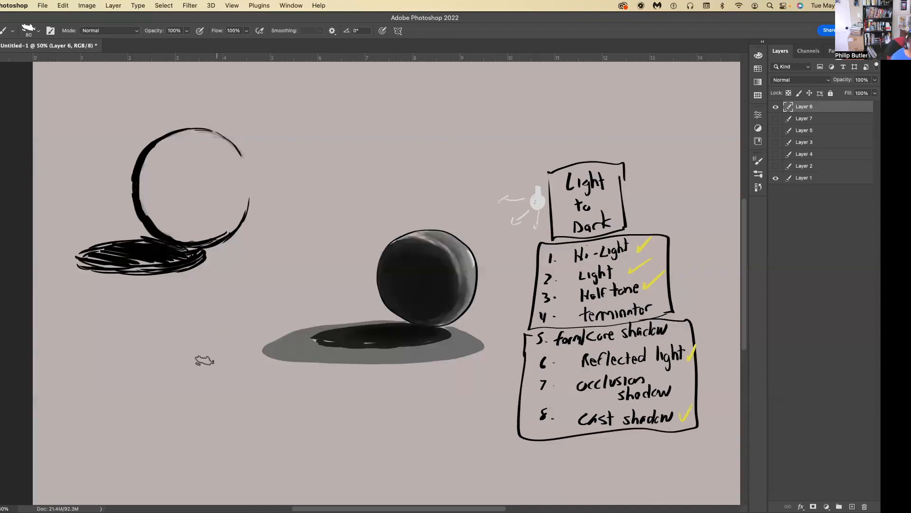
Reduce the brush size to 45 px, try a scalloped foliage outline below the circle, and undo it.
key("bracketleft")
key("bracketleft")
mouse_move(173, 409)
left_mouse_down()
mouse_move(185, 379)
mouse_move(172, 364)
mouse_move(137, 357)
mouse_move(159, 347)
mouse_move(128, 340)
mouse_move(114, 354)
left_mouse_up()
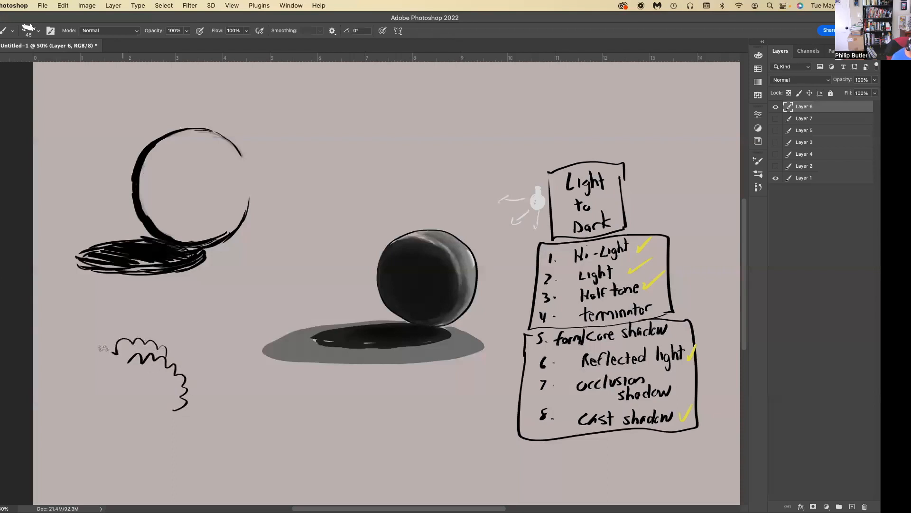
mouse_move(164, 396)
left_mouse_down()
mouse_move(151, 379)
mouse_move(132, 377)
left_mouse_up()
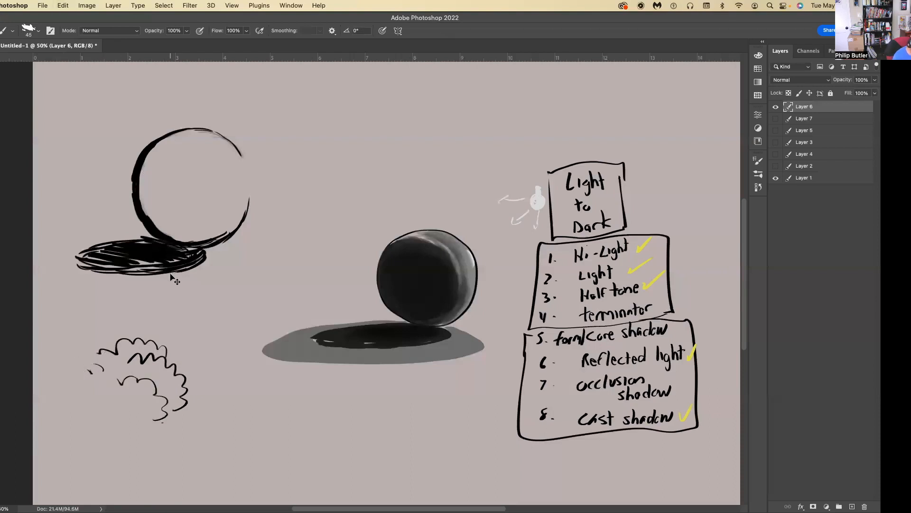
key("super+z")
key("super+z")
key("super+z")
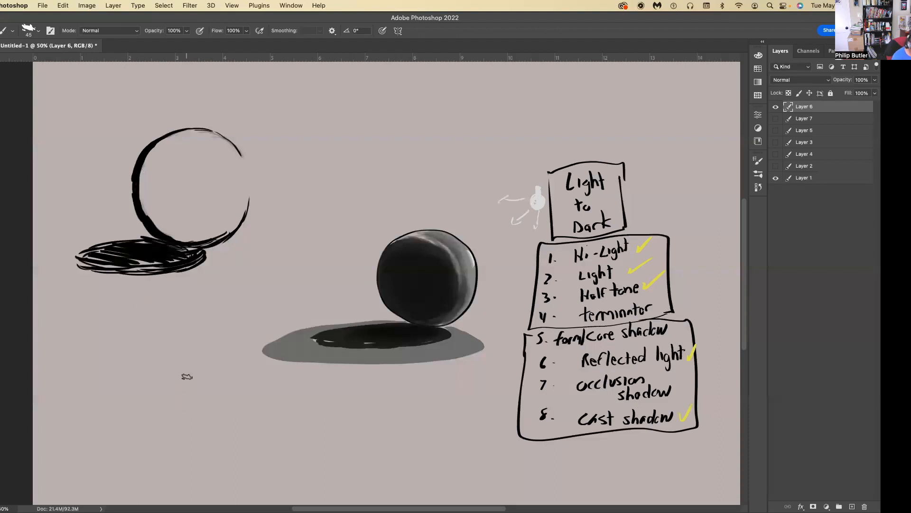
Sketch a three-dimensional box in the lower left of the canvas and an arrow above its right side.
left_click_drag(219, 375, 135, 383)
left_click_drag(222, 433, 224, 441)
left_click_drag(225, 441, 131, 453)
left_click_drag(133, 387, 133, 455)
mouse_move(135, 378)
left_mouse_down()
mouse_move(80, 384)
mouse_move(82, 439)
left_mouse_up()
left_click_drag(82, 440, 132, 454)
mouse_move(219, 371)
left_mouse_down()
mouse_move(89, 375)
mouse_move(221, 410)
mouse_move(222, 441)
left_mouse_up()
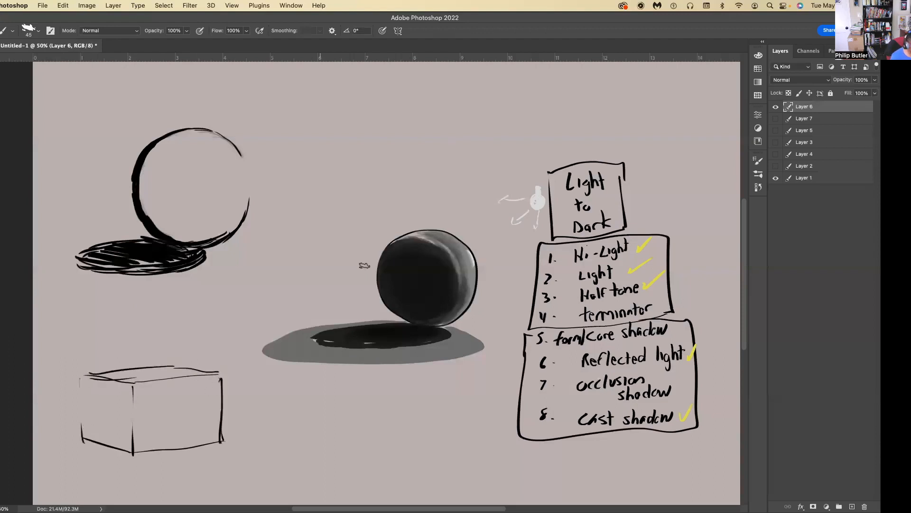
left_click_drag(247, 326, 282, 303)
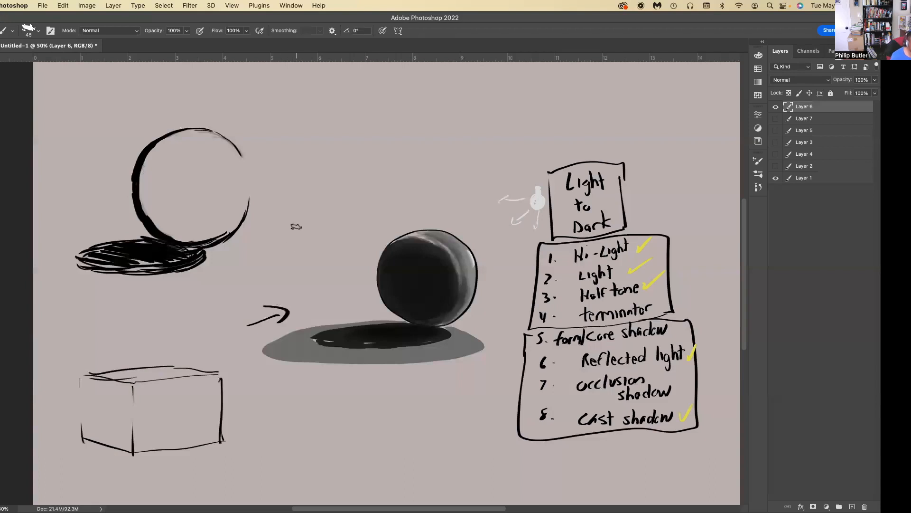
Lower Layer 6's opacity to 27% and add a new layer above it.
left_click(874, 80)
left_click_drag(854, 95, 847, 93)
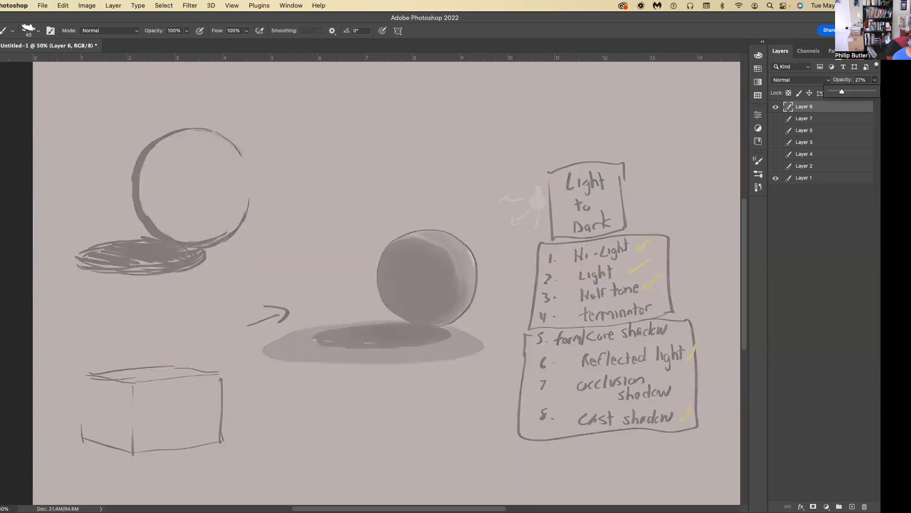
left_click(853, 506)
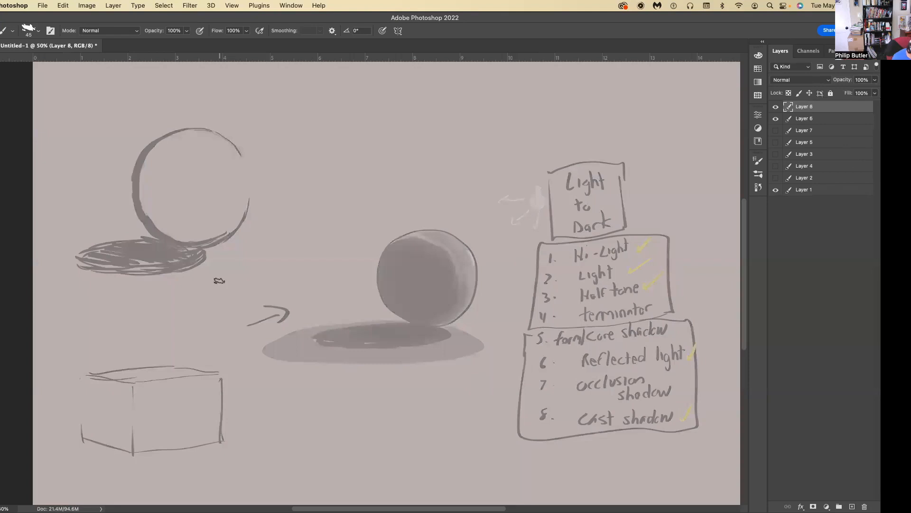
Trace the box's edges with scalloped foliage lines on Layer 8 to turn it into a hedge.
mouse_move(217, 439)
left_mouse_down()
mouse_move(206, 378)
mouse_move(216, 399)
mouse_move(219, 377)
mouse_move(209, 366)
mouse_move(212, 375)
mouse_move(187, 379)
mouse_move(207, 369)
mouse_move(182, 364)
left_mouse_up()
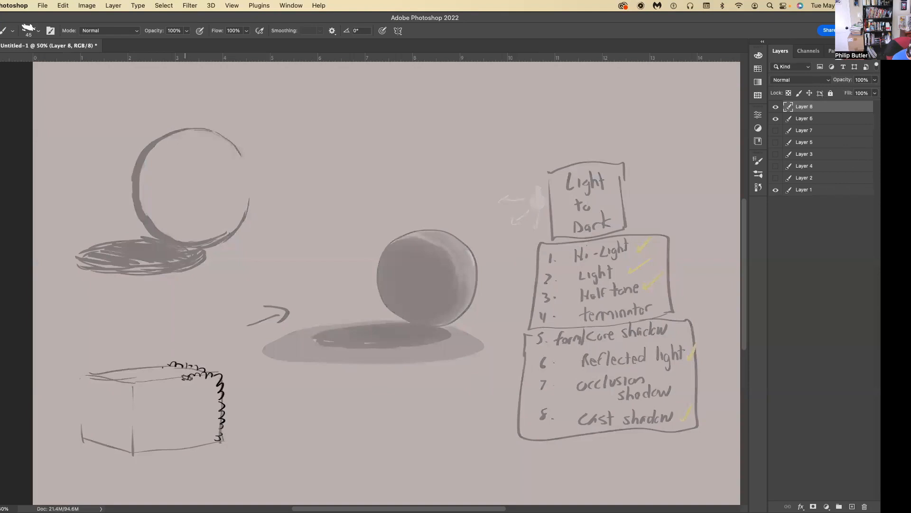
mouse_move(145, 381)
left_mouse_down()
mouse_move(134, 388)
mouse_move(131, 444)
left_mouse_up()
mouse_move(152, 365)
left_mouse_down()
mouse_move(116, 370)
mouse_move(128, 386)
mouse_move(99, 376)
mouse_move(79, 392)
mouse_move(77, 436)
mouse_move(123, 445)
left_mouse_up()
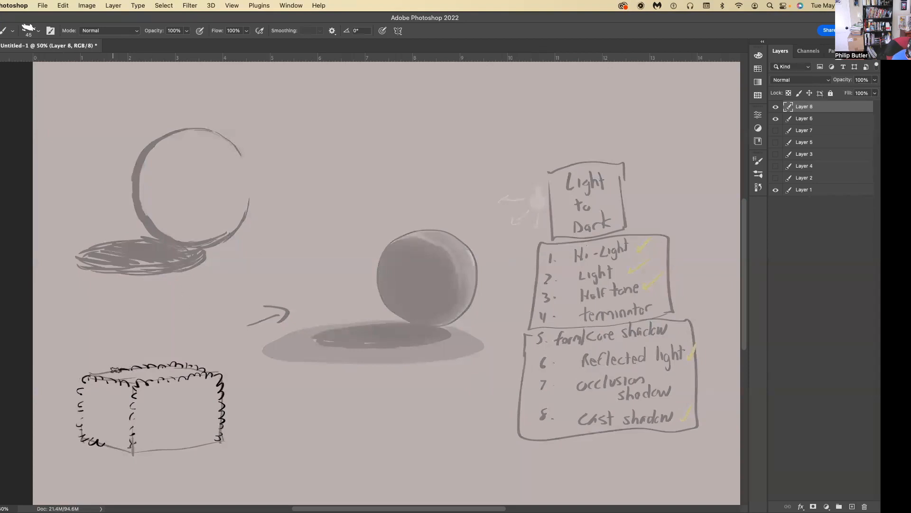
mouse_move(128, 453)
left_mouse_down()
mouse_move(101, 437)
mouse_move(145, 450)
mouse_move(160, 435)
mouse_move(161, 449)
mouse_move(168, 435)
mouse_move(176, 447)
mouse_move(182, 425)
mouse_move(185, 446)
mouse_move(189, 406)
mouse_move(194, 446)
mouse_move(211, 435)
left_mouse_up()
Add short leaf-texture strokes inside the hedge's front, side and top faces.
mouse_move(190, 381)
left_mouse_down()
mouse_move(204, 380)
mouse_move(159, 383)
mouse_move(163, 394)
left_mouse_up()
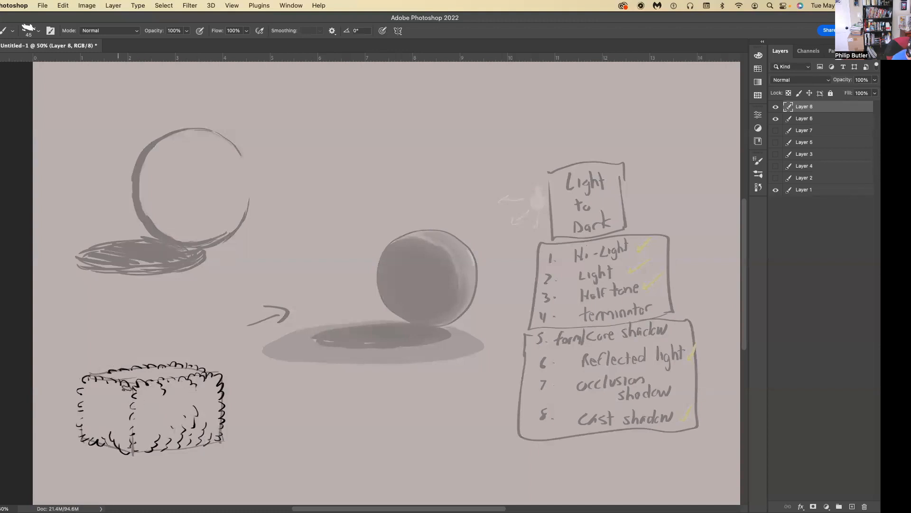
mouse_move(108, 383)
left_mouse_down()
mouse_move(100, 401)
mouse_move(95, 389)
mouse_move(90, 396)
left_mouse_up()
left_click_drag(120, 369, 132, 366)
left_click_drag(168, 369, 181, 362)
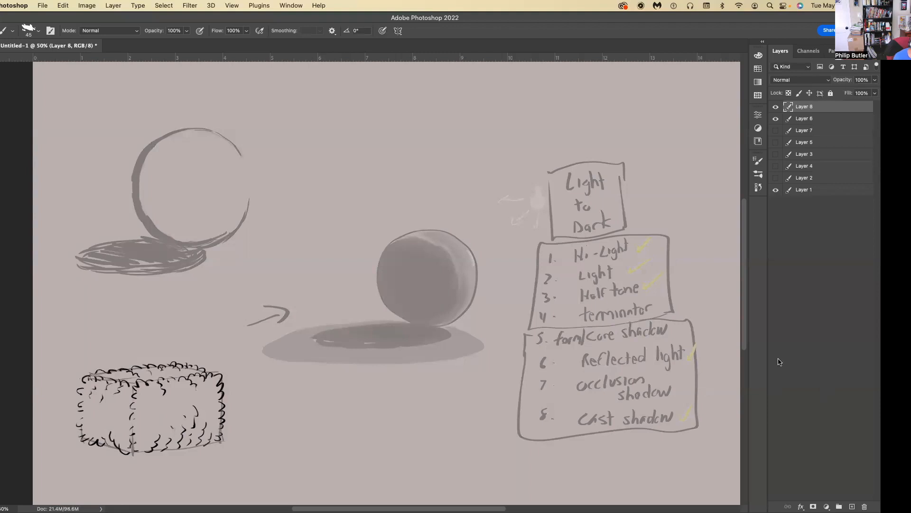
Hide Layer 6, then enlarge the hedge on Layer 8 and move it upward on the canvas.
left_click(775, 119)
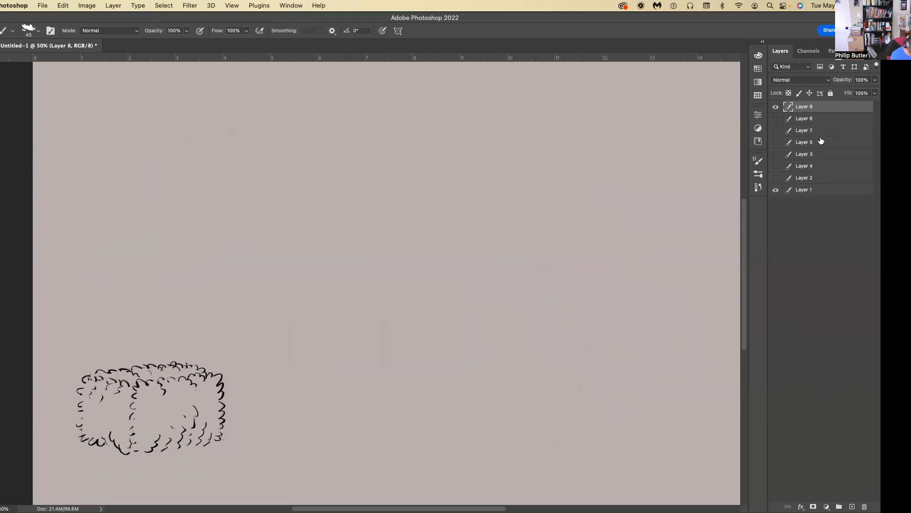
key("super+t")
left_click_drag(226, 455, 330, 508)
left_click_drag(271, 446, 284, 314)
key("Return")
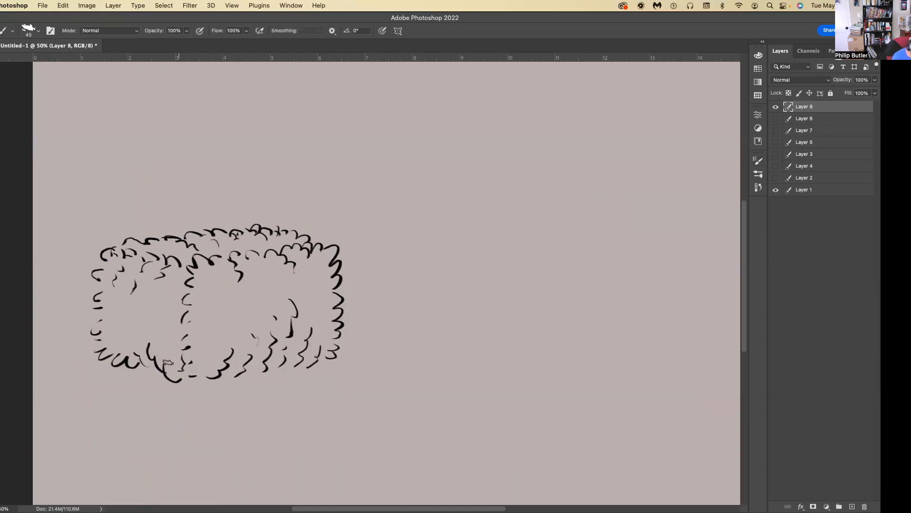
Set the brush size to 50 px and thicken the leaf strokes along the hedge's lower, shadowed edges.
key("bracketleft")
left_click_drag(173, 378, 176, 379)
mouse_move(209, 374)
left_mouse_down()
mouse_move(233, 374)
mouse_move(253, 352)
mouse_move(267, 354)
mouse_move(265, 369)
mouse_move(268, 344)
mouse_move(295, 310)
left_mouse_up()
mouse_move(300, 355)
left_mouse_down()
mouse_move(306, 342)
mouse_move(302, 355)
mouse_move(287, 357)
left_mouse_up()
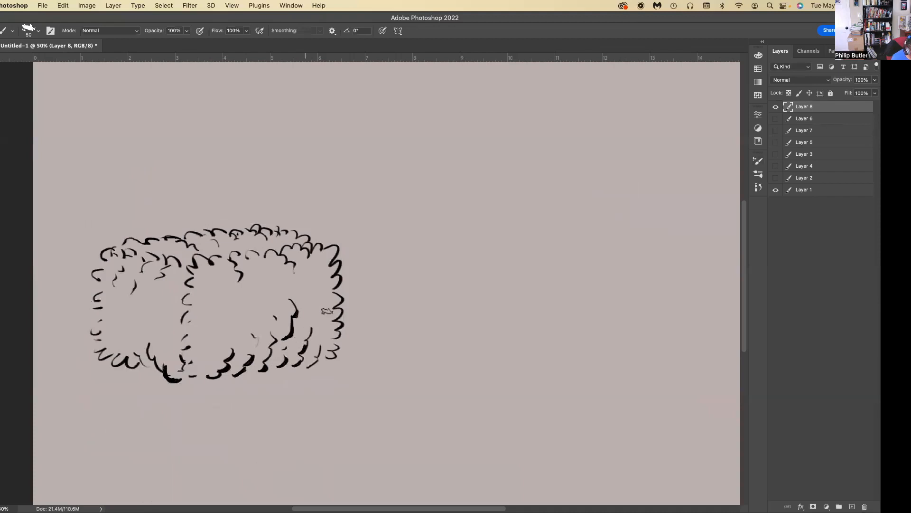
Draw a small scalloped leaf mark below the hedge and undo the looped leaf shapes tried beside it.
left_click_drag(300, 438, 317, 412)
mouse_move(350, 442)
left_mouse_down()
mouse_move(373, 448)
mouse_move(379, 437)
mouse_move(351, 447)
mouse_move(380, 418)
mouse_move(354, 431)
left_mouse_up()
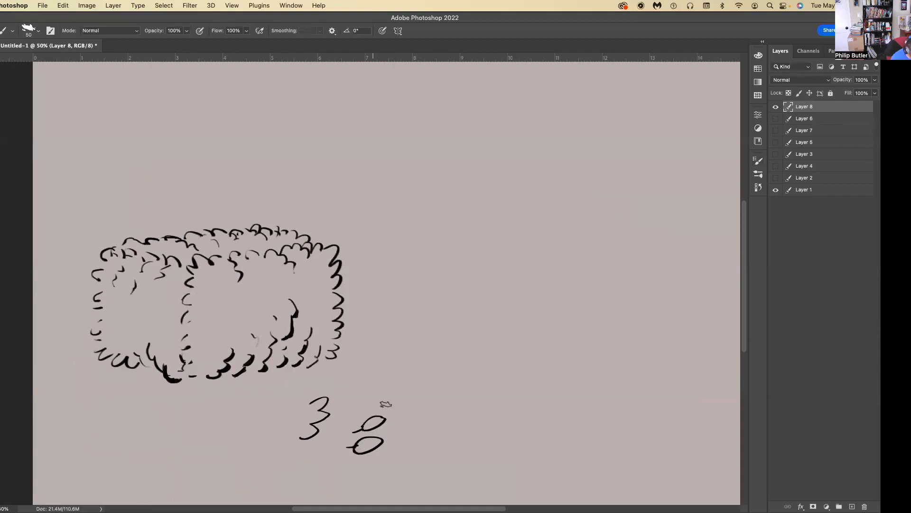
key("super+z")
key("super+z")
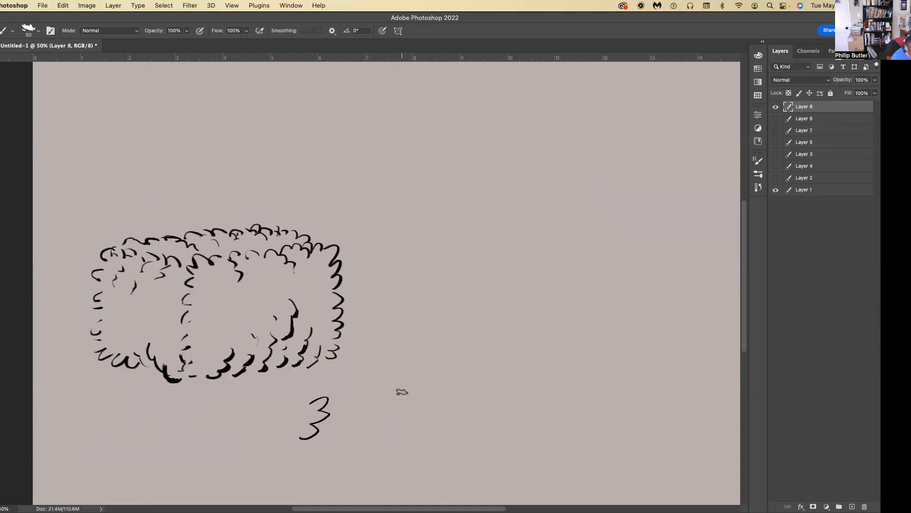
Draw a forked branch with several side twigs below and to the right of the hedge.
mouse_move(364, 459)
left_mouse_down()
mouse_move(403, 426)
mouse_move(372, 462)
mouse_move(442, 416)
mouse_move(416, 416)
mouse_move(443, 394)
left_mouse_up()
mouse_move(445, 363)
left_mouse_down()
mouse_move(430, 401)
mouse_move(411, 399)
mouse_move(394, 369)
left_mouse_up()
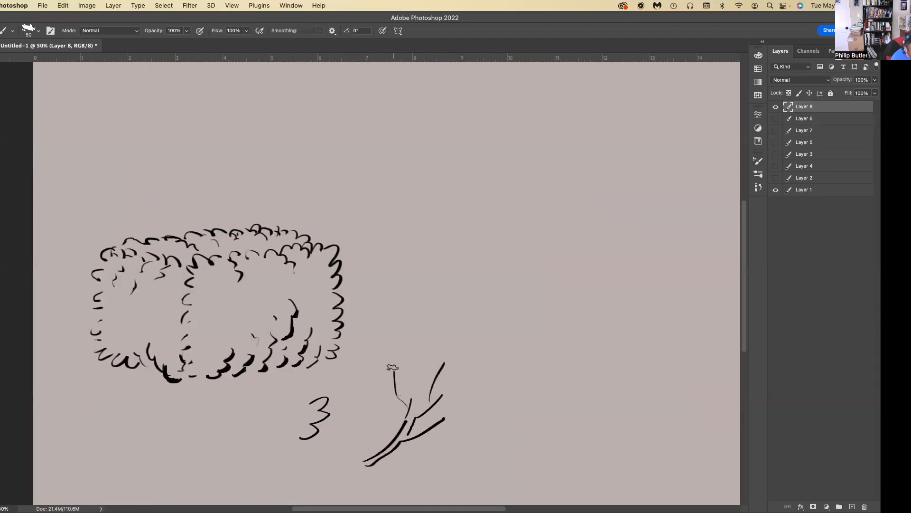
left_click_drag(411, 403, 412, 382)
left_click_drag(418, 393, 418, 376)
Add pointed, veined leaves around the branch's twigs and darken the main stem.
mouse_move(428, 344)
left_mouse_down()
mouse_move(412, 381)
mouse_move(424, 320)
mouse_move(416, 344)
mouse_move(396, 336)
mouse_move(410, 352)
mouse_move(388, 374)
mouse_move(383, 353)
mouse_move(389, 396)
left_mouse_up()
mouse_move(420, 363)
left_mouse_down()
mouse_move(432, 332)
mouse_move(422, 363)
mouse_move(430, 385)
mouse_move(447, 352)
mouse_move(434, 382)
mouse_move(453, 387)
mouse_move(429, 412)
mouse_move(423, 369)
mouse_move(426, 399)
left_mouse_up()
mouse_move(421, 435)
left_mouse_down()
mouse_move(457, 441)
mouse_move(438, 439)
mouse_move(455, 433)
mouse_move(433, 441)
mouse_move(462, 434)
mouse_move(439, 420)
mouse_move(459, 402)
mouse_move(437, 427)
mouse_move(464, 404)
mouse_move(442, 416)
mouse_move(374, 387)
left_mouse_up()
left_click_drag(370, 386, 374, 392)
left_click_drag(395, 422, 378, 405)
left_click_drag(372, 364, 382, 376)
mouse_move(451, 390)
left_mouse_down()
mouse_move(463, 366)
mouse_move(441, 388)
left_mouse_up()
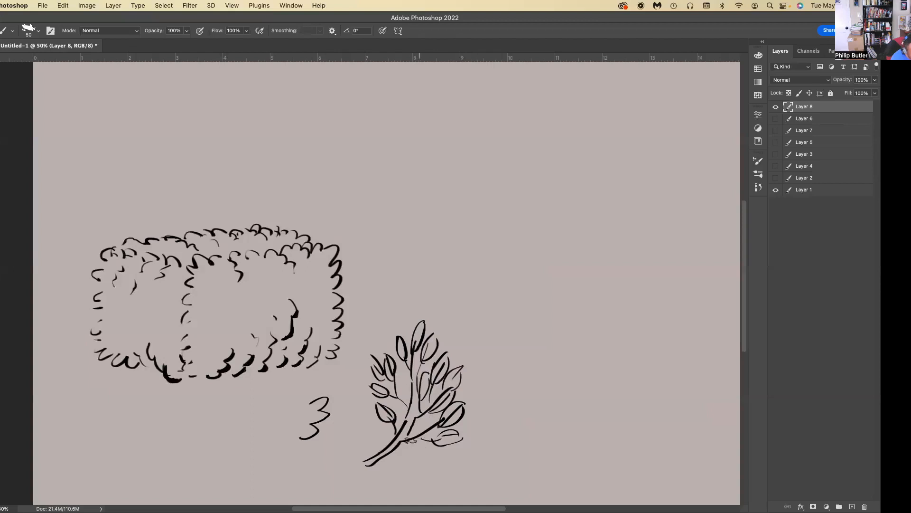
left_click_drag(412, 446, 429, 462)
mouse_move(412, 415)
left_mouse_down()
mouse_move(396, 444)
mouse_move(367, 461)
left_mouse_up()
left_click_drag(404, 423, 413, 392)
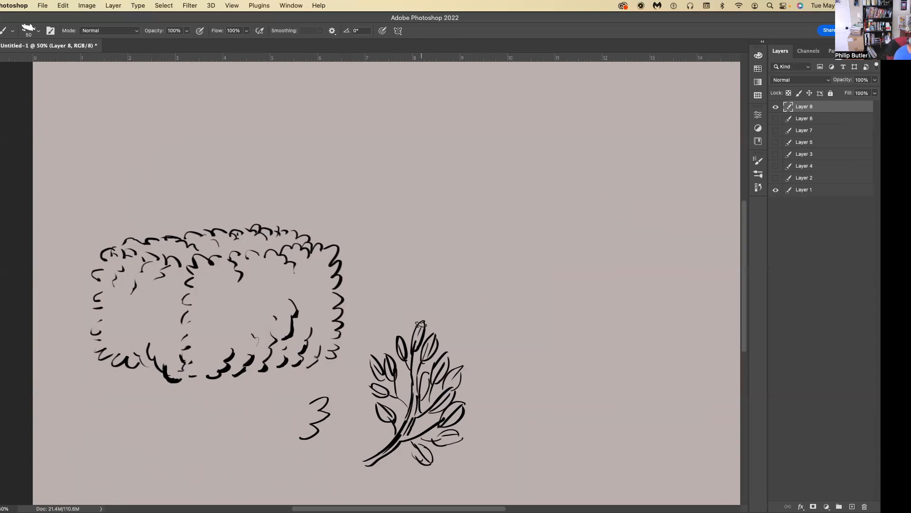
Handwrite the words "Legends" and "masters" in the empty upper right area of the canvas.
mouse_move(596, 107)
left_mouse_down()
mouse_move(605, 136)
mouse_move(618, 121)
mouse_move(626, 151)
left_mouse_up()
left_click_drag(636, 123, 662, 129)
mouse_move(594, 154)
left_mouse_down()
mouse_move(614, 171)
mouse_move(647, 166)
left_mouse_up()
mouse_move(641, 155)
left_mouse_down()
mouse_move(662, 150)
mouse_move(670, 160)
left_mouse_up()
mouse_move(671, 164)
left_mouse_down()
mouse_move(675, 148)
mouse_move(673, 164)
left_mouse_up()
Handwrite "Professional" as the third line of the list.
mouse_move(601, 190)
left_mouse_down()
mouse_move(603, 214)
mouse_move(604, 203)
left_mouse_up()
left_click_drag(609, 213, 619, 209)
mouse_move(646, 192)
left_mouse_down()
mouse_move(635, 212)
mouse_move(646, 199)
left_mouse_up()
left_click_drag(641, 204, 657, 211)
mouse_move(669, 197)
left_mouse_down()
mouse_move(665, 211)
mouse_move(678, 212)
left_mouse_up()
mouse_move(683, 202)
left_mouse_down()
mouse_move(686, 212)
mouse_move(698, 208)
left_mouse_up()
left_click_drag(699, 211, 710, 212)
left_click_drag(712, 183, 713, 212)
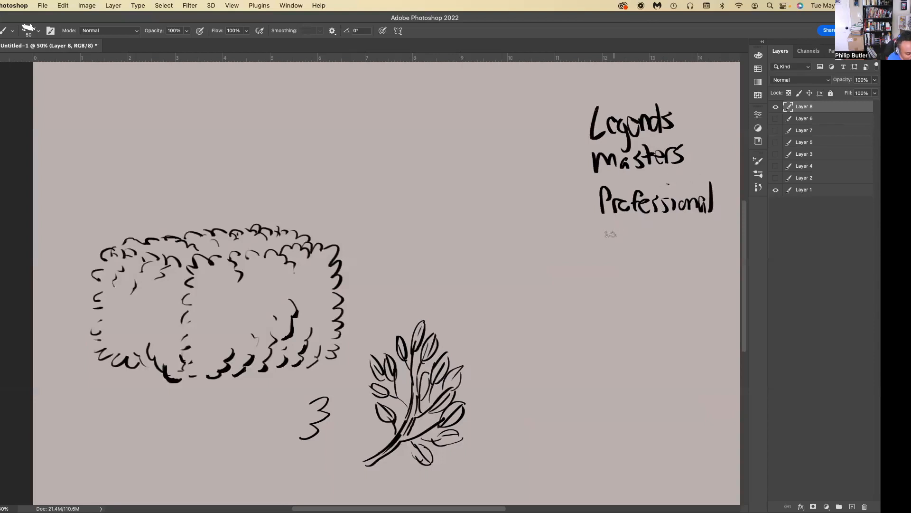
Handwrite "teachers" and "students" as the next two lines below "Professional".
left_click_drag(613, 227, 614, 247)
left_click_drag(608, 232, 632, 244)
left_click_drag(636, 236, 650, 245)
mouse_move(661, 223)
left_mouse_down()
mouse_move(661, 246)
mouse_move(671, 245)
left_mouse_up()
left_click_drag(676, 233, 677, 245)
mouse_move(684, 246)
left_mouse_down()
mouse_move(696, 233)
mouse_move(693, 243)
left_mouse_up()
mouse_move(631, 268)
left_mouse_down()
mouse_move(618, 285)
mouse_move(629, 288)
left_mouse_up()
left_click_drag(623, 274, 641, 273)
left_click_drag(645, 272, 661, 288)
mouse_move(661, 276)
left_mouse_down()
mouse_move(664, 287)
mouse_move(690, 286)
mouse_move(705, 269)
left_mouse_up()
left_click_drag(711, 267, 704, 285)
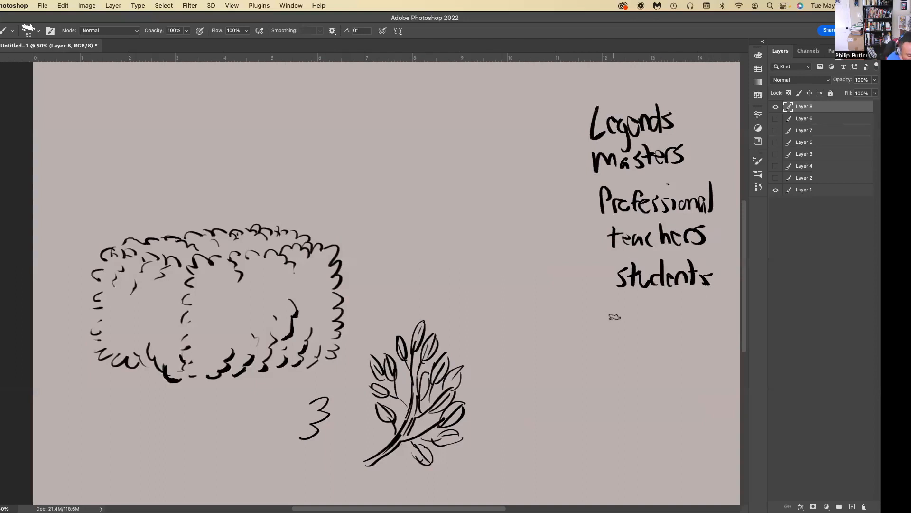
Handwrite "Amt of knowledge" on two lines below the word "students".
mouse_move(604, 331)
left_mouse_down()
mouse_move(620, 332)
mouse_move(615, 322)
left_mouse_up()
mouse_move(618, 330)
left_mouse_down()
mouse_move(638, 318)
mouse_move(645, 336)
left_mouse_up()
mouse_move(649, 319)
left_mouse_down()
mouse_move(663, 316)
mouse_move(648, 338)
mouse_move(665, 334)
left_mouse_up()
mouse_move(689, 313)
left_mouse_down()
mouse_move(679, 337)
mouse_move(691, 324)
left_mouse_up()
left_click_drag(612, 344, 611, 366)
mouse_move(625, 352)
left_mouse_down()
mouse_move(628, 366)
mouse_move(664, 358)
mouse_move(672, 367)
left_mouse_up()
mouse_move(675, 361)
left_mouse_down()
mouse_move(692, 365)
mouse_move(686, 380)
left_mouse_up()
mouse_move(694, 361)
left_mouse_down()
mouse_move(706, 342)
mouse_move(713, 365)
left_mouse_up()
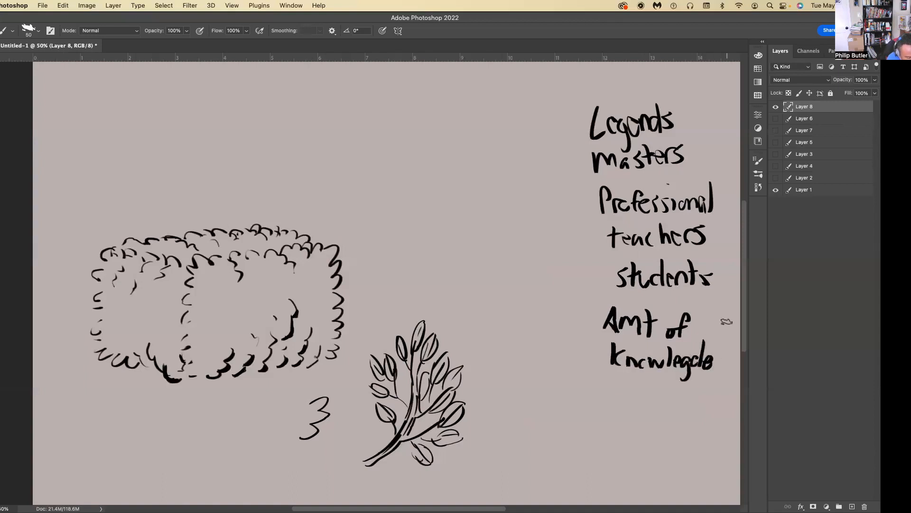
Undo the misspelled ending of the last word and rewrite it so it reads "knowledge".
key("super+z")
key("super+z")
key("super+z")
left_click_drag(691, 359, 693, 369)
mouse_move(695, 364)
left_mouse_down()
mouse_move(697, 384)
mouse_move(718, 374)
left_mouse_up()
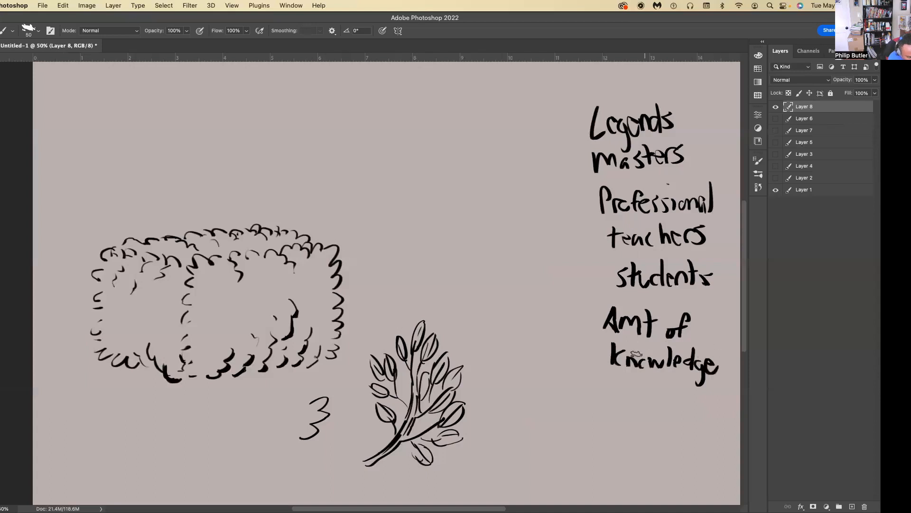
left_click_drag(640, 359, 646, 351)
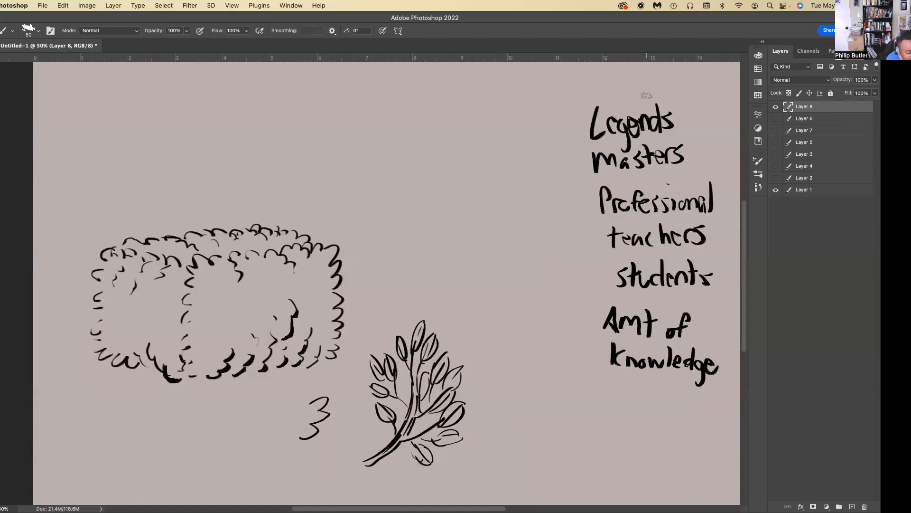
Retouch "Legends", put a dash before "Amt of knowledge", and handwrite "- mastery of fundamentals" below it.
left_click_drag(609, 124, 618, 122)
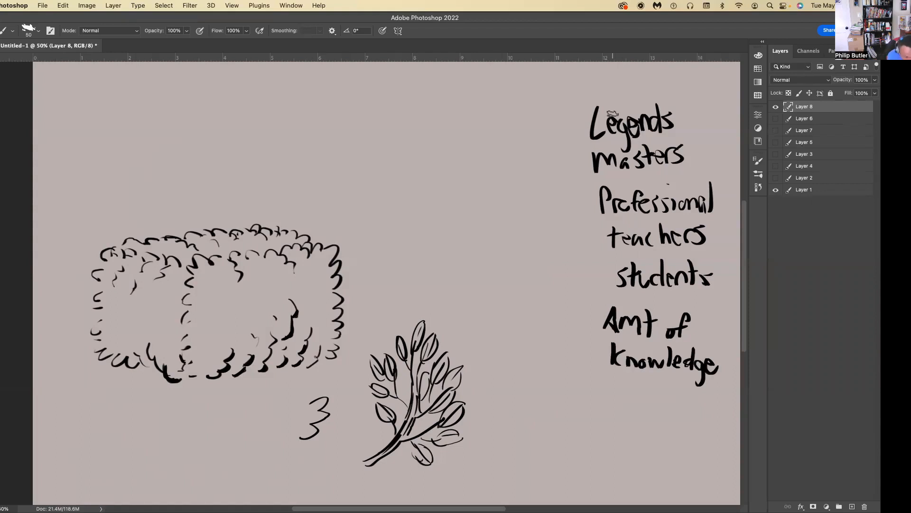
left_click_drag(587, 323, 596, 323)
mouse_move(578, 388)
left_mouse_down()
mouse_move(628, 390)
mouse_move(638, 394)
mouse_move(632, 404)
mouse_move(642, 388)
mouse_move(673, 405)
mouse_move(673, 419)
mouse_move(626, 426)
mouse_move(641, 421)
mouse_move(613, 449)
mouse_move(624, 457)
mouse_move(656, 458)
mouse_move(669, 448)
mouse_move(713, 456)
mouse_move(721, 434)
mouse_move(724, 461)
left_mouse_up()
left_click_drag(734, 446, 725, 462)
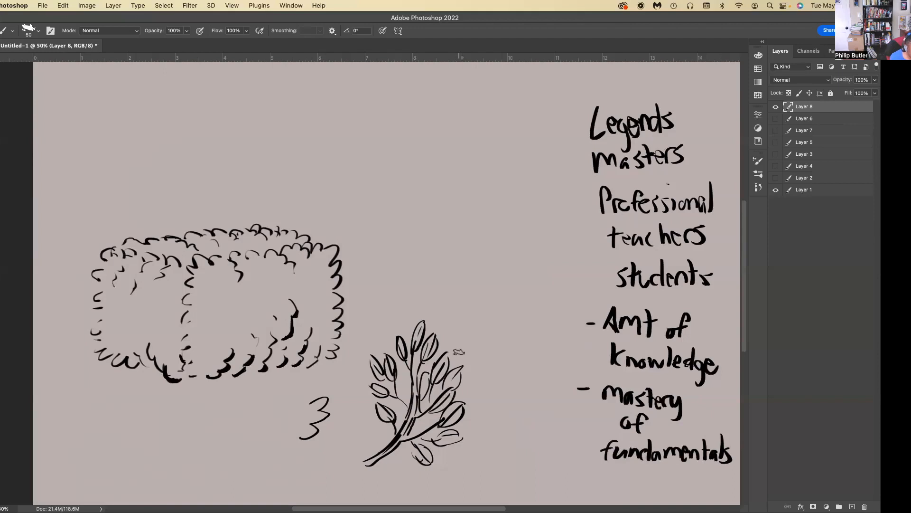
Thicken the shadowed undersides of the leaves, twigs and main stem on the branch drawing.
left_click_drag(458, 412, 438, 418)
key("super+z")
key("super+z")
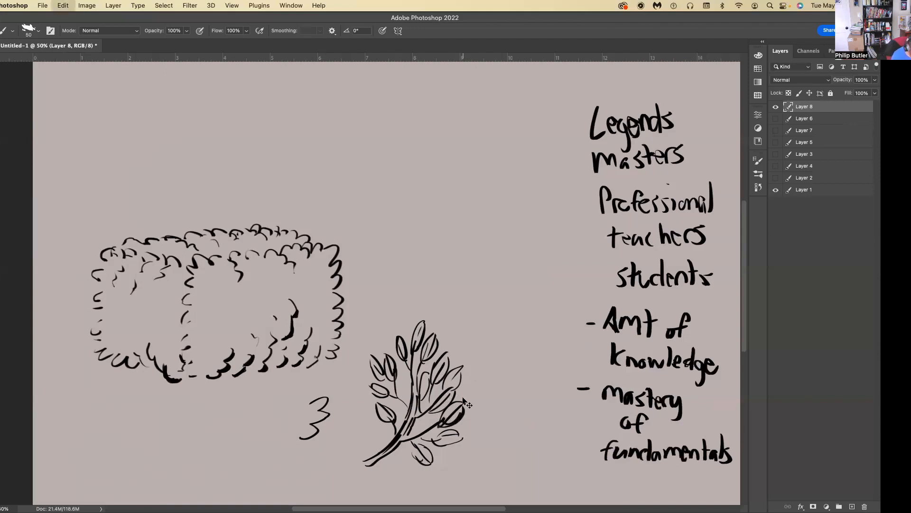
mouse_move(442, 423)
left_mouse_down()
mouse_move(454, 437)
mouse_move(435, 443)
mouse_move(409, 442)
left_mouse_up()
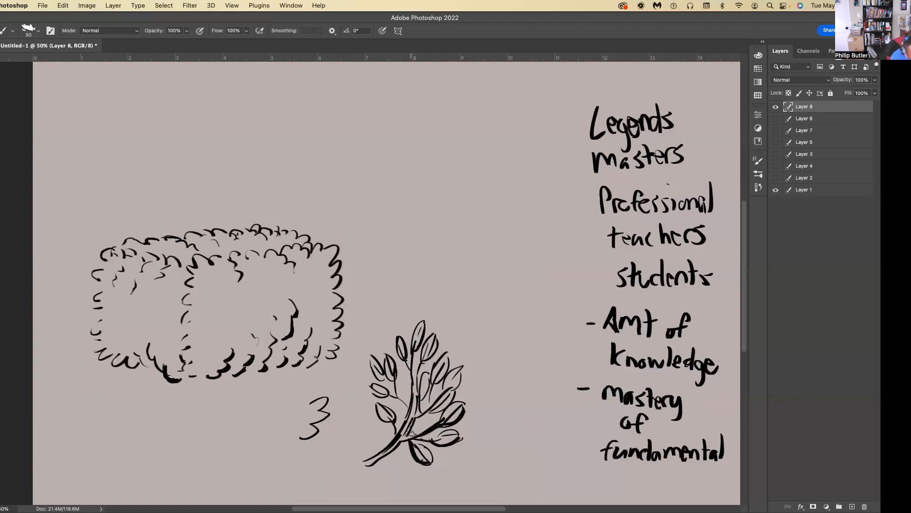
left_click_drag(442, 372, 412, 414)
left_click_drag(417, 366, 414, 387)
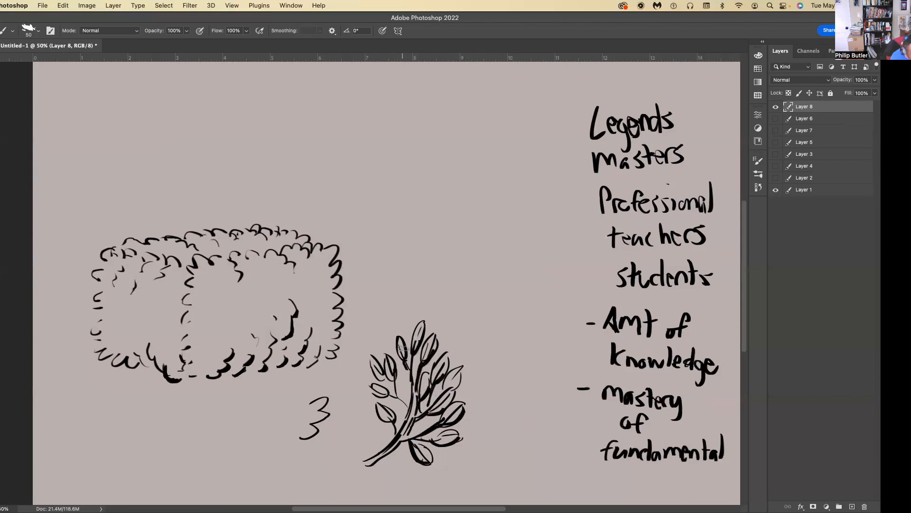
mouse_move(387, 362)
left_mouse_down()
mouse_move(398, 346)
mouse_move(402, 405)
mouse_move(394, 432)
left_mouse_up()
left_click_drag(380, 400, 380, 380)
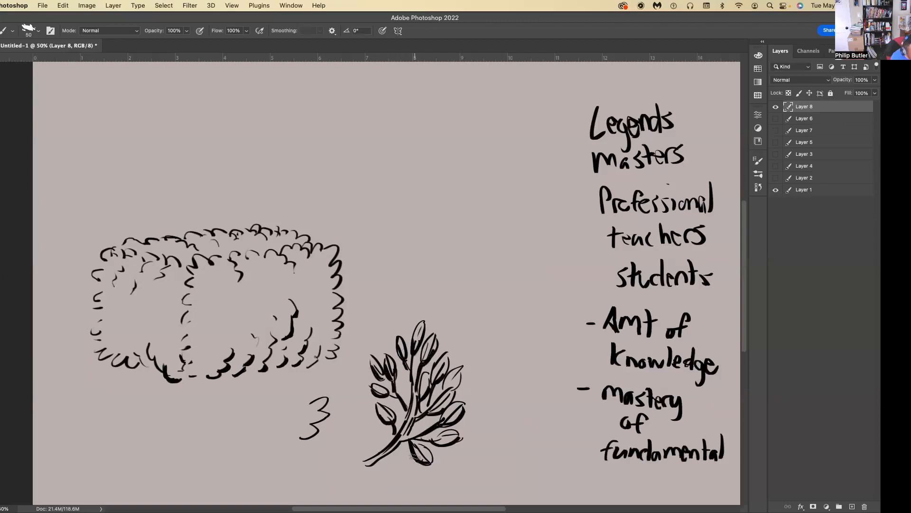
left_click_drag(368, 461, 401, 422)
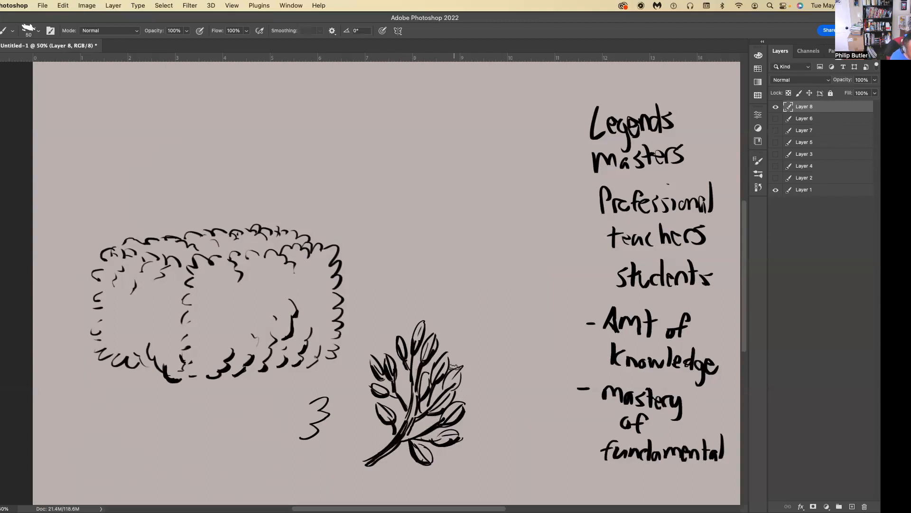
Sketch a hanging light bulb above the branch and add small leaf strokes inside the hedge's right side.
mouse_move(500, 105)
left_mouse_down()
mouse_move(500, 127)
mouse_move(521, 106)
mouse_move(528, 151)
mouse_move(510, 142)
left_mouse_up()
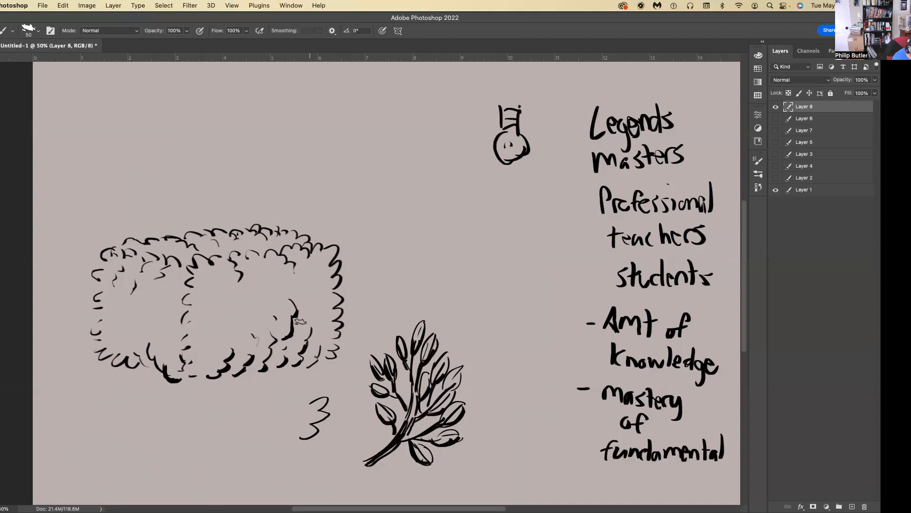
mouse_move(317, 336)
left_mouse_down()
mouse_move(310, 306)
mouse_move(324, 333)
mouse_move(328, 315)
mouse_move(301, 280)
mouse_move(300, 321)
mouse_move(324, 310)
mouse_move(311, 328)
left_mouse_up()
key("super+z")
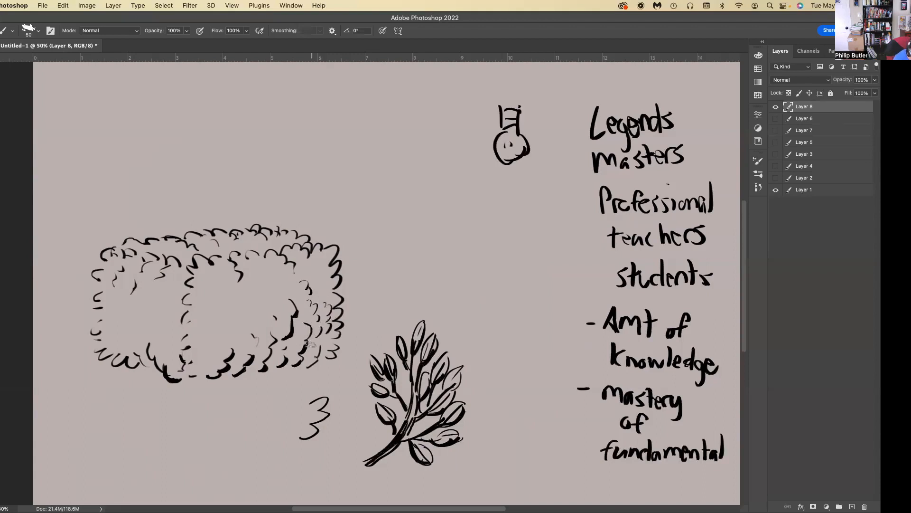
Draw an arrow pointing at the branch and two long strokes that taper from thick to thin beside it.
mouse_move(487, 320)
left_mouse_down()
mouse_move(488, 333)
mouse_move(487, 315)
left_mouse_up()
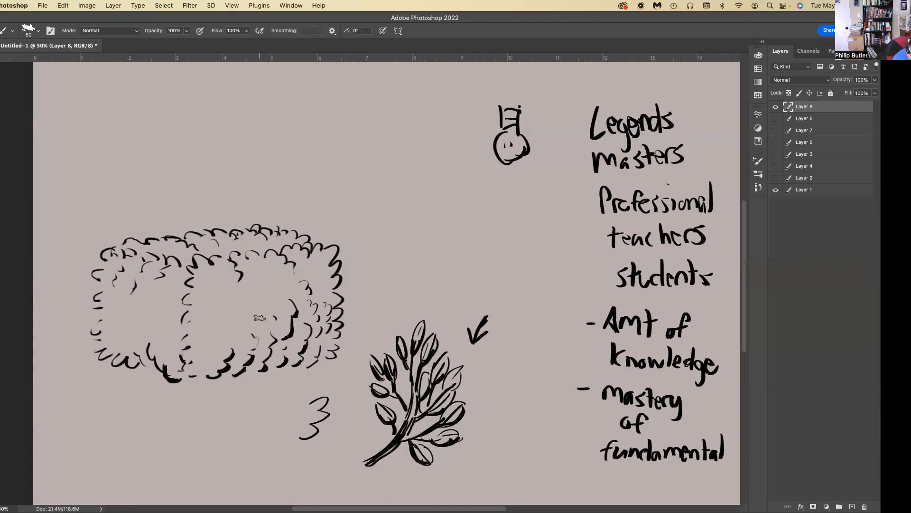
left_click_drag(549, 436, 535, 323)
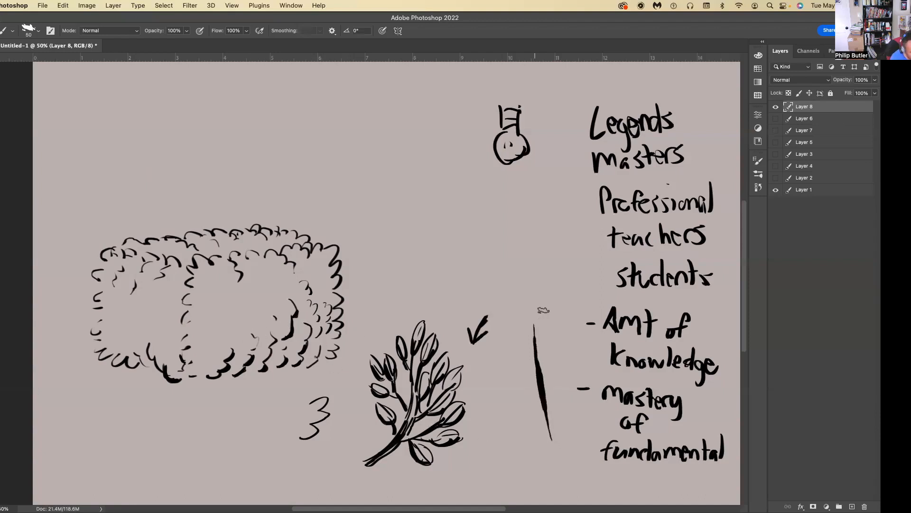
left_click_drag(566, 433, 539, 295)
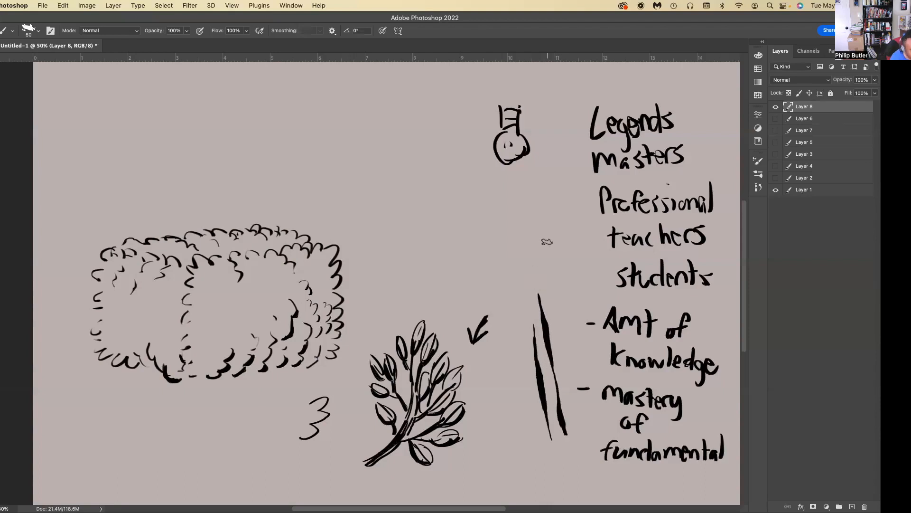
Handwrite "study from Life" on three lines below the light bulb sketch.
mouse_move(483, 198)
left_mouse_down()
mouse_move(474, 212)
mouse_move(489, 212)
left_mouse_up()
mouse_move(500, 196)
left_mouse_down()
mouse_move(502, 212)
mouse_move(518, 198)
mouse_move(522, 215)
mouse_move(475, 240)
mouse_move(503, 227)
mouse_move(517, 232)
left_mouse_up()
left_click_drag(479, 244, 491, 260)
left_click_drag(495, 249, 500, 258)
left_click_drag(495, 250, 518, 255)
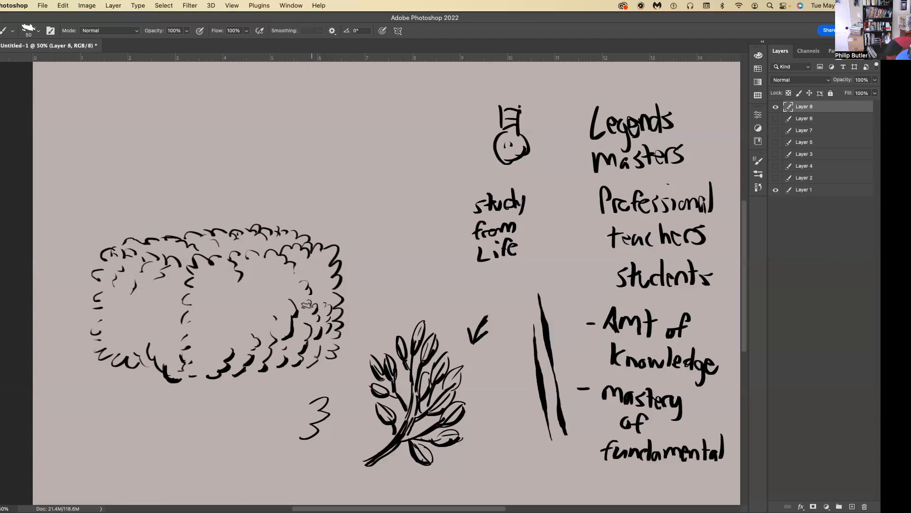
Add and thicken leaf strokes along the hedge's lower edges and its front vertical corner.
left_click_drag(312, 354, 325, 356)
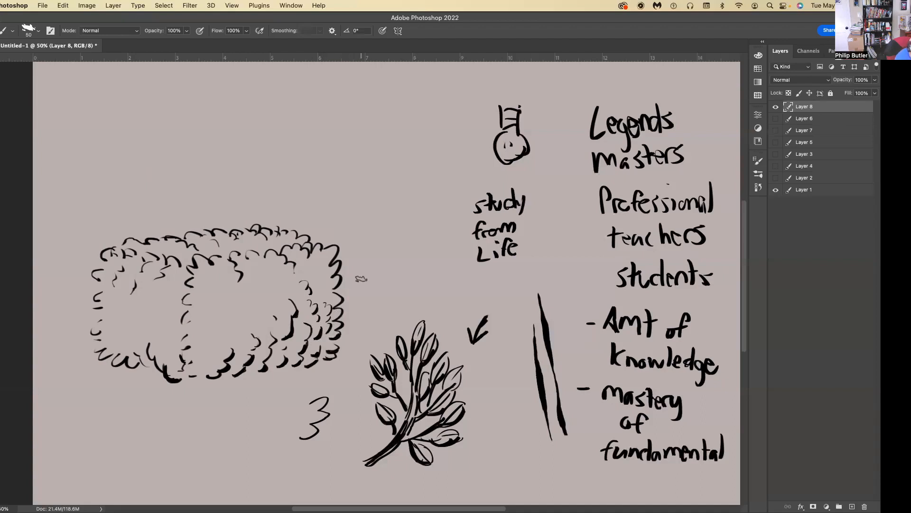
left_click_drag(261, 341, 254, 350)
mouse_move(190, 377)
left_mouse_down()
mouse_move(201, 376)
mouse_move(183, 356)
left_mouse_up()
left_click_drag(189, 314, 186, 323)
mouse_move(152, 357)
left_mouse_down()
mouse_move(163, 373)
mouse_move(150, 359)
mouse_move(138, 366)
left_mouse_up()
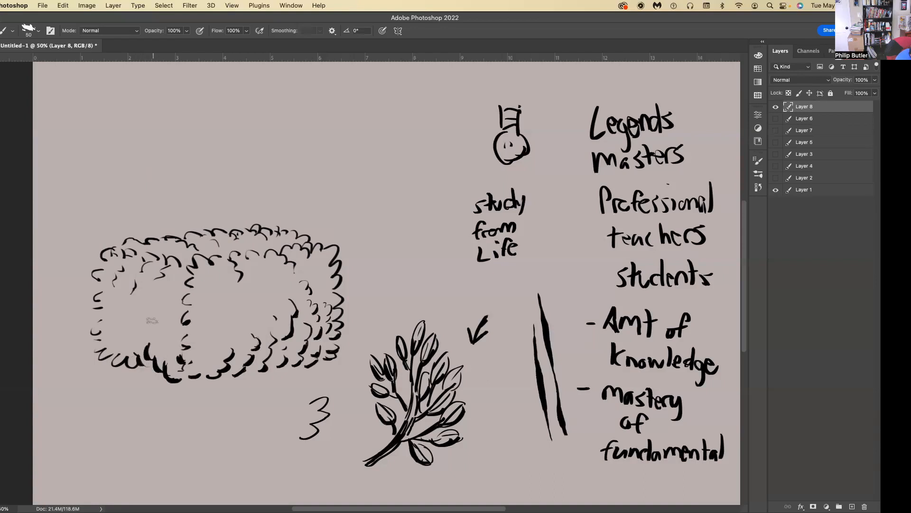
Draw a thin vertical line and a thick tapered one above the branch, with a double-headed vertical arrow beside them.
left_click_drag(429, 126, 429, 155)
key("super+z")
left_click_drag(427, 210, 424, 83)
left_click_drag(399, 209, 397, 86)
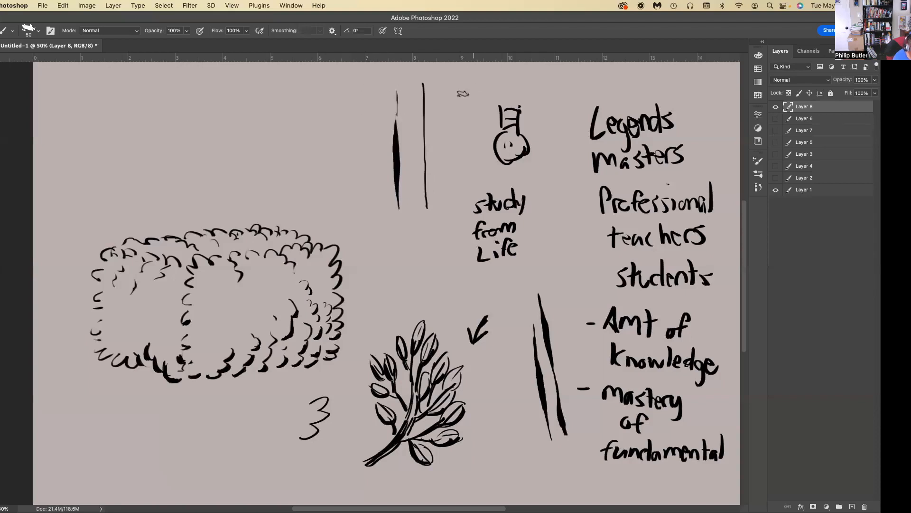
mouse_move(451, 98)
left_mouse_down()
mouse_move(464, 97)
mouse_move(459, 205)
mouse_move(465, 190)
left_mouse_up()
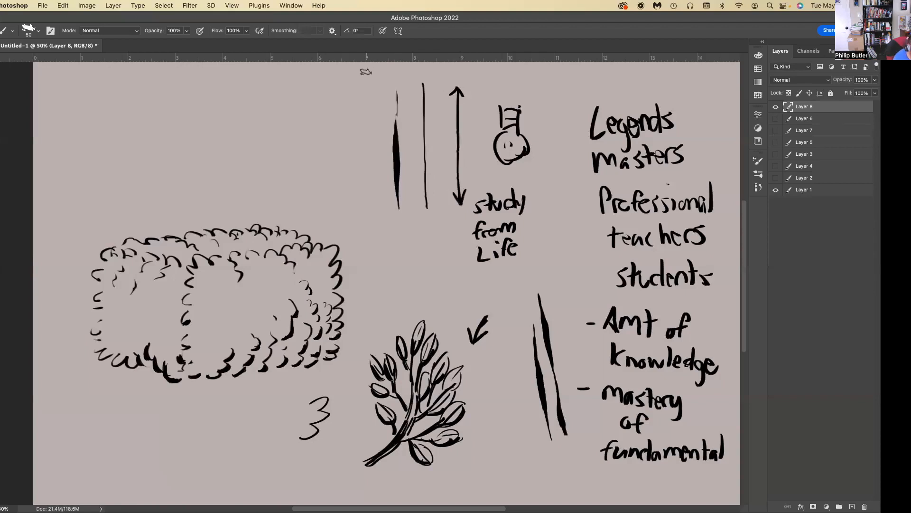
Draw an arrow pointing at the tapered line and a pair of outward-bowing double-headed arrows beside it.
left_click_drag(362, 77, 378, 107)
left_click_drag(371, 97, 379, 108)
mouse_move(325, 211)
left_mouse_down()
mouse_move(336, 153)
mouse_move(319, 91)
mouse_move(314, 201)
mouse_move(294, 146)
mouse_move(313, 82)
mouse_move(302, 80)
mouse_move(326, 217)
left_mouse_up()
mouse_move(323, 207)
left_mouse_down()
mouse_move(326, 218)
mouse_move(315, 217)
left_mouse_up()
left_click_drag(312, 206, 315, 218)
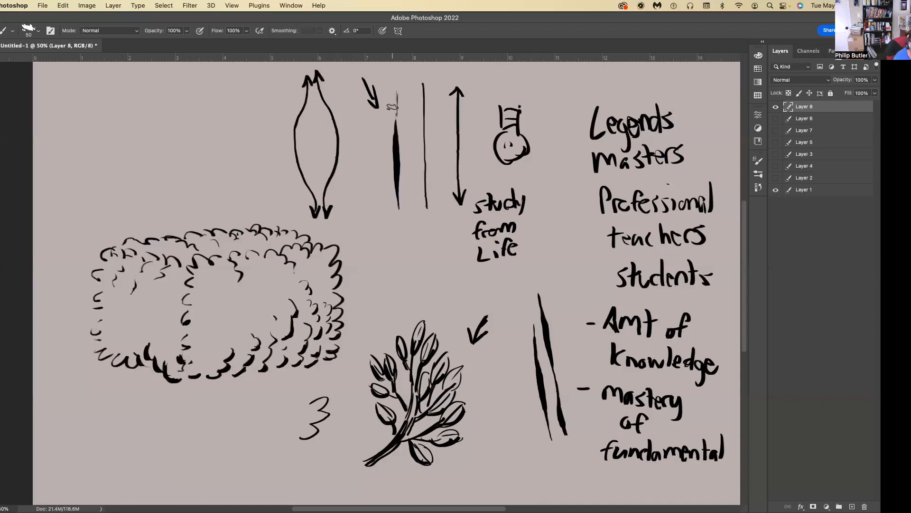
Draw an even-weight vertical line with bowed double-headed arrows beside it, and an arrow pointing up at the tapered line.
left_click_drag(186, 78, 195, 200)
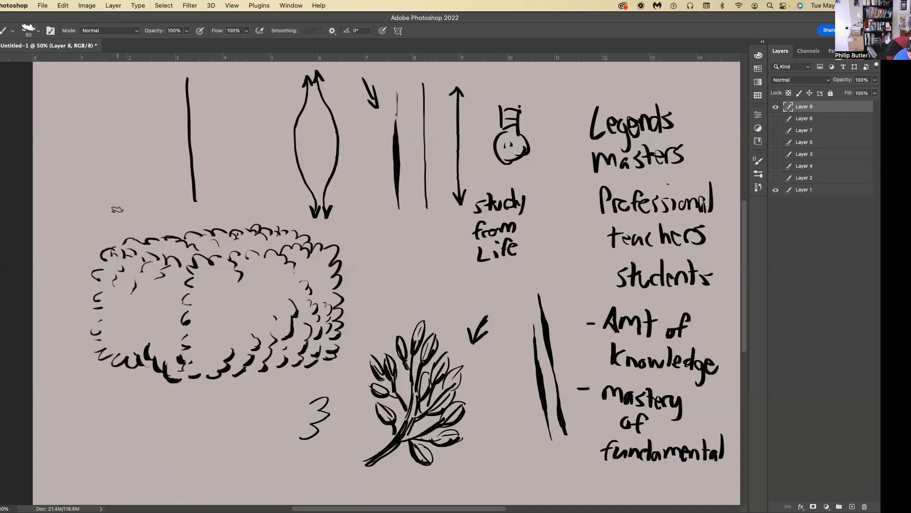
mouse_move(121, 214)
left_mouse_down()
mouse_move(142, 166)
mouse_move(121, 72)
mouse_move(124, 212)
mouse_move(116, 209)
left_mouse_up()
mouse_move(105, 216)
left_mouse_down()
mouse_move(81, 153)
mouse_move(93, 74)
mouse_move(94, 214)
left_mouse_up()
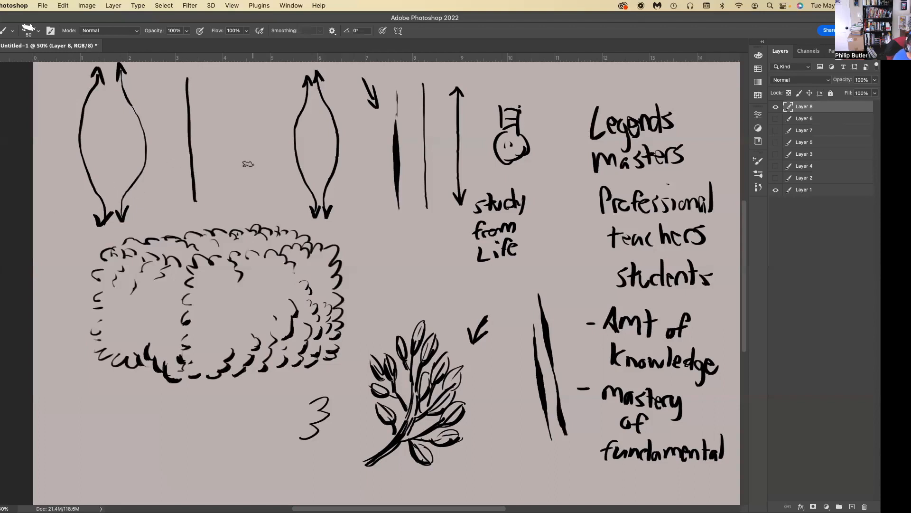
mouse_move(381, 246)
left_mouse_down()
mouse_move(390, 225)
mouse_move(398, 232)
left_mouse_up()
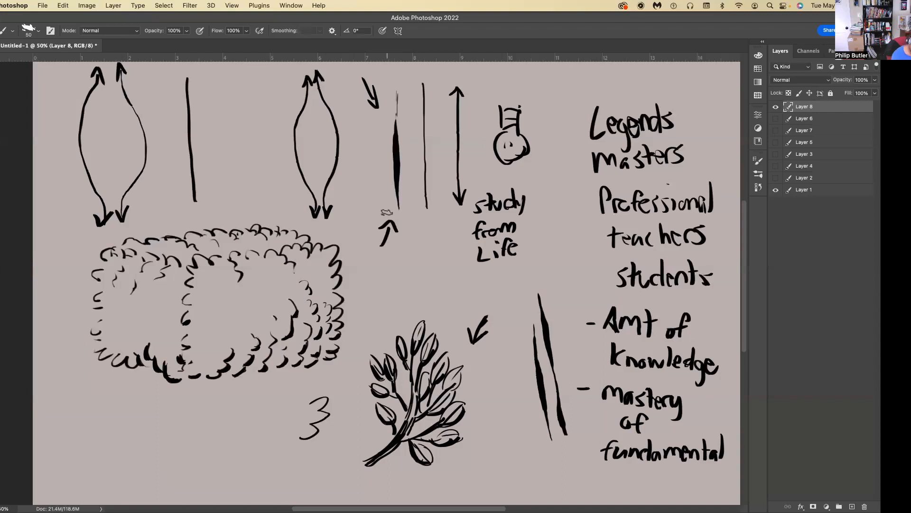
Clear the sketches beside the handwritten list on Layer 8 and draw a box filled with vertical lines.
mouse_move(334, 288)
left_mouse_down()
mouse_move(339, 257)
mouse_move(318, 241)
left_mouse_up()
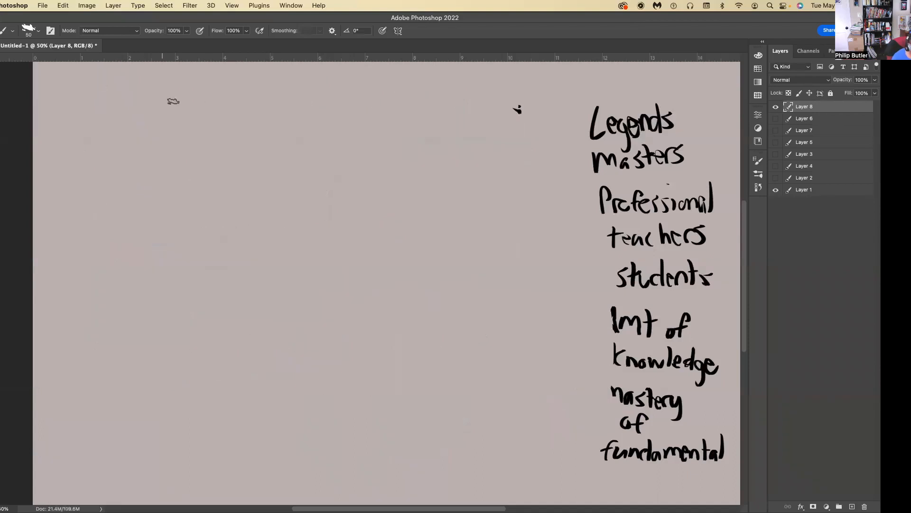
mouse_move(216, 108)
left_mouse_down()
mouse_move(106, 113)
mouse_move(108, 205)
mouse_move(213, 206)
mouse_move(113, 211)
left_mouse_up()
mouse_move(124, 112)
left_mouse_down()
mouse_move(126, 209)
mouse_move(138, 219)
left_mouse_up()
left_click_drag(156, 112, 152, 216)
mouse_move(172, 114)
left_mouse_down()
mouse_move(173, 209)
mouse_move(190, 204)
left_mouse_up()
left_click_drag(203, 112, 205, 207)
Draw a second box beside the first and fill it with horizontal lines.
left_click_drag(374, 111, 279, 118)
left_click_drag(265, 121, 262, 230)
mouse_move(374, 113)
left_mouse_down()
mouse_move(378, 227)
mouse_move(263, 217)
left_mouse_up()
left_click_drag(389, 127, 261, 134)
left_click_drag(378, 145, 267, 149)
left_click_drag(376, 164, 259, 165)
left_click_drag(374, 186, 264, 187)
left_click_drag(375, 204, 255, 207)
Draw a third box in the upper row and fill it with diagonal lines rising to the right.
left_click_drag(419, 123, 432, 219)
mouse_move(536, 128)
left_mouse_down()
mouse_move(439, 139)
mouse_move(536, 195)
left_mouse_up()
left_click_drag(545, 225, 414, 223)
left_click_drag(533, 126, 447, 223)
left_click_drag(530, 148, 468, 219)
left_click_drag(533, 172, 480, 229)
mouse_move(490, 140)
left_mouse_down()
mouse_move(428, 207)
mouse_move(426, 185)
left_mouse_up()
Draw a box under the vertical-line box and fill it with diagonal lines falling to the right.
left_click_drag(218, 237, 129, 251)
left_click_drag(124, 233, 109, 316)
left_click_drag(220, 243, 212, 308)
left_click_drag(216, 322, 120, 324)
left_click_drag(191, 255, 215, 265)
mouse_move(148, 255)
left_mouse_down()
mouse_move(203, 293)
mouse_move(203, 314)
left_mouse_up()
left_click_drag(109, 282, 178, 320)
Draw a box under the horizontal-line box and fill it with wavy diagonal lines.
left_click_drag(376, 247, 269, 247)
mouse_move(270, 246)
left_mouse_down()
mouse_move(273, 327)
mouse_move(378, 251)
mouse_move(367, 327)
mouse_move(266, 334)
left_mouse_up()
mouse_move(387, 247)
left_mouse_down()
mouse_move(371, 328)
mouse_move(255, 335)
left_mouse_up()
mouse_move(383, 247)
left_mouse_down()
mouse_move(319, 285)
mouse_move(278, 331)
left_mouse_up()
left_click_drag(387, 280, 327, 333)
left_click_drag(314, 241, 268, 294)
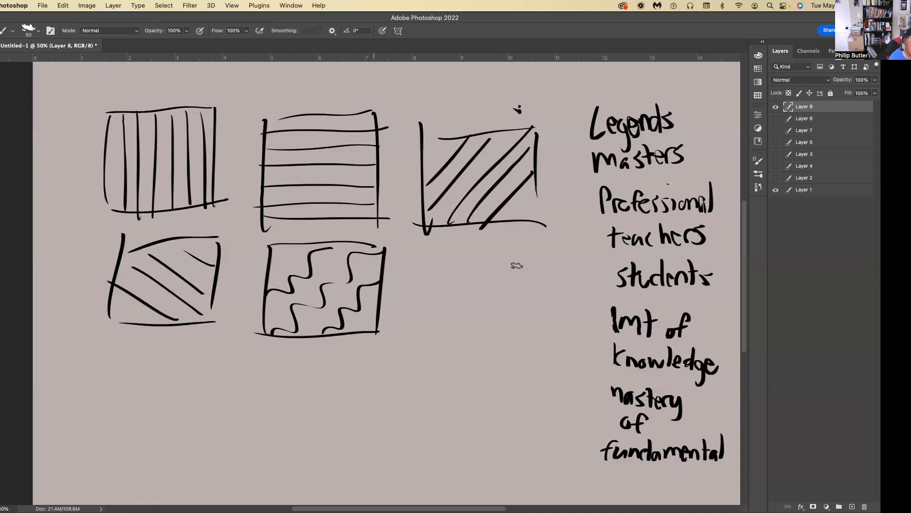
Draw a round bush of scalloped foliage clusters with thickened lower edges beside the wavy-line box.
mouse_move(471, 285)
left_mouse_down()
mouse_move(457, 301)
mouse_move(457, 318)
mouse_move(484, 315)
mouse_move(491, 290)
mouse_move(471, 286)
mouse_move(485, 285)
mouse_move(480, 269)
mouse_move(449, 287)
mouse_move(444, 306)
mouse_move(456, 325)
mouse_move(443, 320)
mouse_move(480, 331)
mouse_move(483, 306)
mouse_move(486, 326)
mouse_move(499, 321)
mouse_move(499, 278)
left_mouse_up()
mouse_move(471, 313)
left_mouse_down()
mouse_move(466, 289)
mouse_move(466, 314)
mouse_move(463, 288)
mouse_move(489, 314)
mouse_move(482, 323)
mouse_move(469, 311)
mouse_move(468, 327)
mouse_move(462, 317)
mouse_move(498, 326)
left_mouse_up()
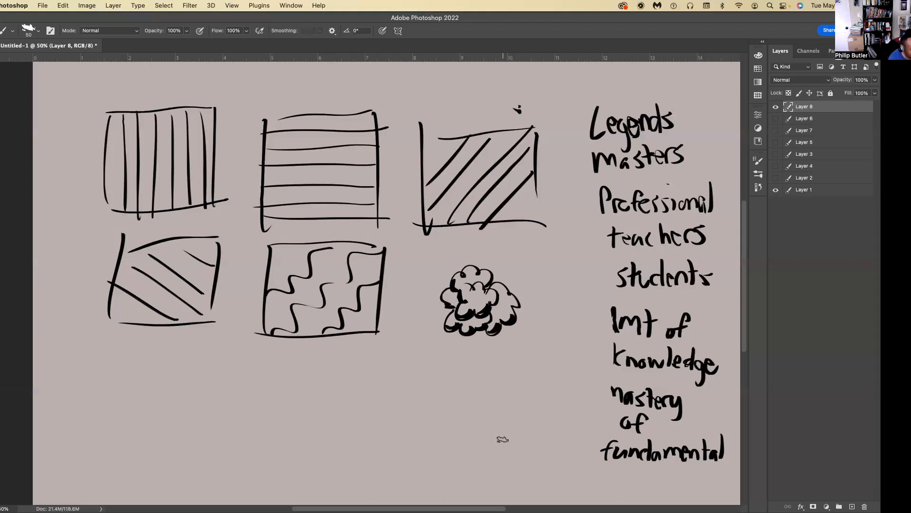
Draw a small tree below the round bush, with a trunk, spreading branches and scalloped foliage outlines.
left_click_drag(495, 466, 500, 409)
left_click_drag(497, 449, 527, 390)
mouse_move(491, 466)
left_mouse_down()
mouse_move(489, 431)
mouse_move(472, 406)
mouse_move(484, 406)
left_mouse_up()
mouse_move(502, 389)
left_mouse_down()
mouse_move(515, 391)
mouse_move(522, 373)
left_mouse_up()
left_click_drag(517, 366, 508, 352)
mouse_move(500, 386)
left_mouse_down()
mouse_move(481, 388)
mouse_move(475, 360)
mouse_move(532, 391)
left_mouse_up()
left_click_drag(534, 386, 532, 352)
mouse_move(500, 405)
left_mouse_down()
mouse_move(457, 378)
mouse_move(459, 356)
left_mouse_up()
left_click_drag(458, 396, 438, 383)
left_click_drag(439, 378, 441, 373)
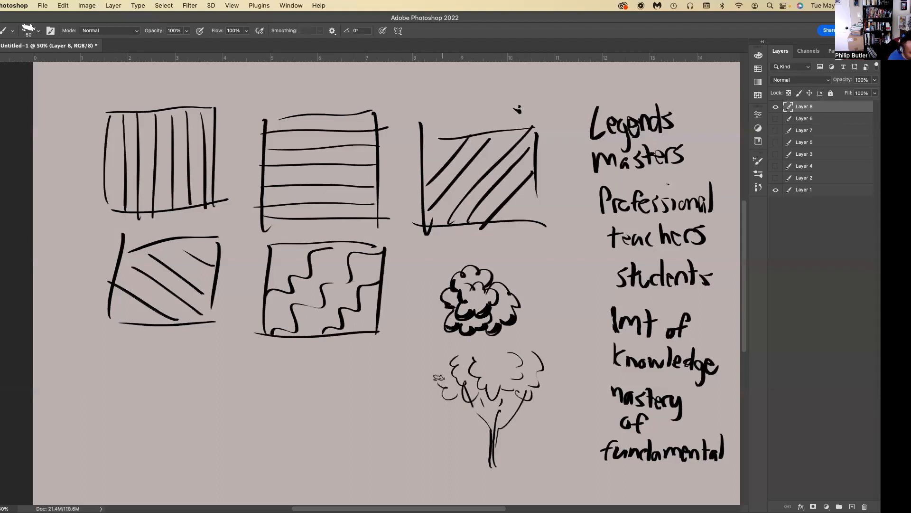
Add small leaf scallops above the tree's branches and thicken the lower edges of its central and right-hand foliage clusters.
left_click_drag(503, 403, 512, 405)
left_click_drag(517, 403, 514, 400)
mouse_move(494, 368)
left_mouse_down()
mouse_move(506, 357)
mouse_move(513, 367)
mouse_move(492, 395)
mouse_move(514, 386)
mouse_move(522, 364)
mouse_move(539, 385)
left_mouse_up()
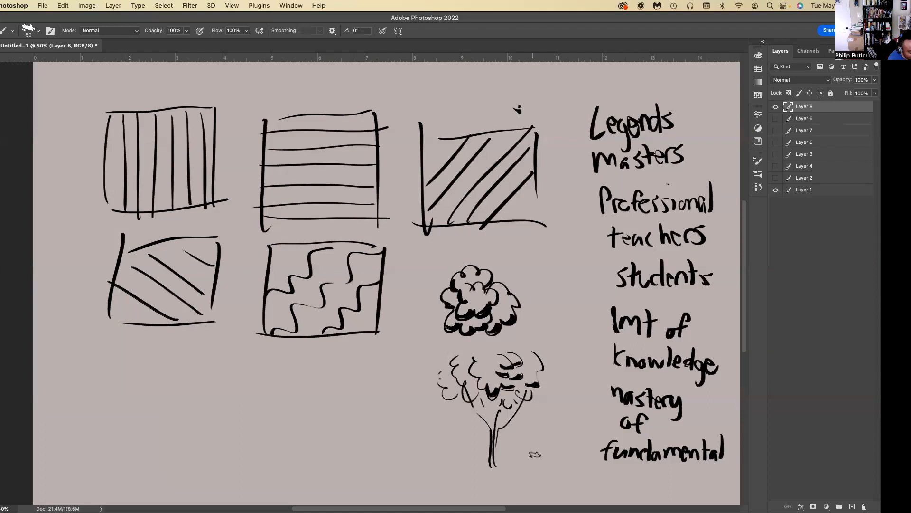
Draw an oval with a heavy lower edge on each side of the tree, labelling the left one "Light" above and "shadow" below.
mouse_move(535, 448)
left_mouse_down()
mouse_move(566, 452)
mouse_move(534, 437)
mouse_move(534, 453)
mouse_move(540, 438)
left_mouse_up()
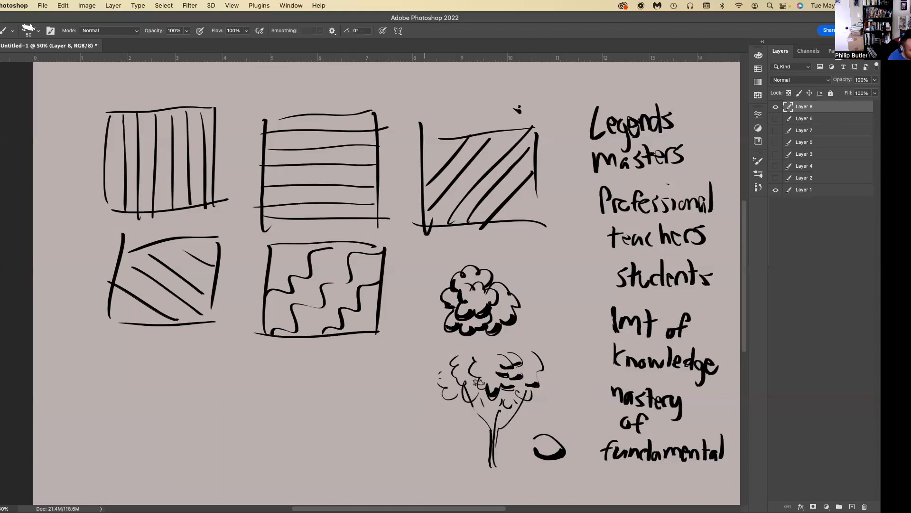
mouse_move(322, 440)
left_mouse_down()
mouse_move(348, 430)
mouse_move(363, 441)
mouse_move(327, 432)
left_mouse_up()
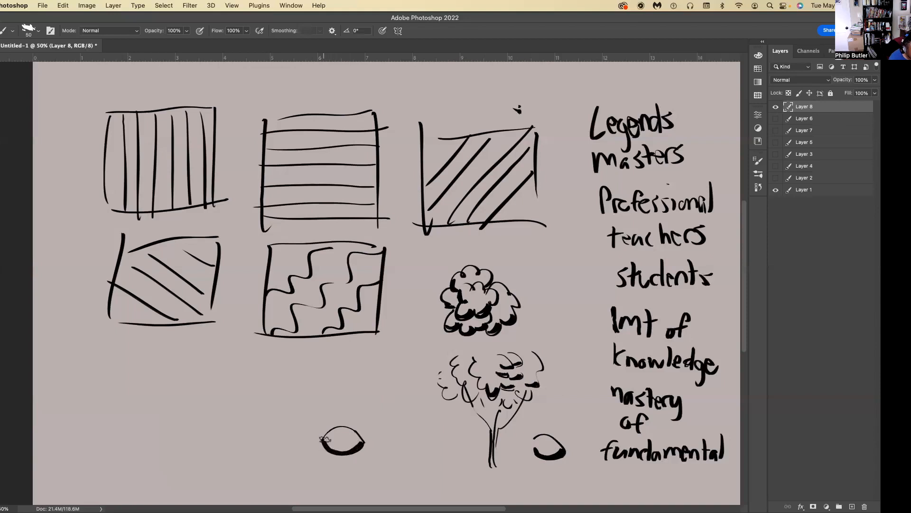
mouse_move(338, 466)
left_mouse_down()
mouse_move(329, 482)
mouse_move(390, 474)
left_mouse_up()
mouse_move(349, 385)
left_mouse_down()
mouse_move(357, 402)
mouse_move(369, 399)
mouse_move(367, 411)
left_mouse_up()
left_click_drag(376, 380, 383, 402)
mouse_move(382, 389)
left_mouse_down()
mouse_move(394, 385)
mouse_move(387, 404)
left_mouse_up()
Thicken the lower edges of the tree's left foliage clusters and darken the remaining clusters on its right.
mouse_move(478, 385)
left_mouse_down()
mouse_move(486, 392)
mouse_move(464, 402)
left_mouse_up()
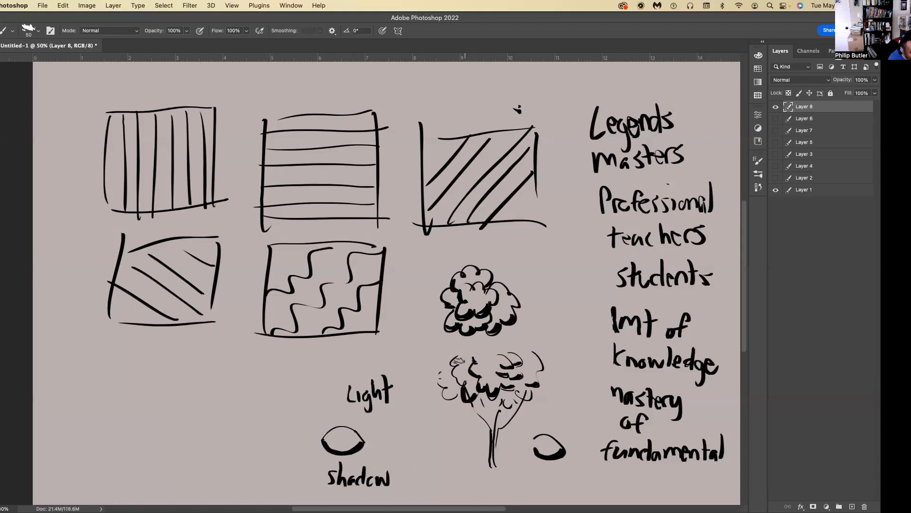
left_click_drag(457, 360, 459, 397)
mouse_move(524, 375)
left_mouse_down()
mouse_move(546, 364)
mouse_move(516, 399)
left_mouse_up()
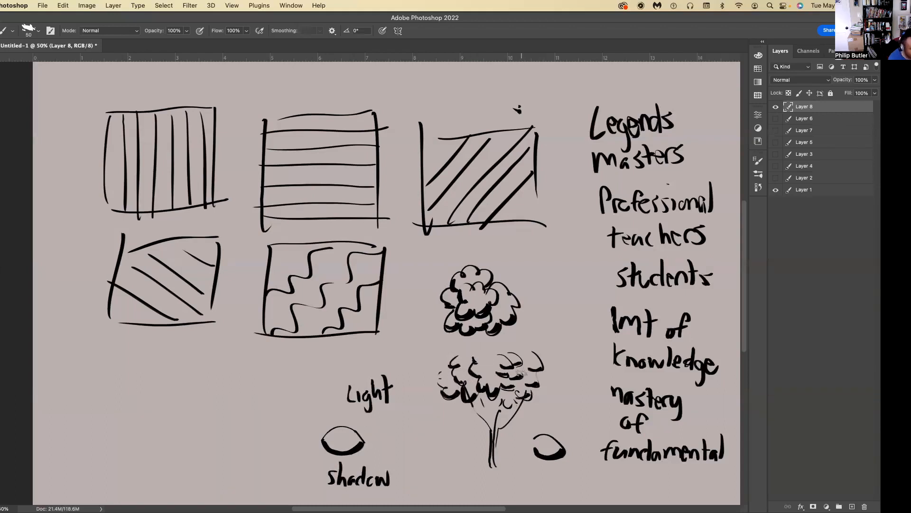
Draw a masked ninja-turtle head with a knotted bandana below the falling-diagonal box, with heavier lines along its lower edges.
mouse_move(199, 362)
left_mouse_down()
mouse_move(159, 360)
mouse_move(152, 380)
mouse_move(209, 395)
mouse_move(155, 400)
mouse_move(153, 392)
left_mouse_up()
mouse_move(208, 388)
left_mouse_down()
mouse_move(221, 411)
mouse_move(213, 423)
left_mouse_up()
left_click_drag(153, 393, 151, 417)
left_click_drag(213, 422, 161, 426)
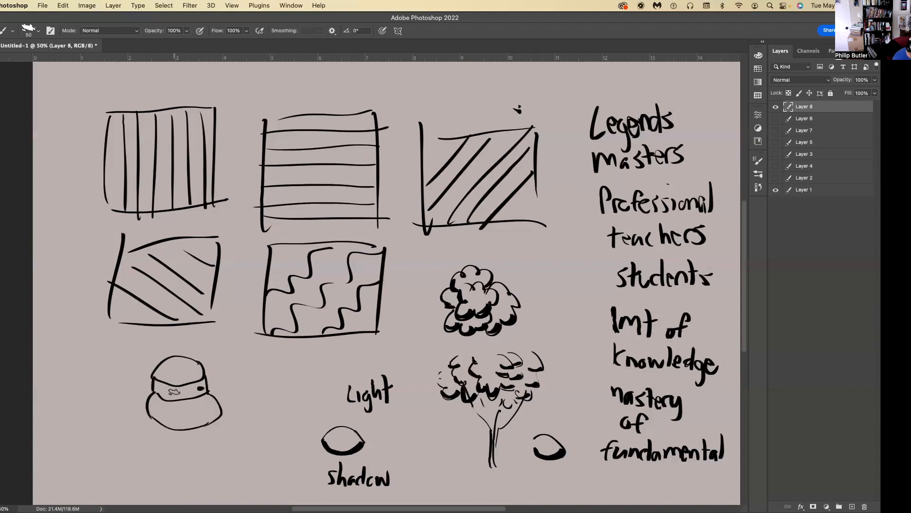
left_click_drag(197, 402, 204, 426)
mouse_move(151, 380)
left_mouse_down()
mouse_move(126, 367)
mouse_move(149, 379)
mouse_move(129, 388)
mouse_move(122, 378)
left_mouse_up()
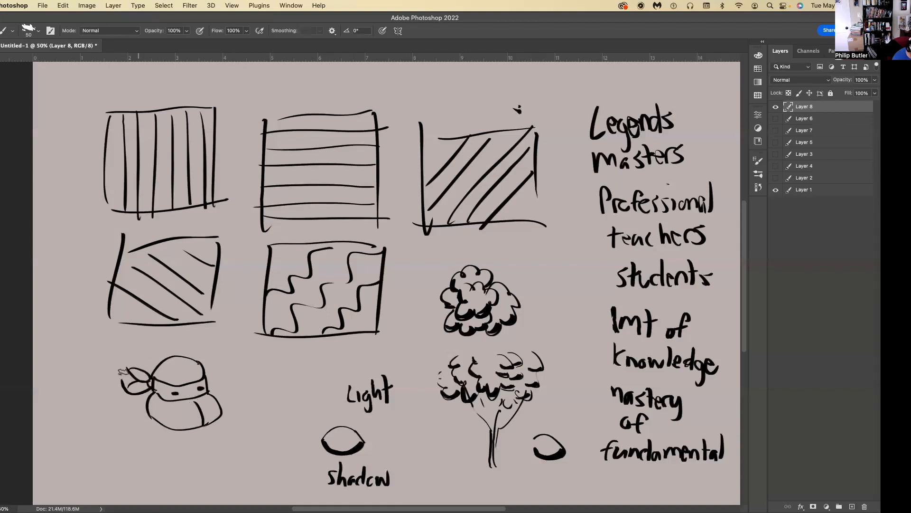
mouse_move(221, 413)
left_mouse_down()
mouse_move(192, 430)
mouse_move(162, 426)
mouse_move(145, 409)
left_mouse_up()
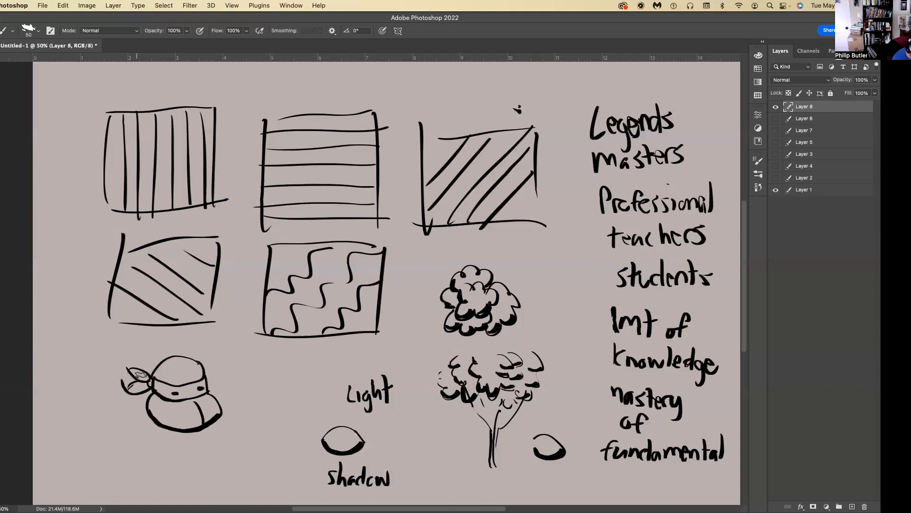
left_click_drag(140, 393, 116, 376)
Add a new layer, hide Layer 8, and draw the outline of a lower leg and foot in side view.
left_click(852, 506)
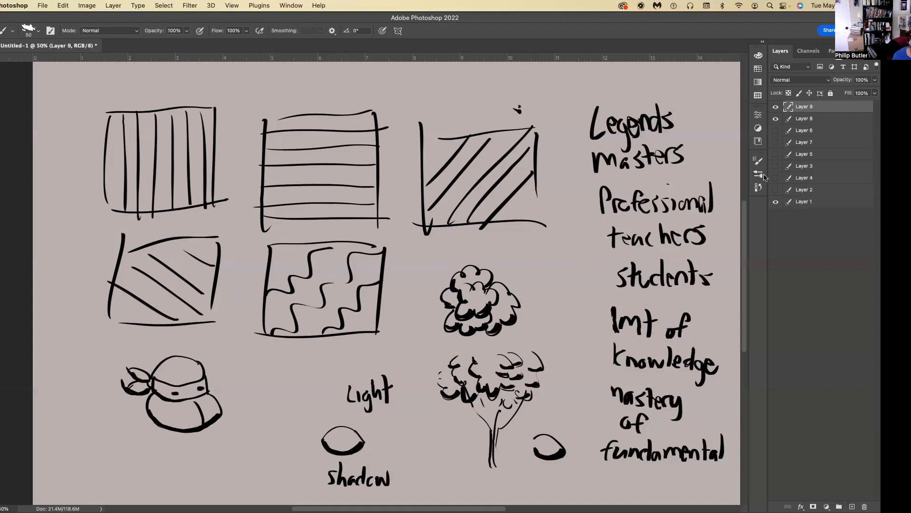
left_click(775, 120)
left_click_drag(230, 202, 228, 263)
left_click_drag(193, 203, 201, 262)
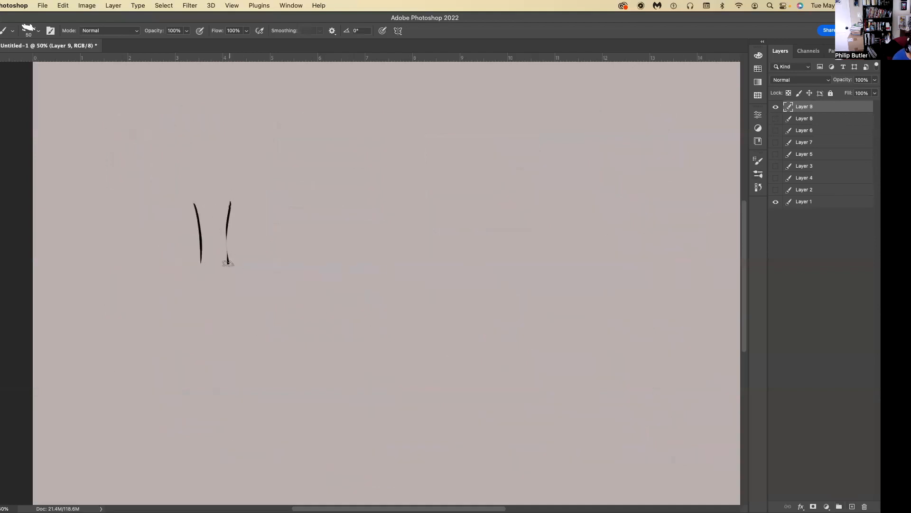
mouse_move(256, 284)
left_mouse_down()
mouse_move(295, 300)
mouse_move(240, 309)
mouse_move(203, 301)
left_mouse_up()
mouse_move(201, 265)
left_mouse_down()
mouse_move(193, 290)
mouse_move(205, 301)
left_mouse_up()
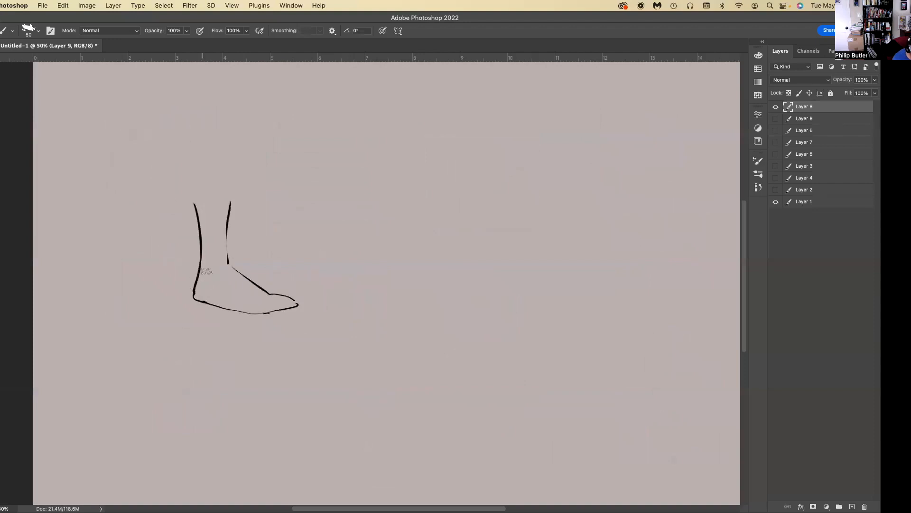
Thicken the foot's sole and back of the leg, add toes and an ankle mark, and draw an arrow pointing at the heel.
mouse_move(286, 307)
left_mouse_down()
mouse_move(239, 311)
mouse_move(193, 294)
left_mouse_up()
left_click_drag(267, 295, 281, 304)
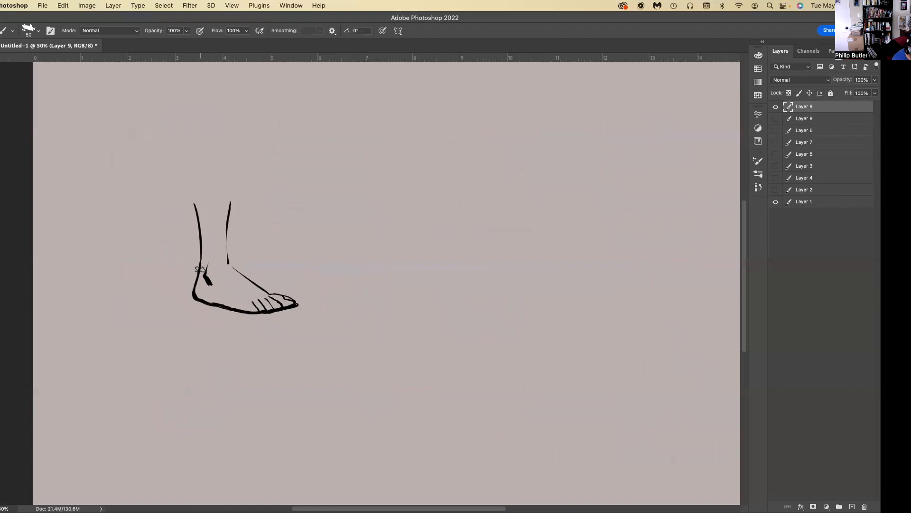
left_click_drag(199, 270, 200, 224)
mouse_move(180, 364)
left_mouse_down()
mouse_move(202, 331)
mouse_move(205, 348)
left_mouse_up()
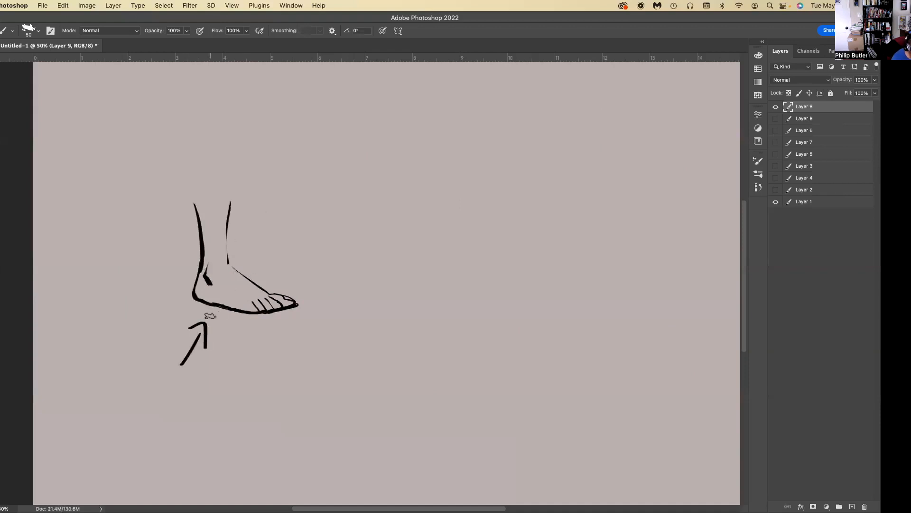
Draw a second lower leg as a tapered cylinder with a simple side-view foot to the right of the first.
left_click_drag(417, 270, 421, 276)
left_click_drag(424, 197, 420, 276)
left_click_drag(392, 202, 402, 272)
left_click_drag(423, 192, 390, 195)
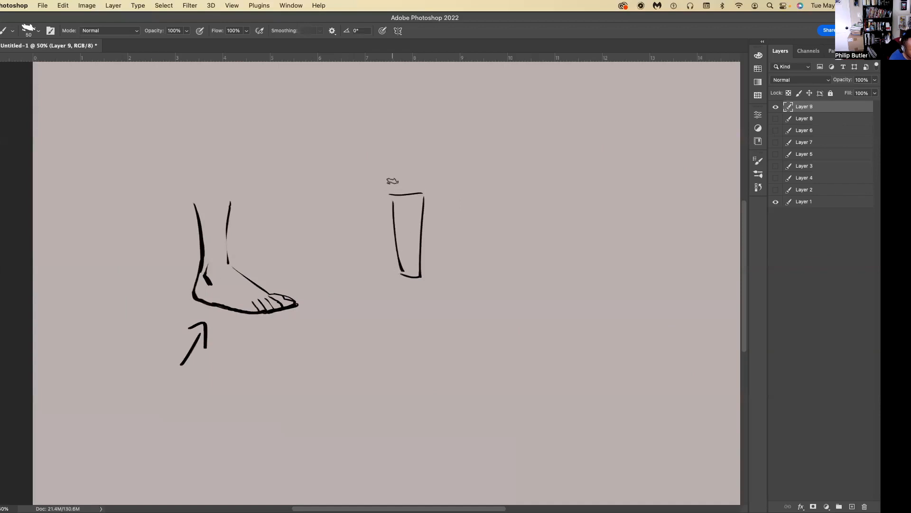
mouse_move(428, 276)
left_mouse_down()
mouse_move(473, 295)
mouse_move(429, 306)
mouse_move(396, 299)
mouse_move(398, 279)
left_mouse_up()
left_click_drag(481, 298, 466, 293)
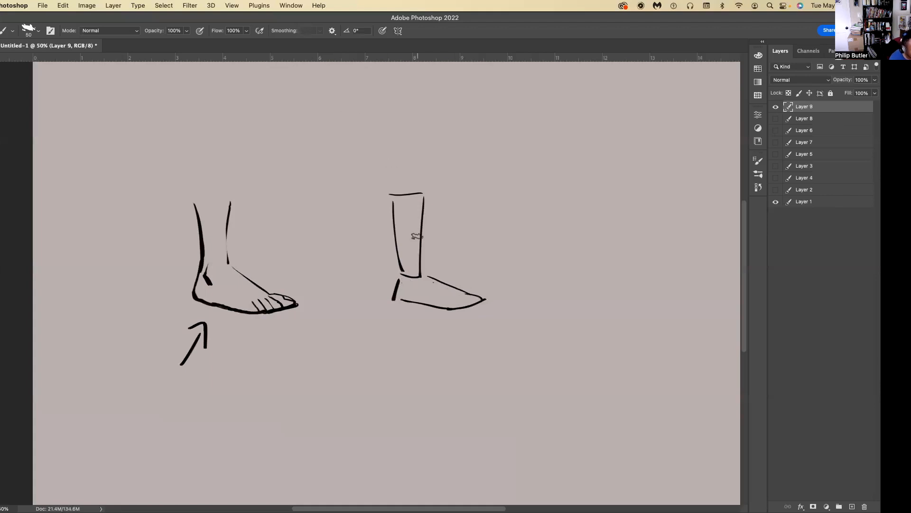
Add an ankle mark to the second foot and fill its sole as a thick black band from heel to toe.
left_click_drag(406, 272, 409, 287)
left_click_drag(473, 297, 397, 292)
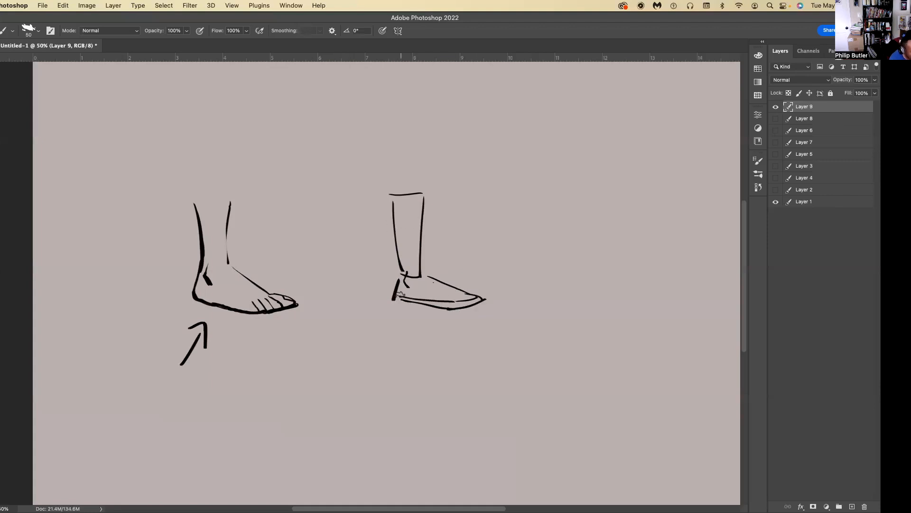
left_click_drag(477, 299, 396, 296)
key("super+z")
key("super+z")
left_click_drag(474, 299, 395, 300)
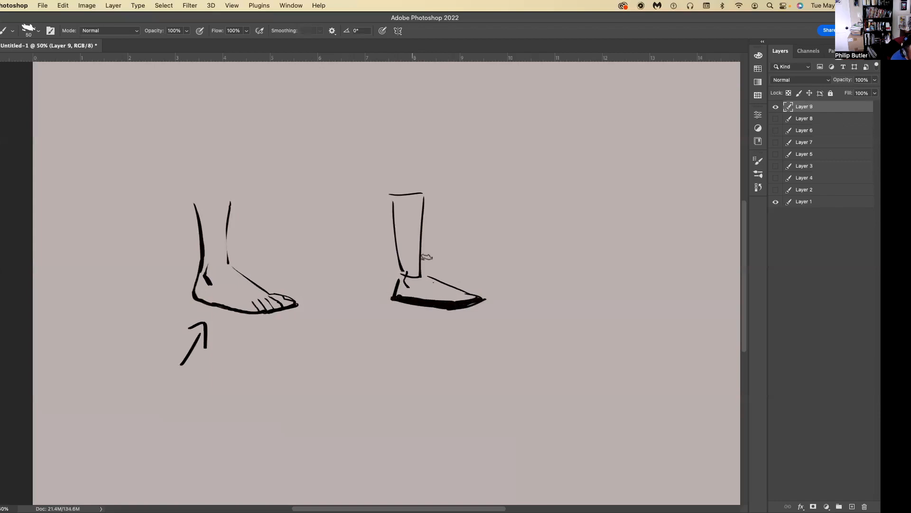